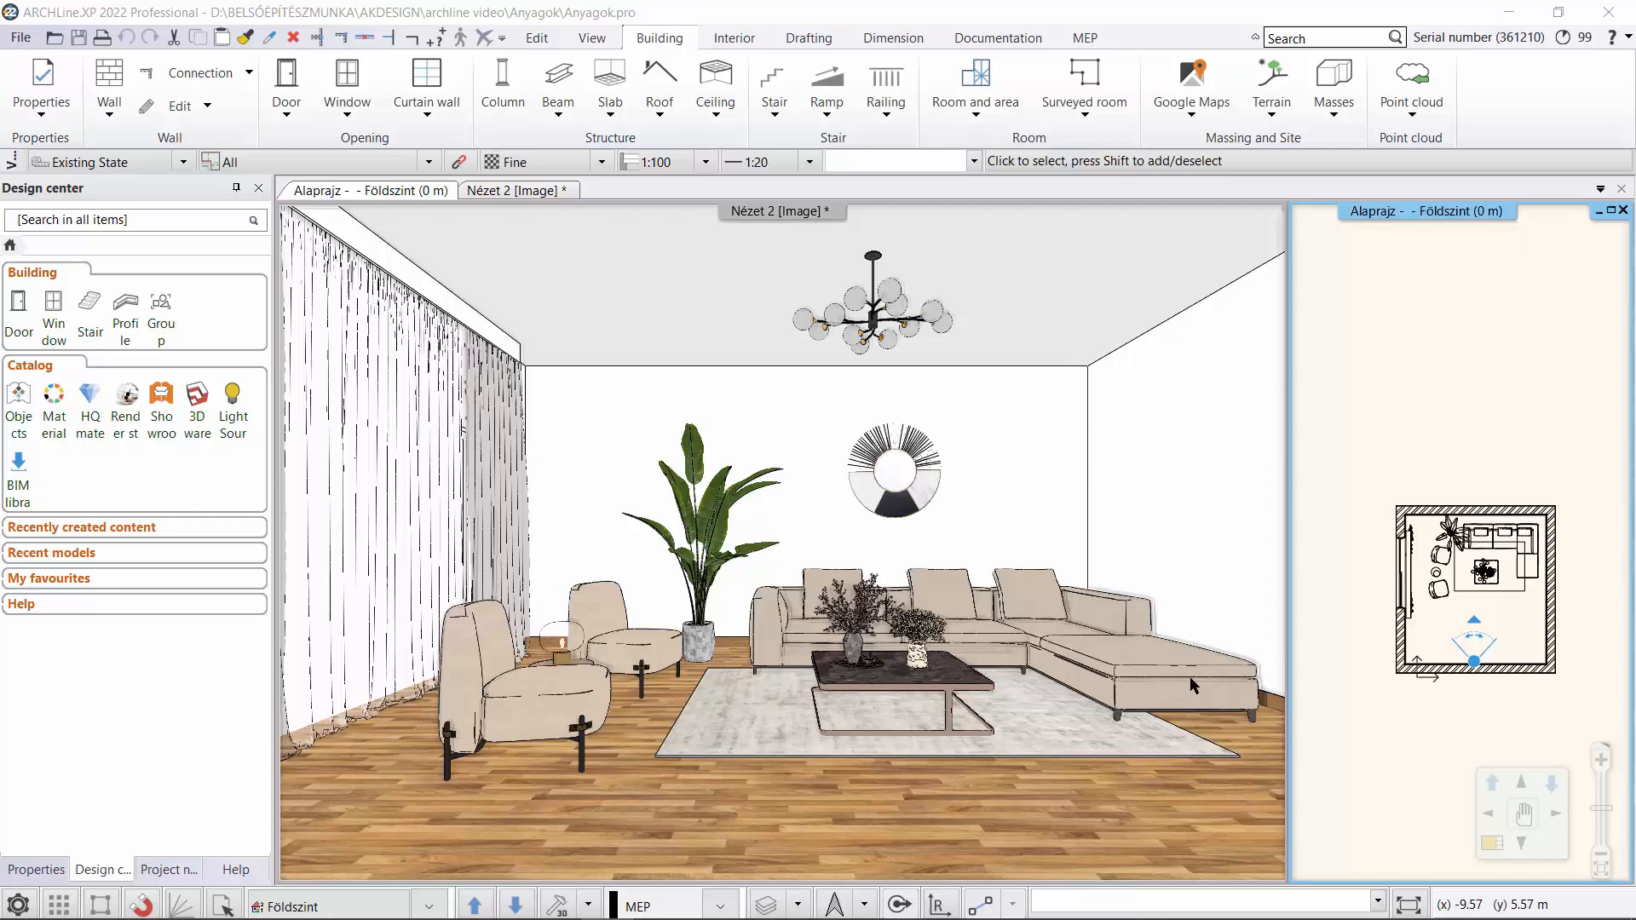
- Create a new material in the Design center and set its colour to RAL 7045 Telegrey 1 from the RAL colour table
left_click(54, 409)
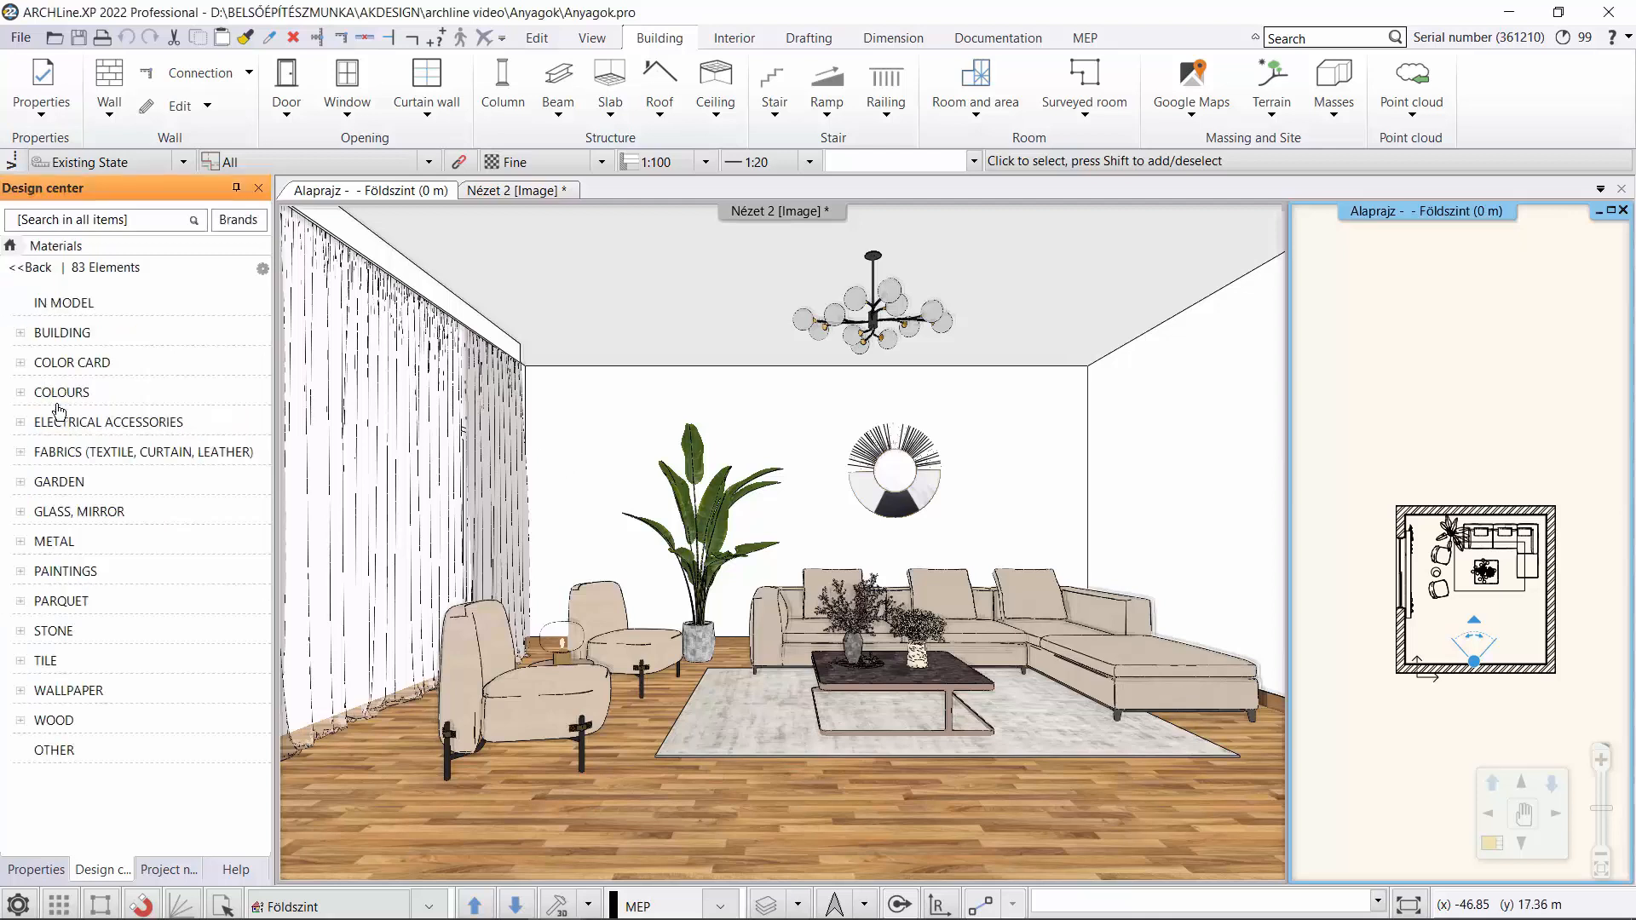
left_click(262, 271)
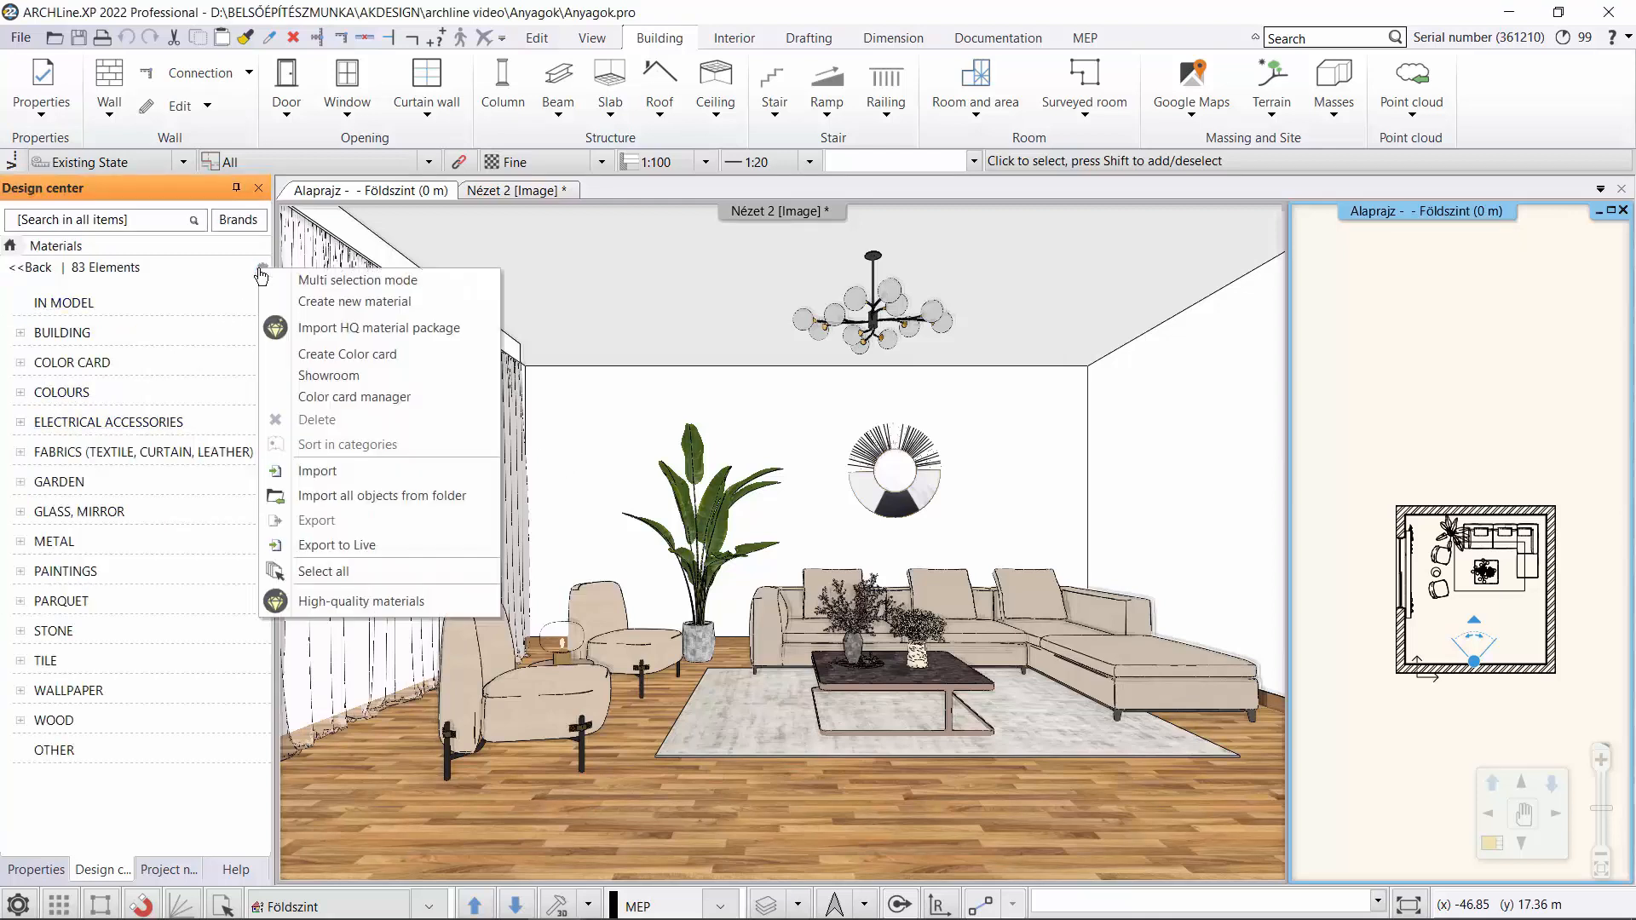
left_click(303, 303)
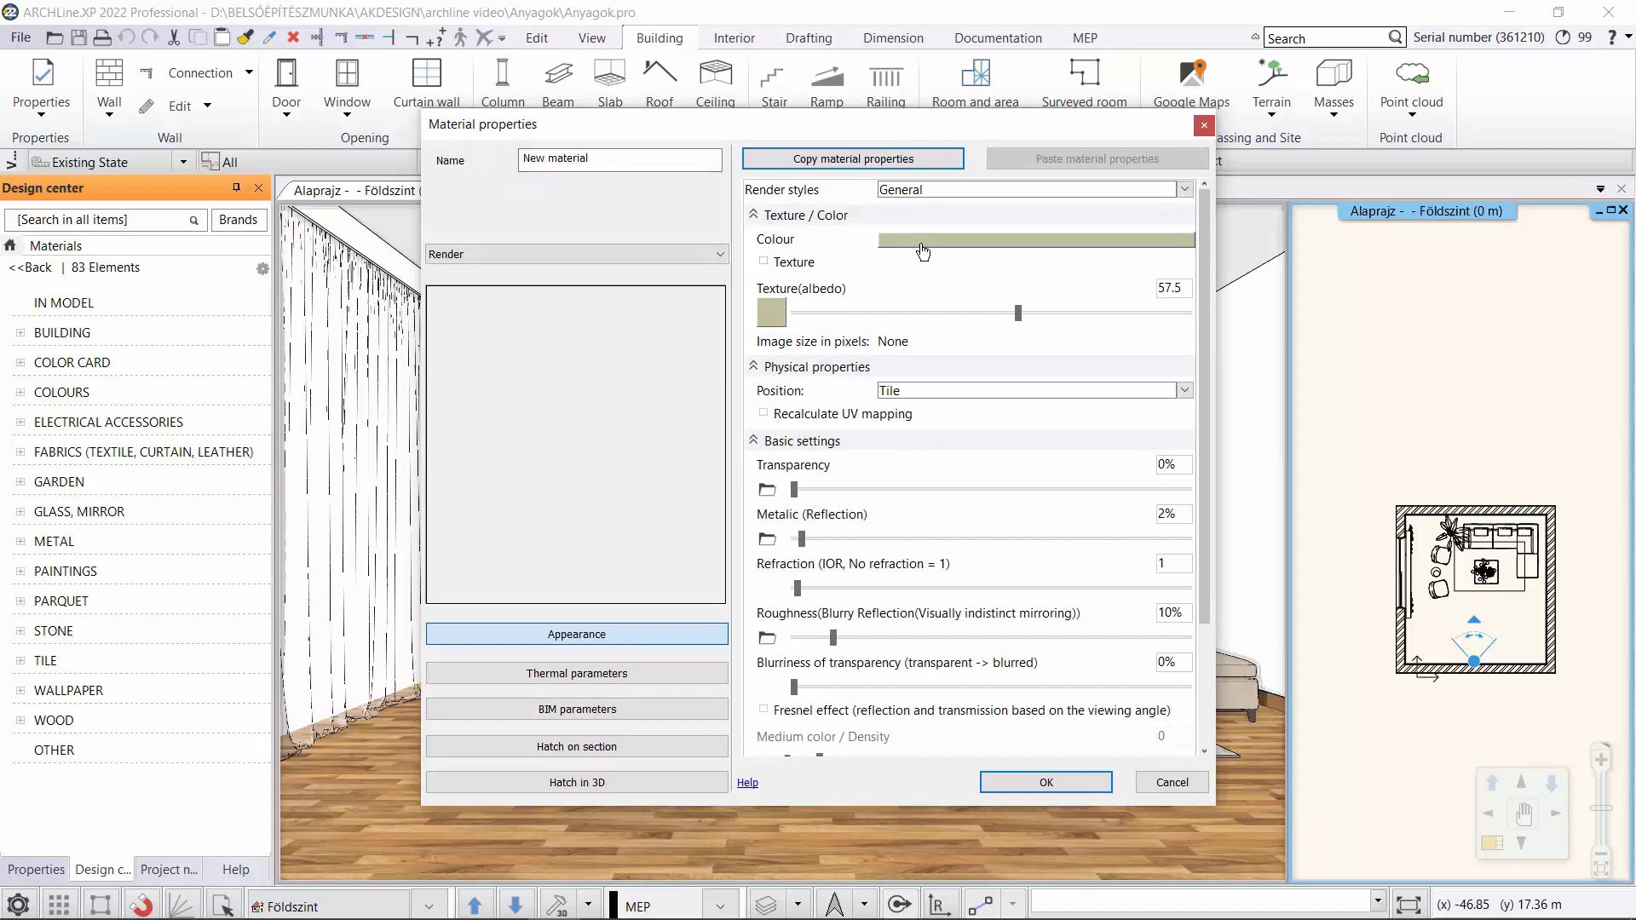
left_click(922, 247)
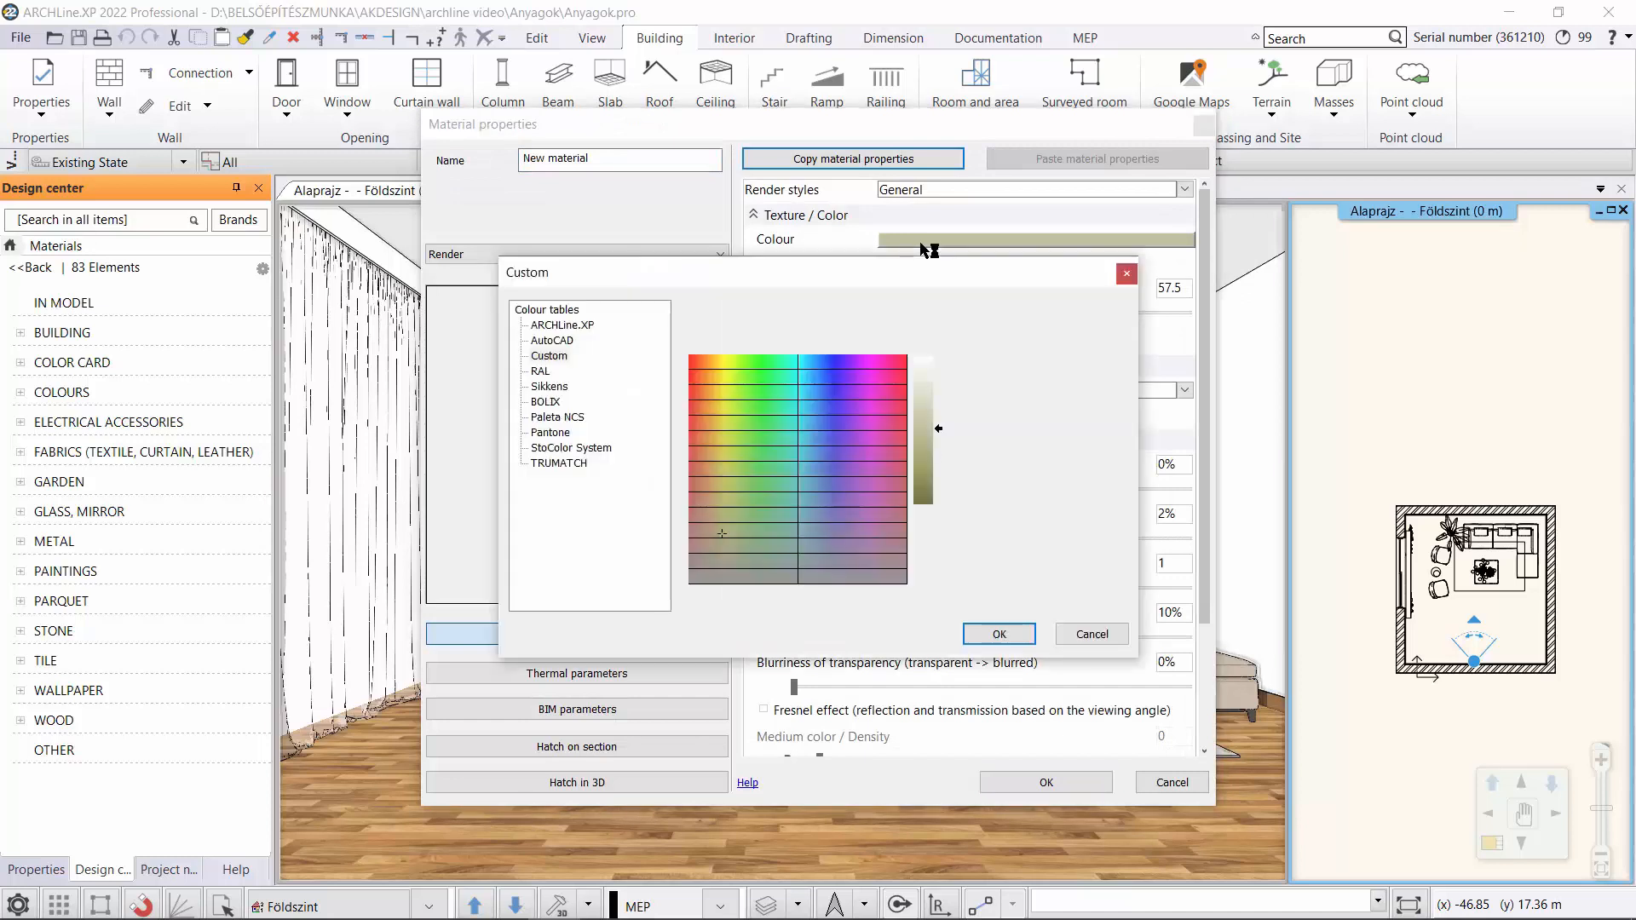
left_click(541, 372)
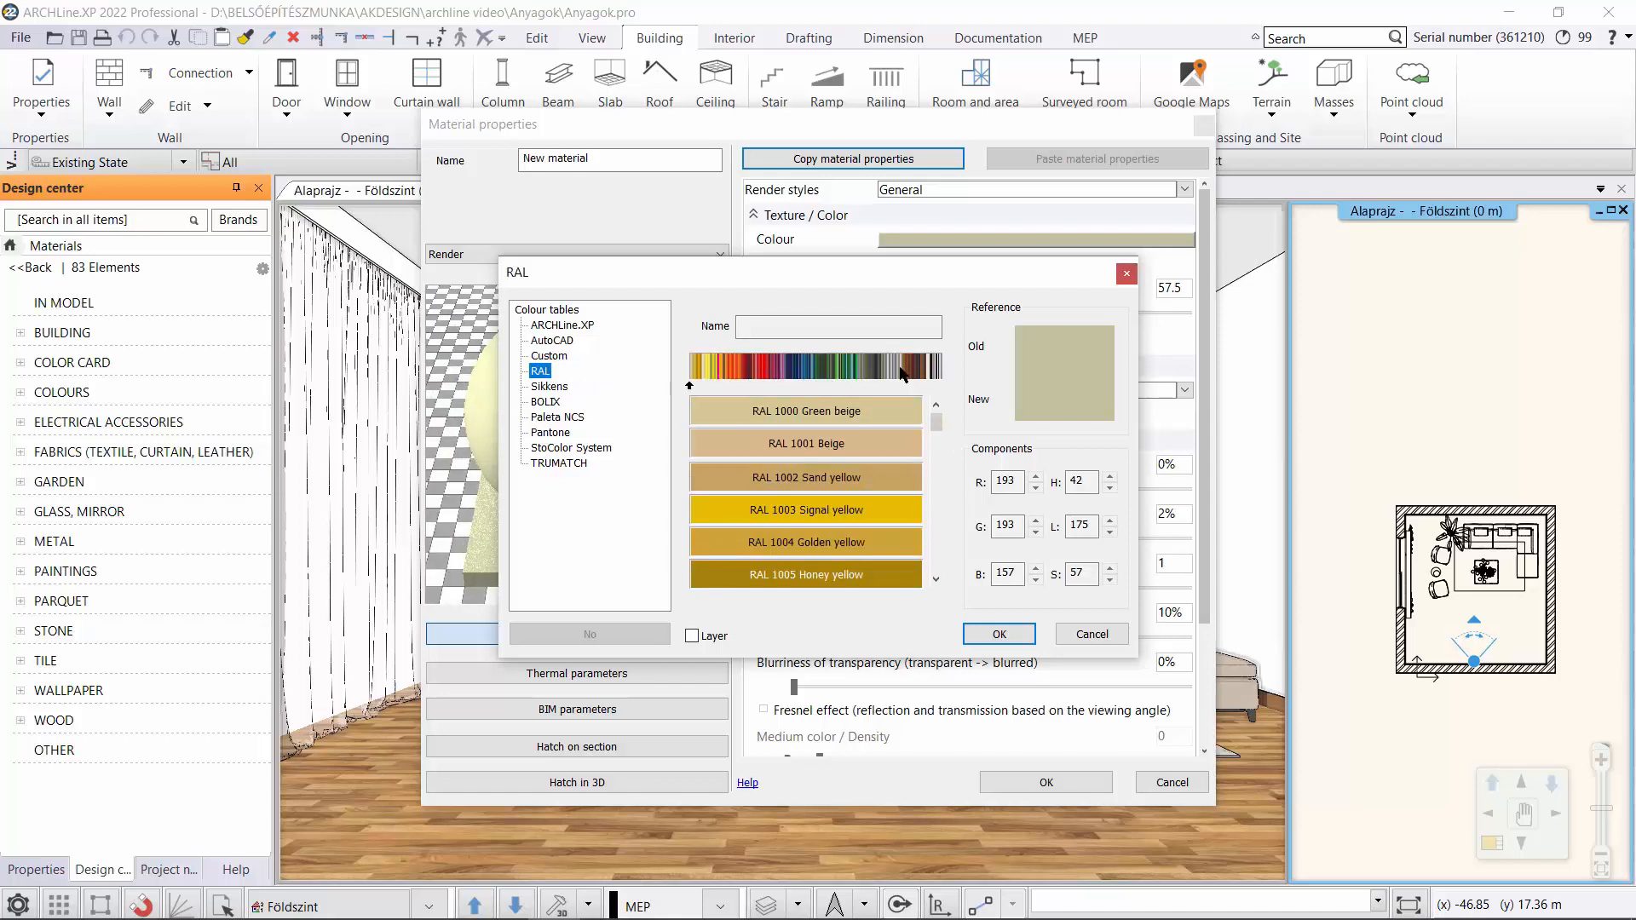
left_click(895, 368)
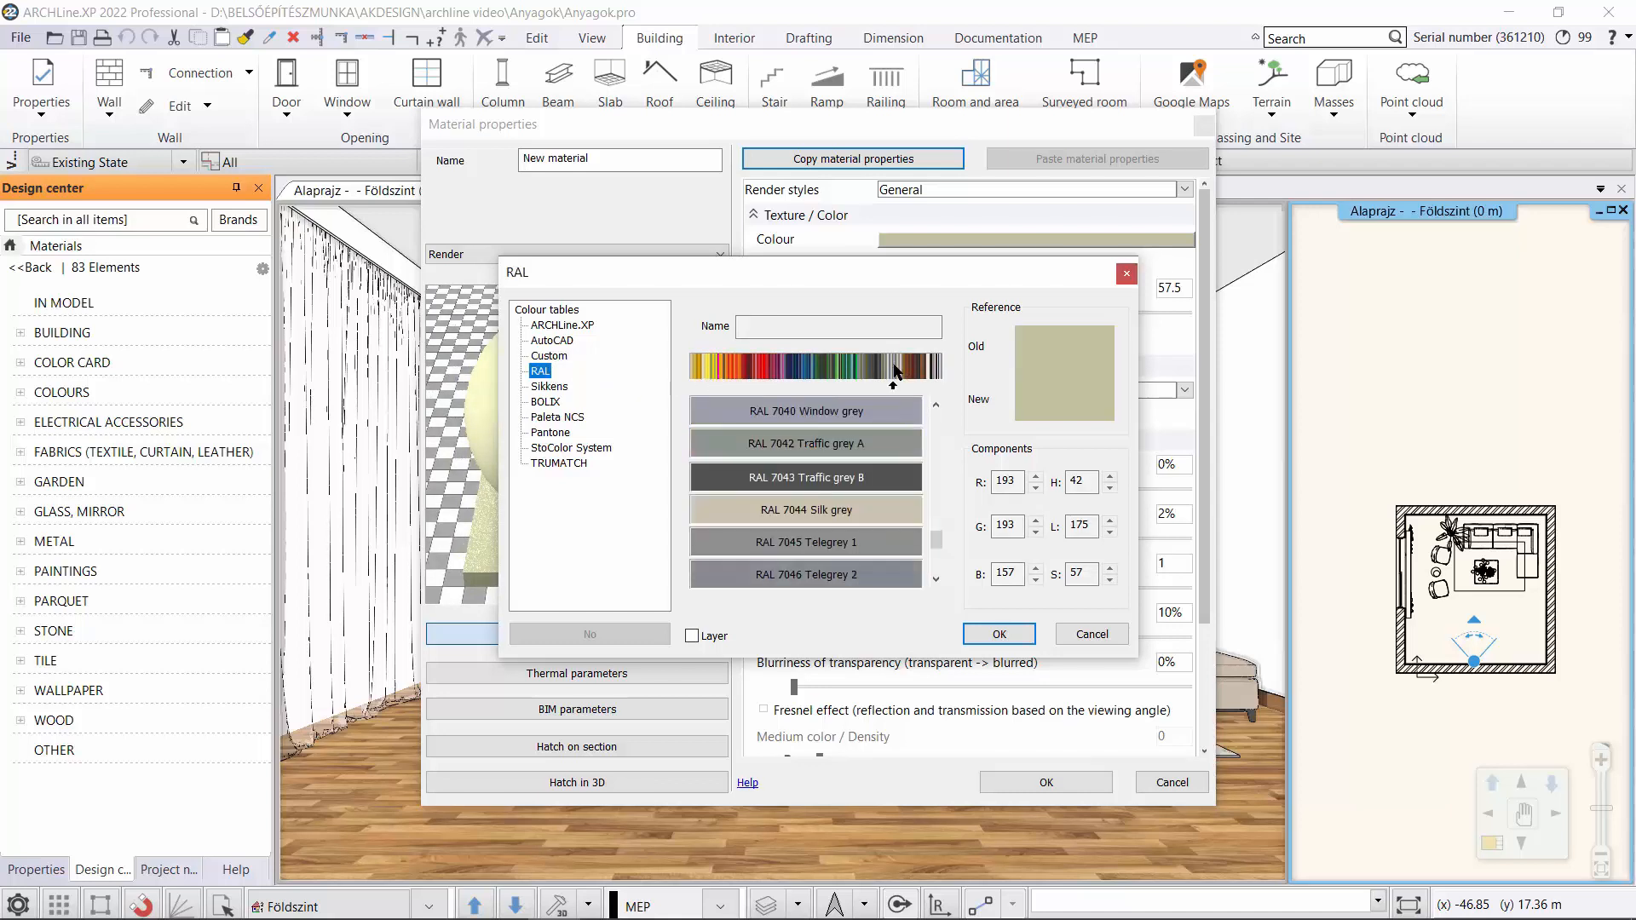
left_click(810, 543)
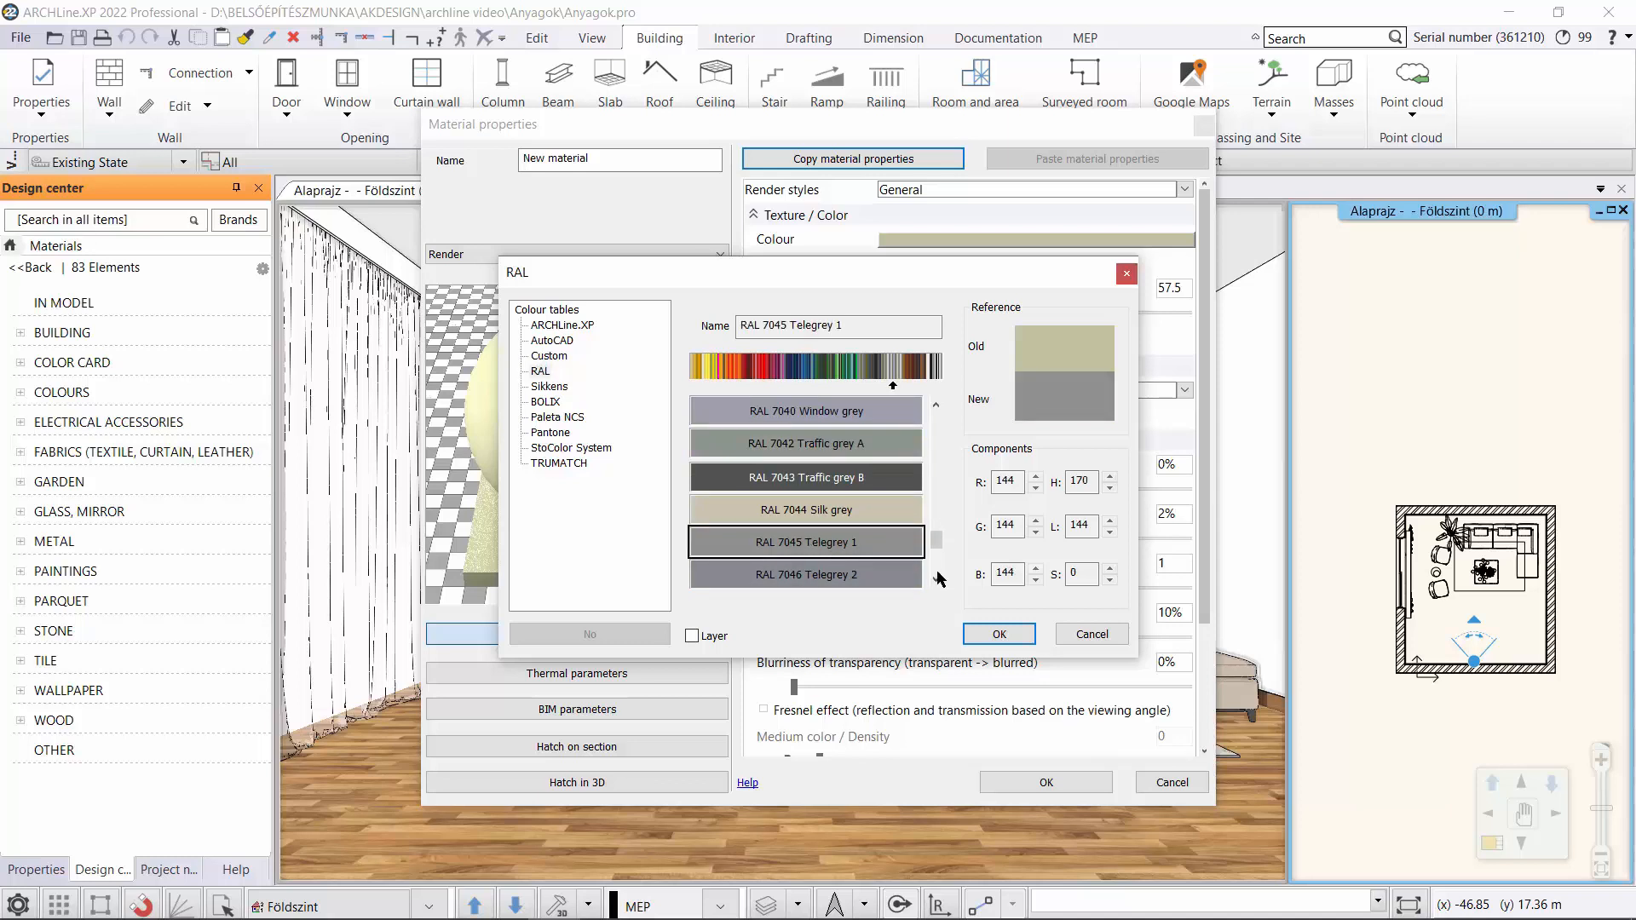
left_click(996, 635)
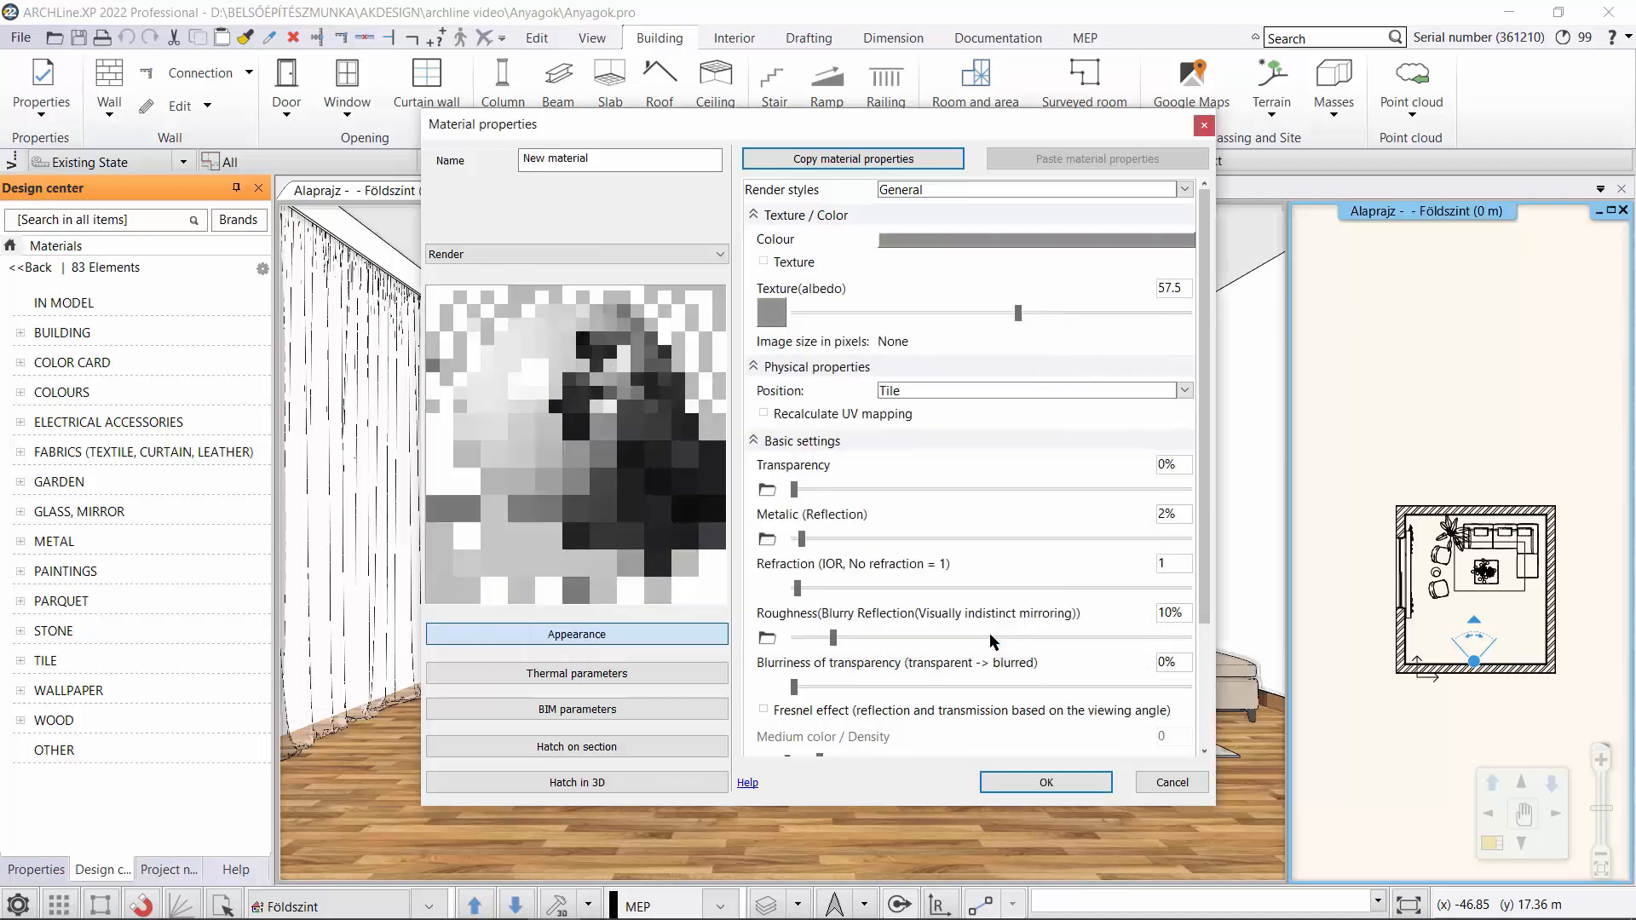
- Give the new material the Wall render style and set its texture albedo to 40
left_click(933, 190)
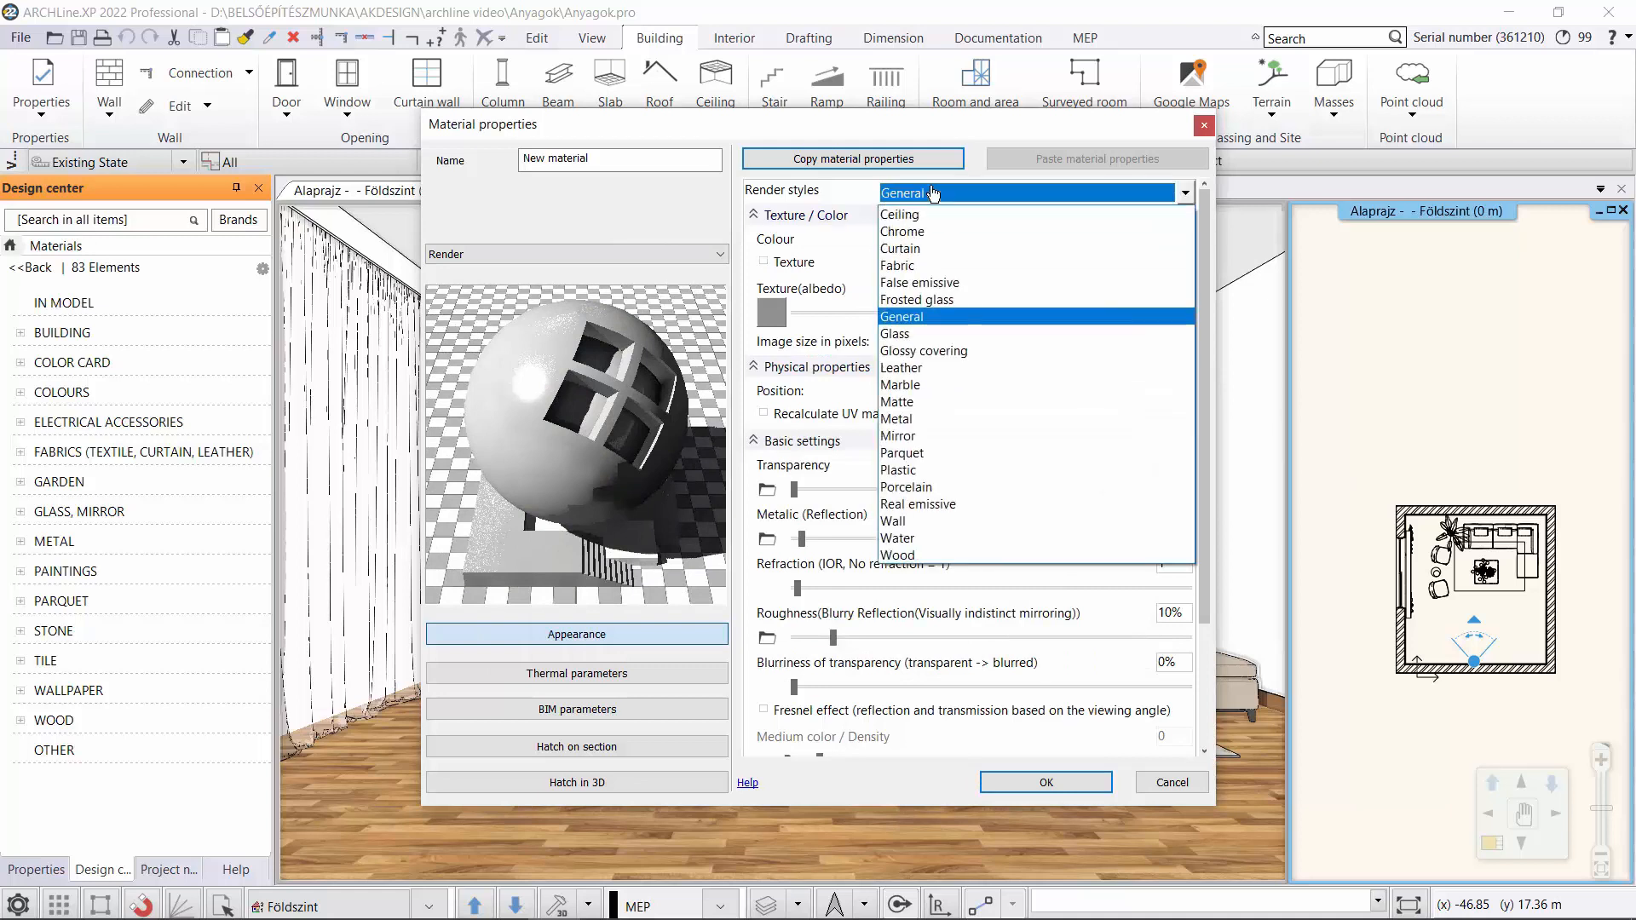
left_click(958, 522)
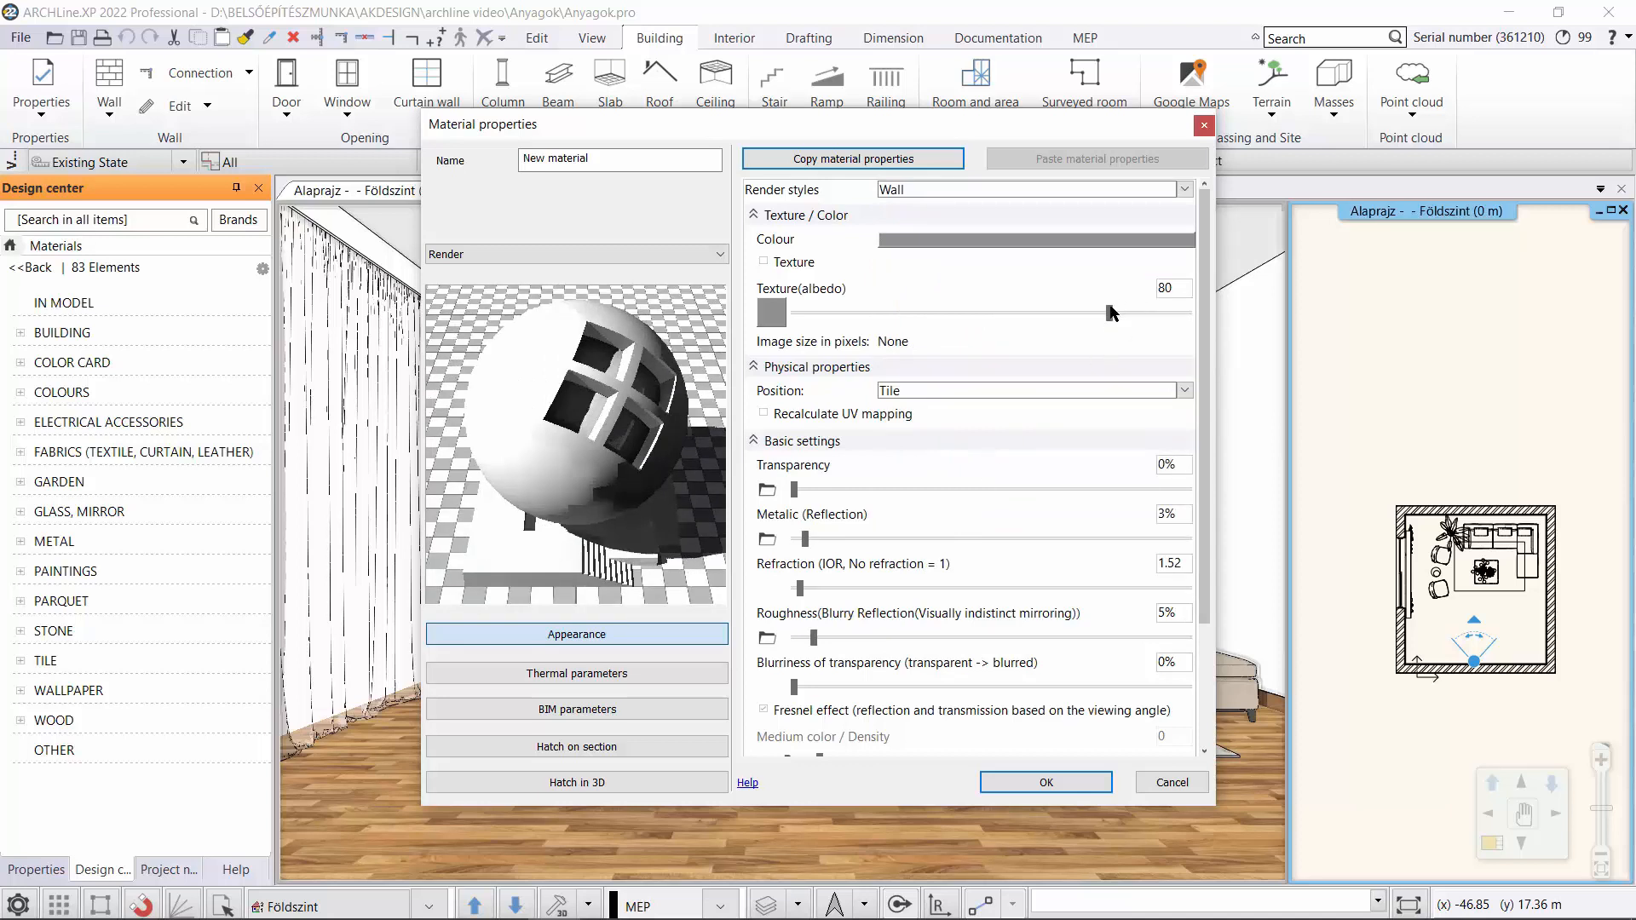
left_click_drag(1081, 317, 951, 320)
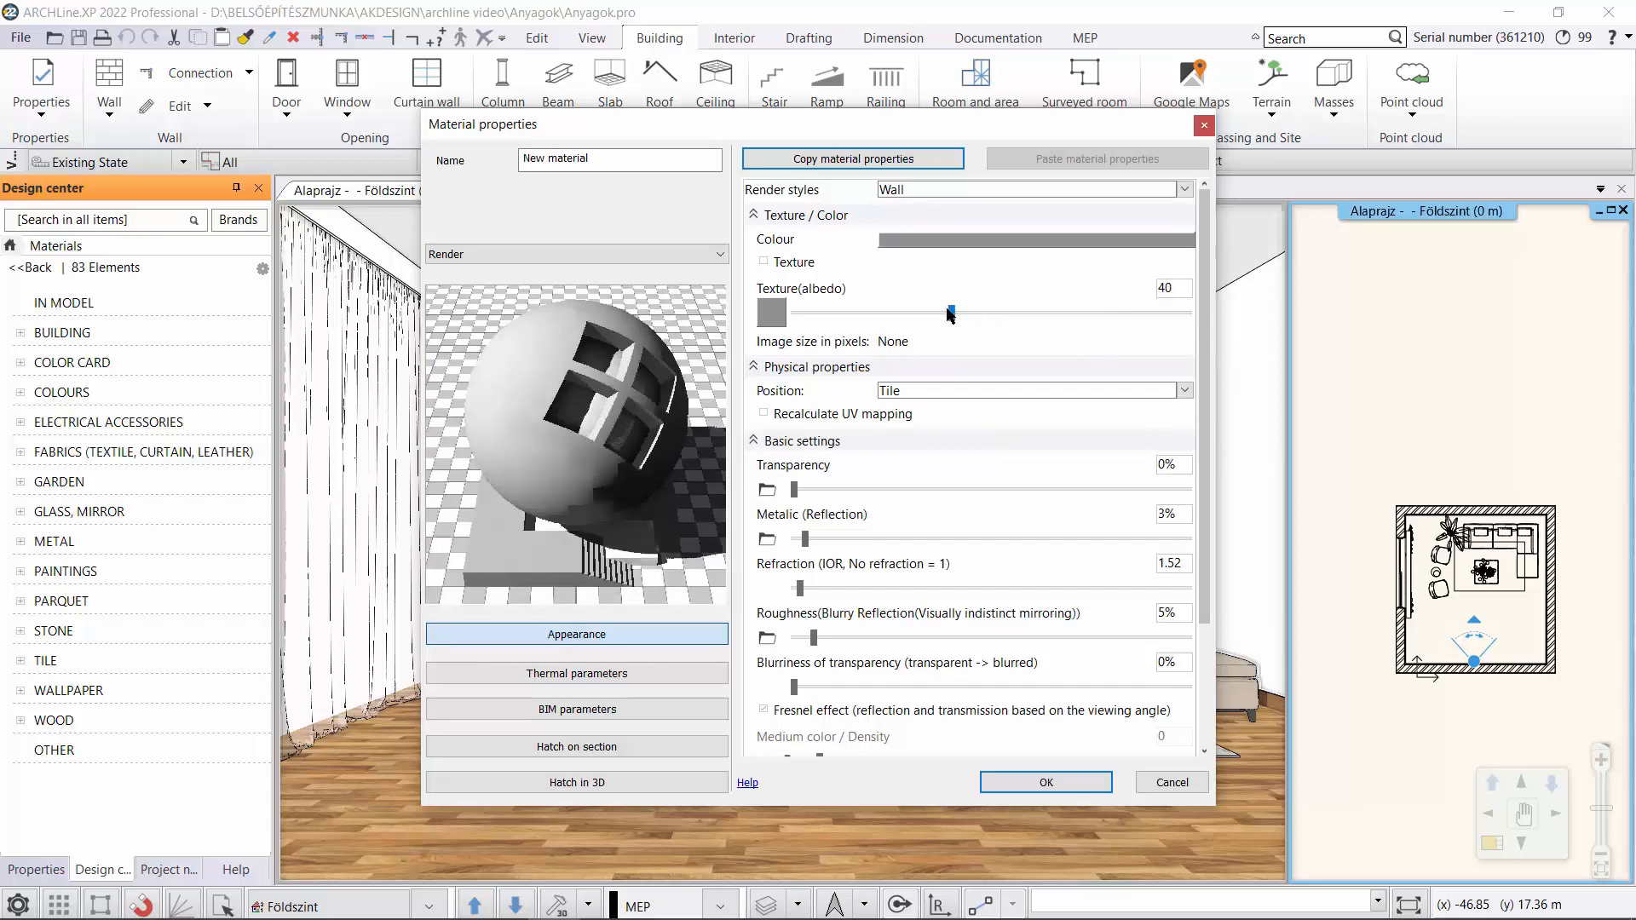
- Name the material RAL7045 and save it to the library in the COLOURS category, RAL subcategory
scroll(749, 373, "down", 1)
left_click_drag(621, 162, 481, 184)
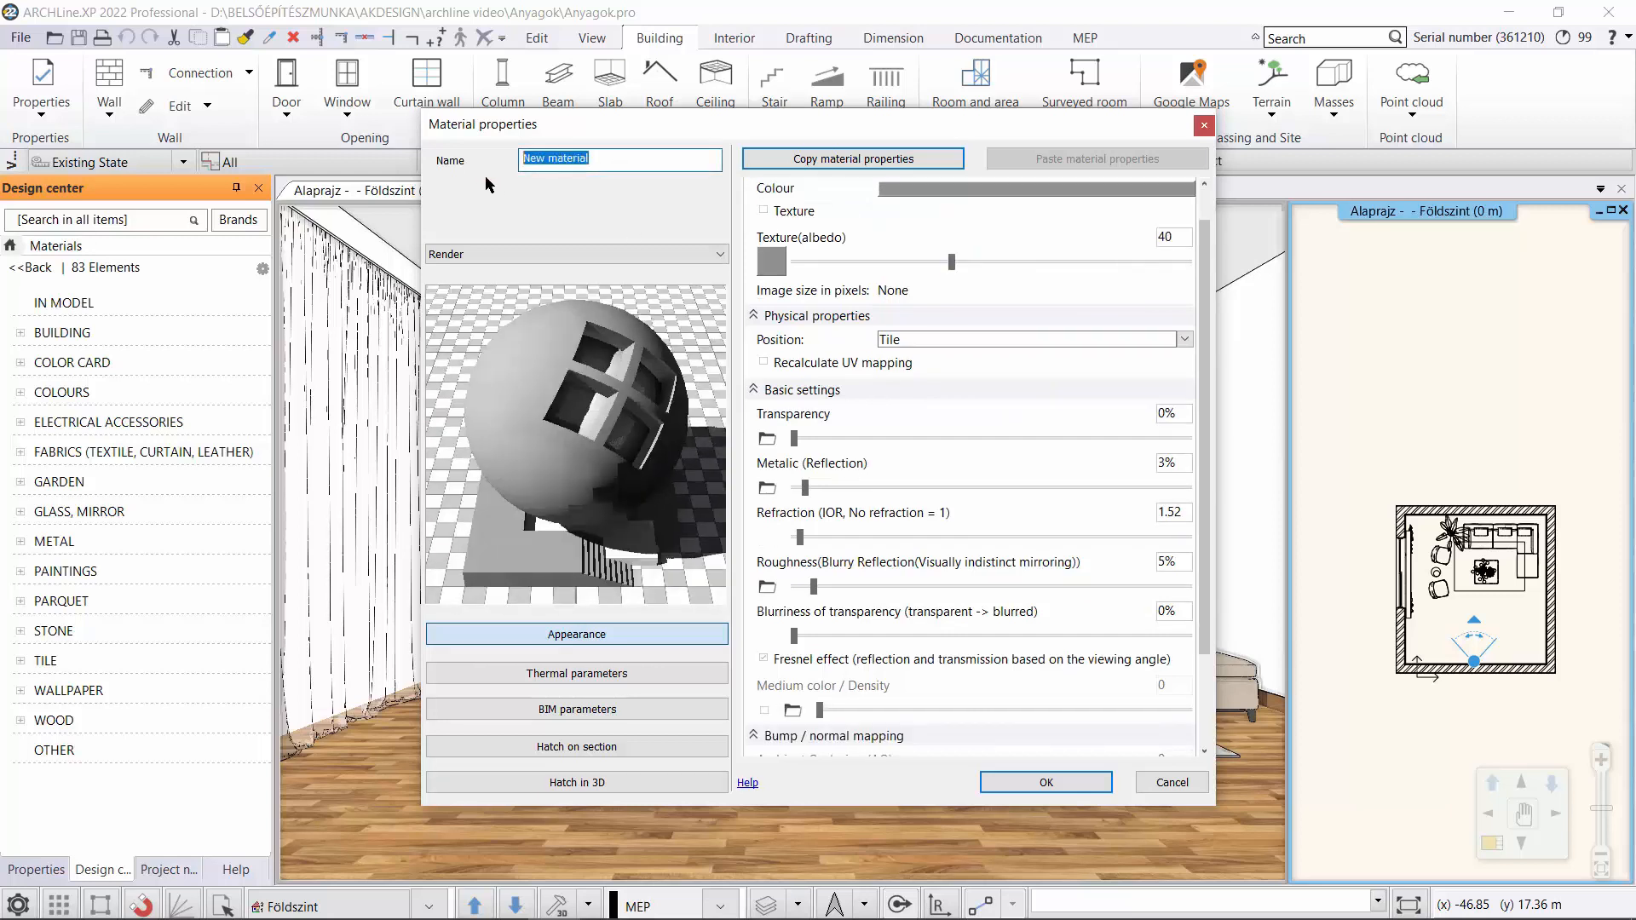
type("RAL7045")
left_click(1051, 776)
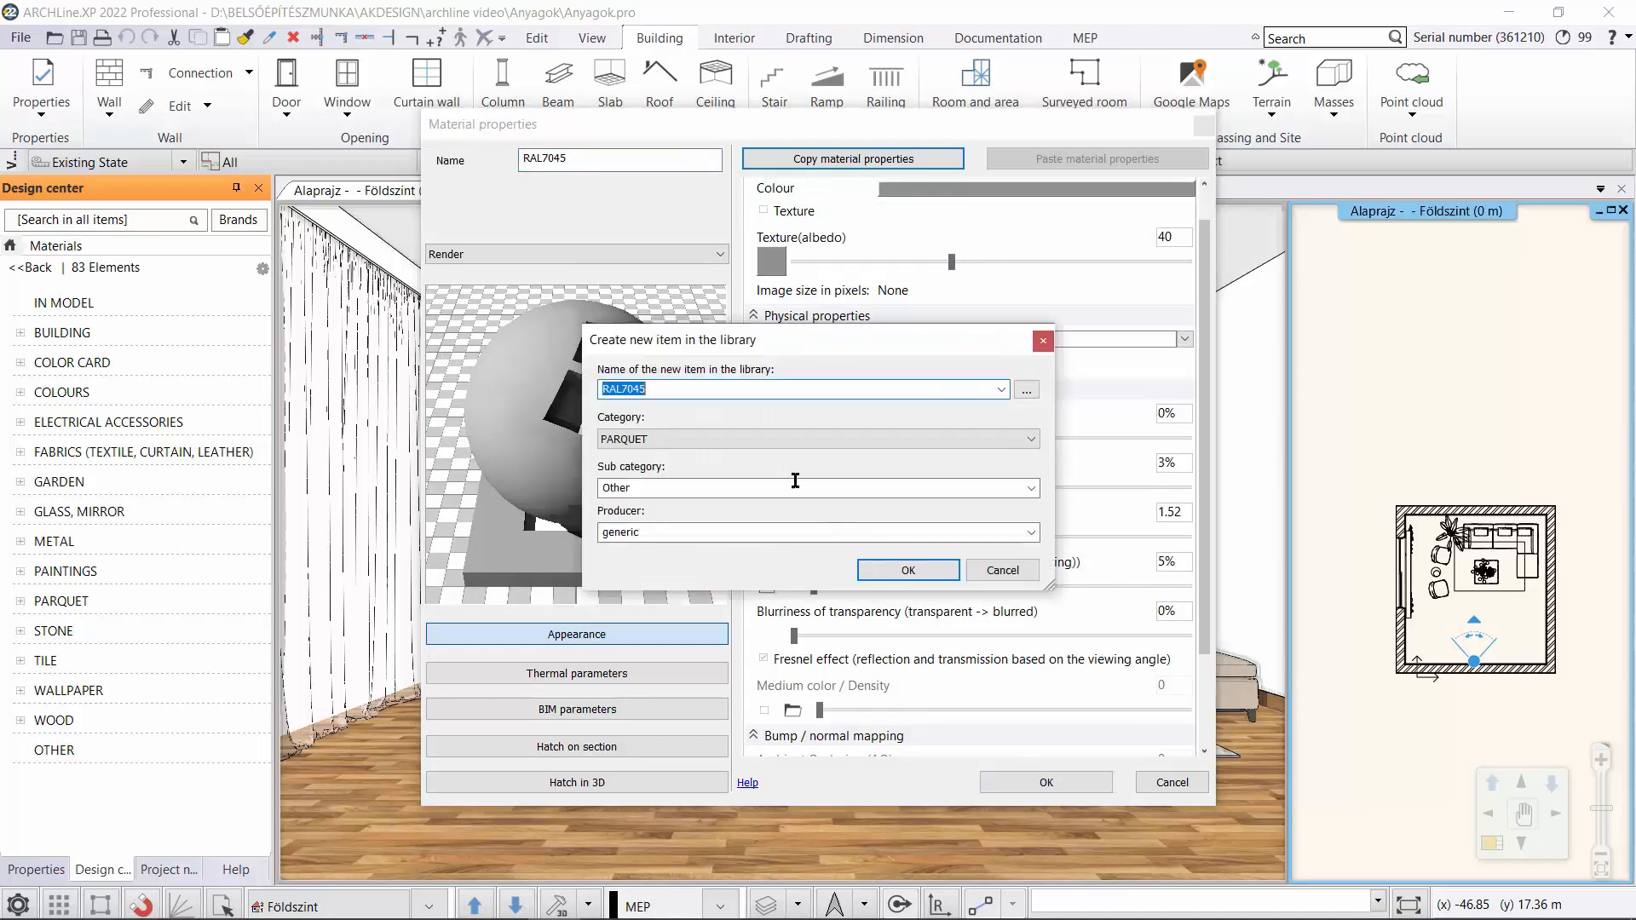
left_click(740, 441)
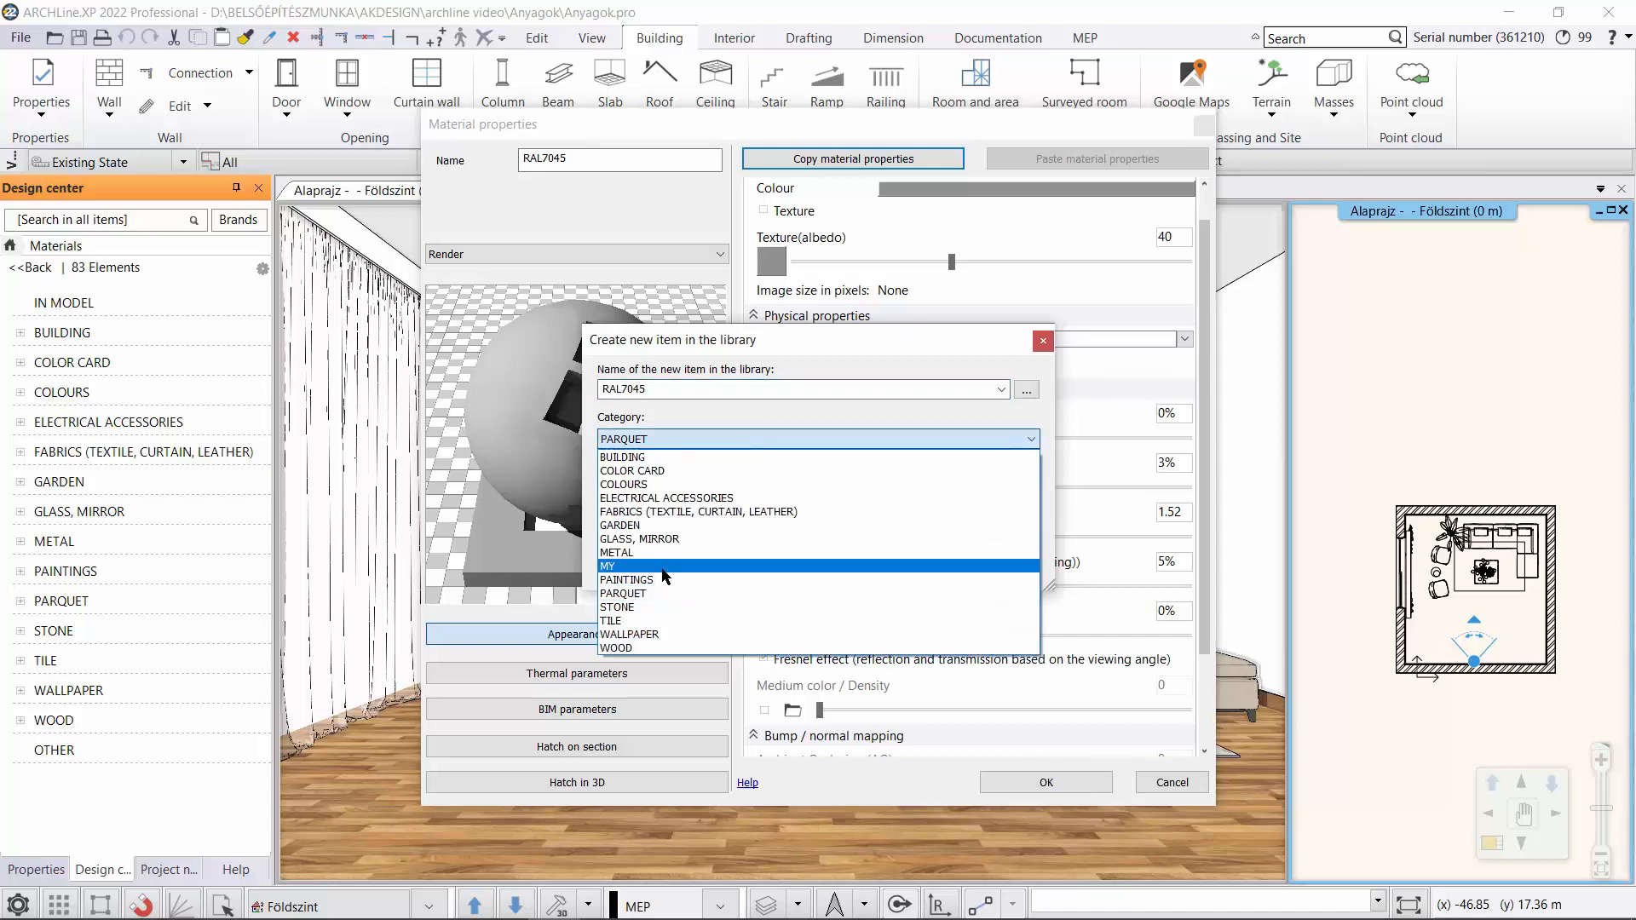
left_click(647, 484)
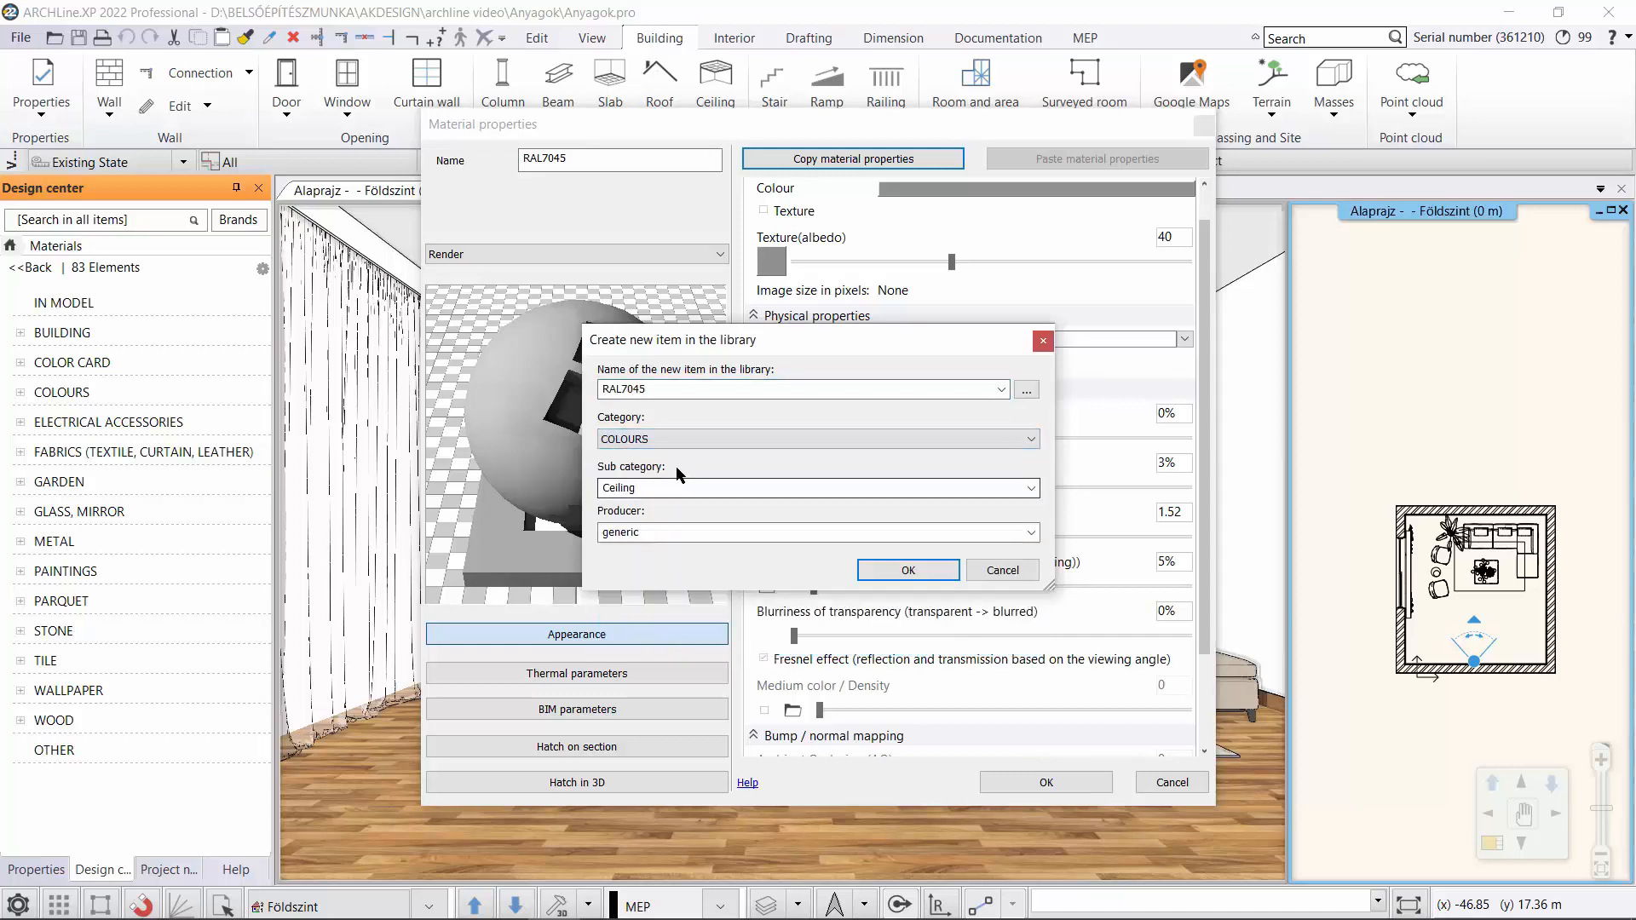
left_click(935, 480)
left_click(664, 570)
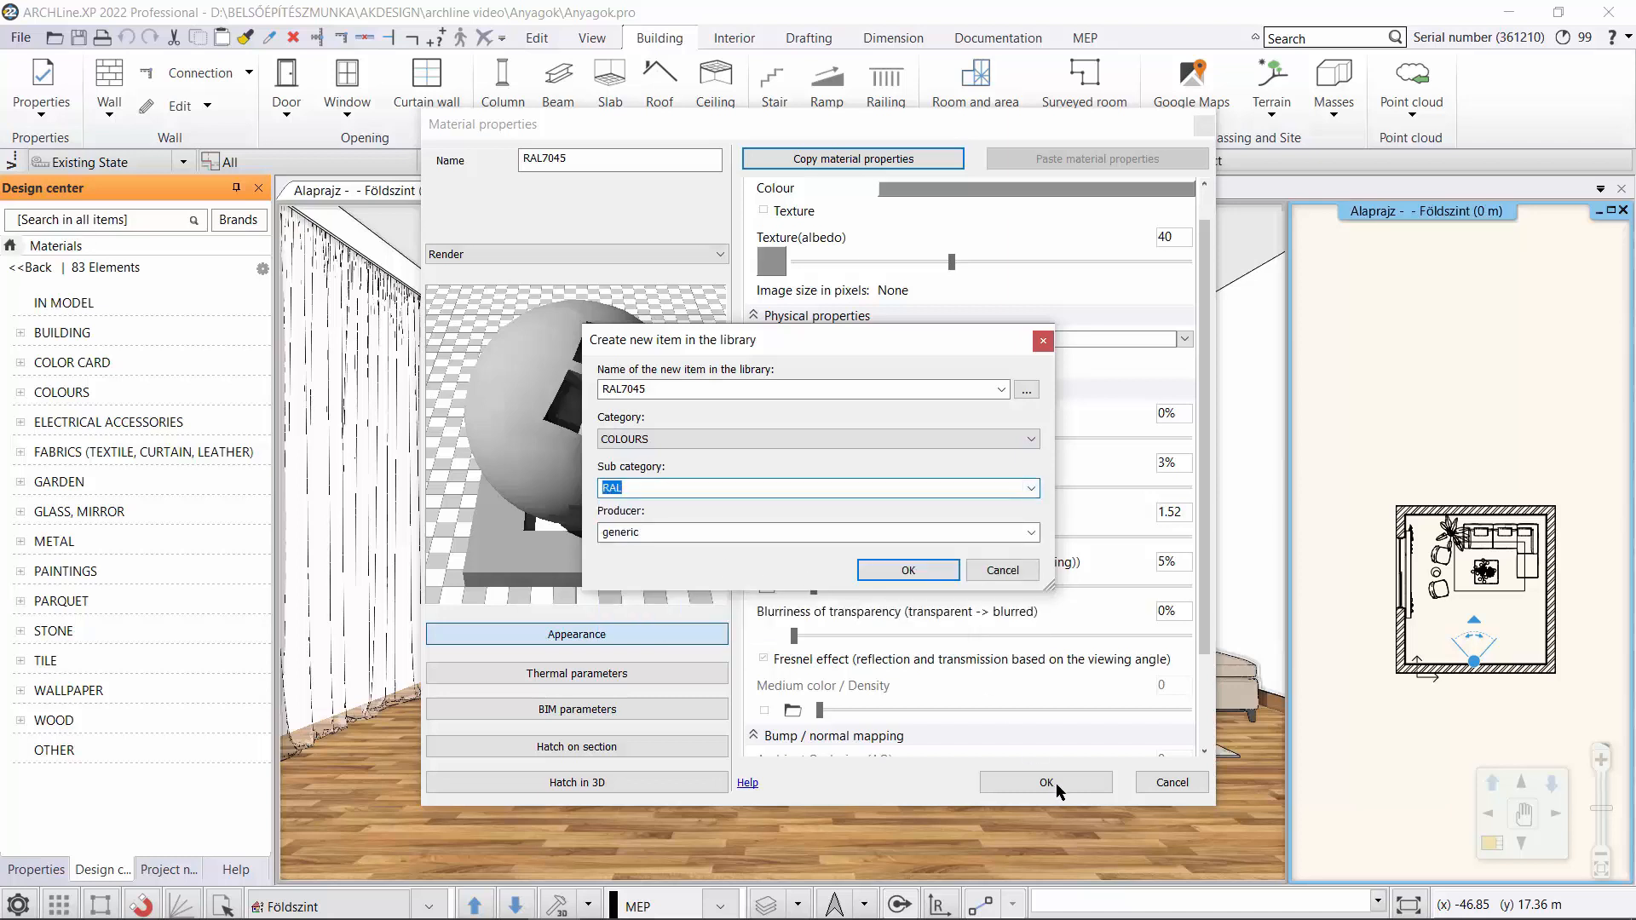
left_click(905, 570)
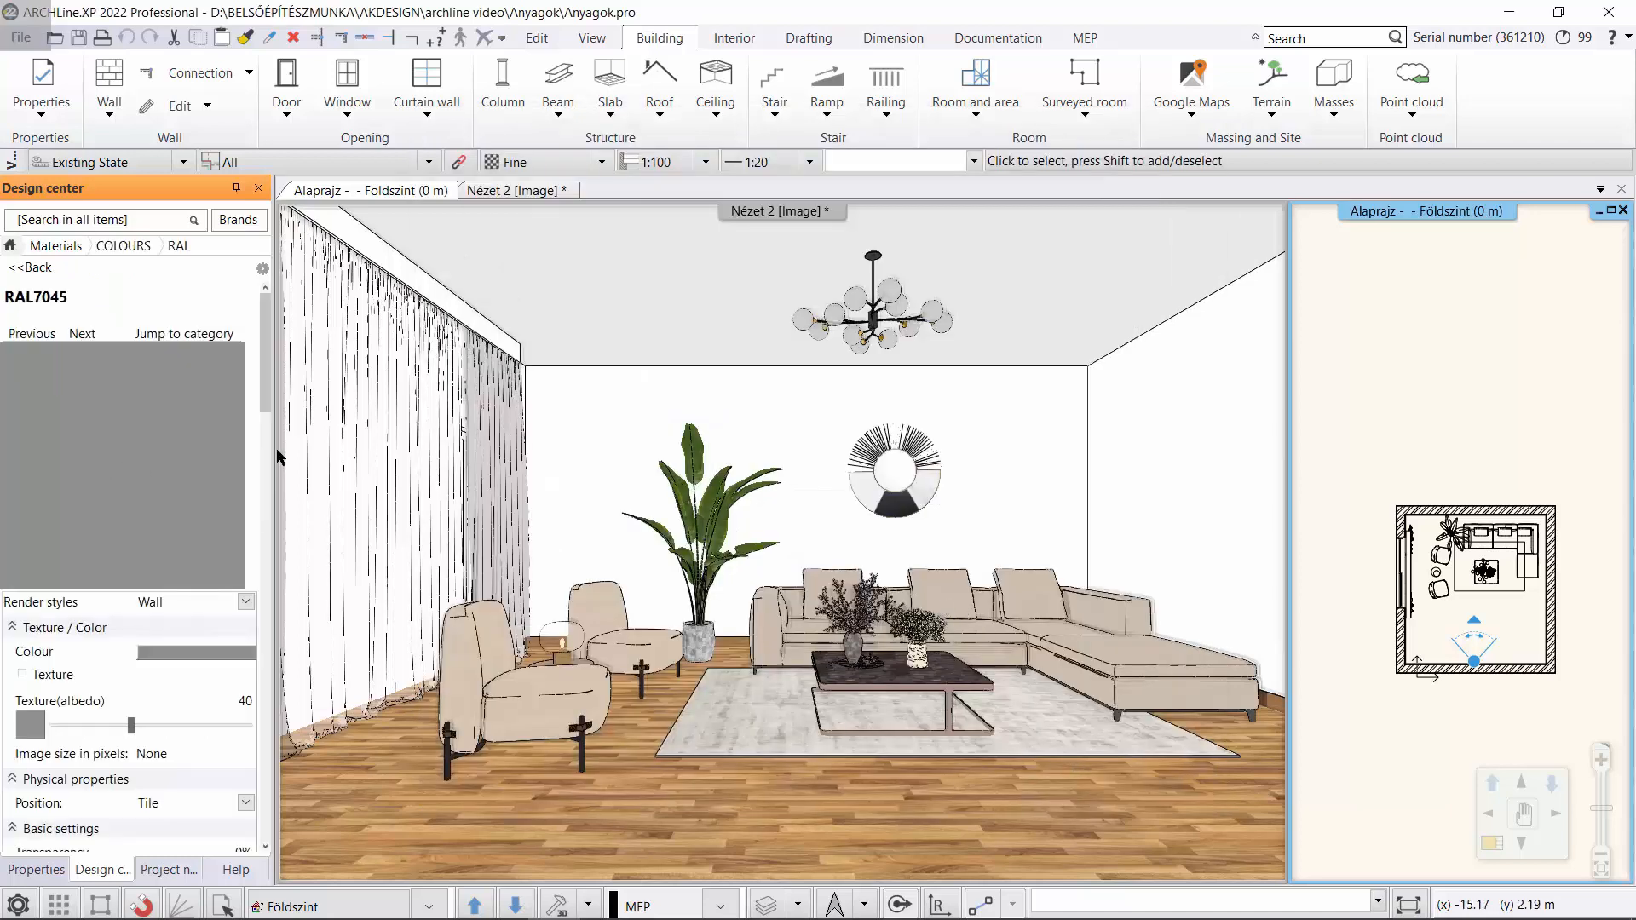
- Apply the RAL7045 material as painting to the back wall behind the sofa
left_click_drag(277, 457, 825, 417)
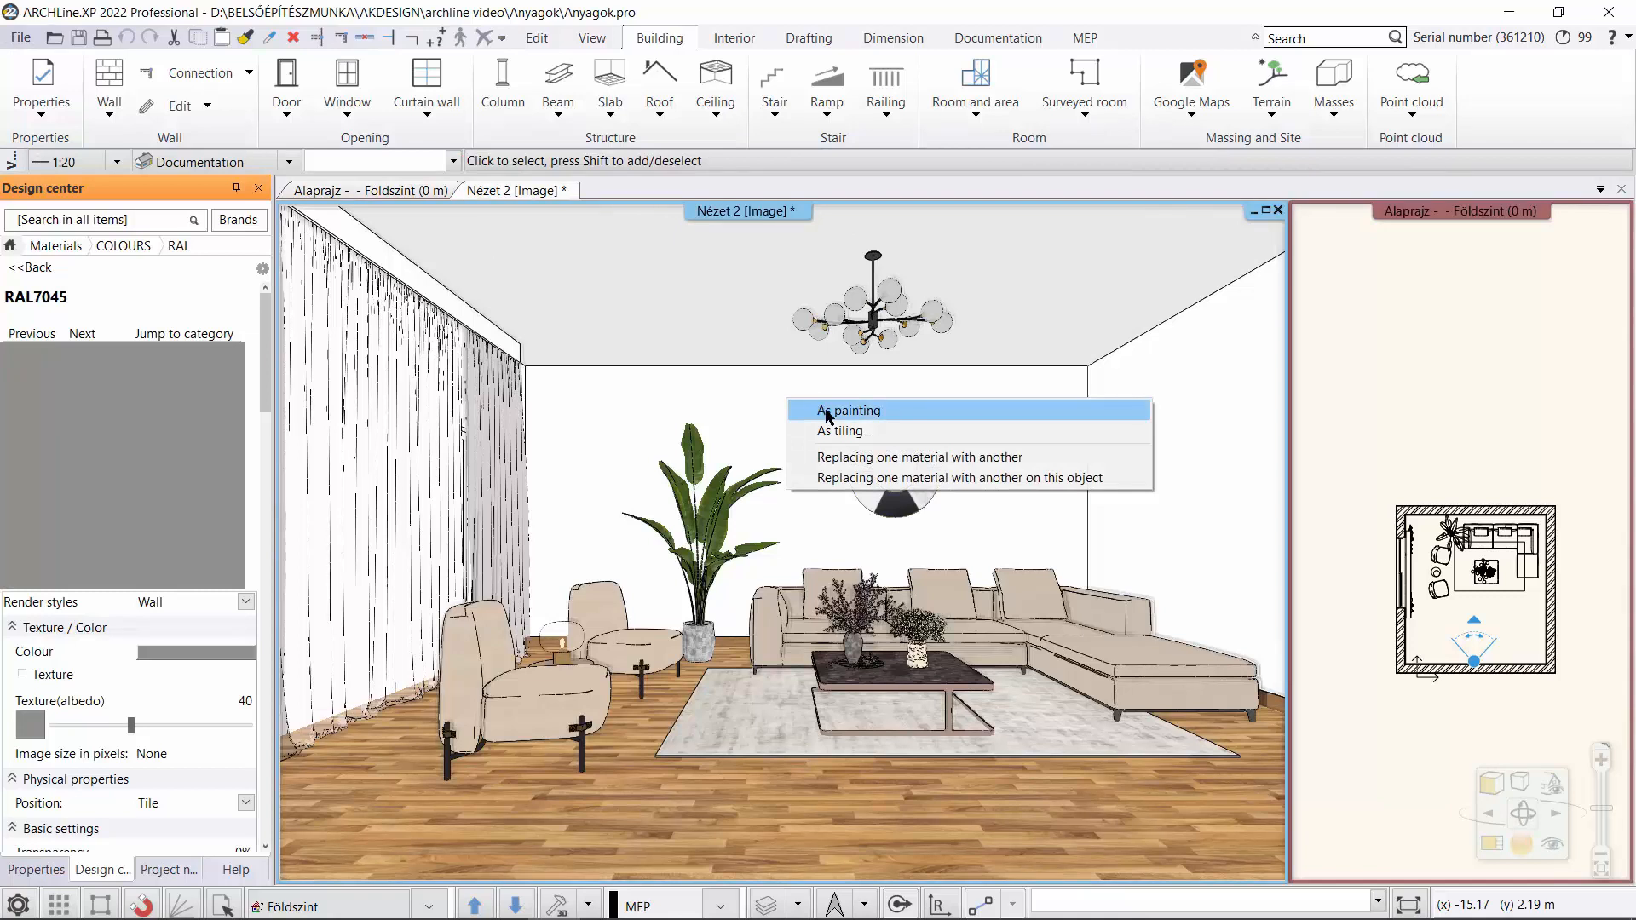
left_click(826, 413)
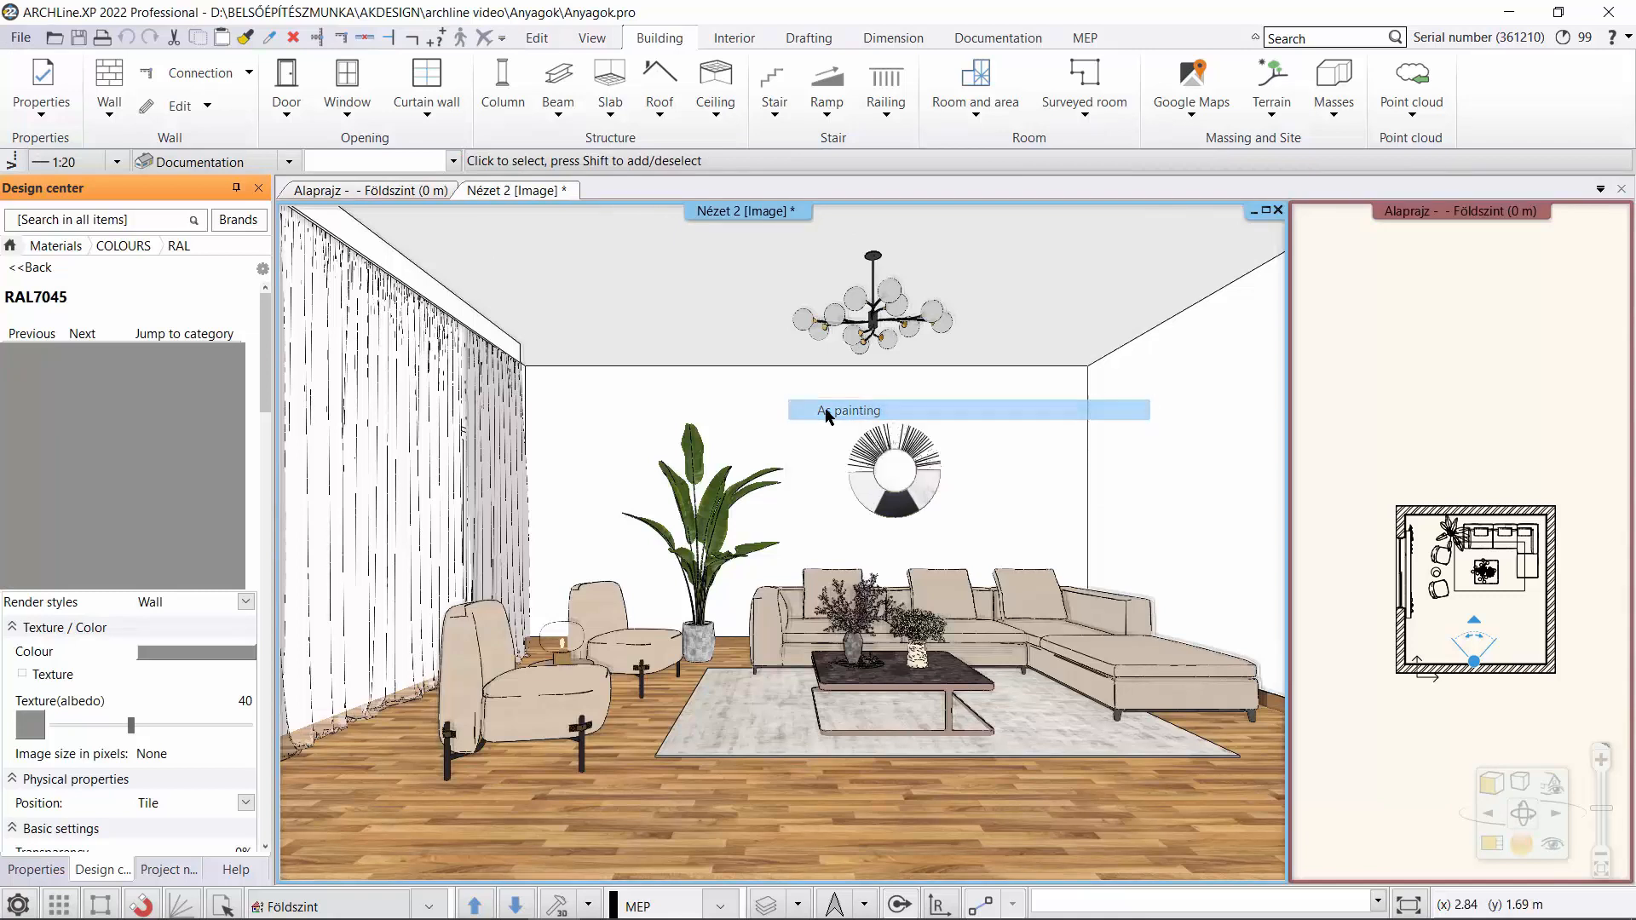
left_click(775, 428)
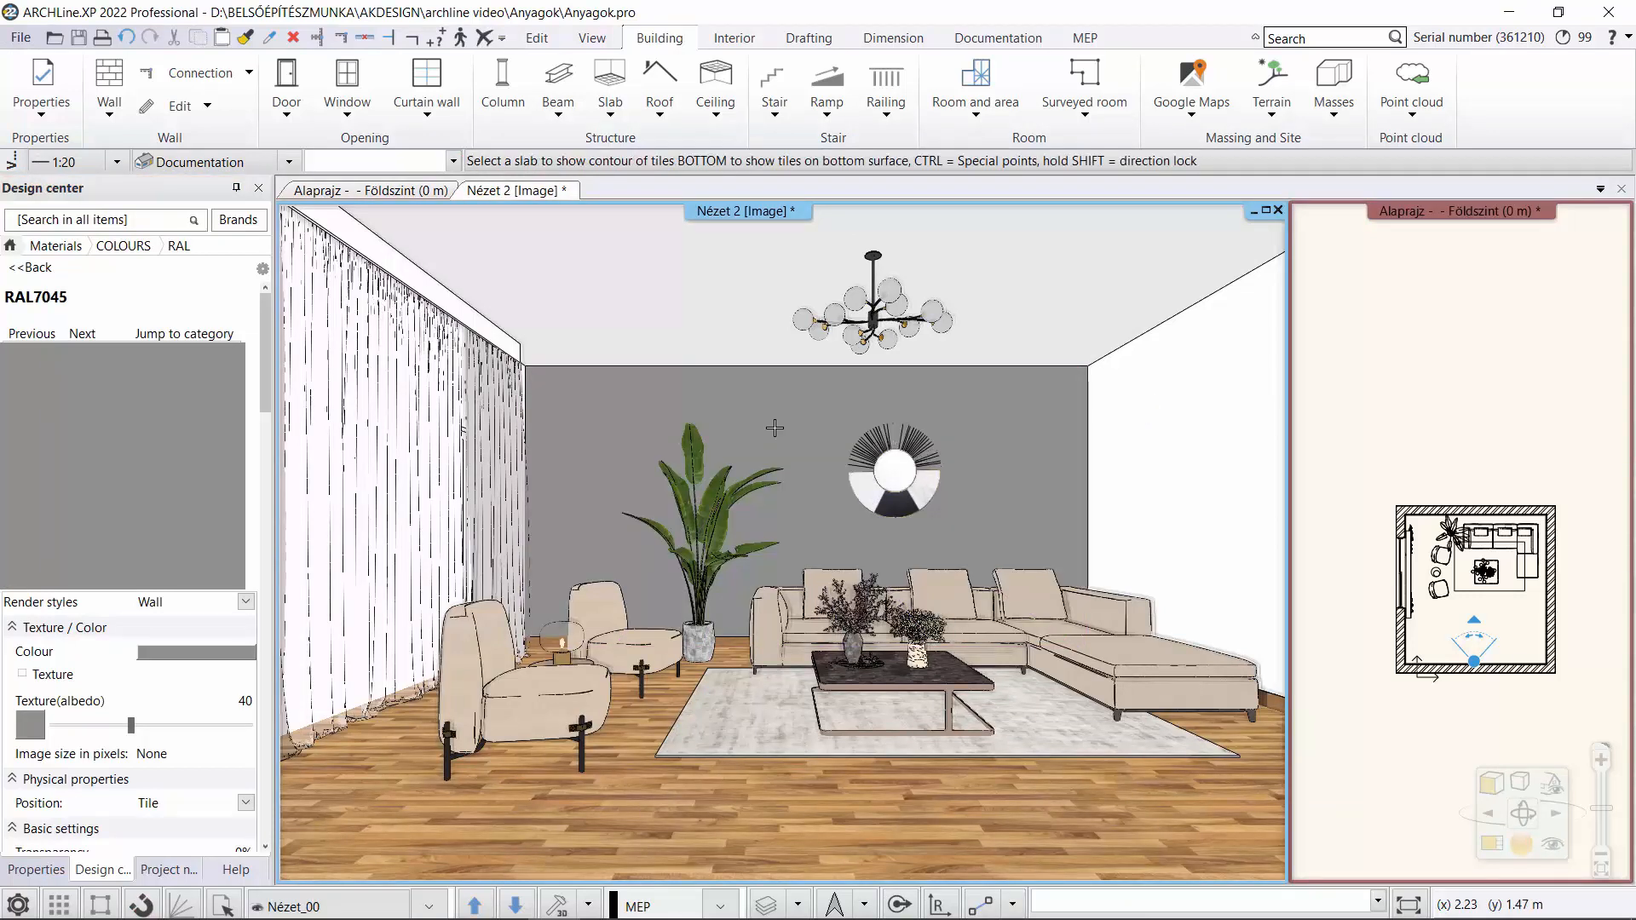
key("Escape")
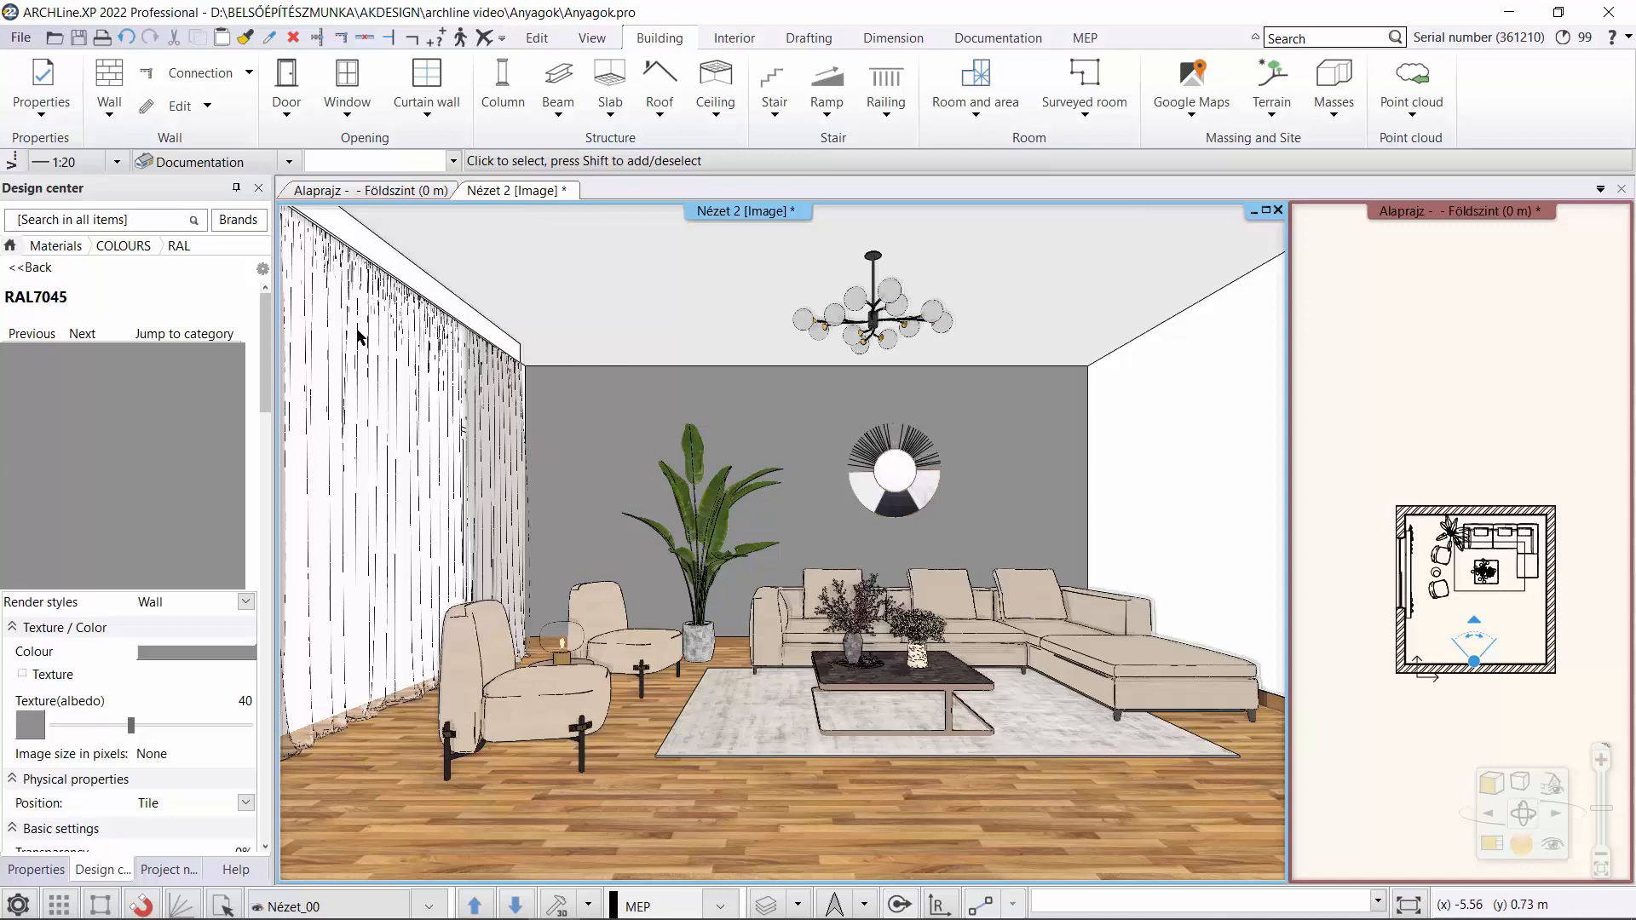
- Download the TENERIFE_105 fabric from Rovitex's Tenerife collection in the Showroom BIM library
left_click(728, 38)
left_click(484, 85)
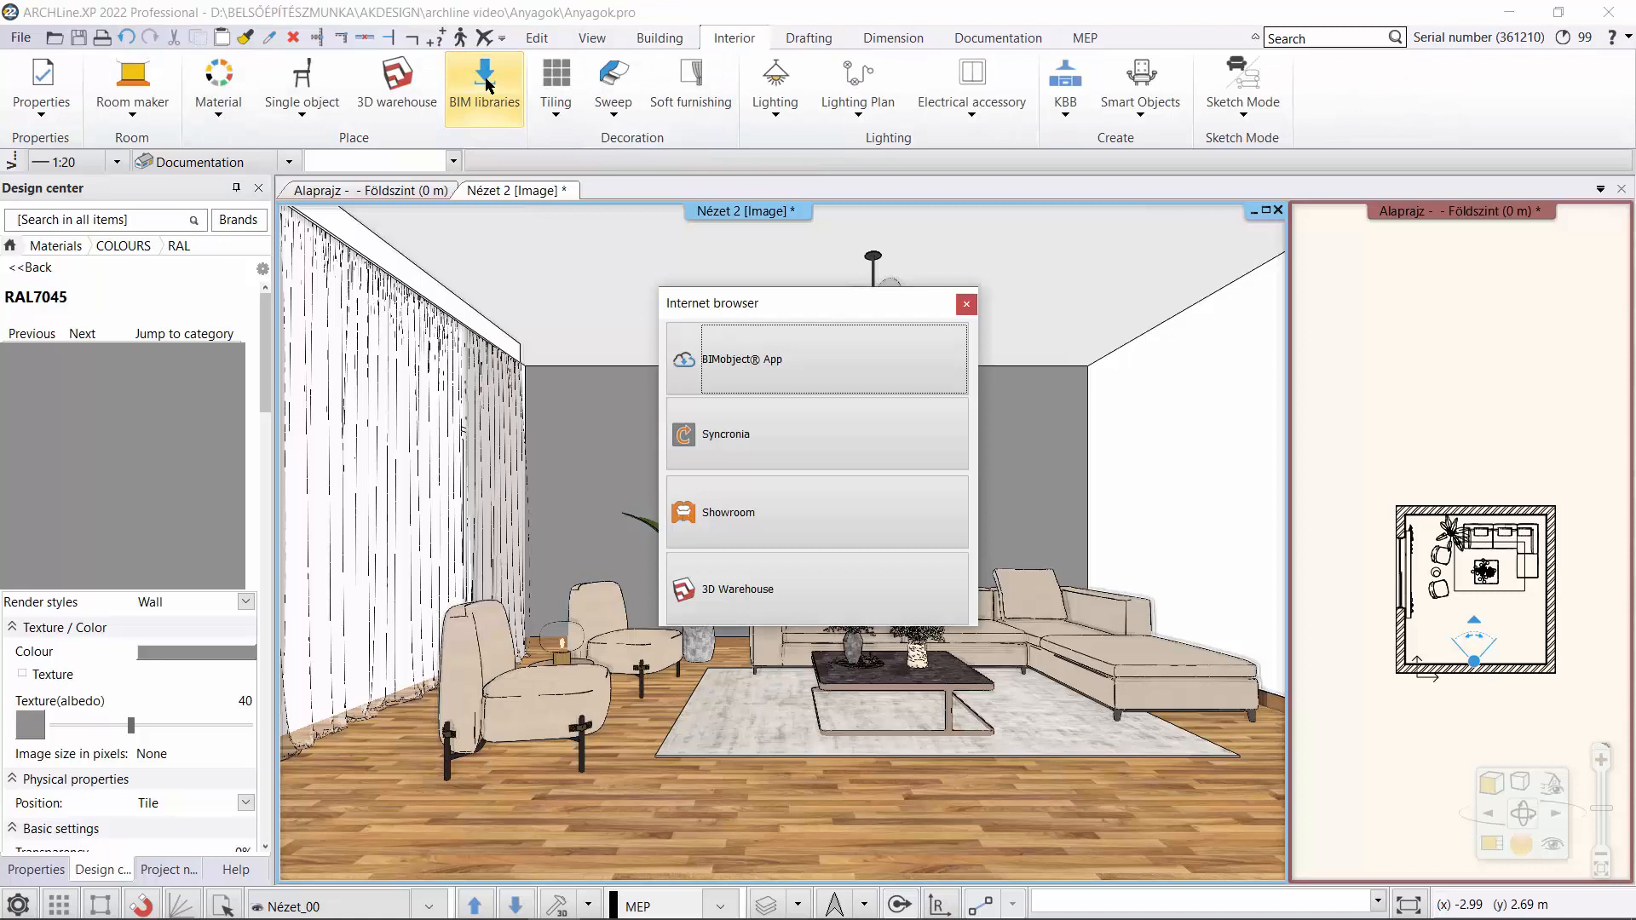
left_click(753, 523)
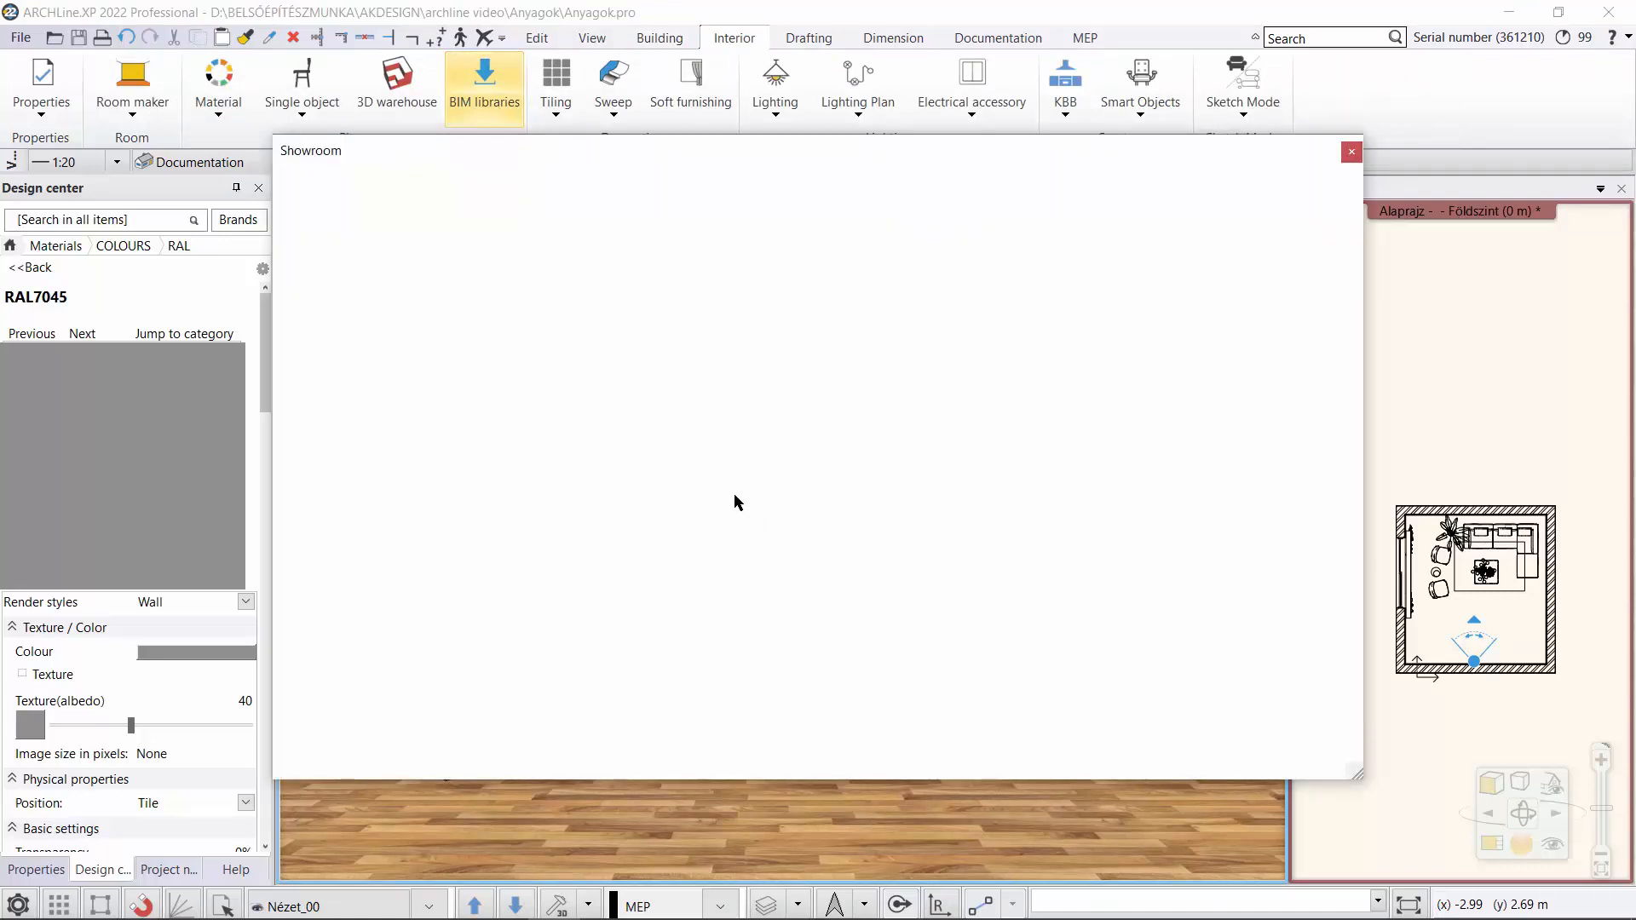
scroll(733, 493, "down", 3)
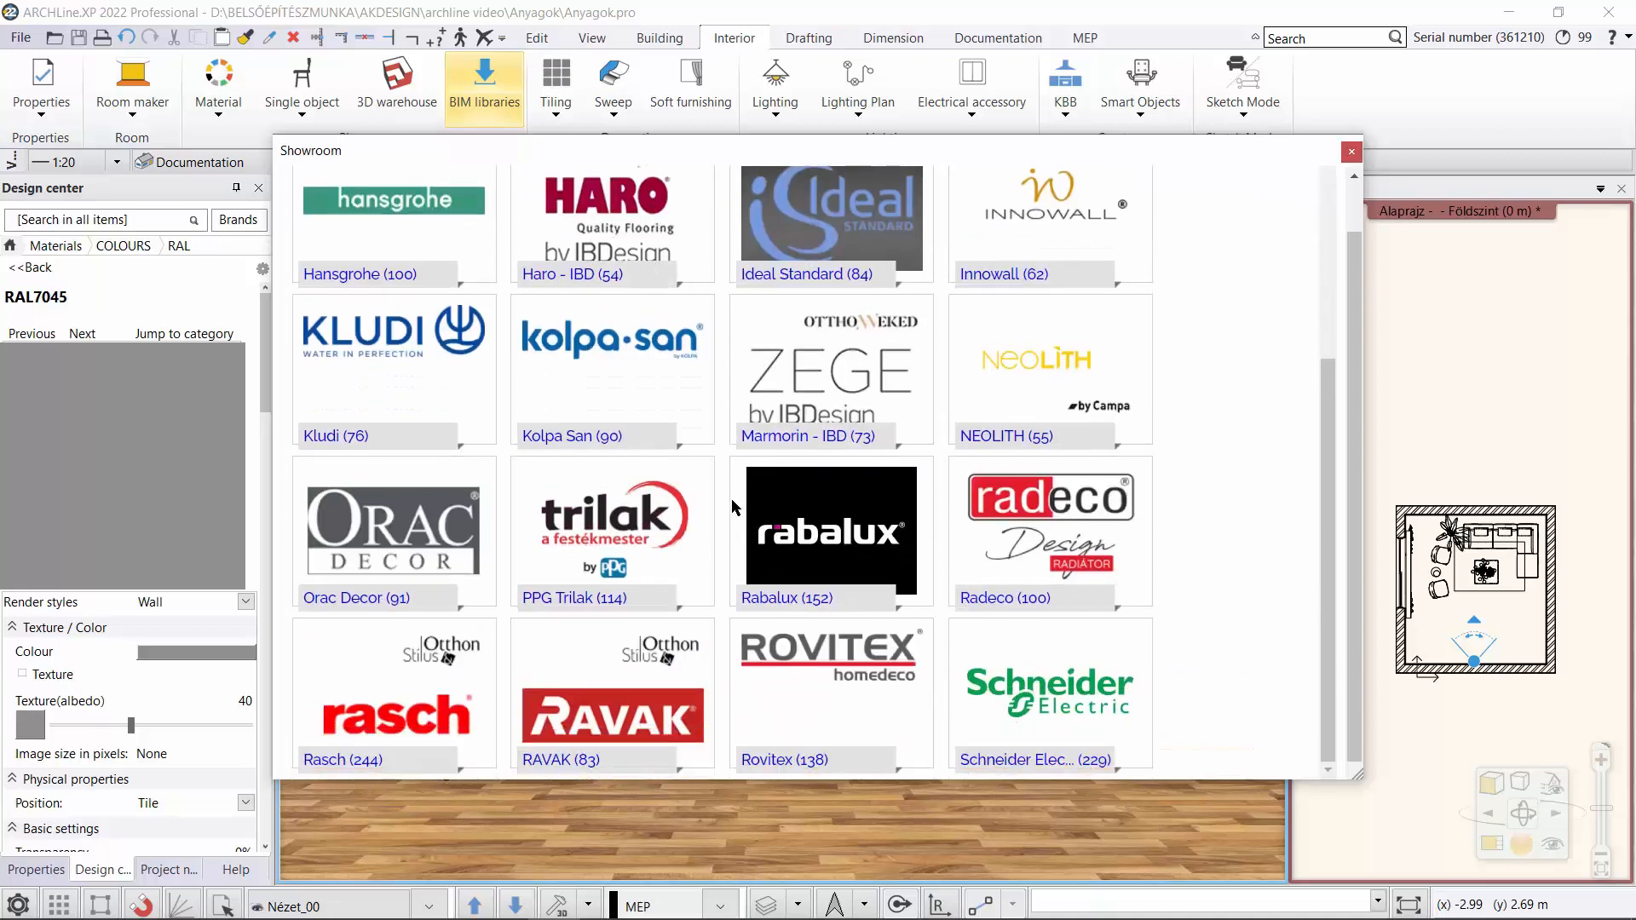
left_click(799, 670)
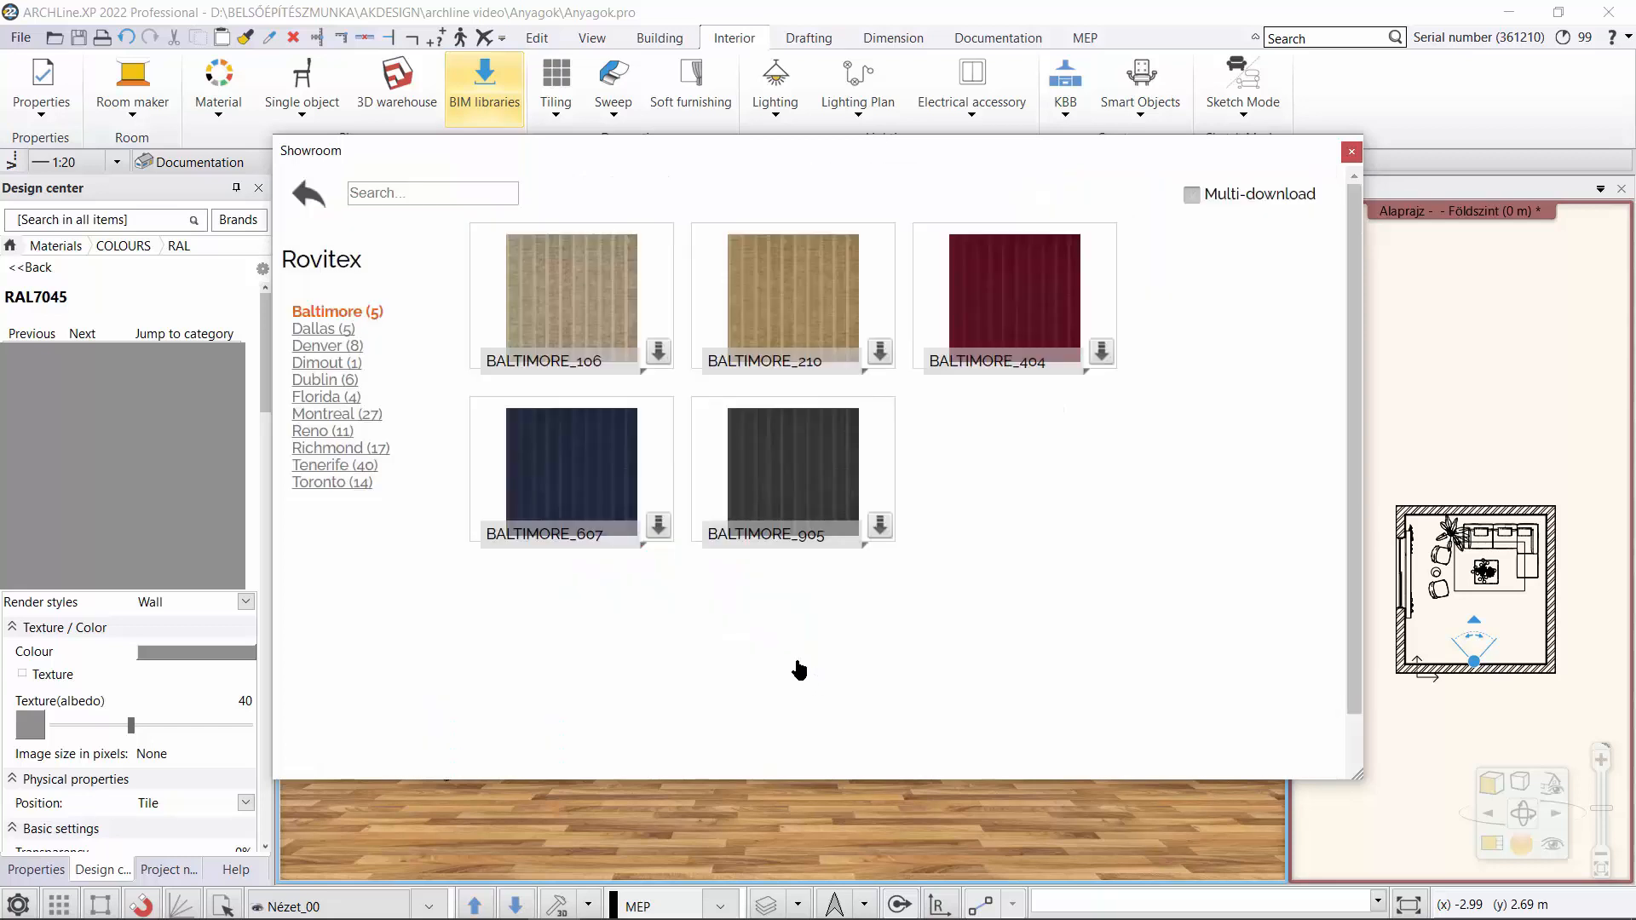
left_click(358, 467)
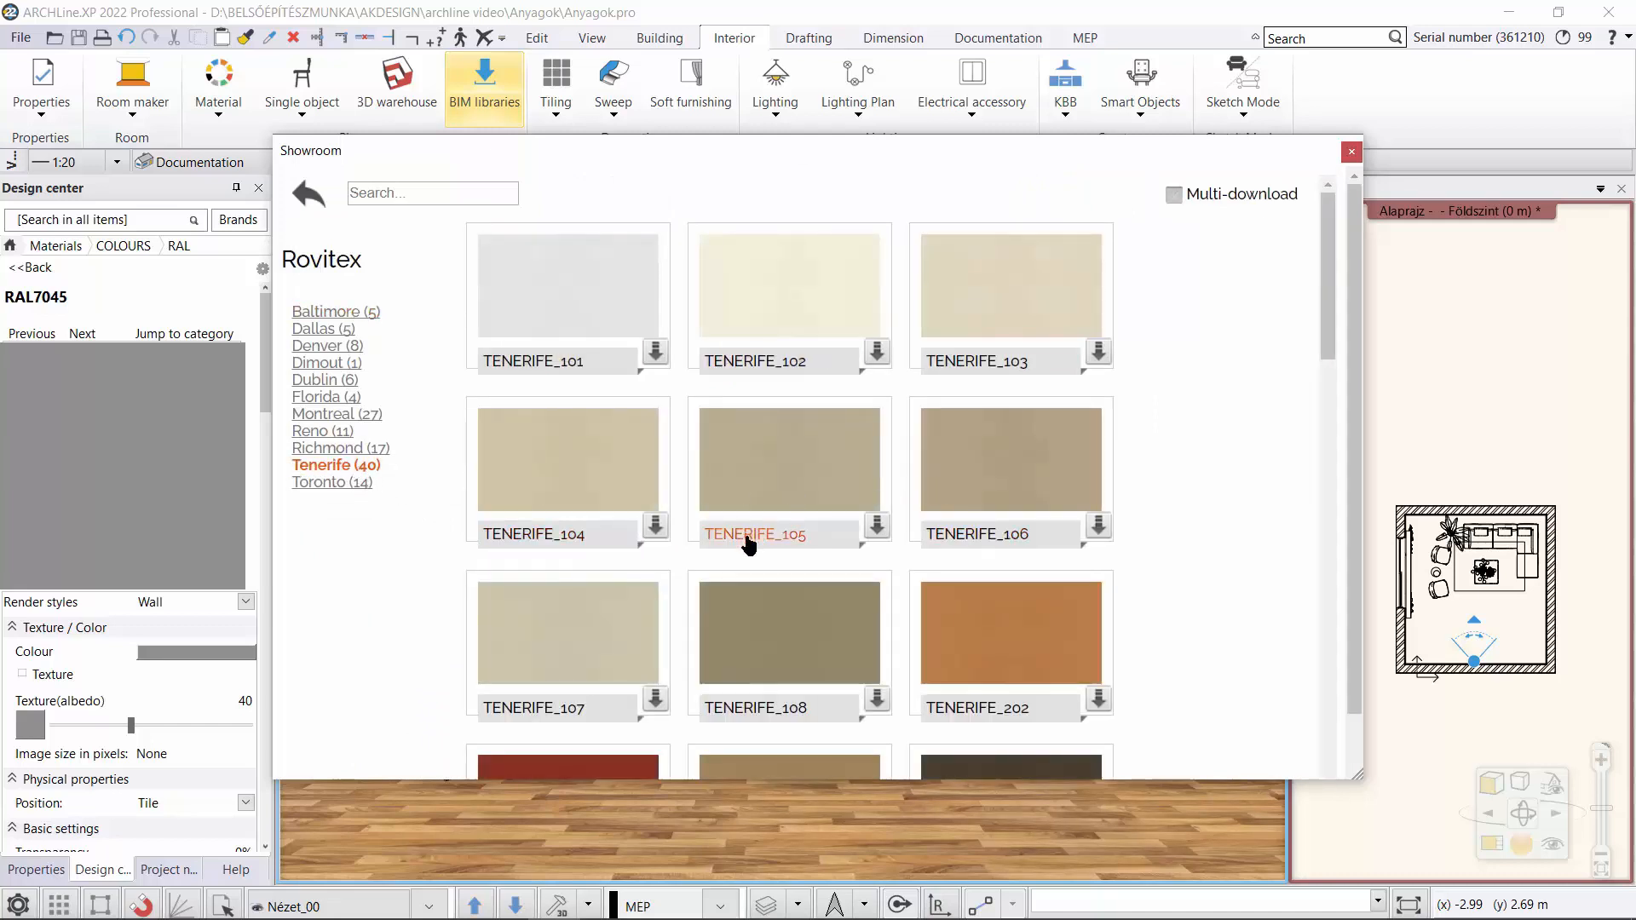
left_click(846, 513)
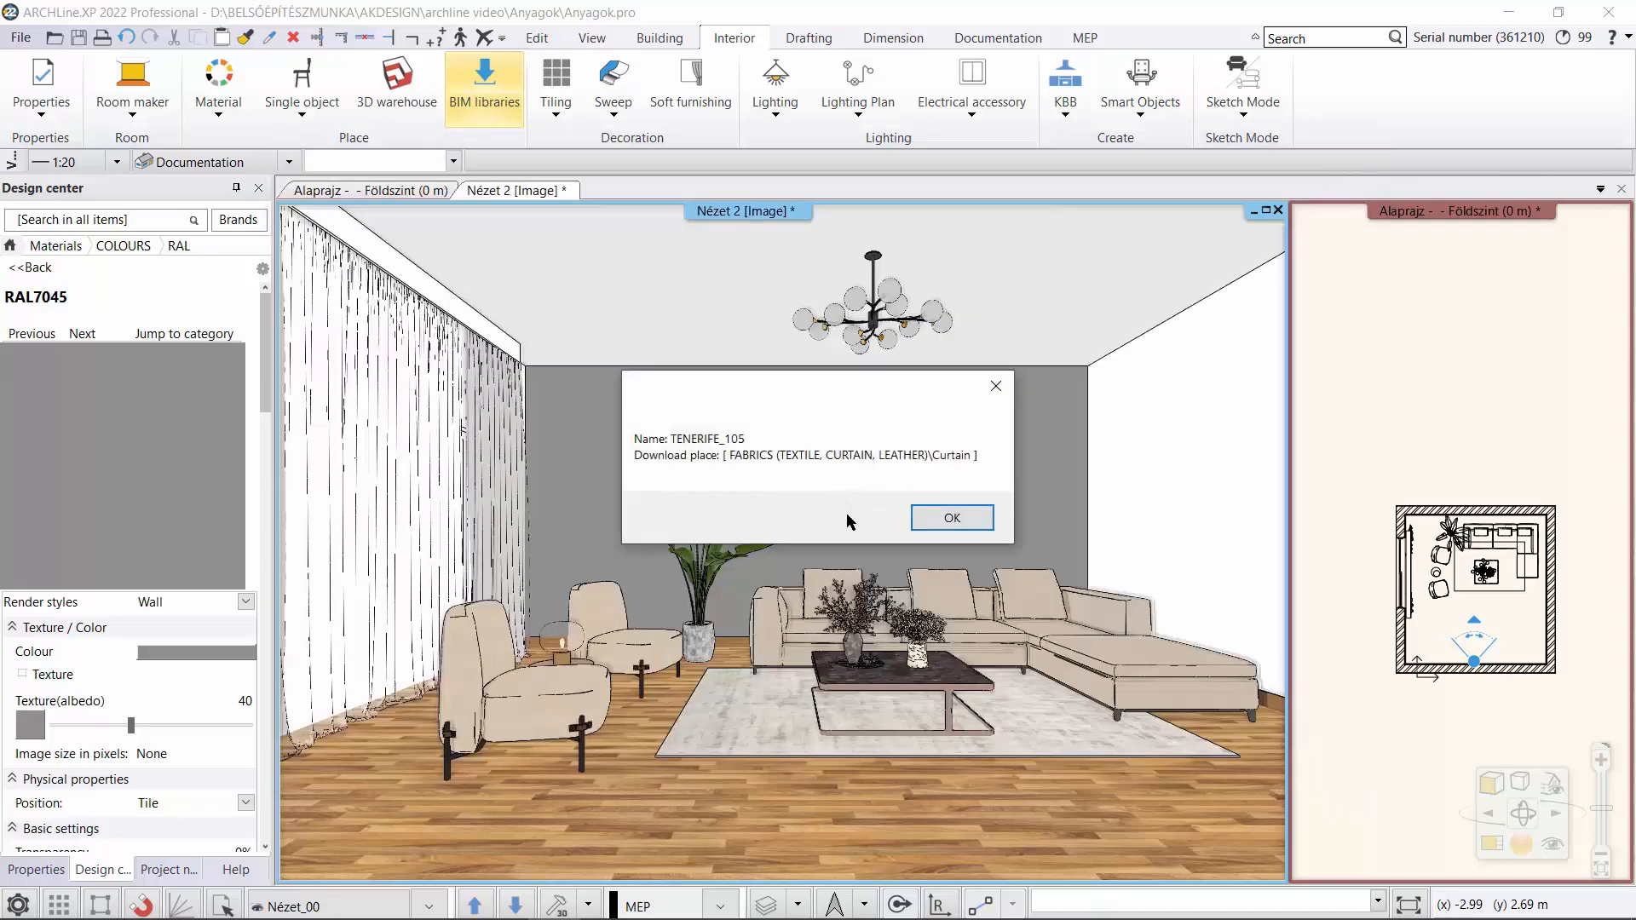
left_click(953, 519)
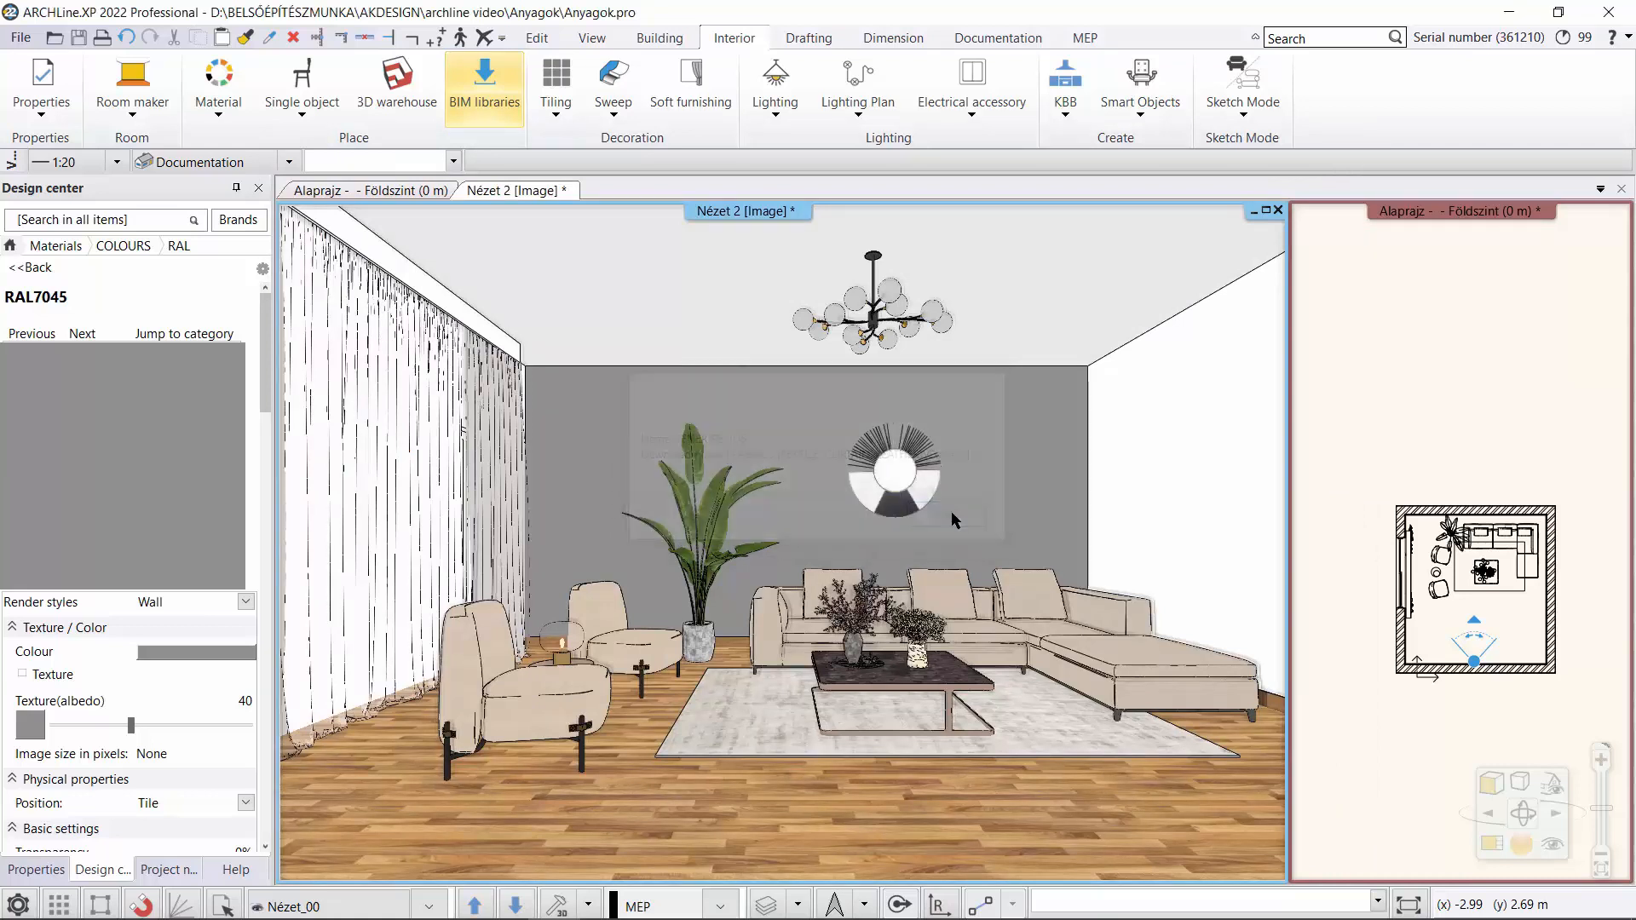
- Apply TENERIFE_105 from the Curtain fabrics to the side drape, replacing its existing material on this object only
left_click(10, 248)
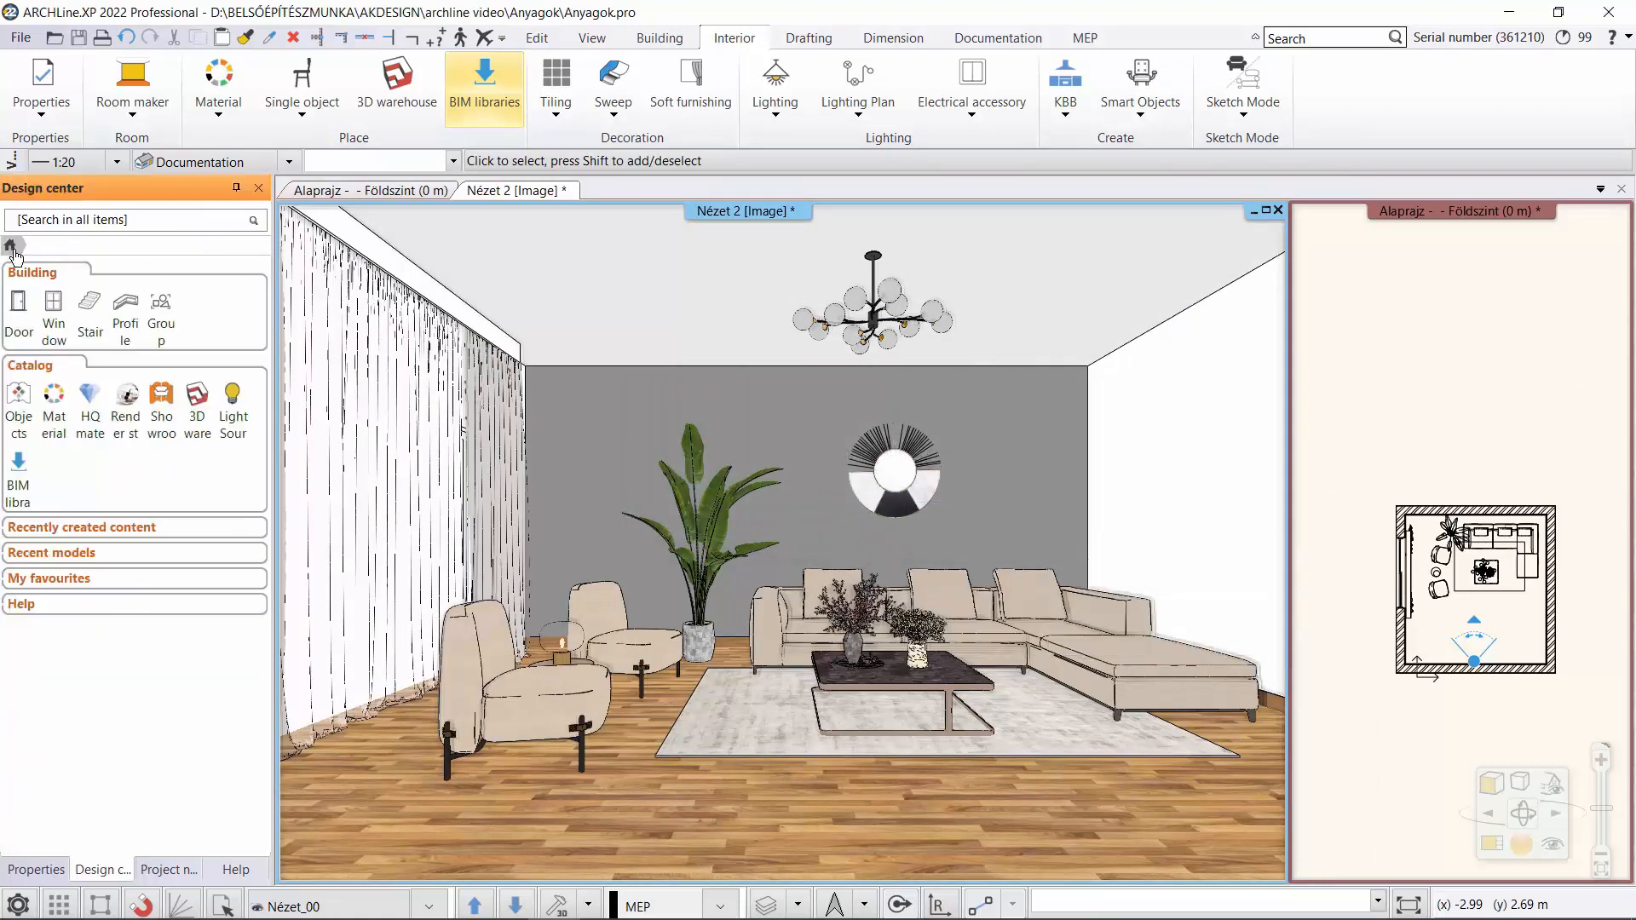
left_click(27, 381)
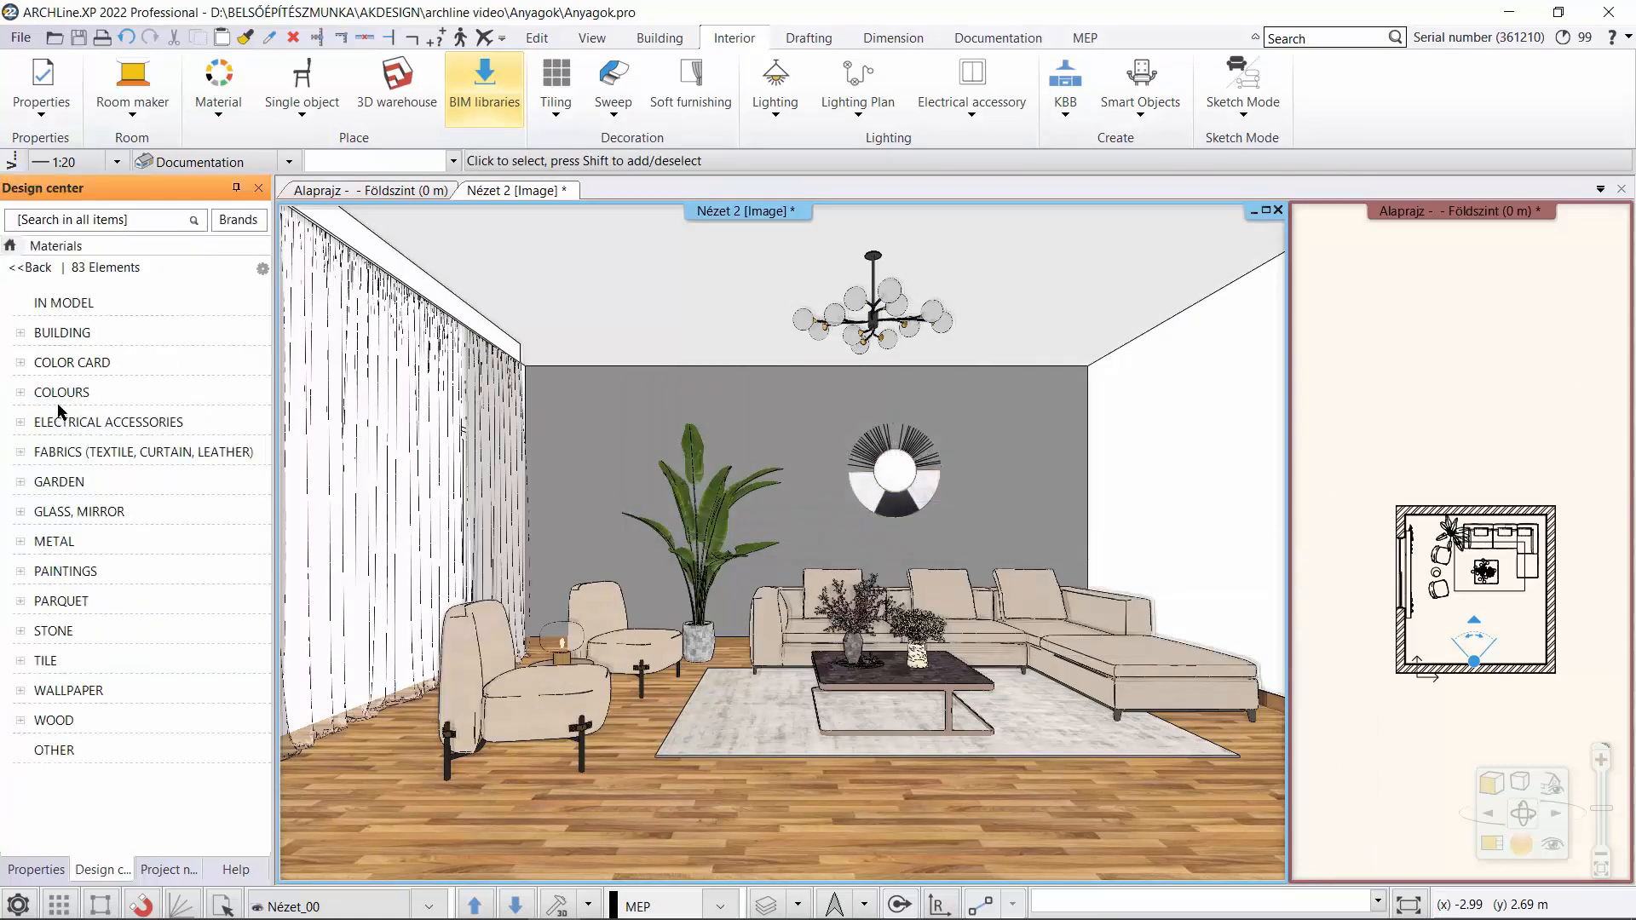
left_click(124, 452)
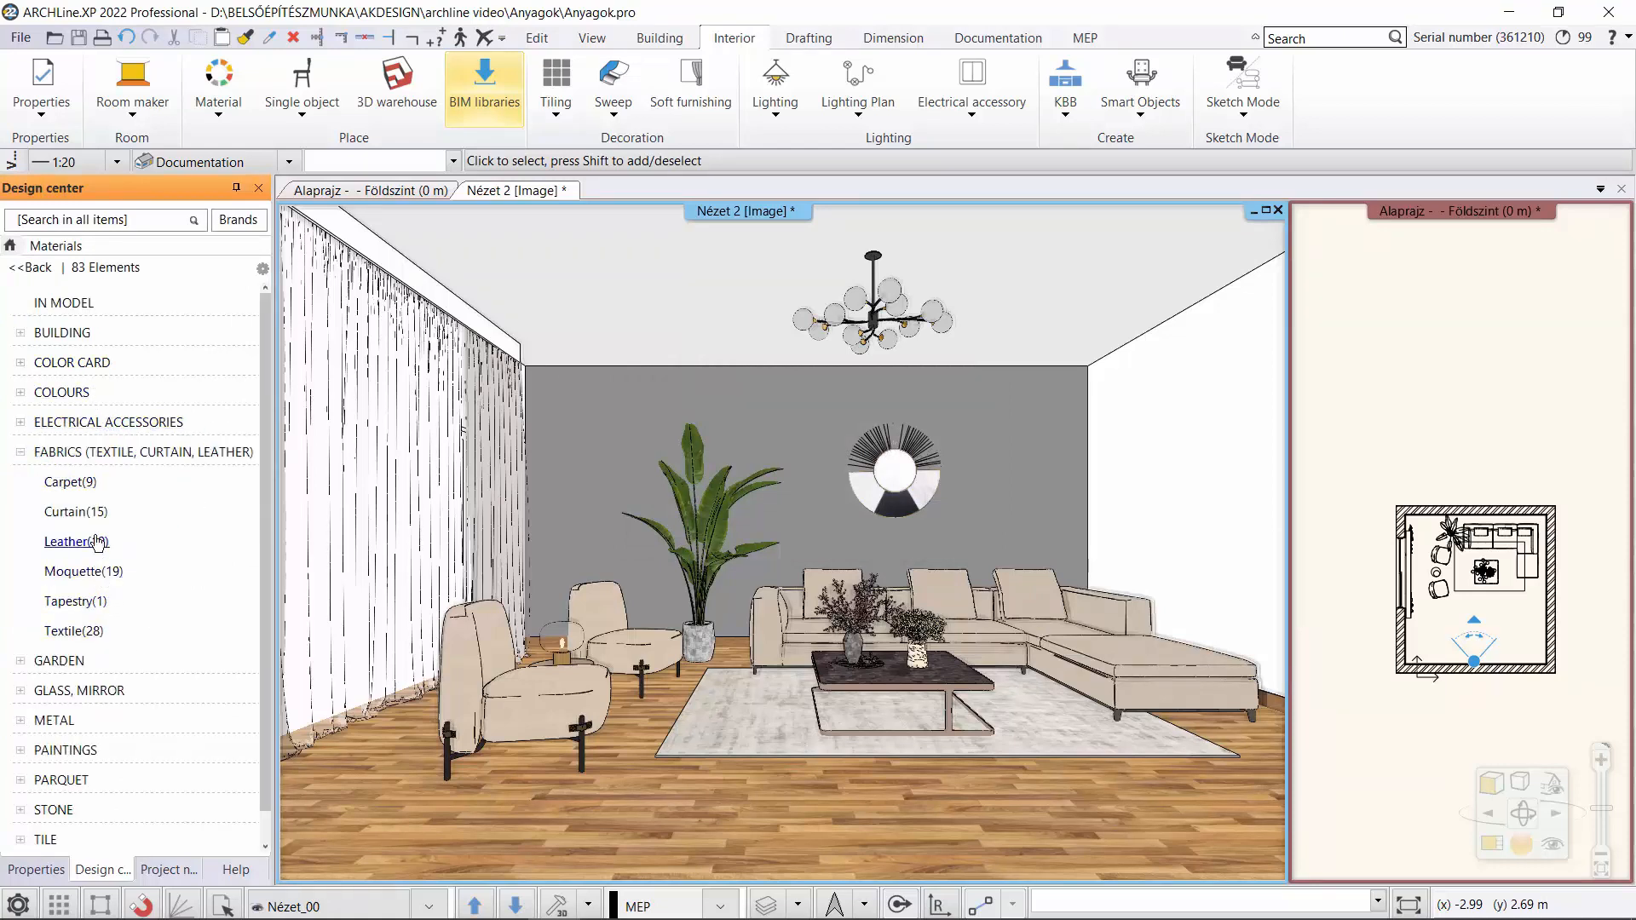
left_click(75, 511)
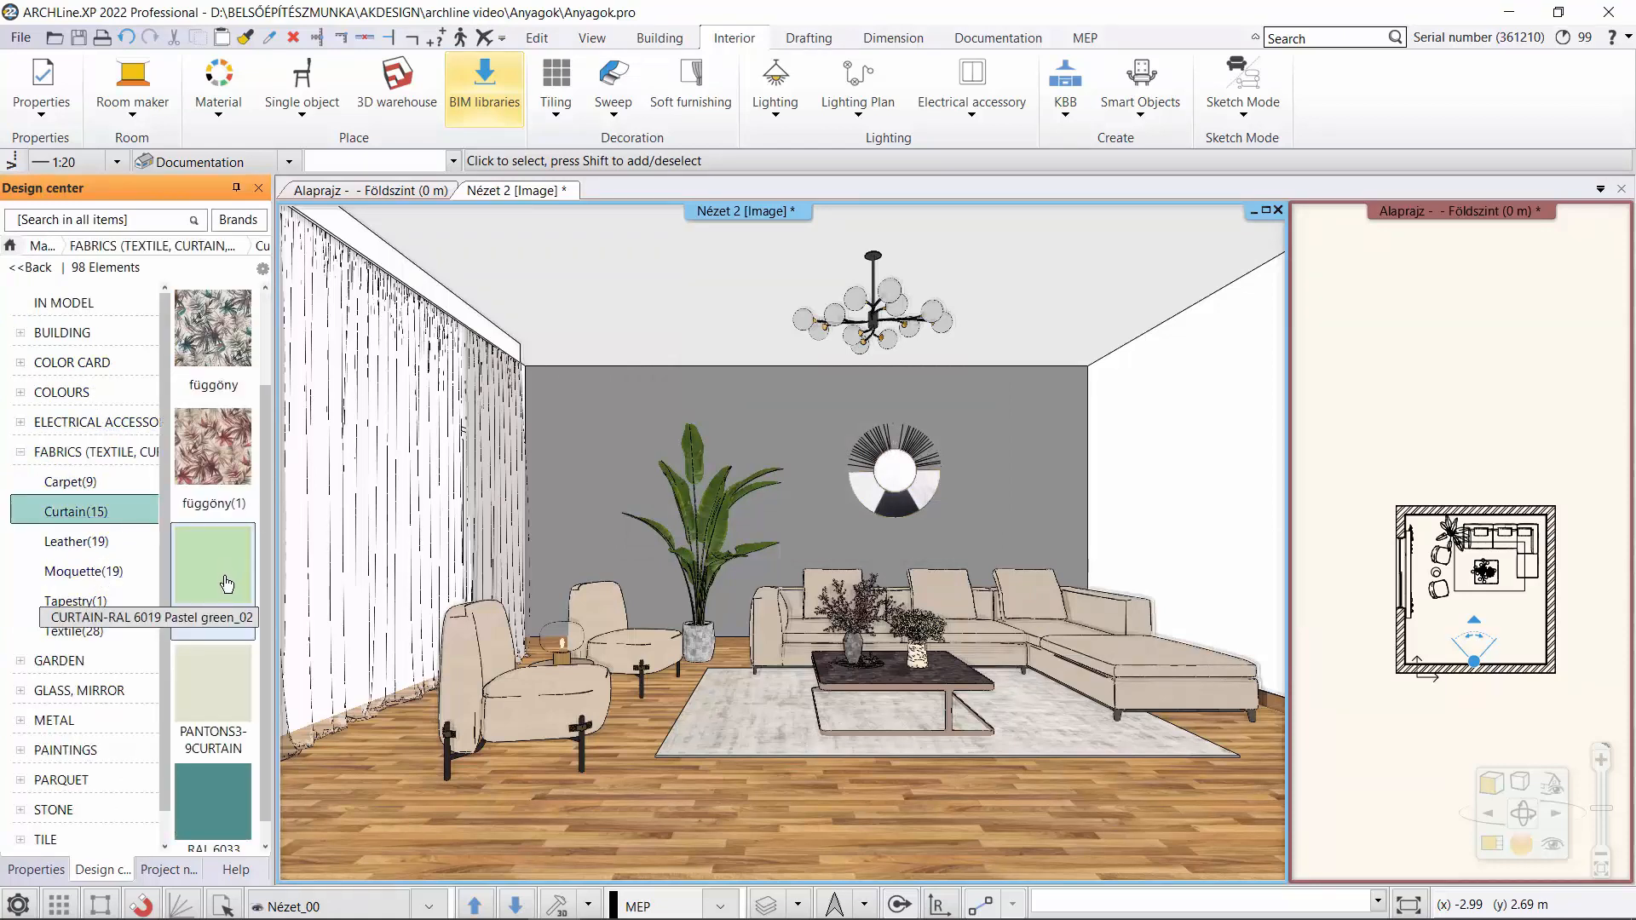
scroll(250, 700, "down", 2)
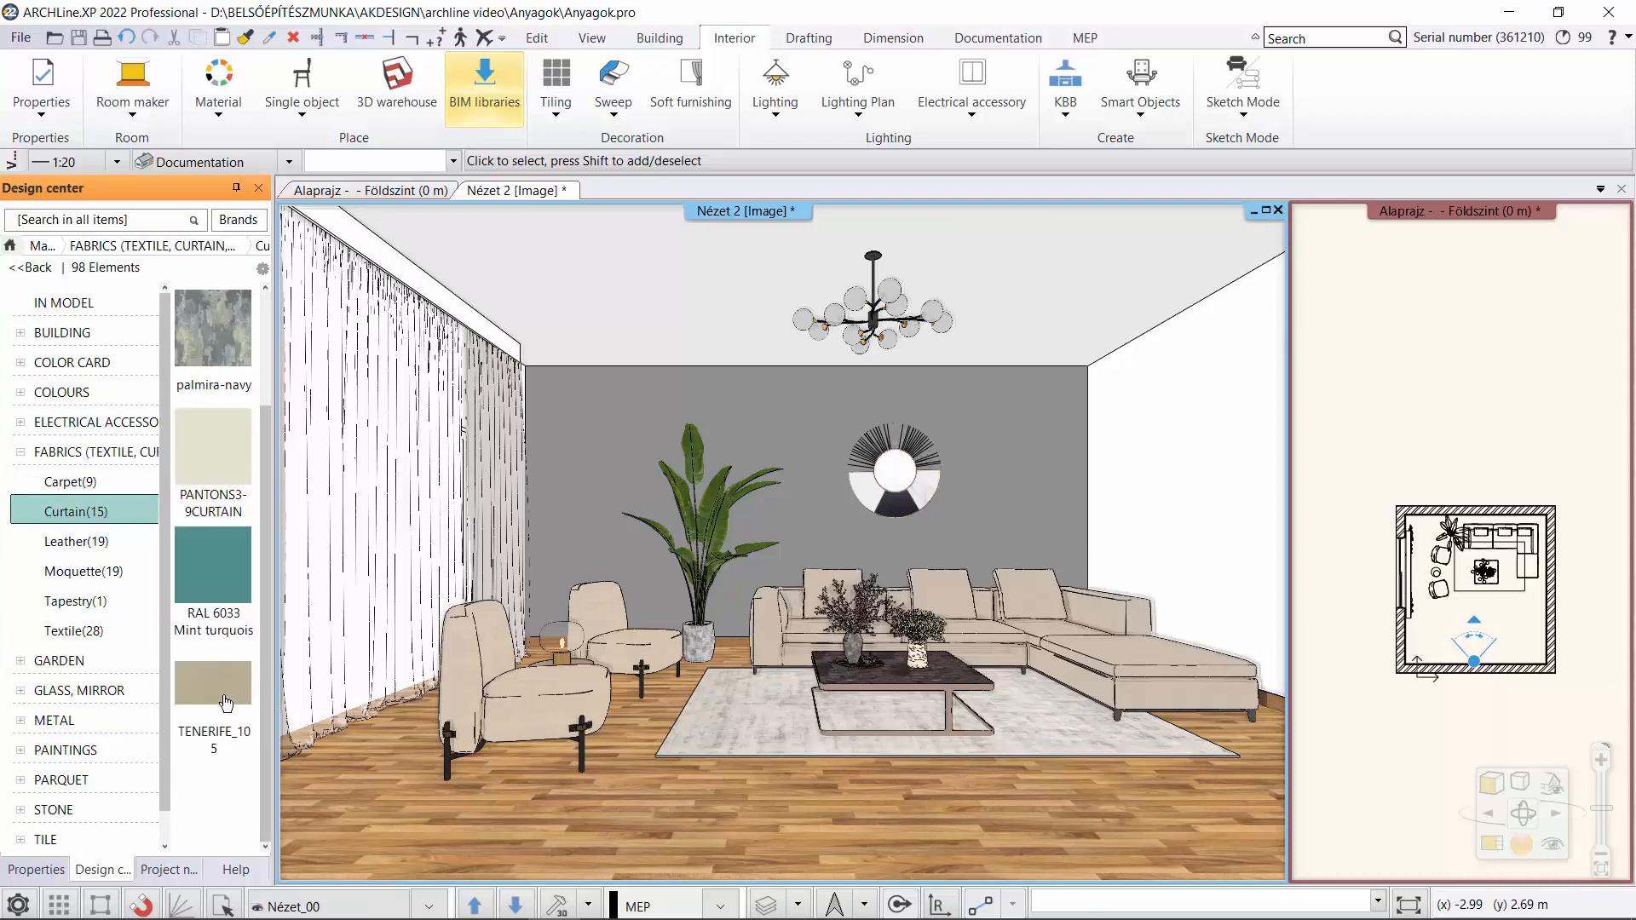
left_click_drag(208, 688, 491, 468)
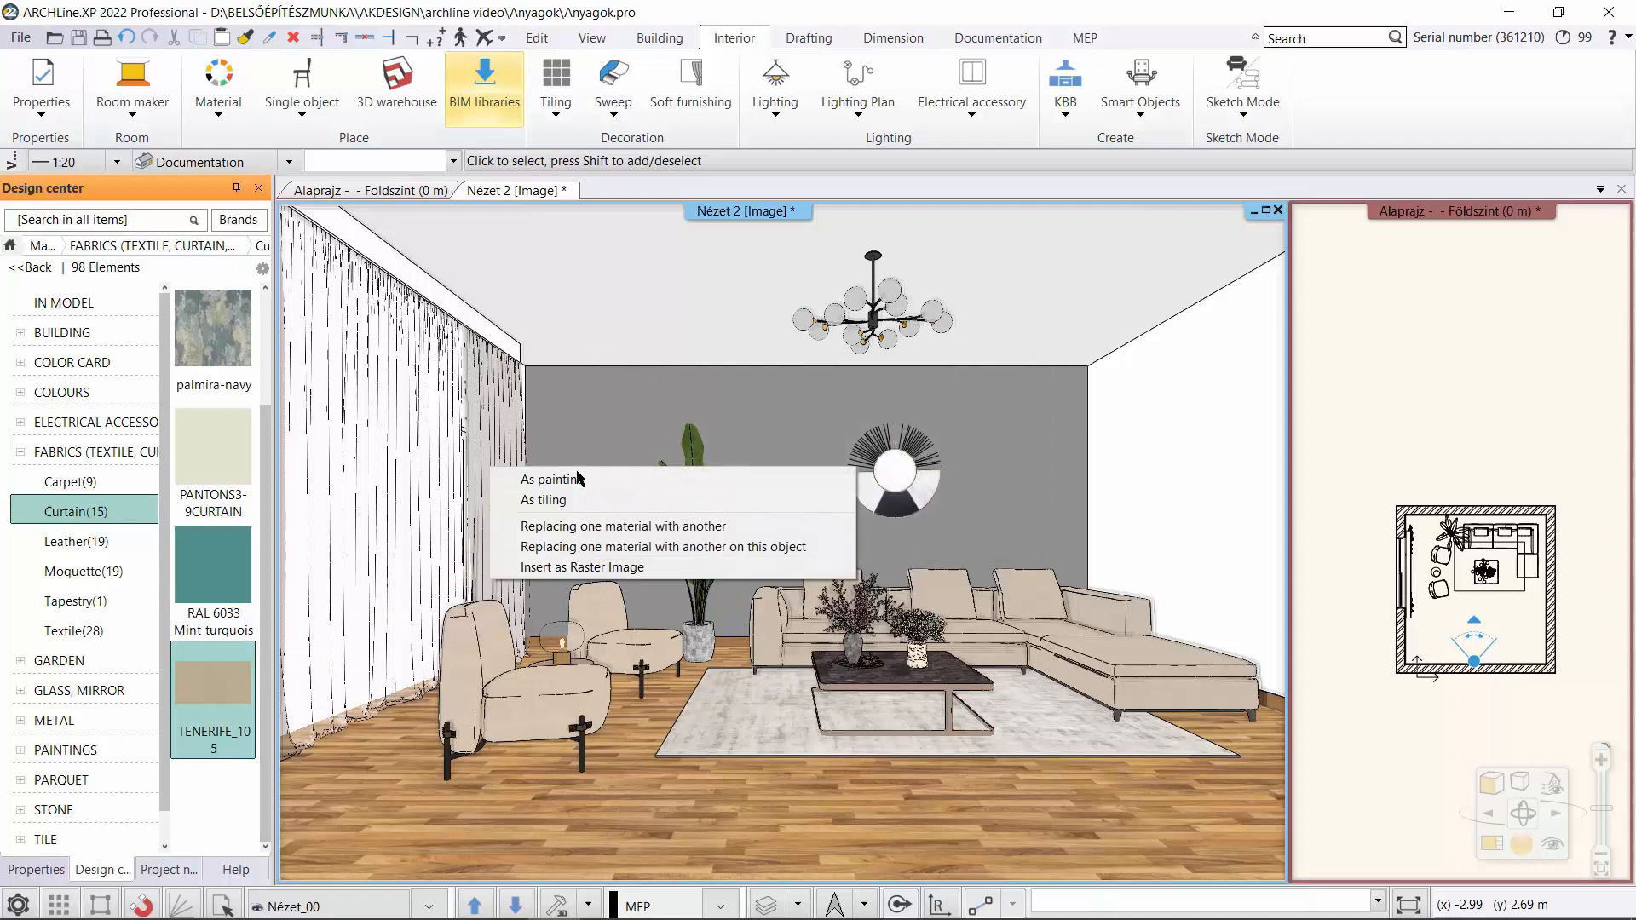
left_click(540, 550)
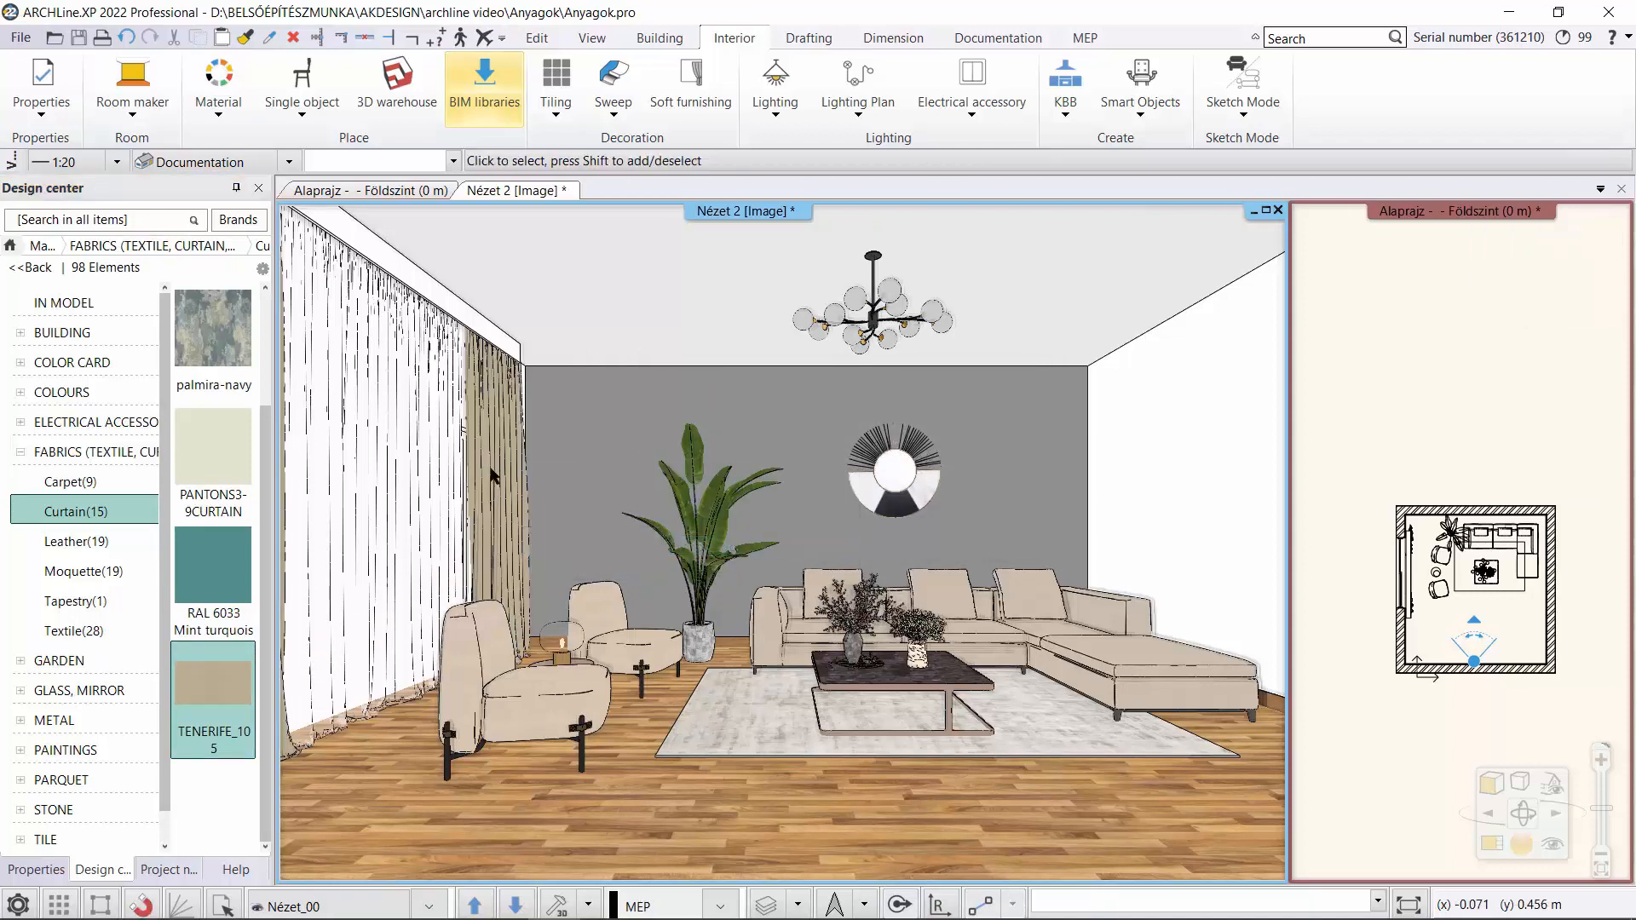
- Locate the side drape's material with Find material and set its transparency to 13%
right_click(492, 470)
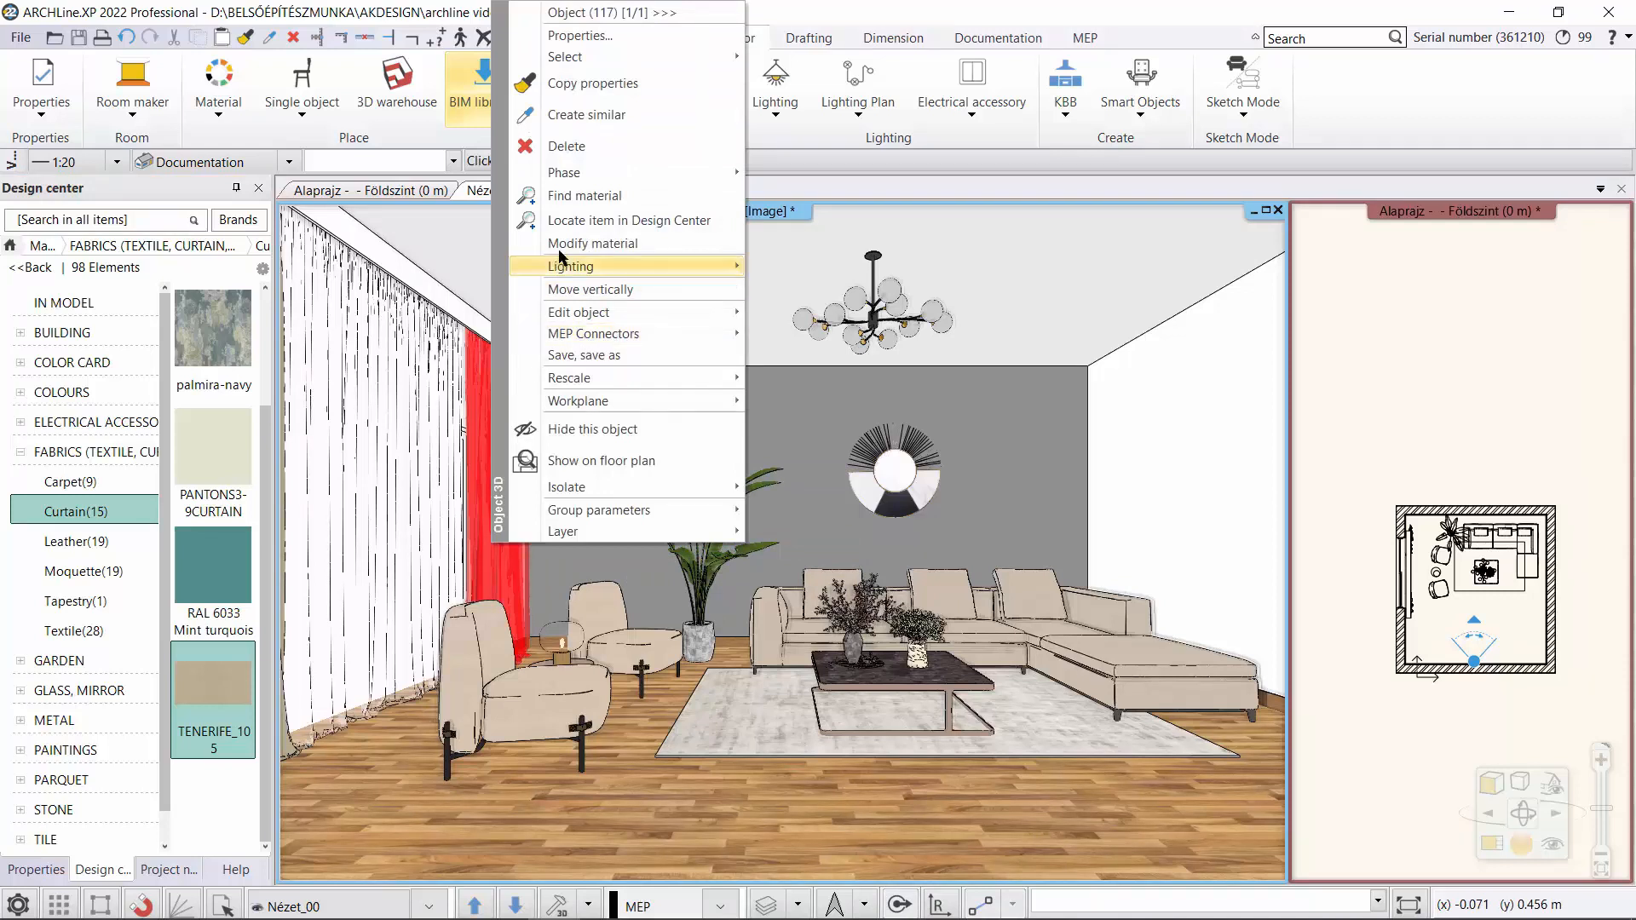
left_click(576, 203)
left_click_drag(266, 328, 272, 611)
left_click_drag(53, 540, 78, 559)
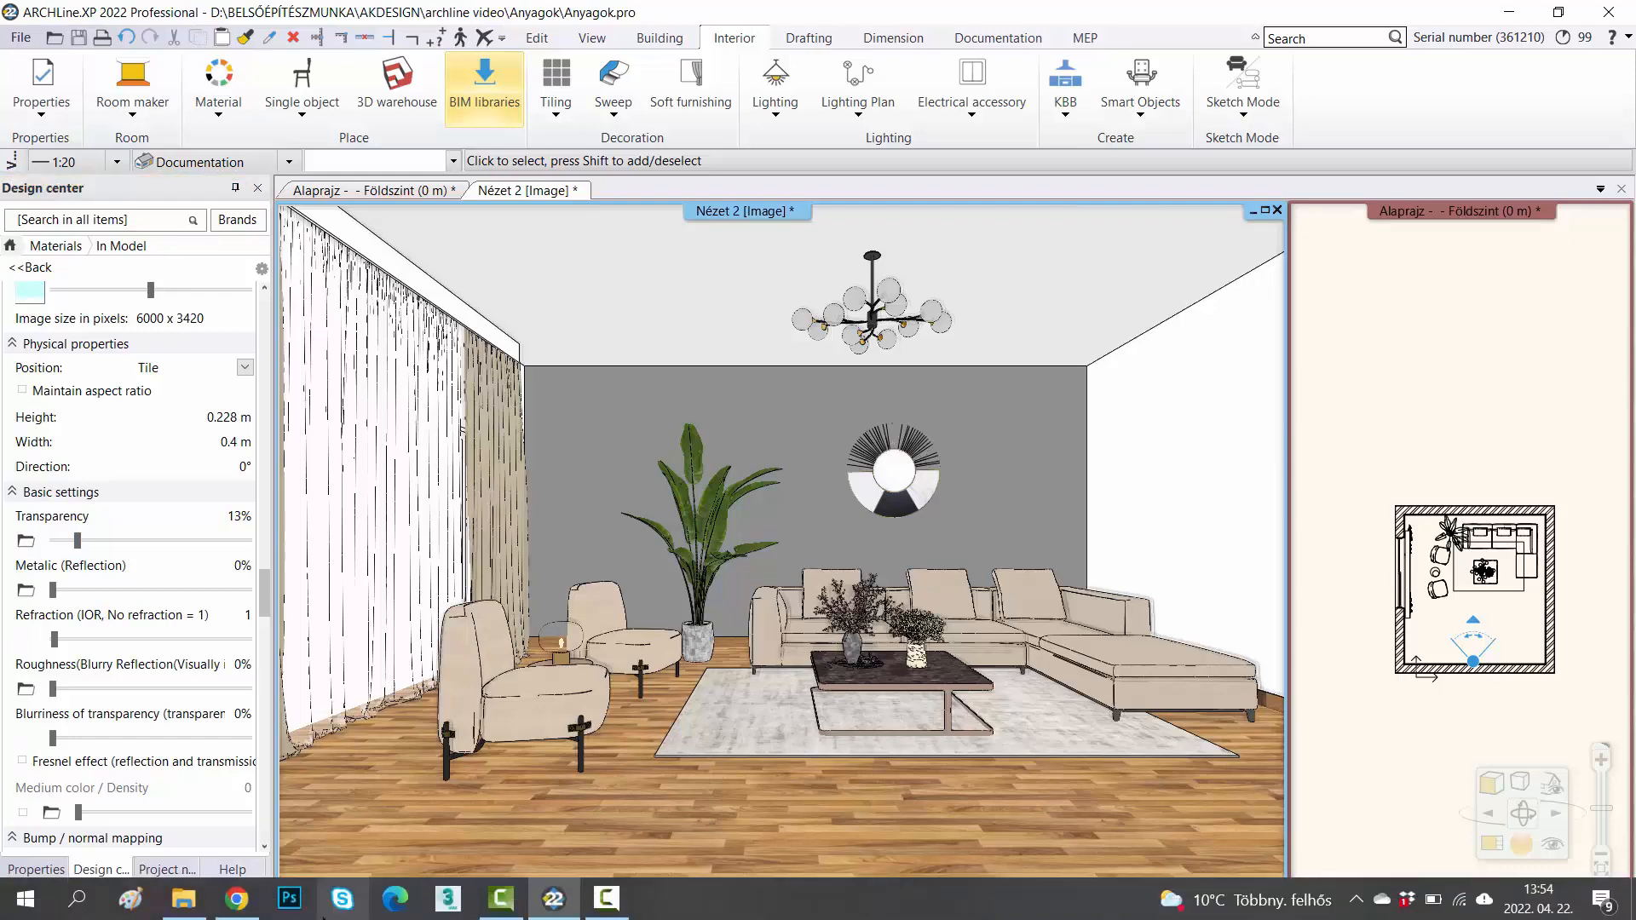
- Switch to Chrome and open the CRIVELLI CA8251/020 product from the floral patterned wallpapers on the JAB website
left_click(243, 899)
mouse_move(509, 157)
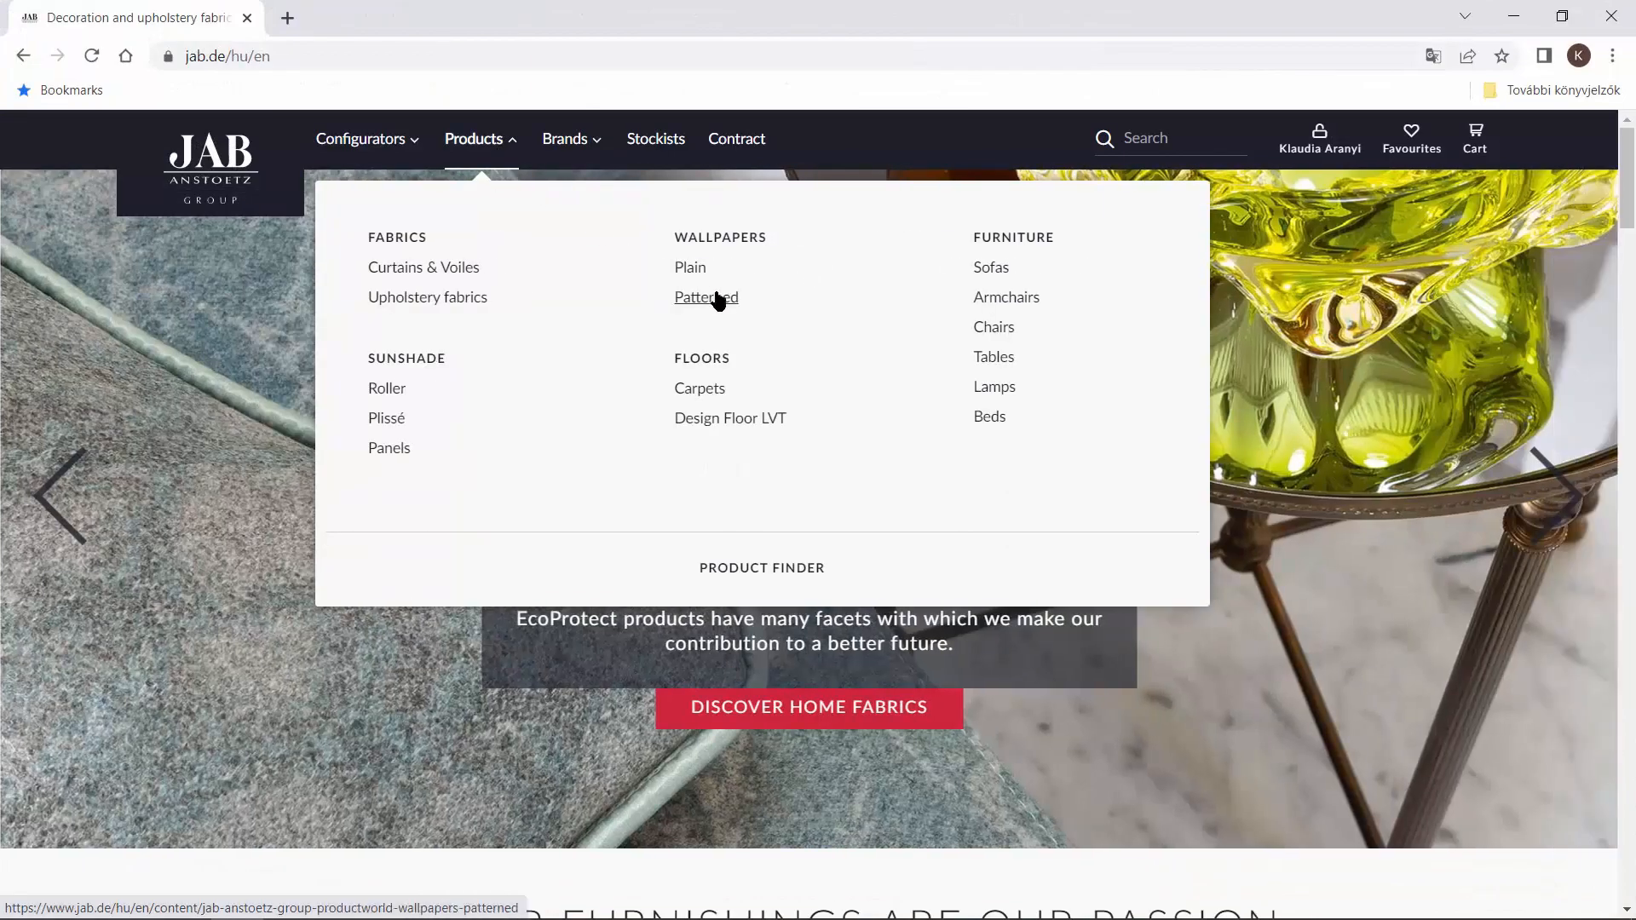
left_click(718, 299)
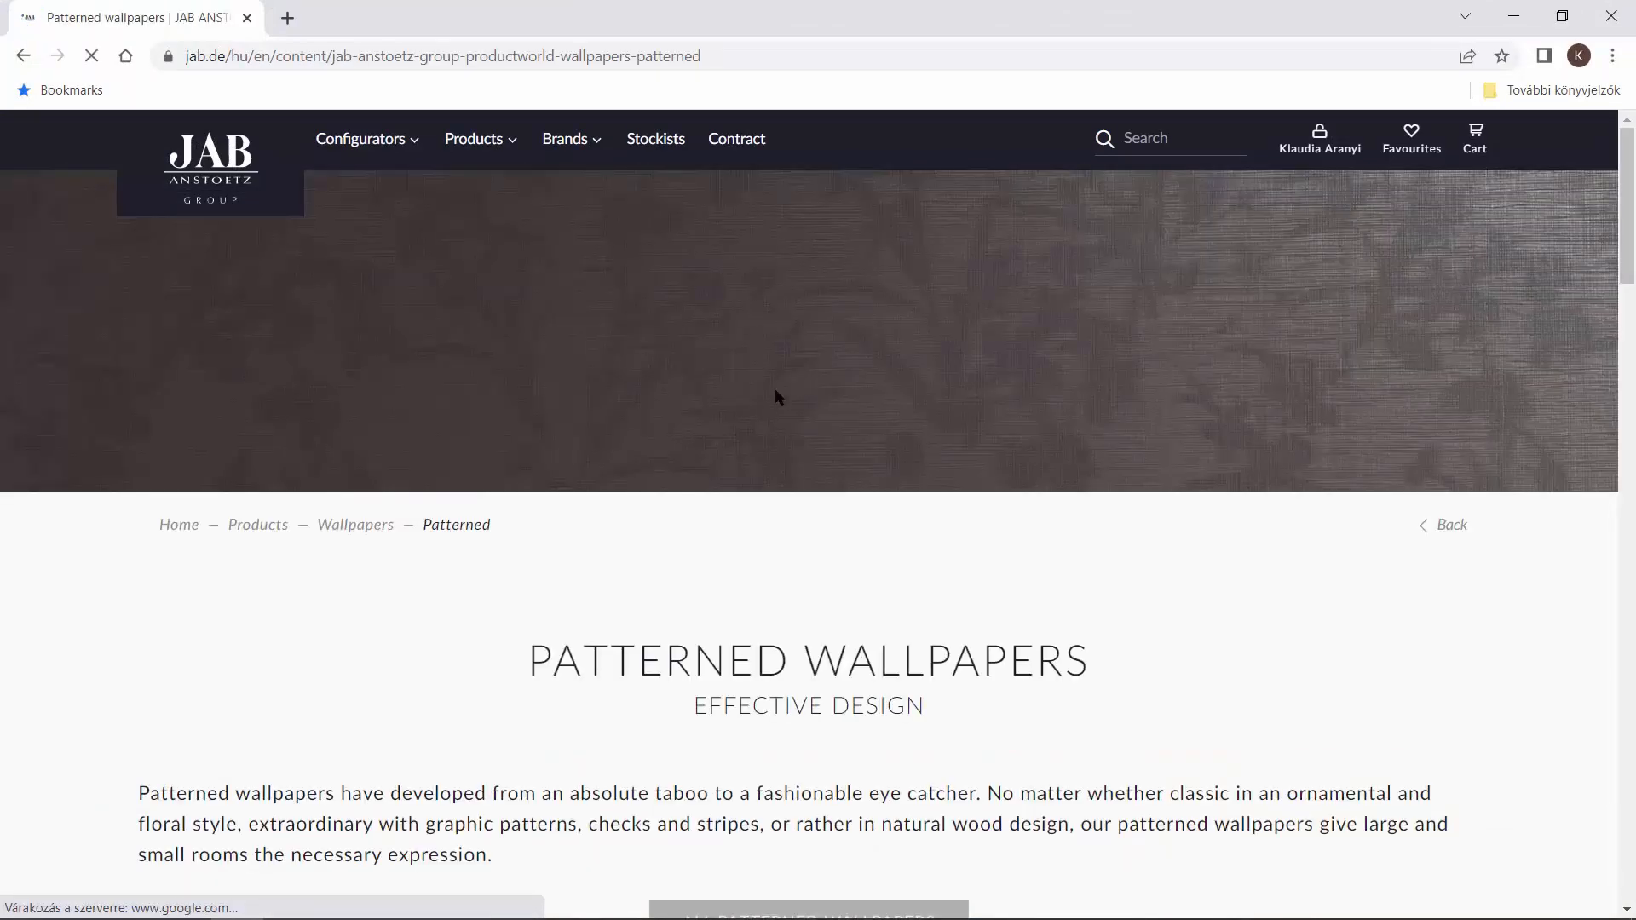
scroll(777, 426, "down", 15)
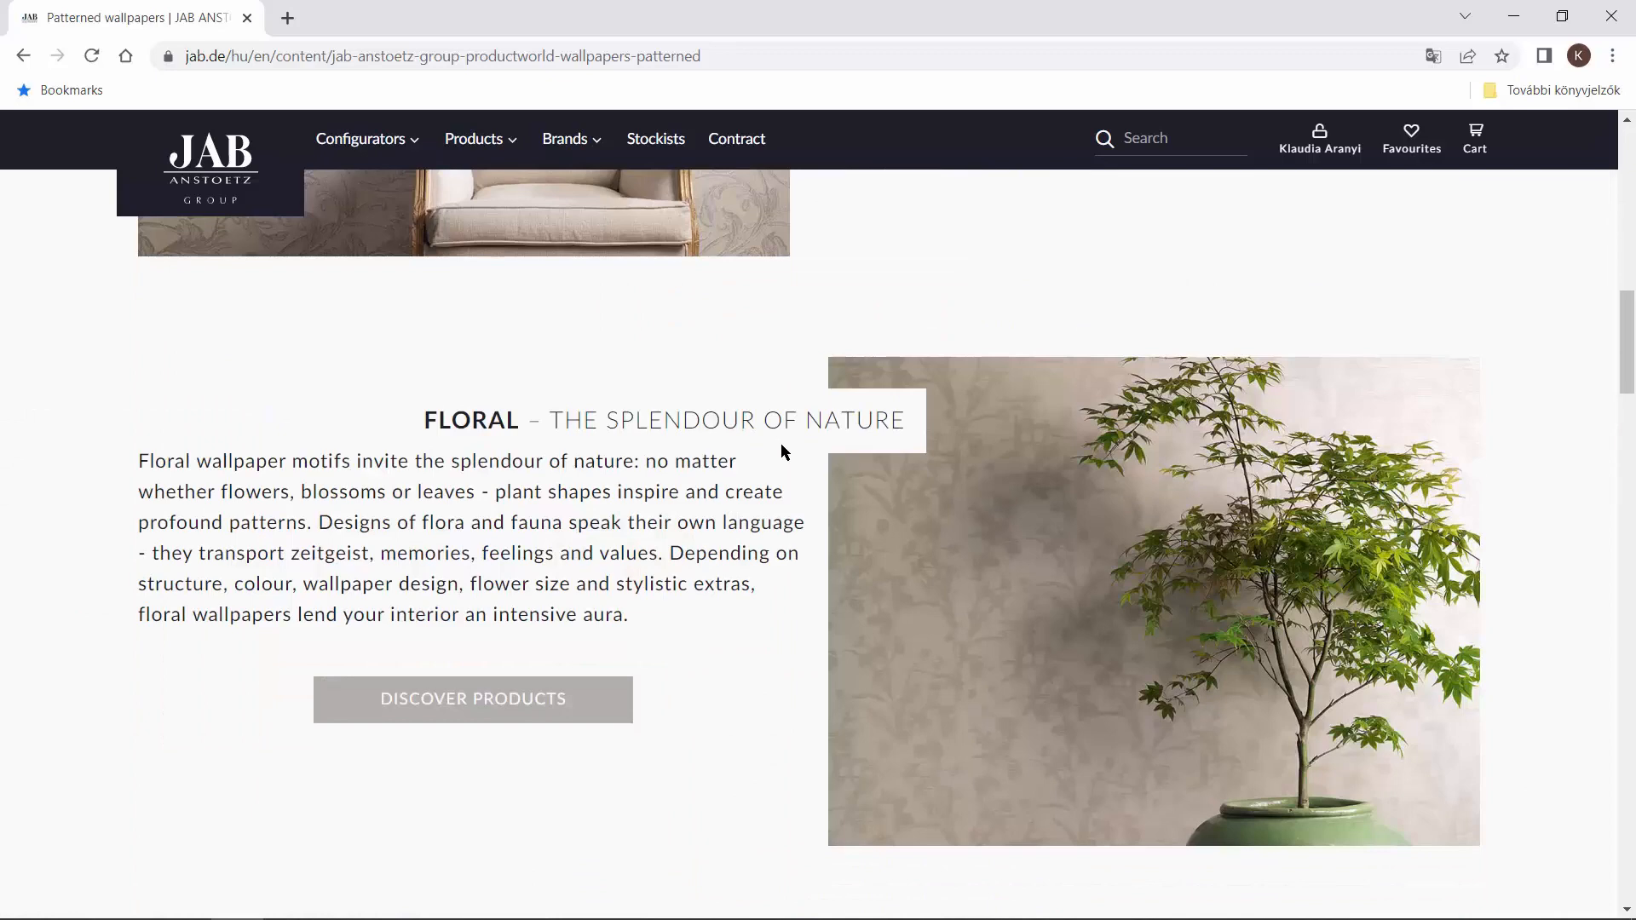
left_click(592, 714)
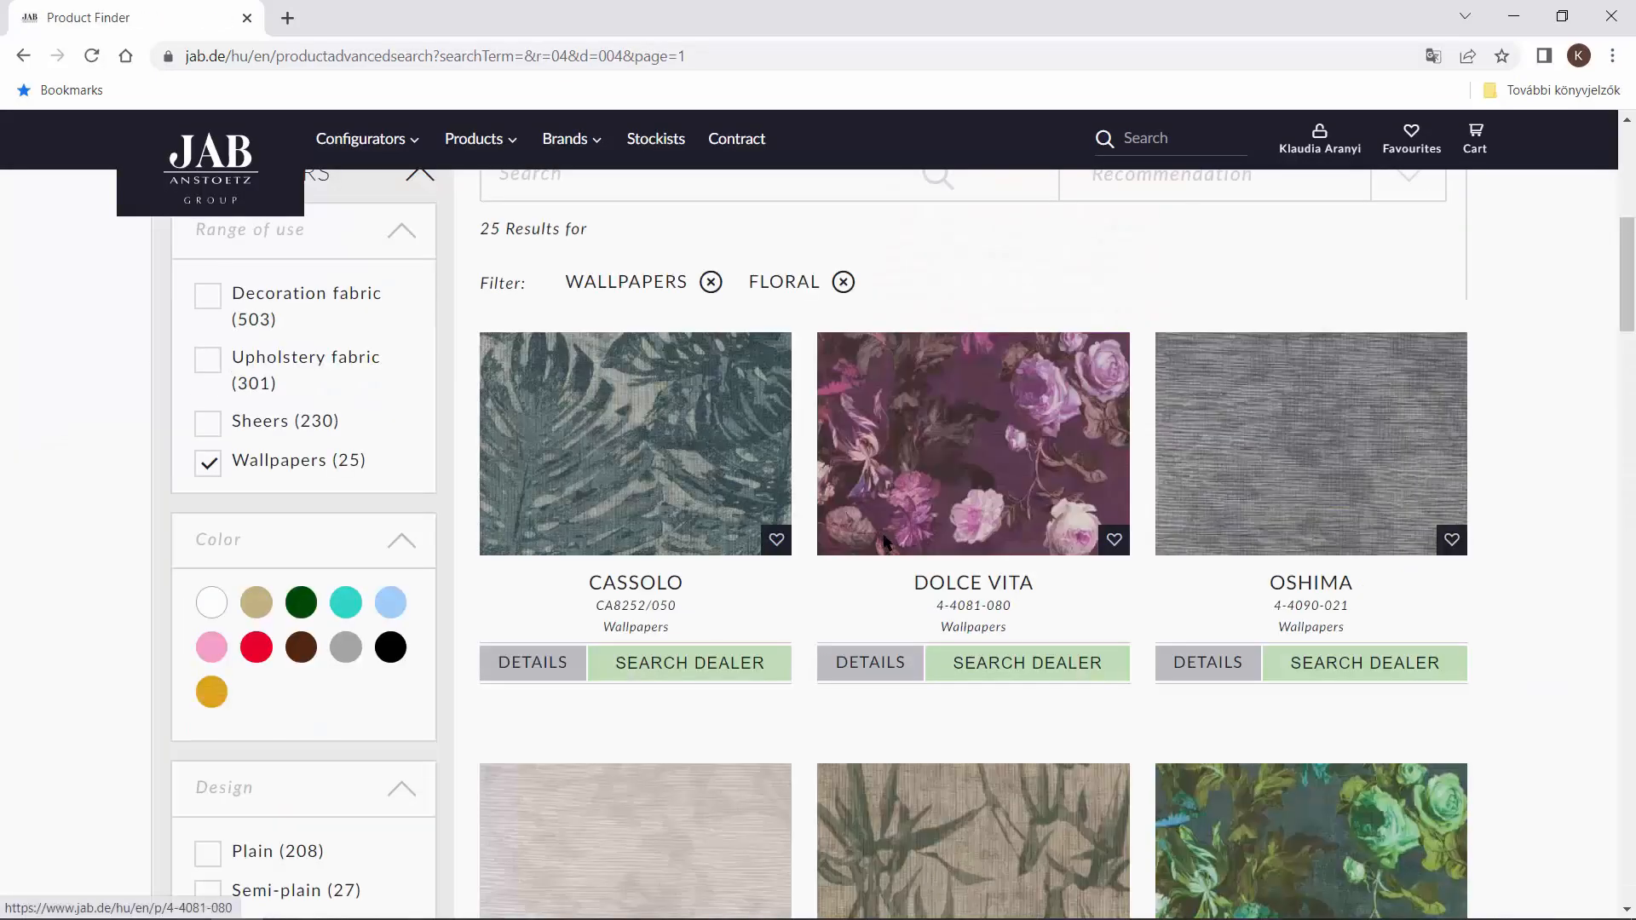
scroll(886, 542, "down", 10)
scroll(901, 549, "down", 7)
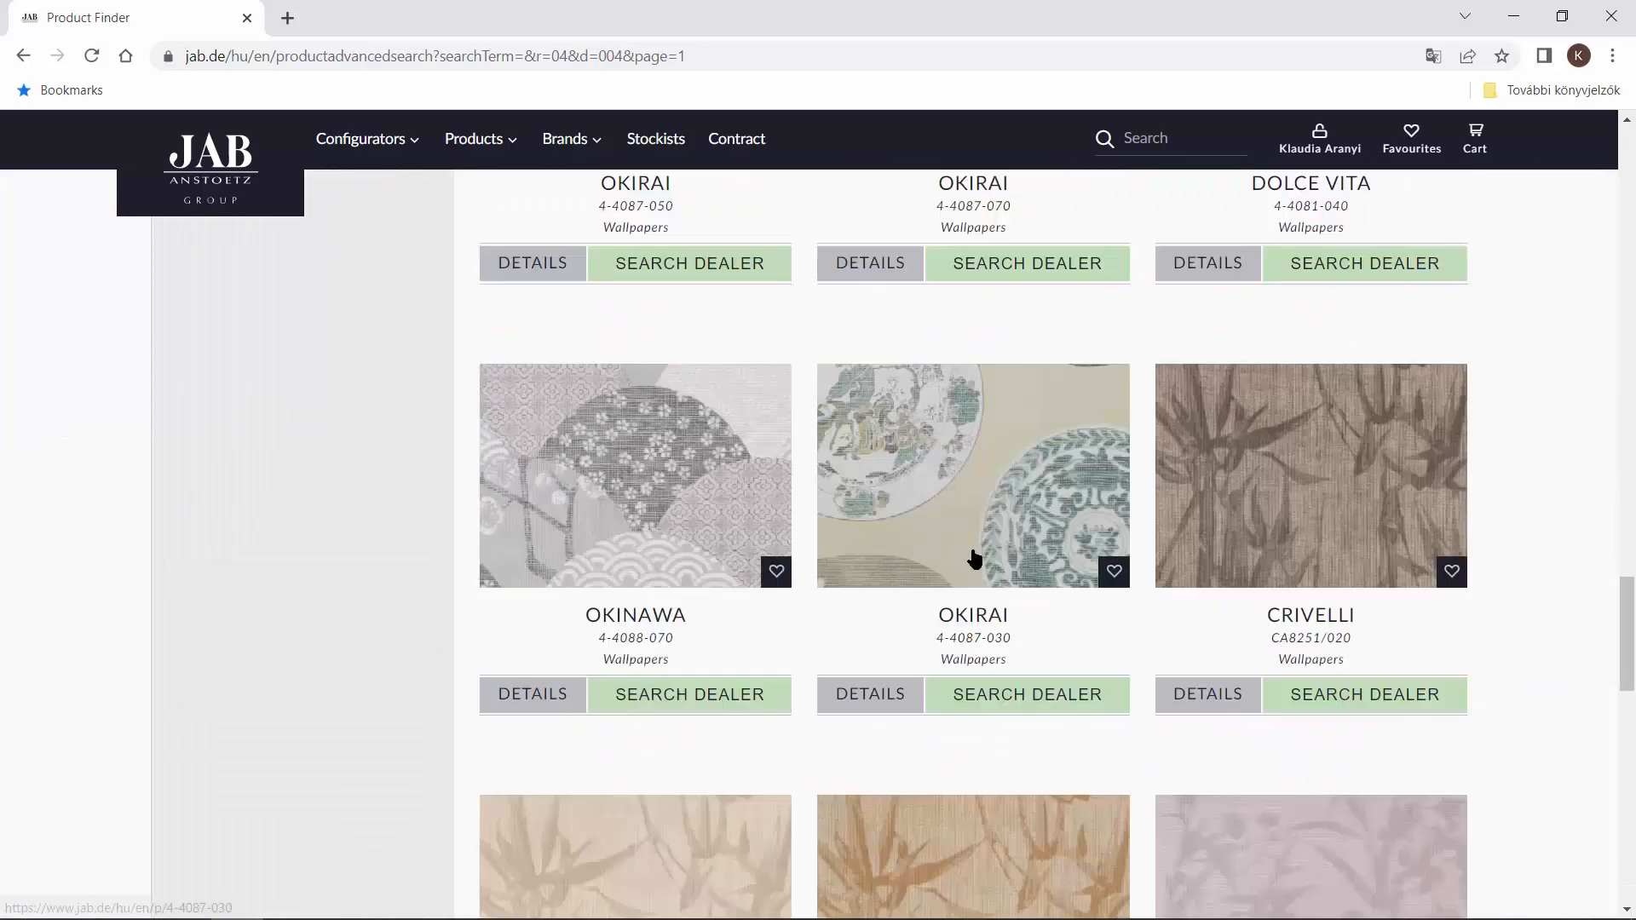
left_click(1285, 466)
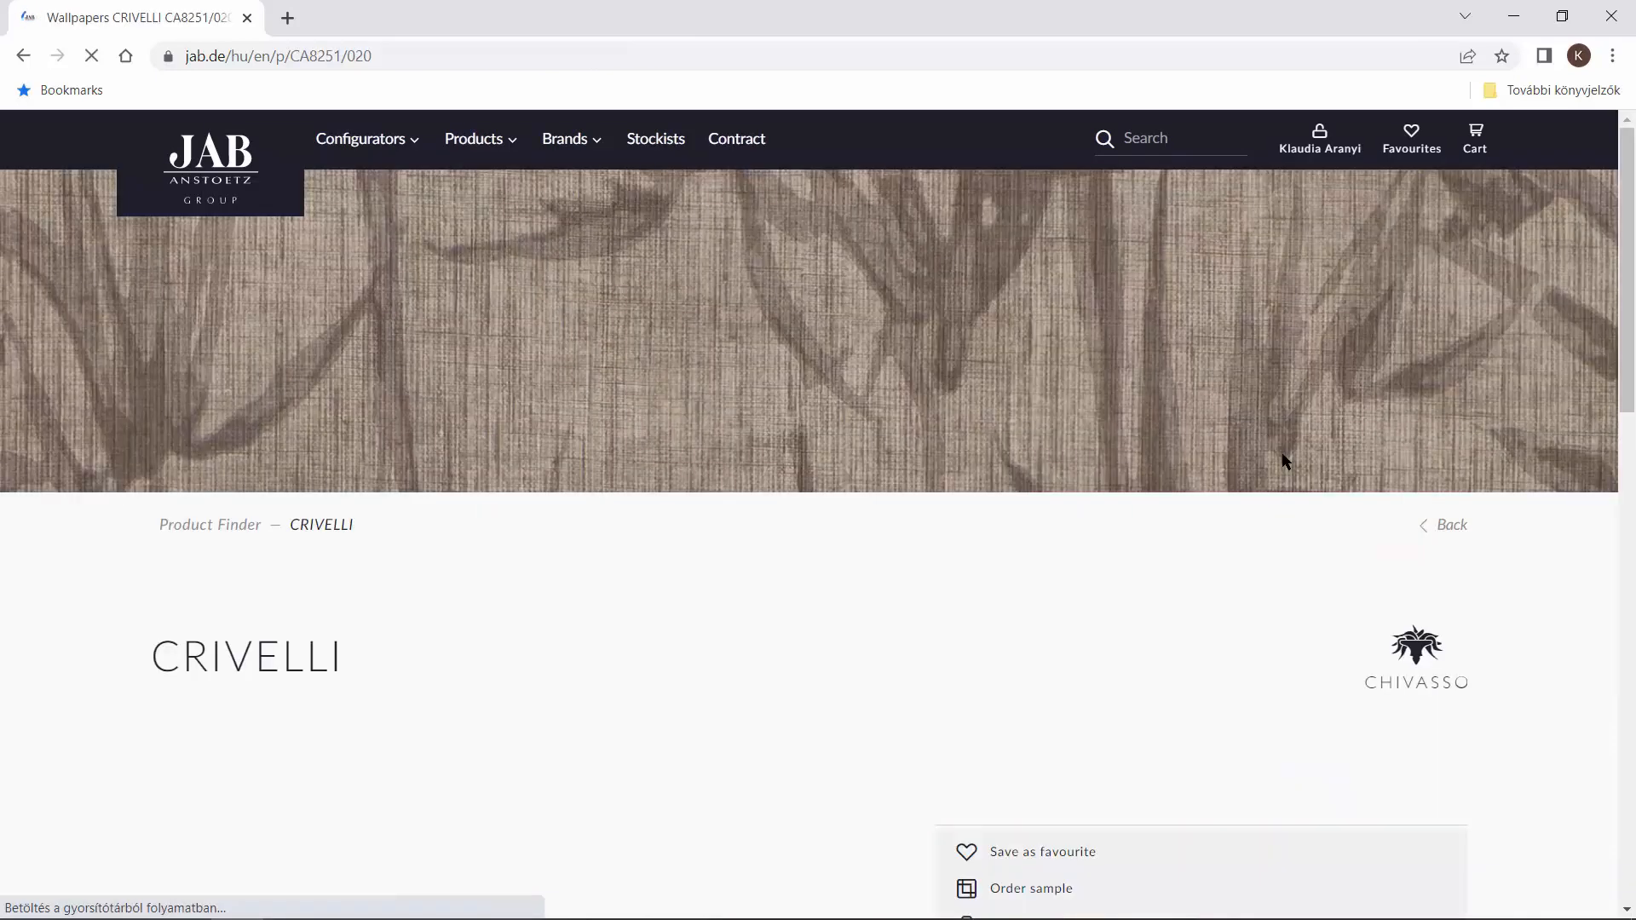
- Download CRIVELLI's image of pattern repeat in Office format (900 px) and copy the image to the clipboard
scroll(1168, 468, "down", 15)
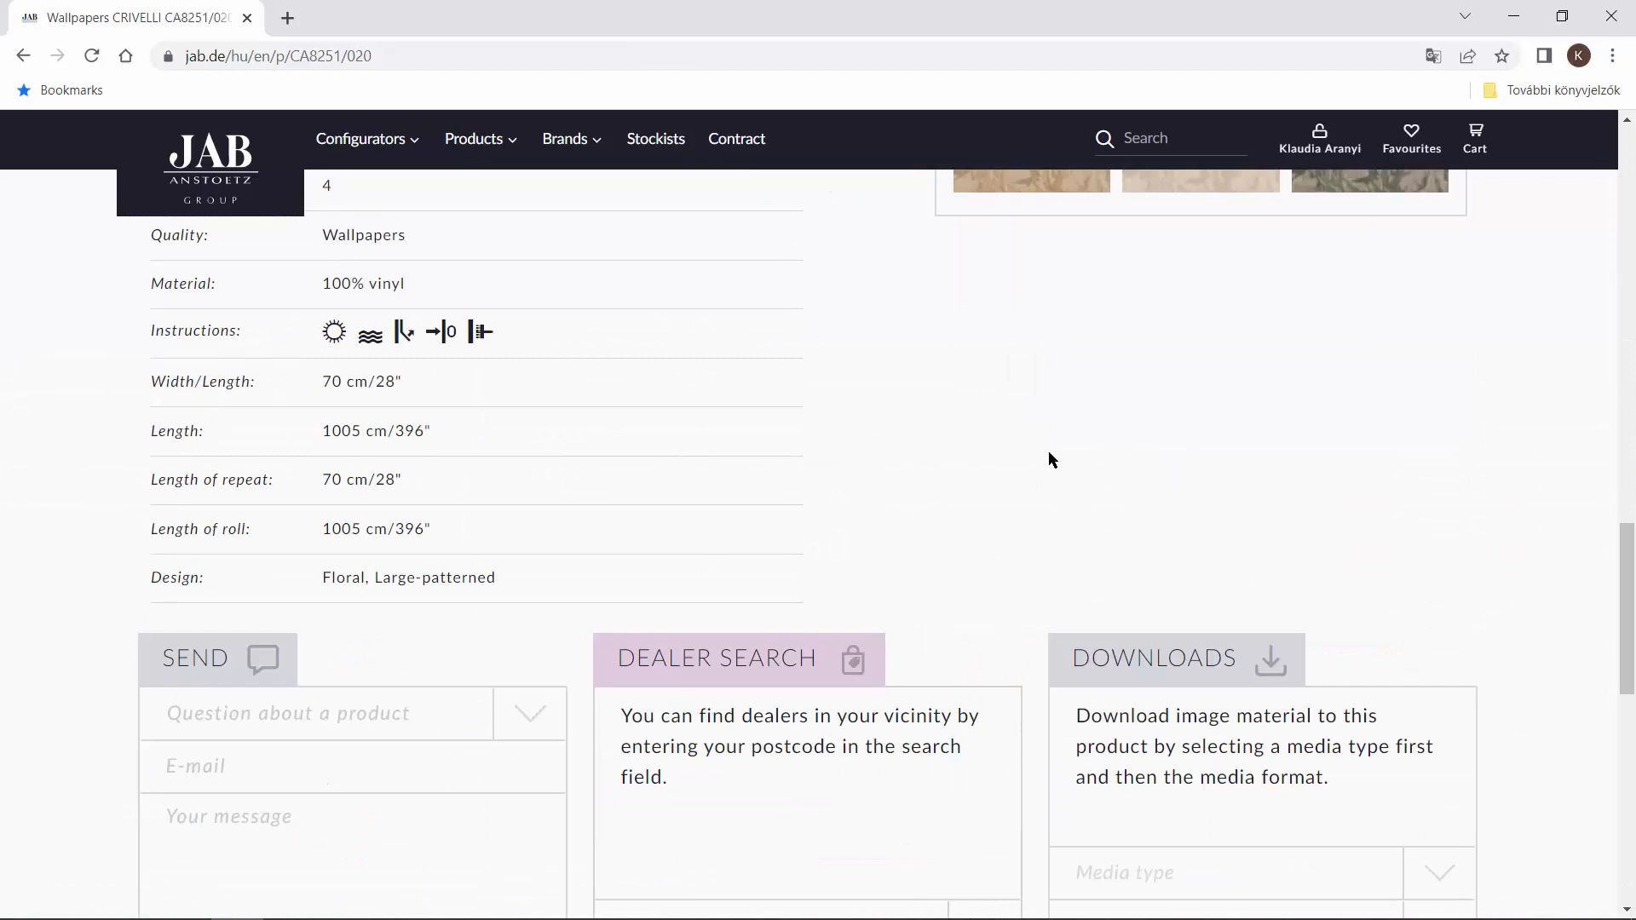
scroll(1627, 545, "up", 3)
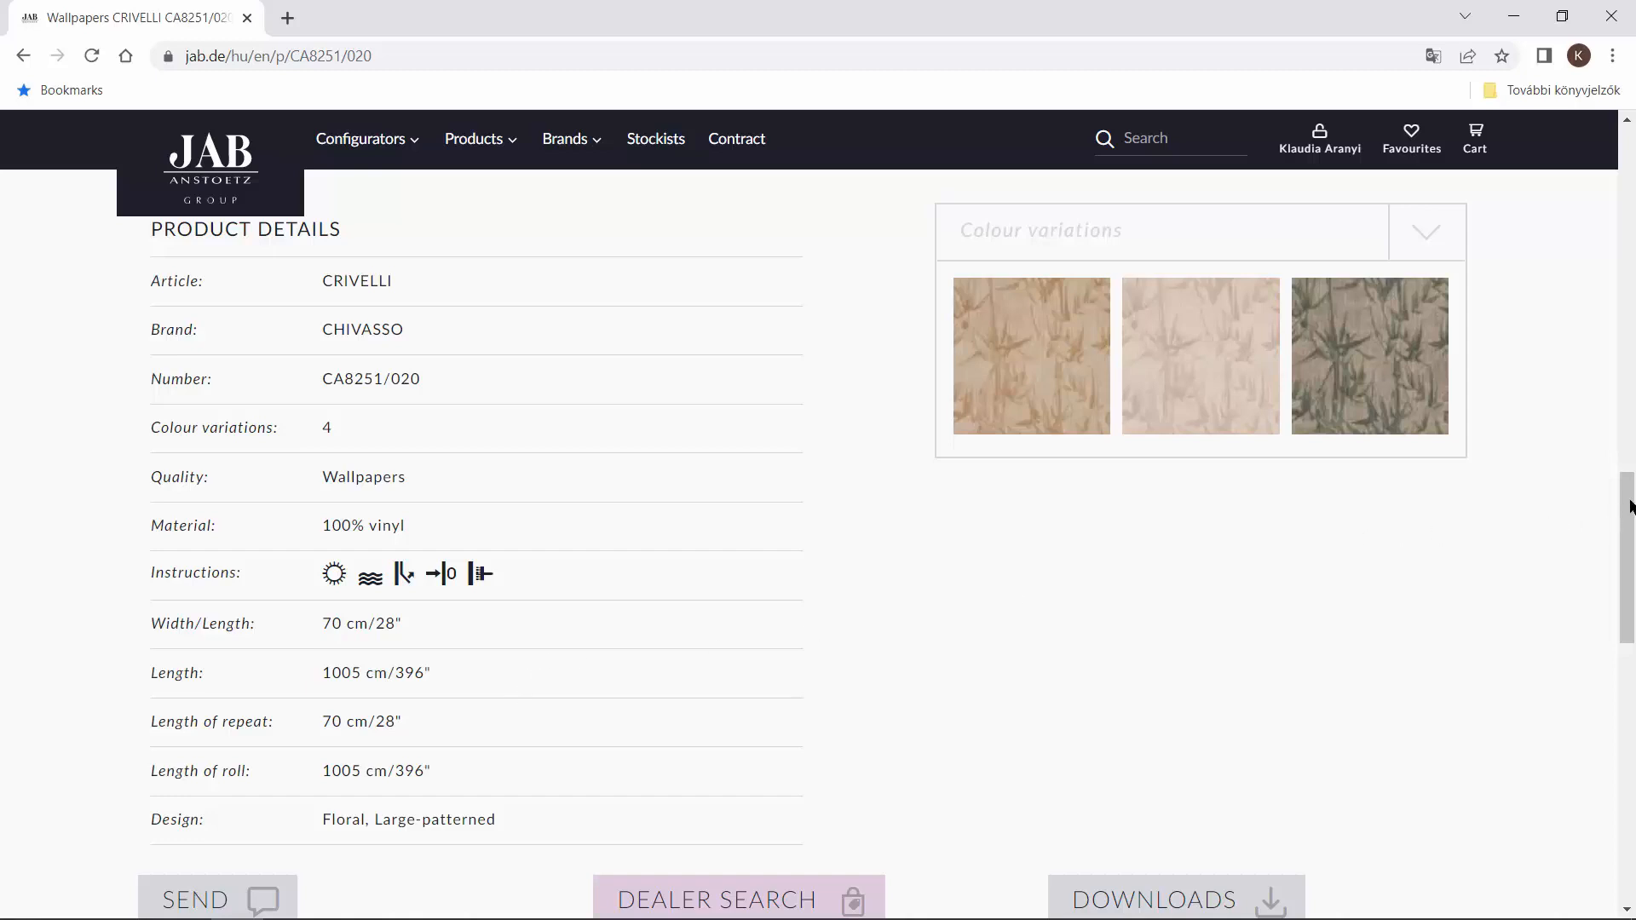
left_click_drag(1629, 507, 1619, 601)
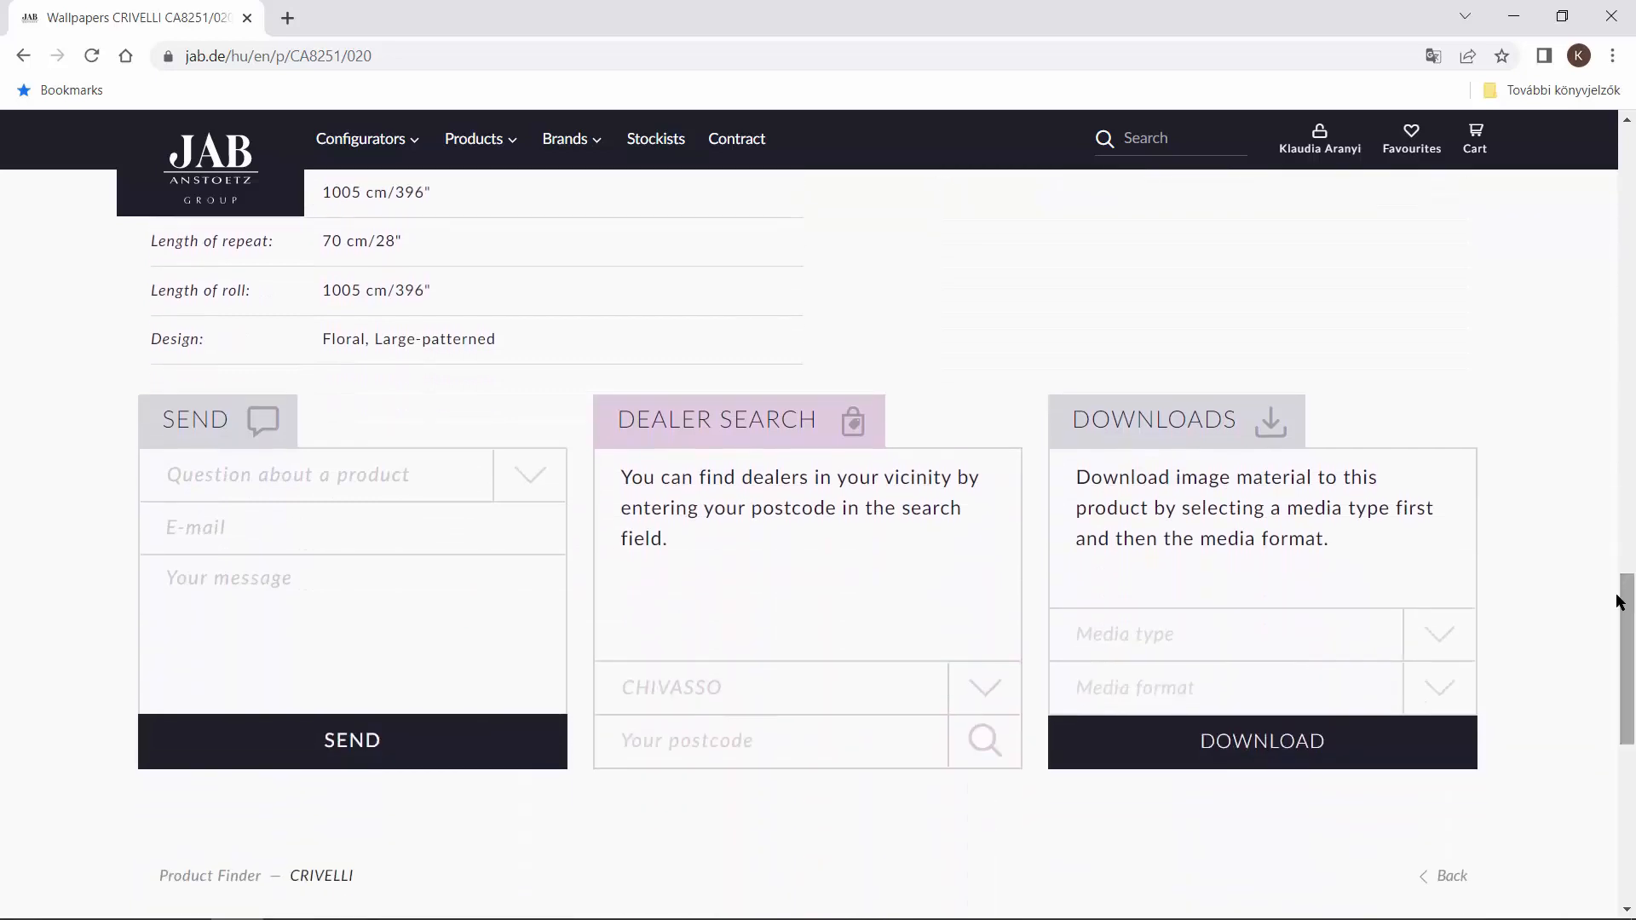
left_click(1448, 634)
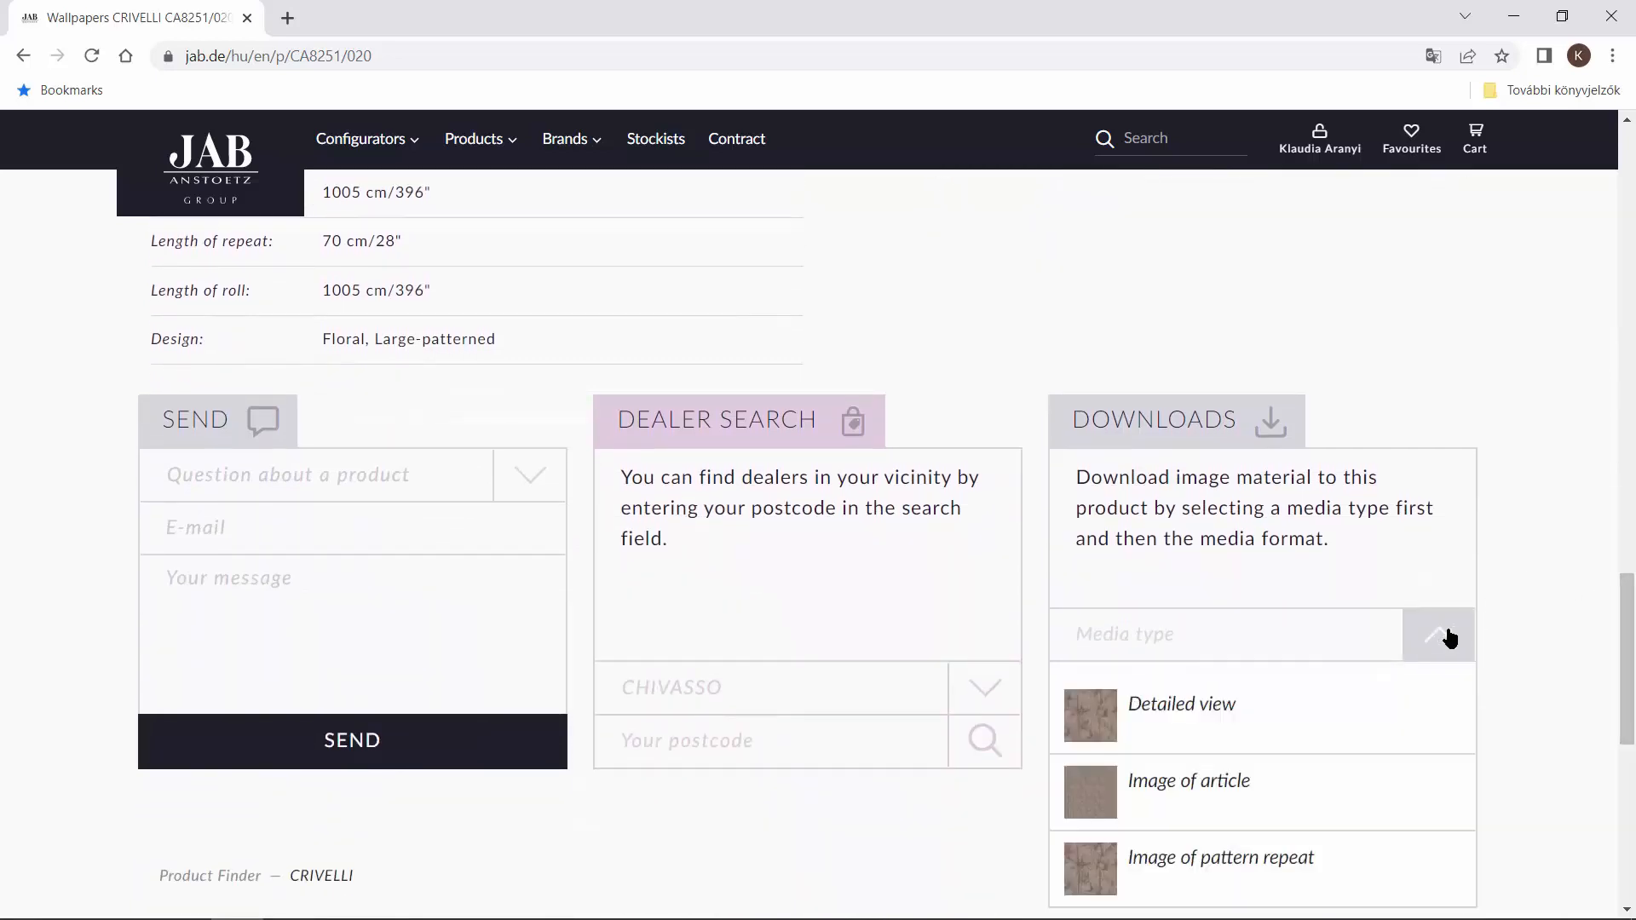
left_click(1290, 855)
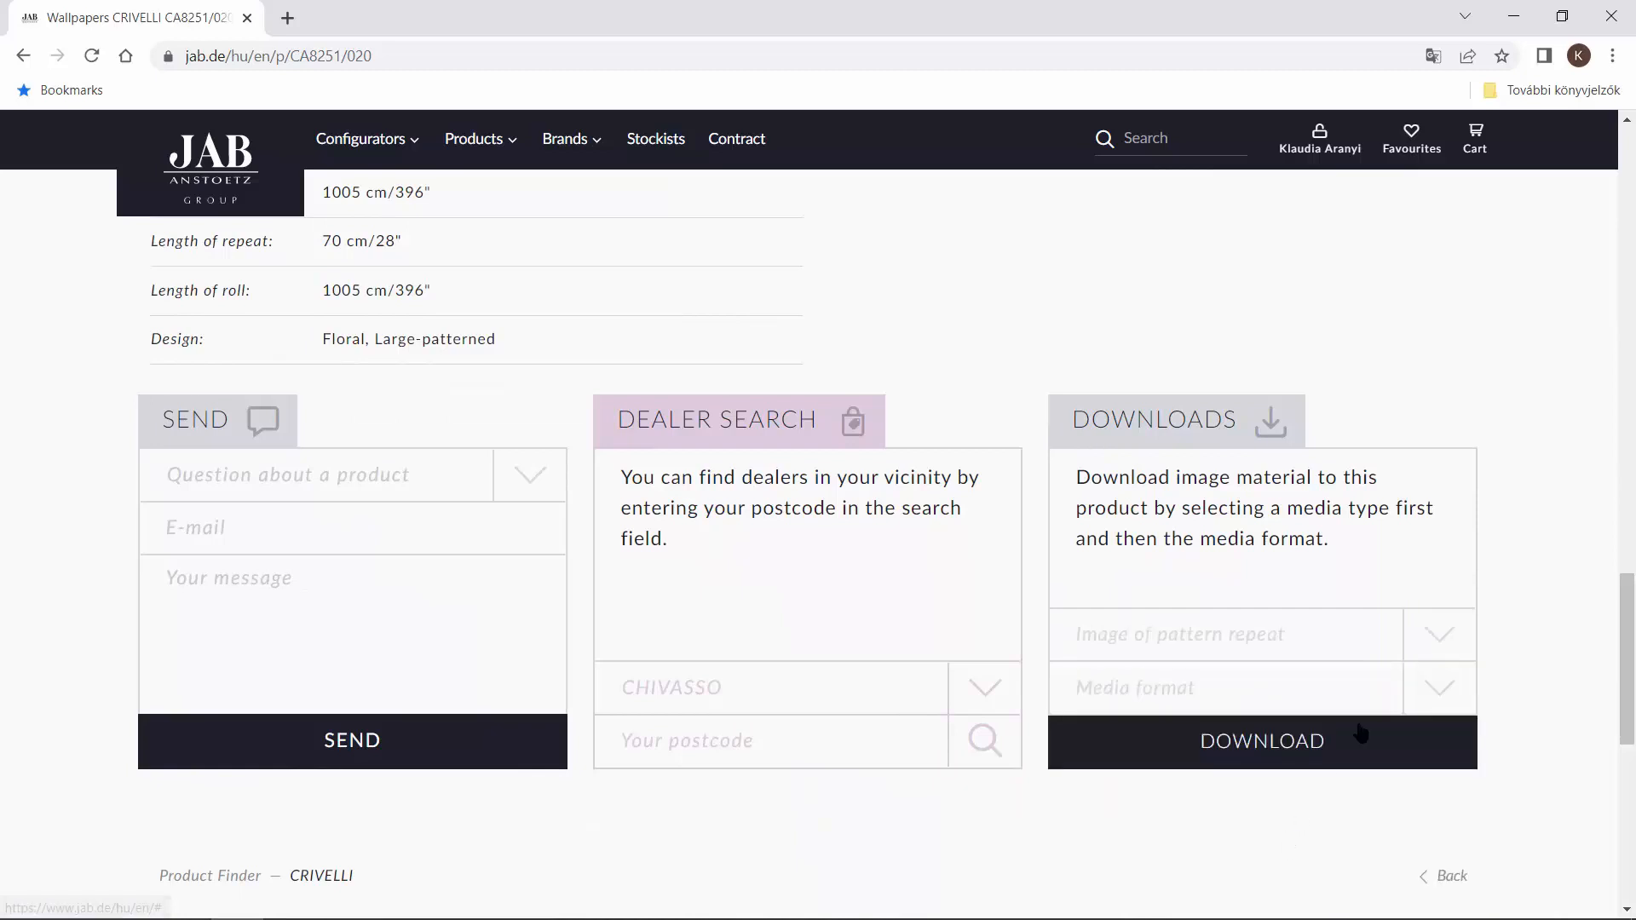
left_click(1436, 692)
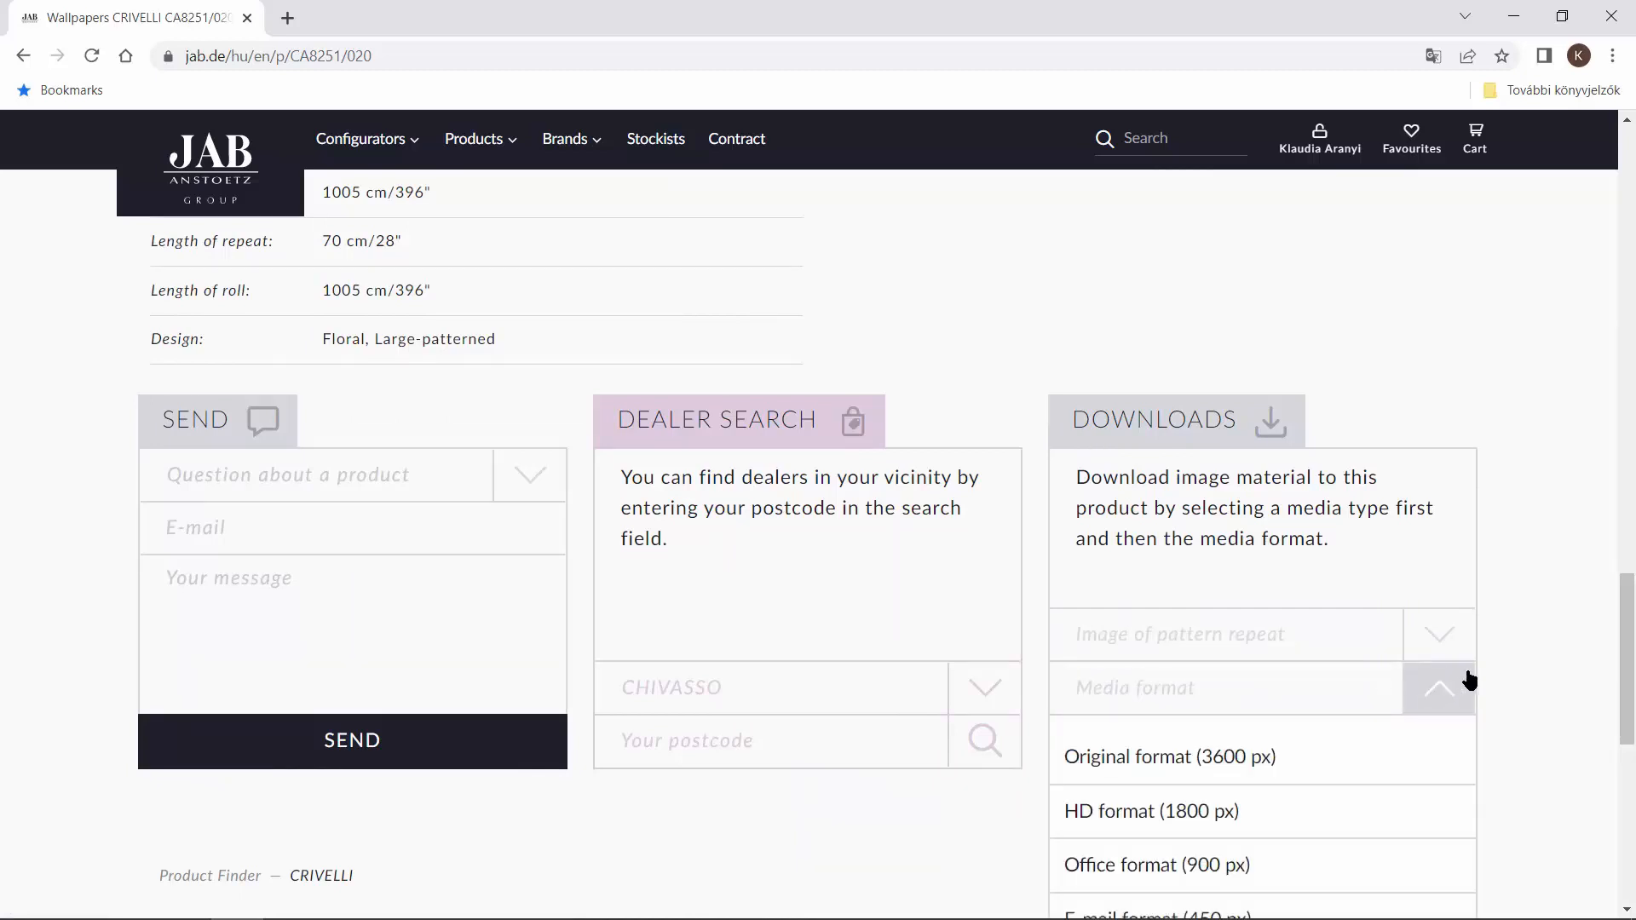
left_click_drag(1624, 671, 1632, 700)
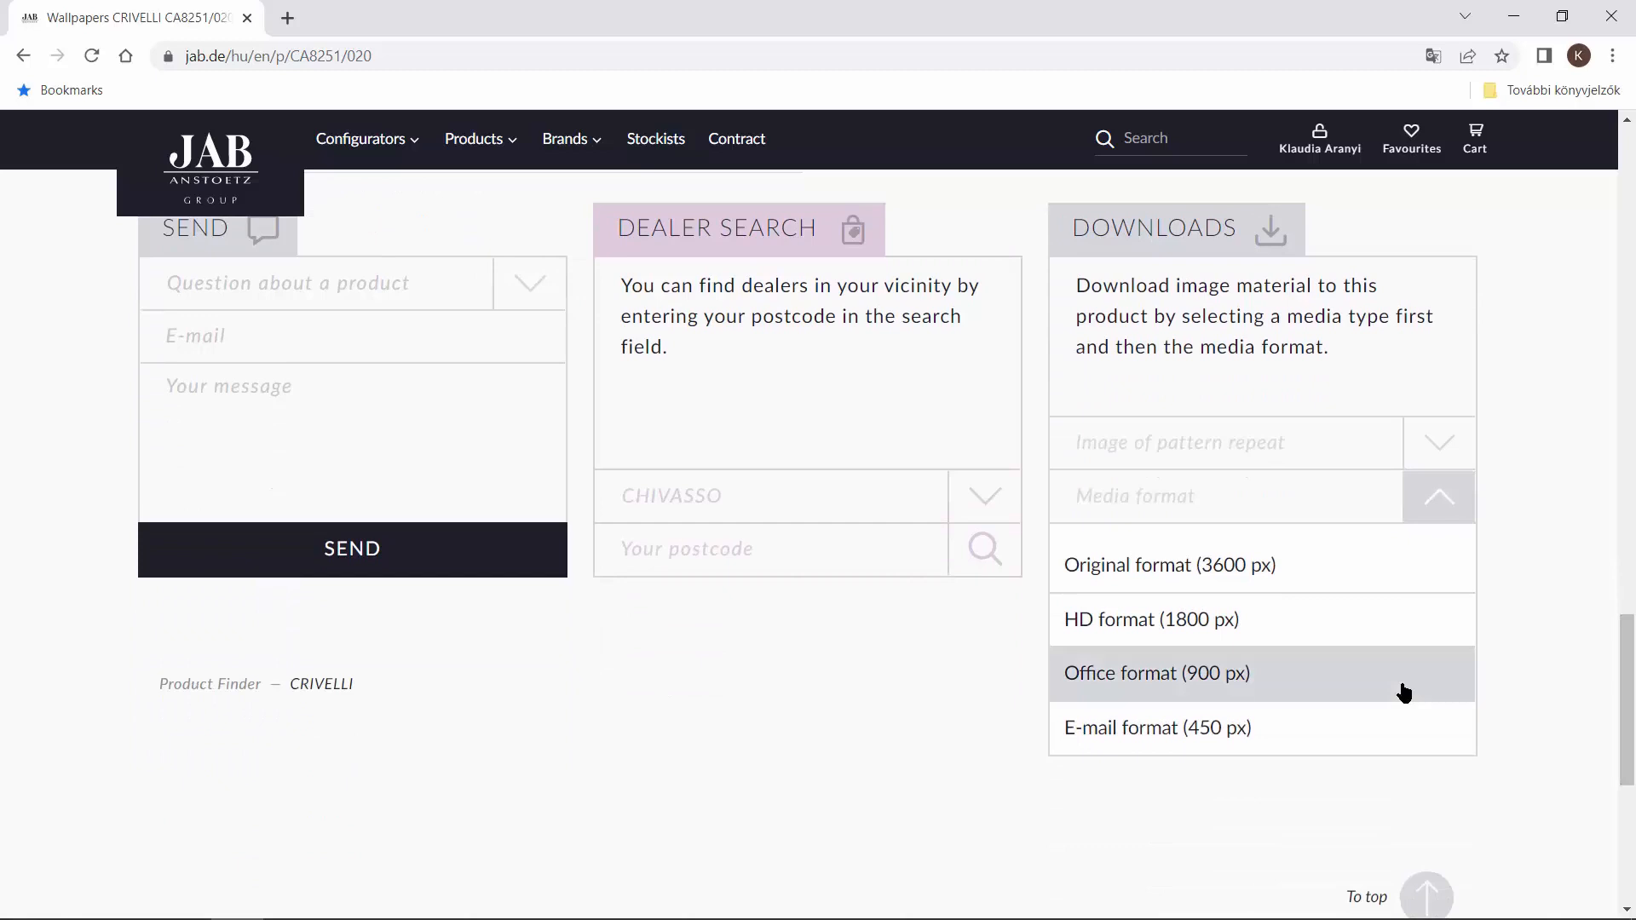
left_click(1243, 673)
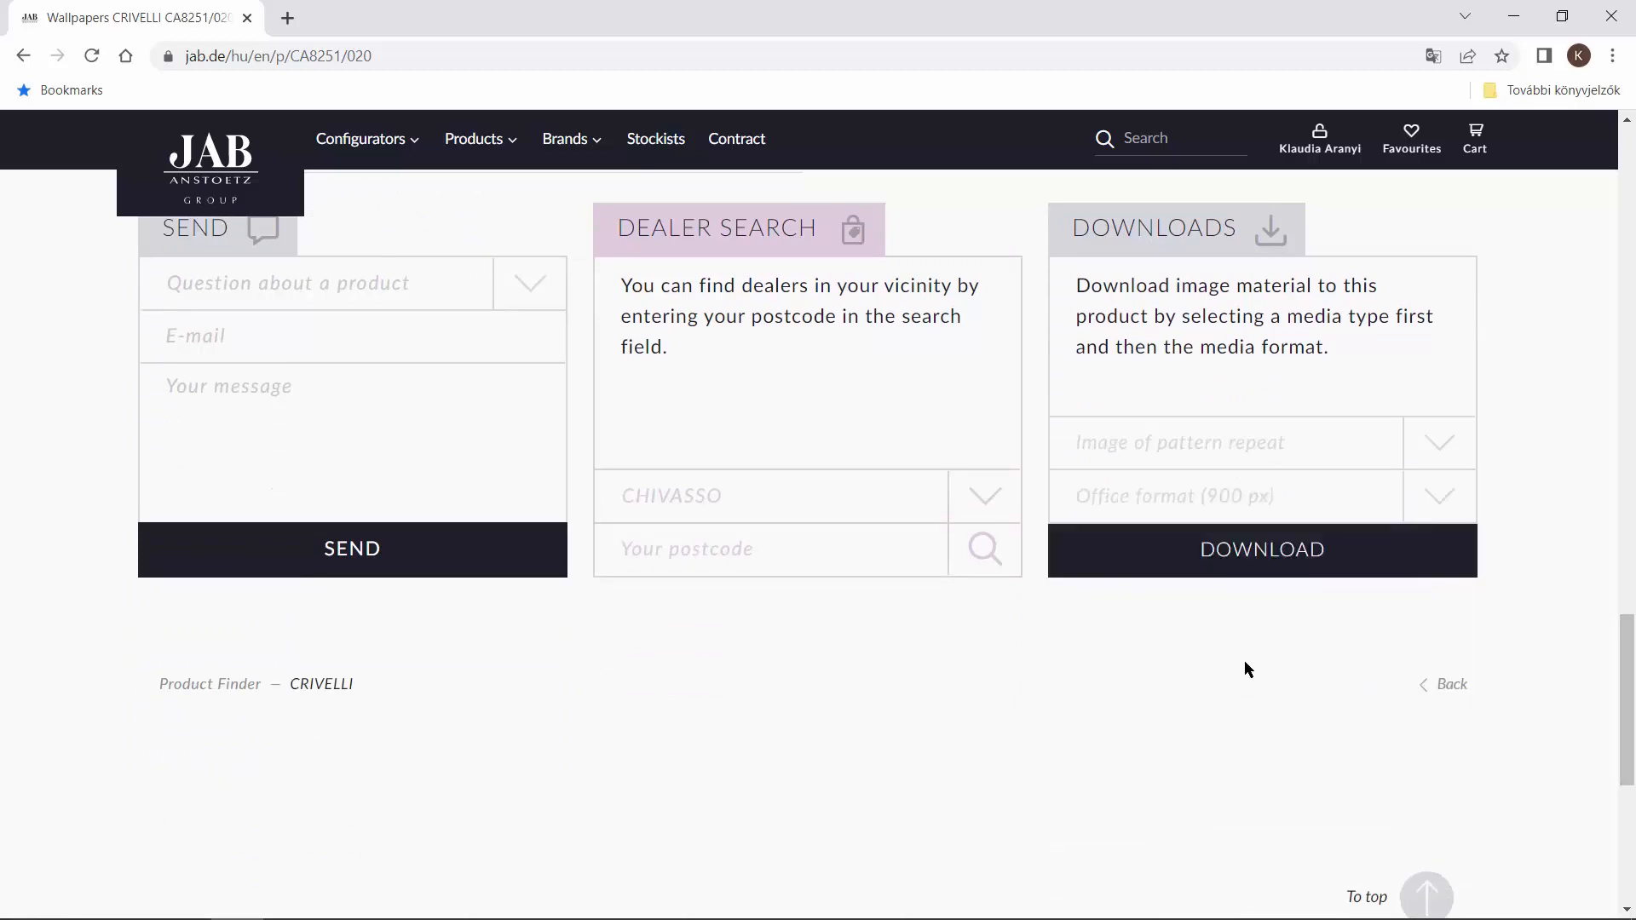
left_click(1303, 566)
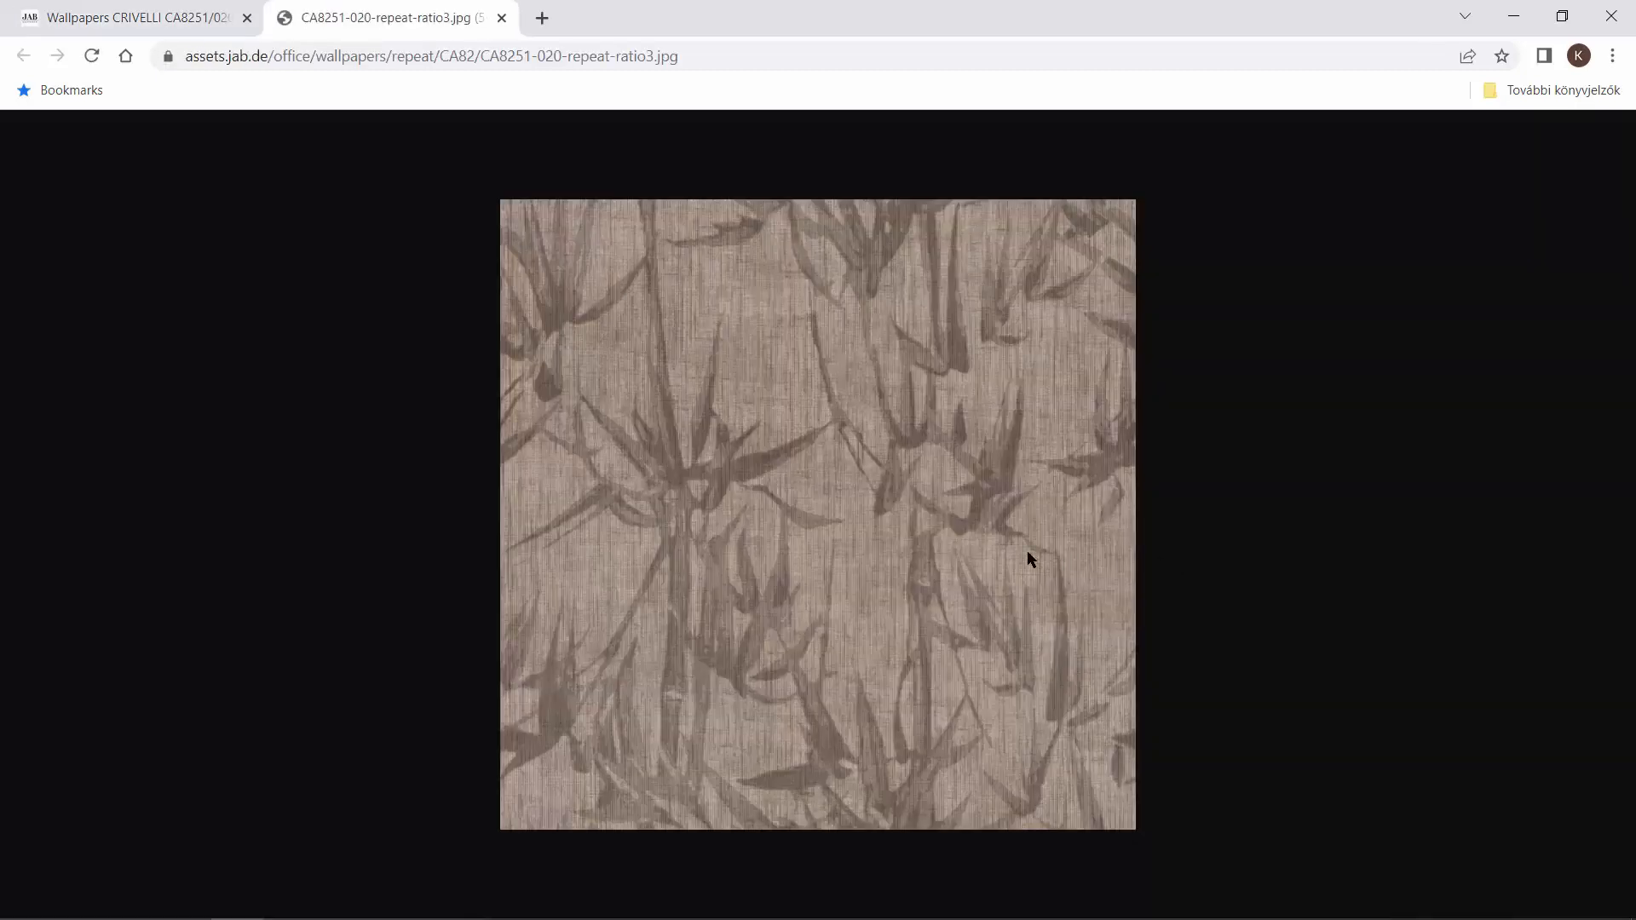
right_click(872, 495)
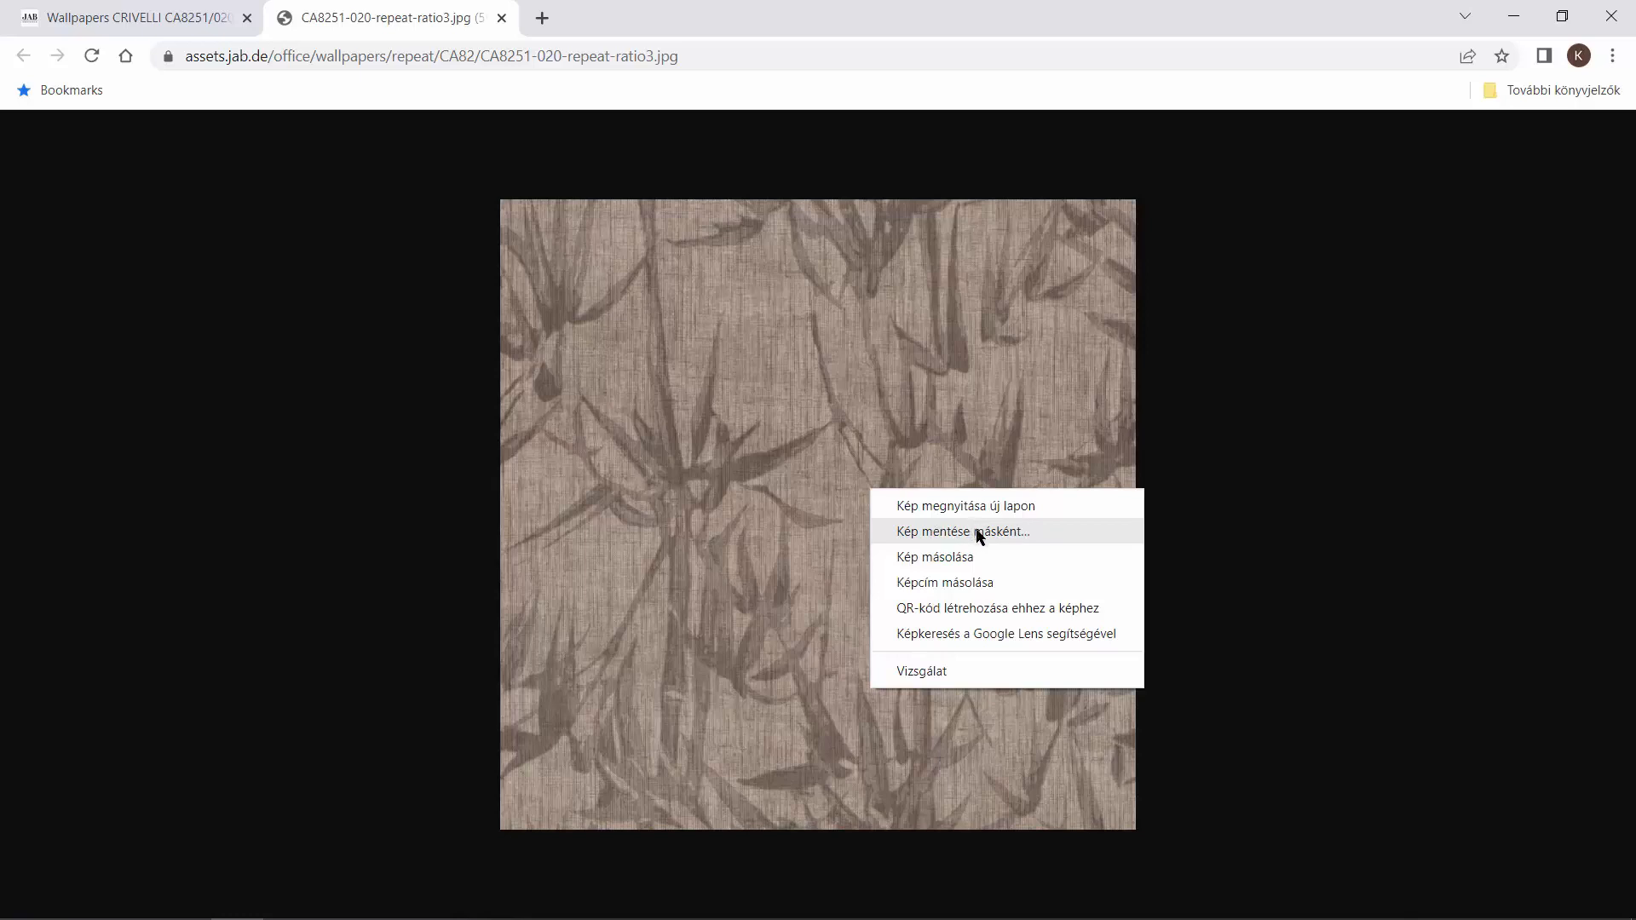
left_click(979, 556)
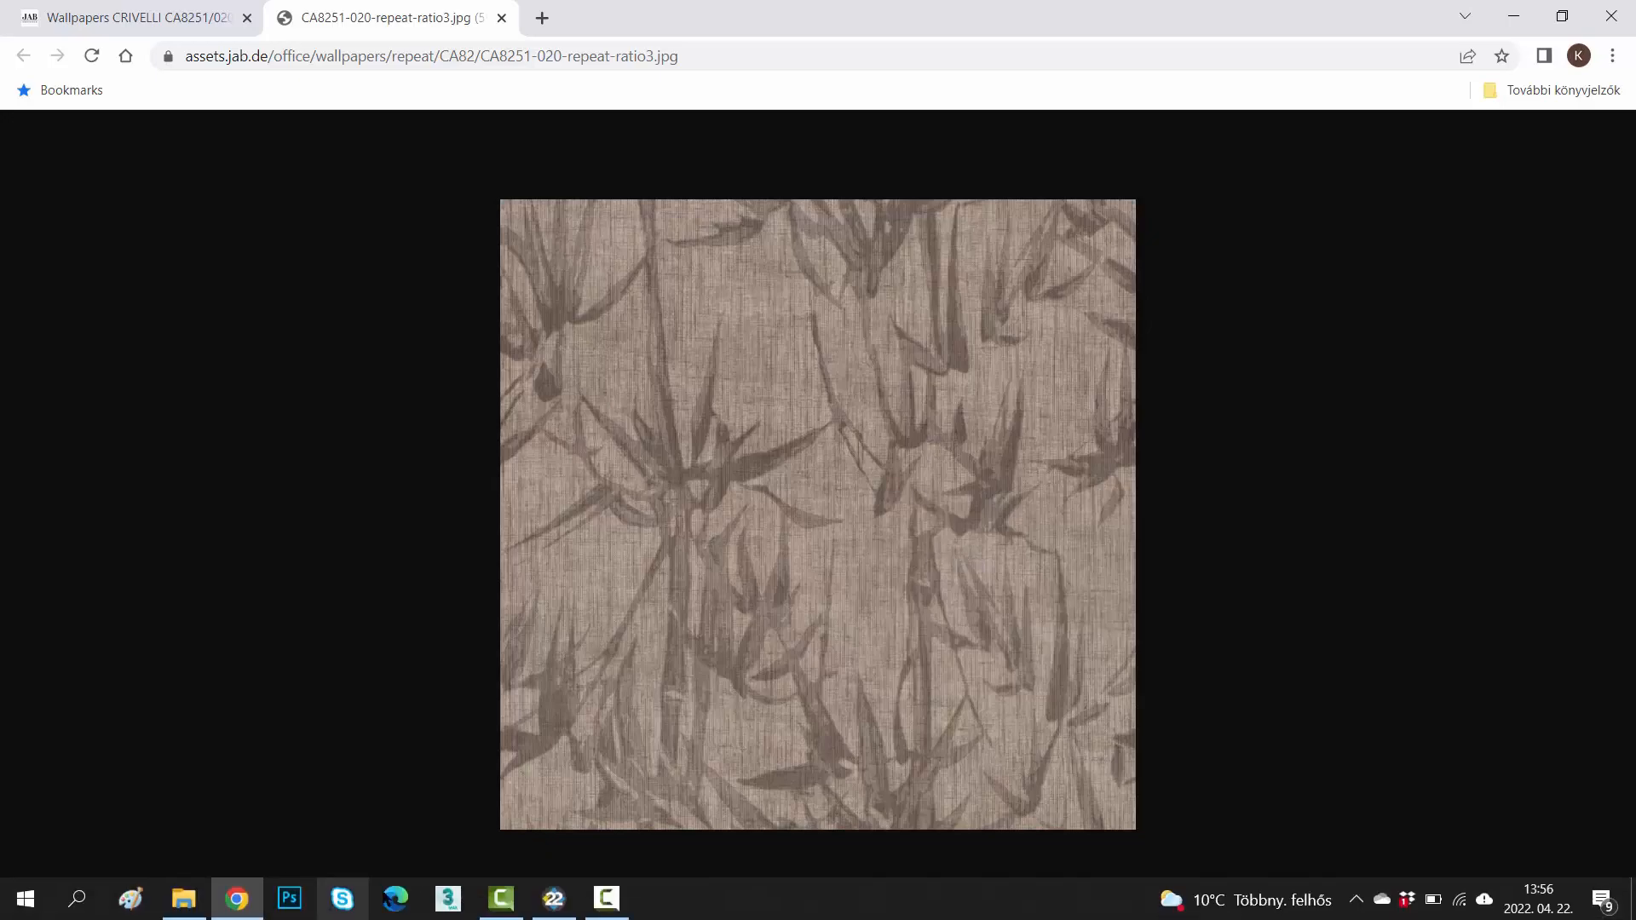
- Switch back to ARCHLine.XP, create a new material and paste the copied wallpaper image as its albedo texture
left_click(553, 900)
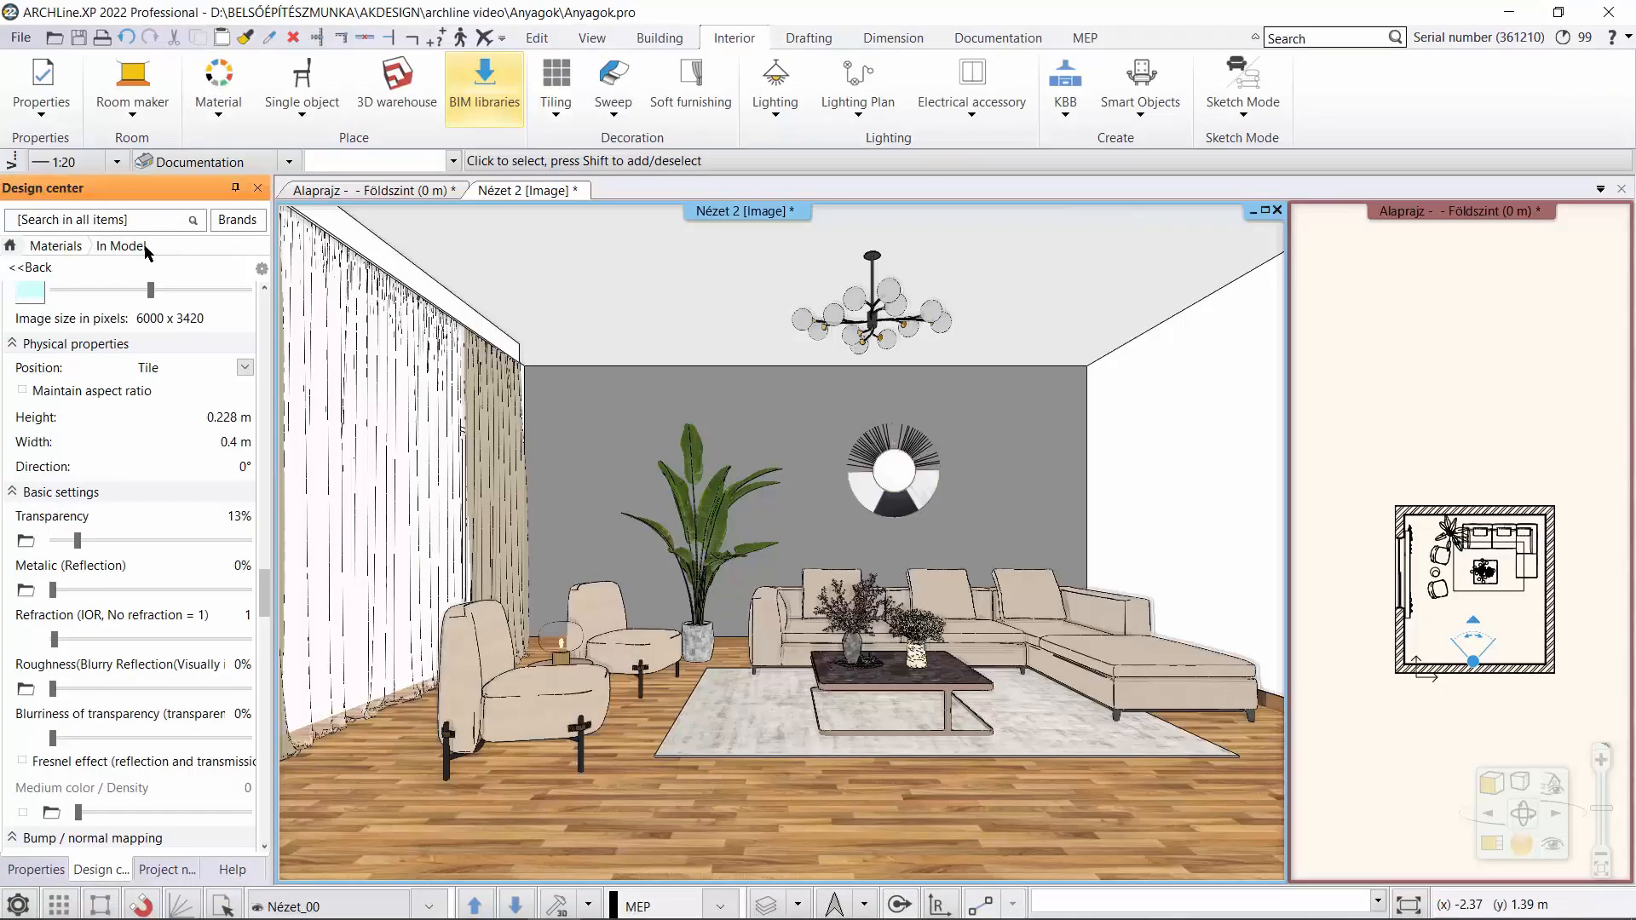
left_click(55, 245)
left_click(261, 269)
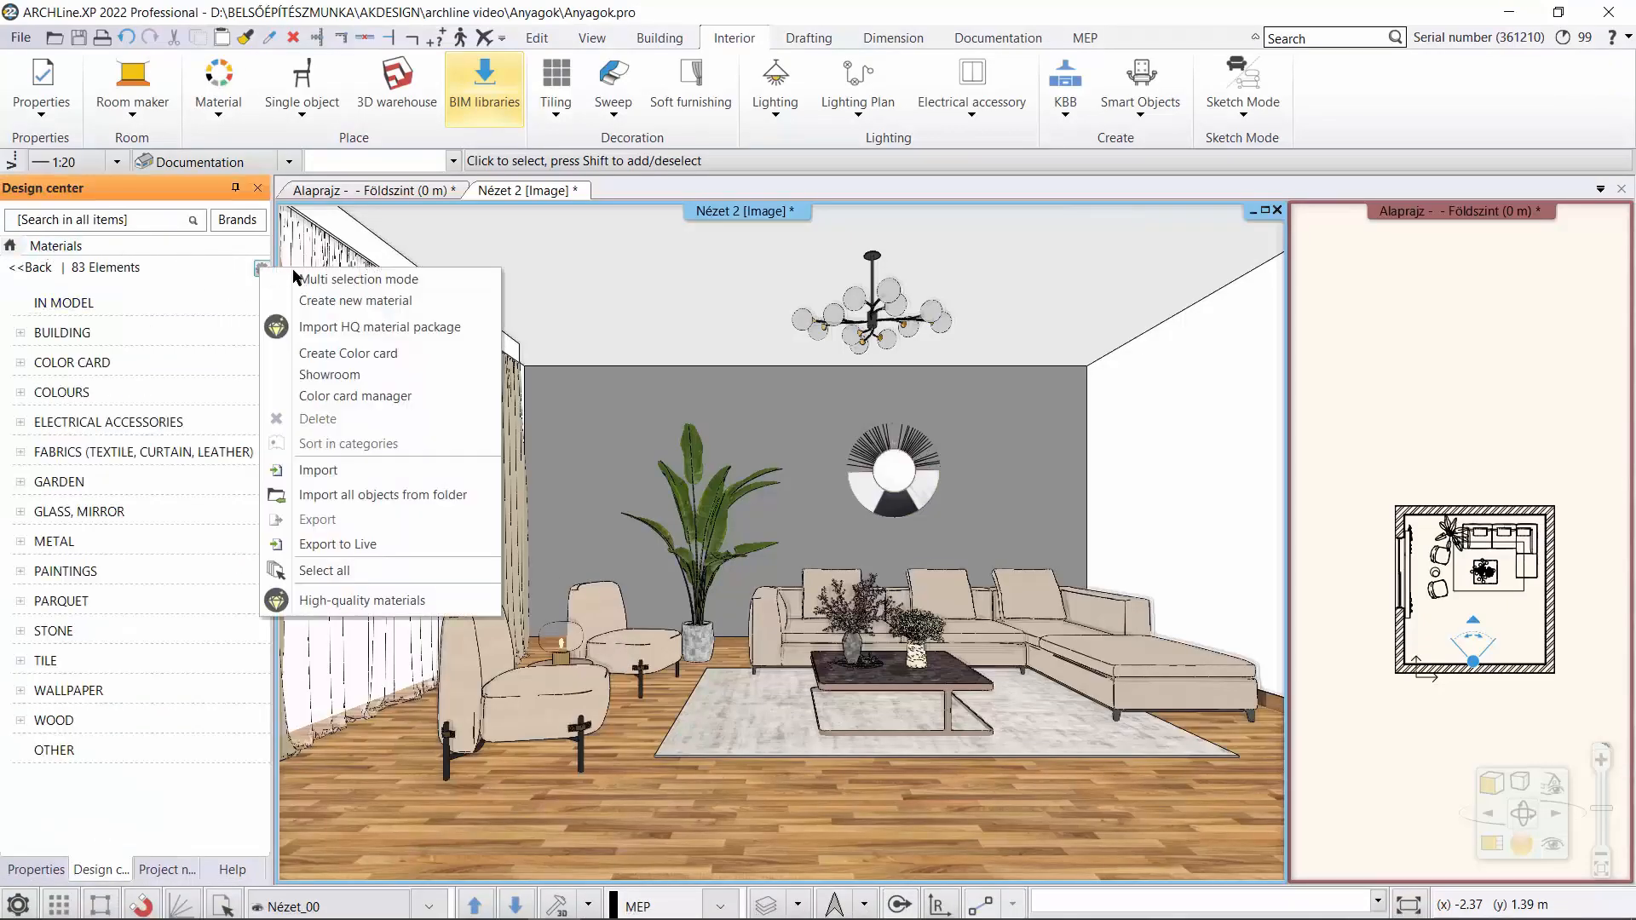
left_click(341, 293)
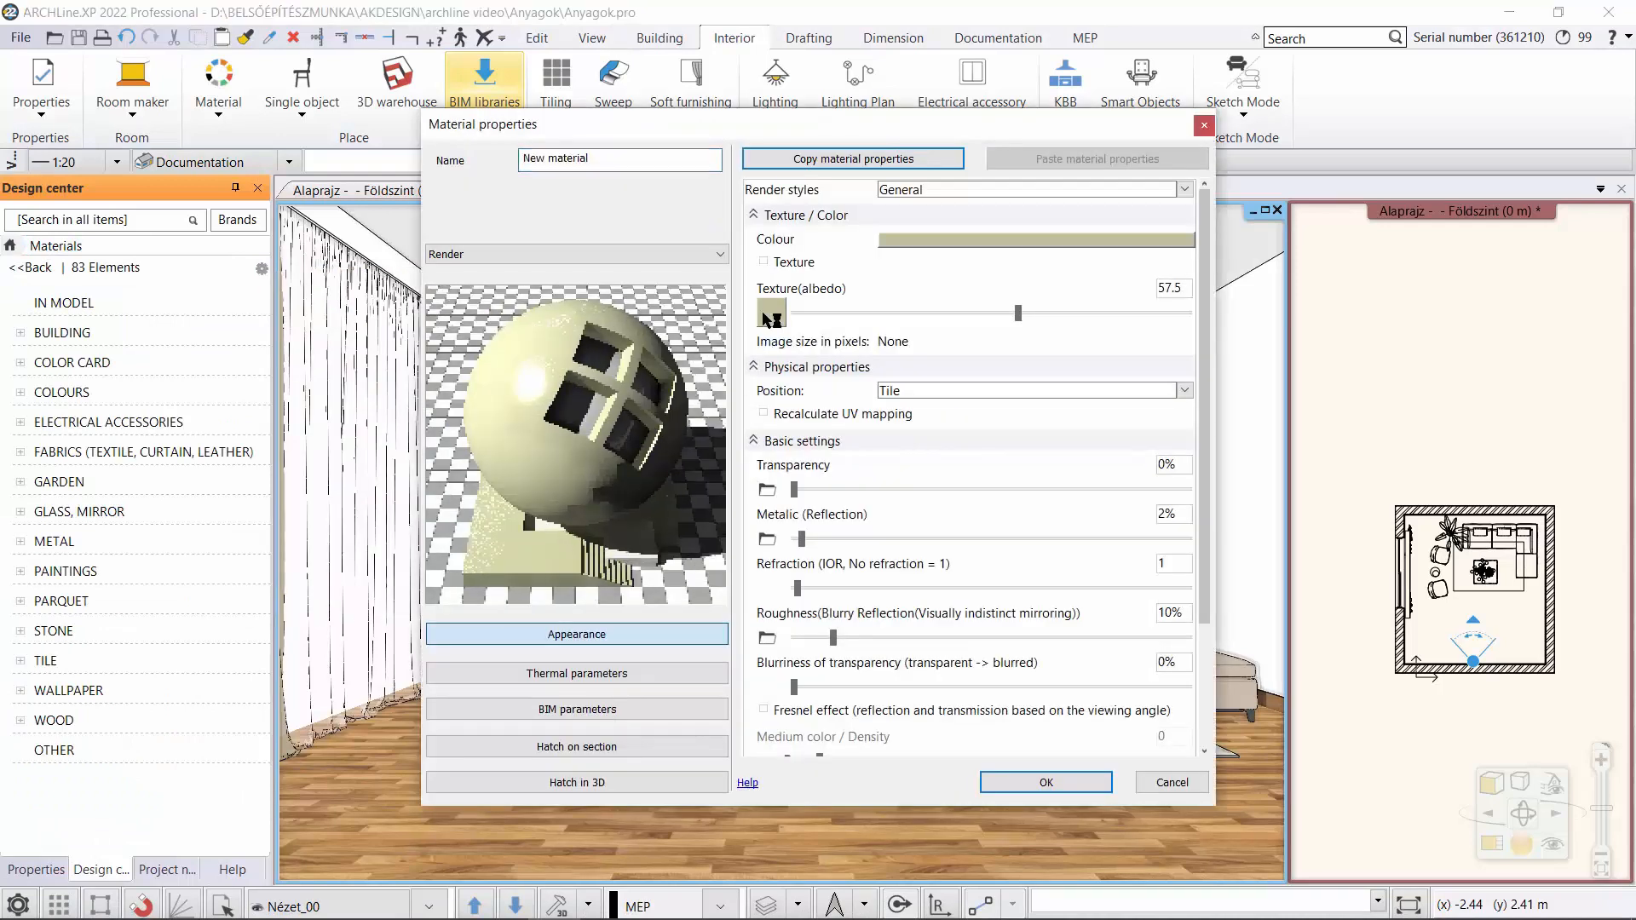
left_click(770, 313)
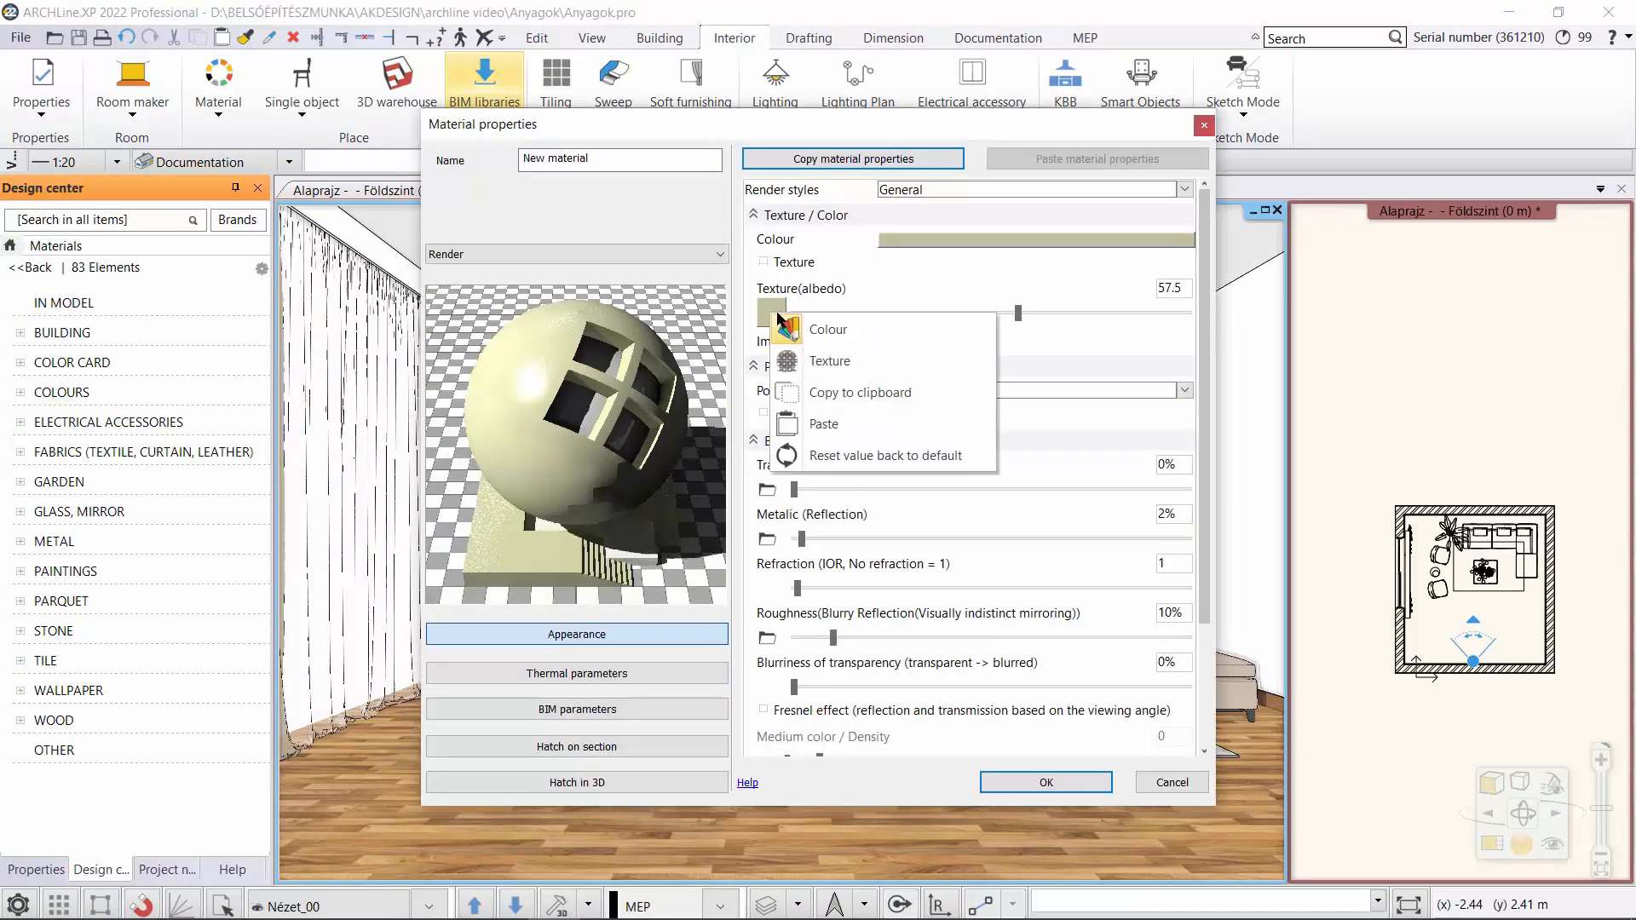
left_click(857, 423)
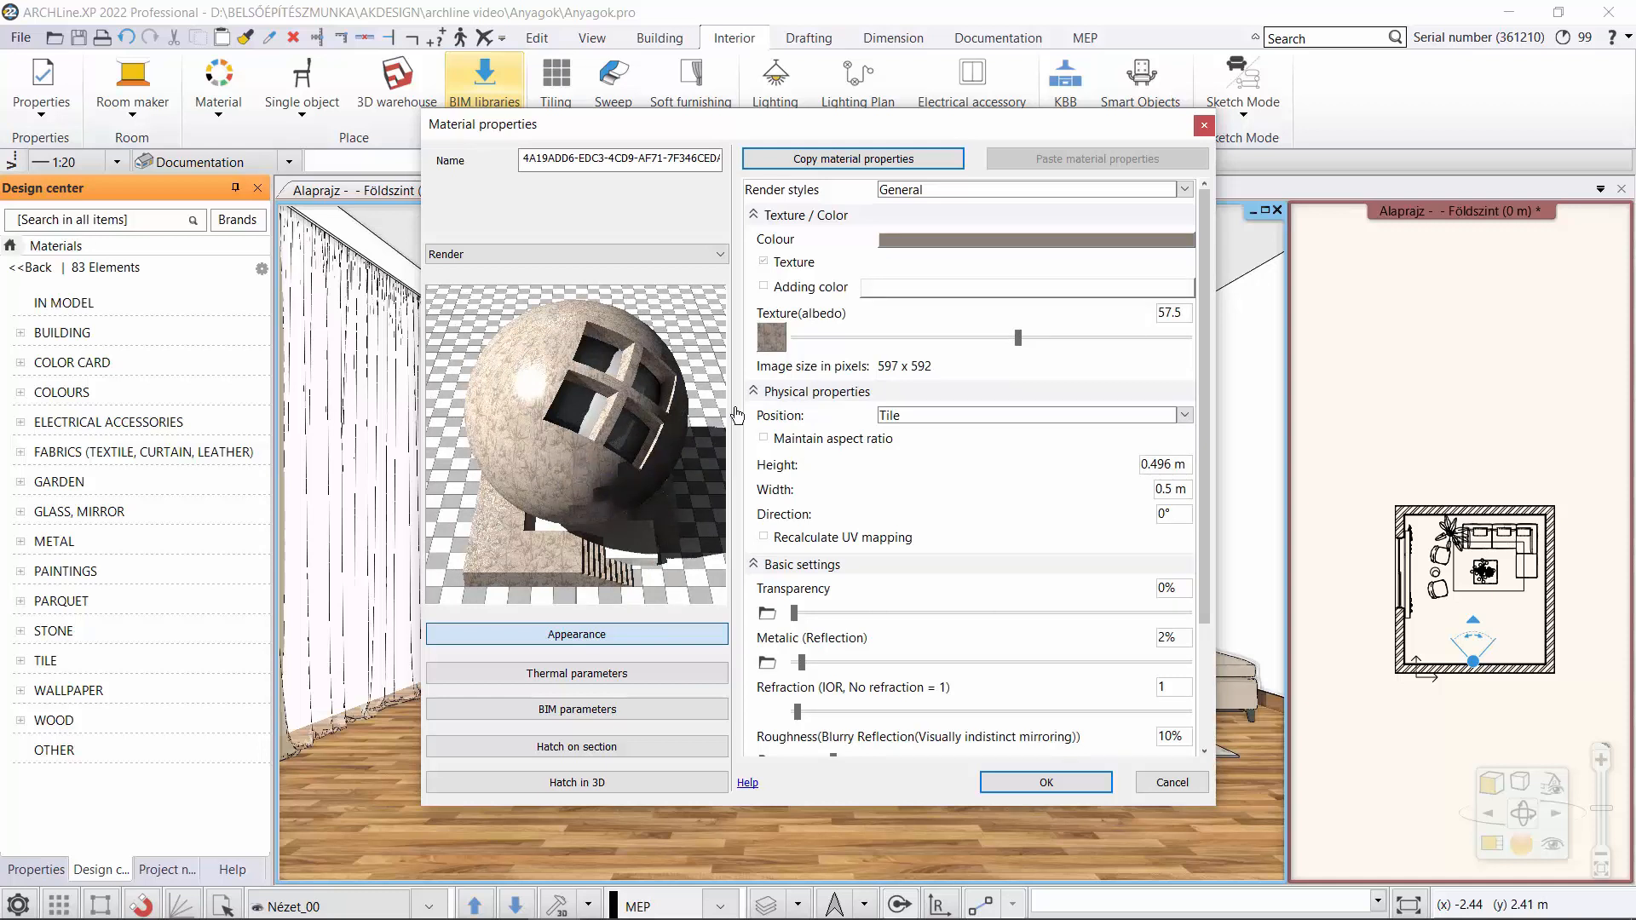
- Give the new material the Wall render style and set its texture albedo to 48
left_click(920, 190)
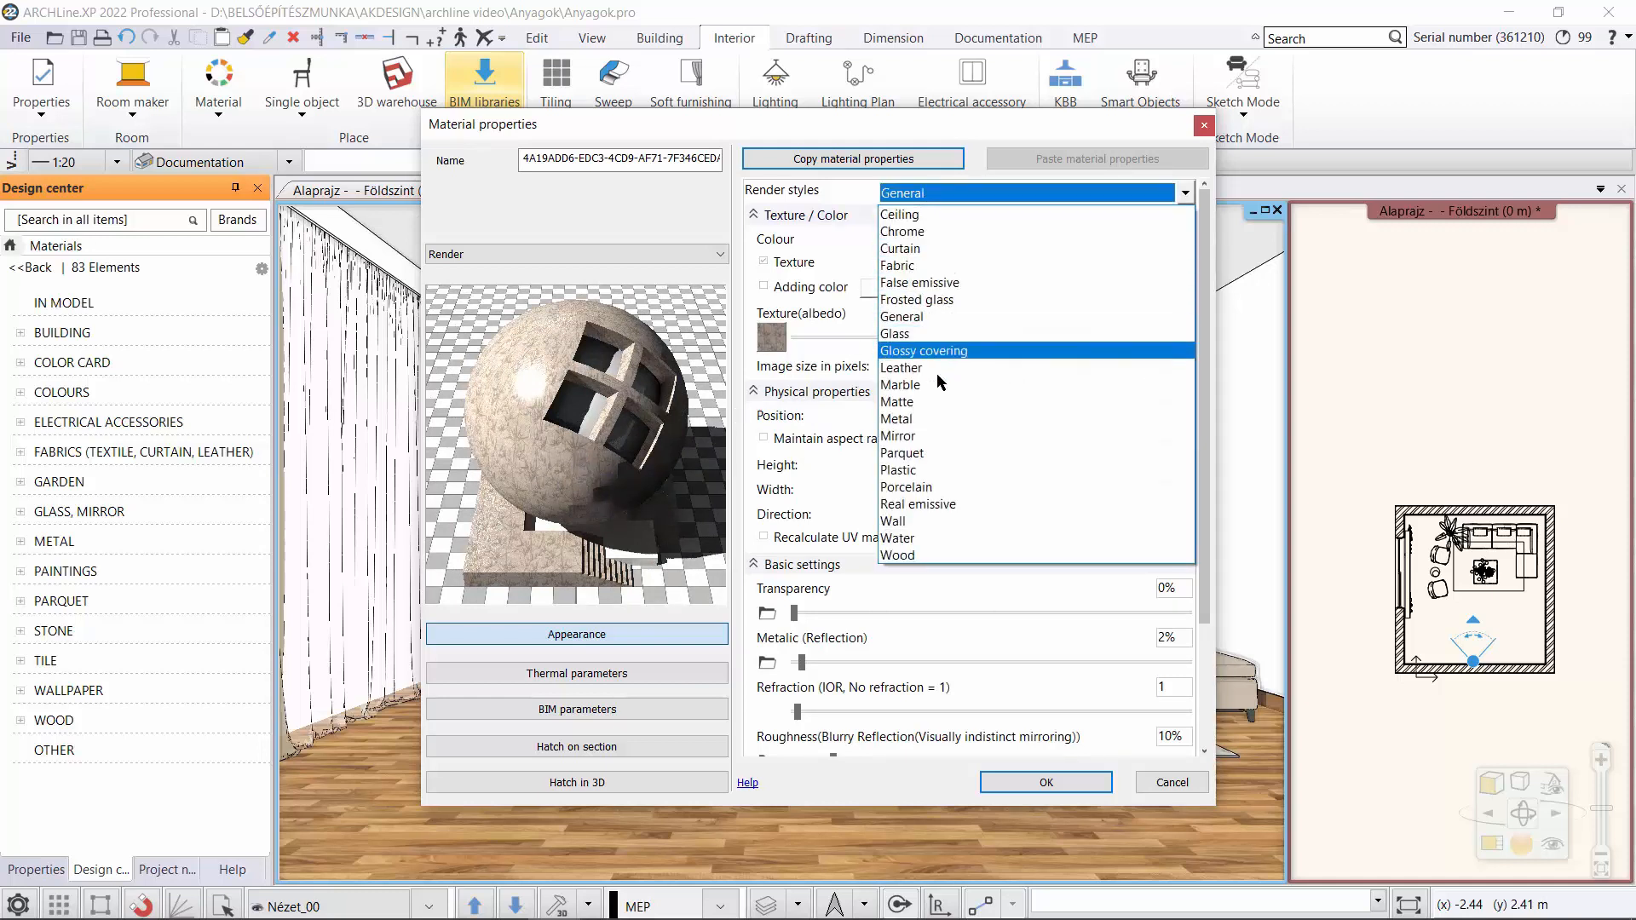
left_click(894, 521)
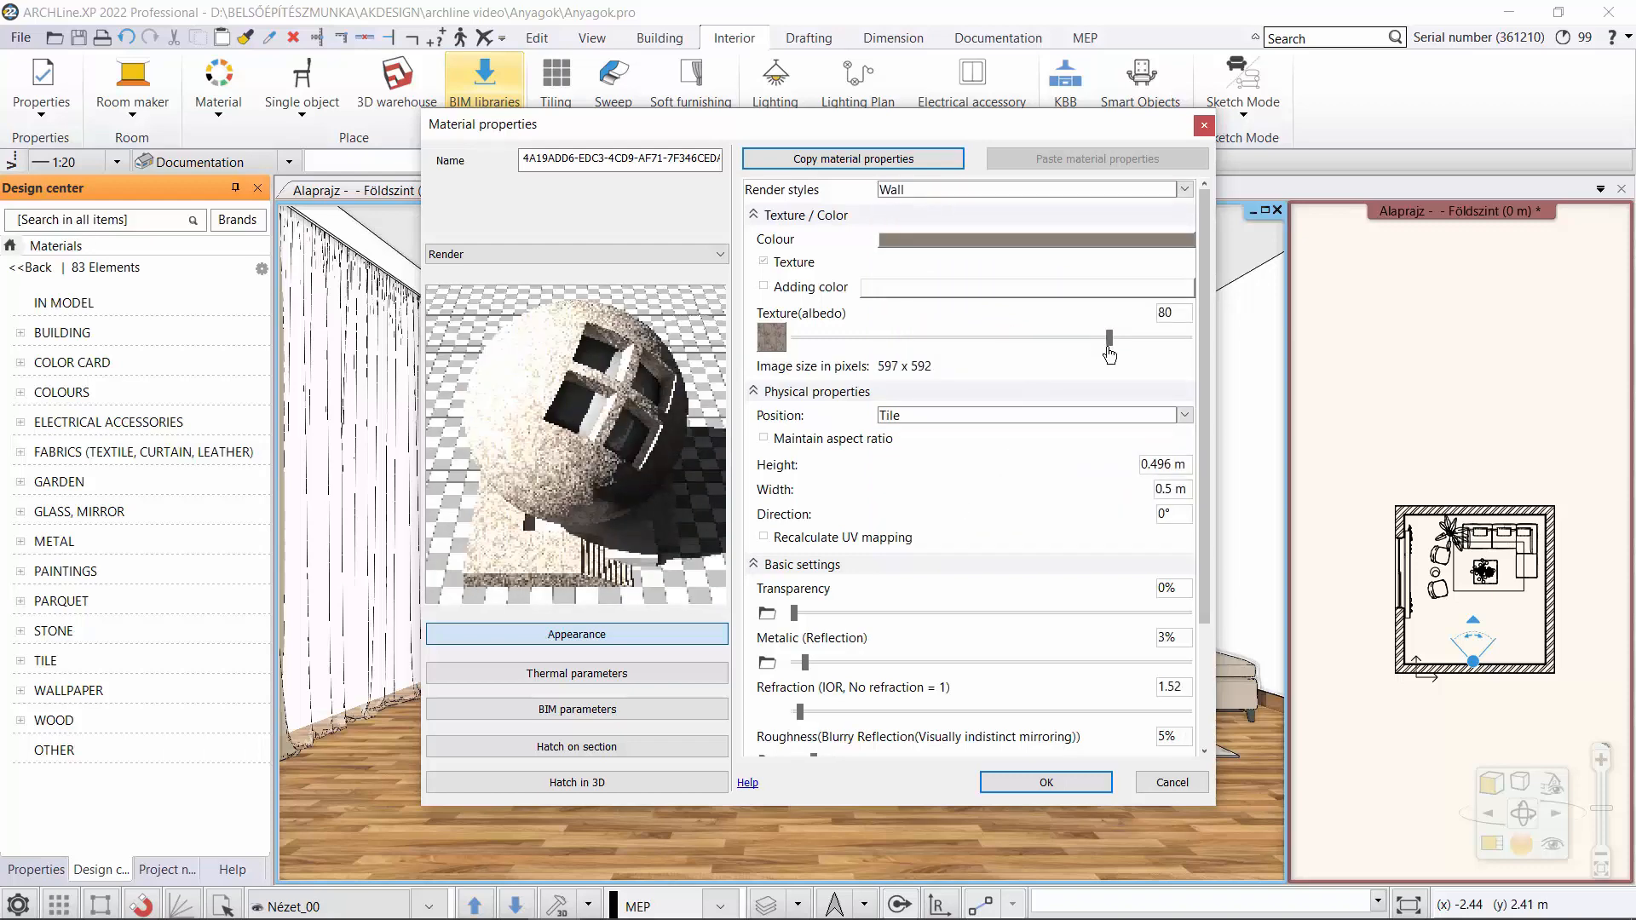
left_click_drag(1109, 337, 983, 341)
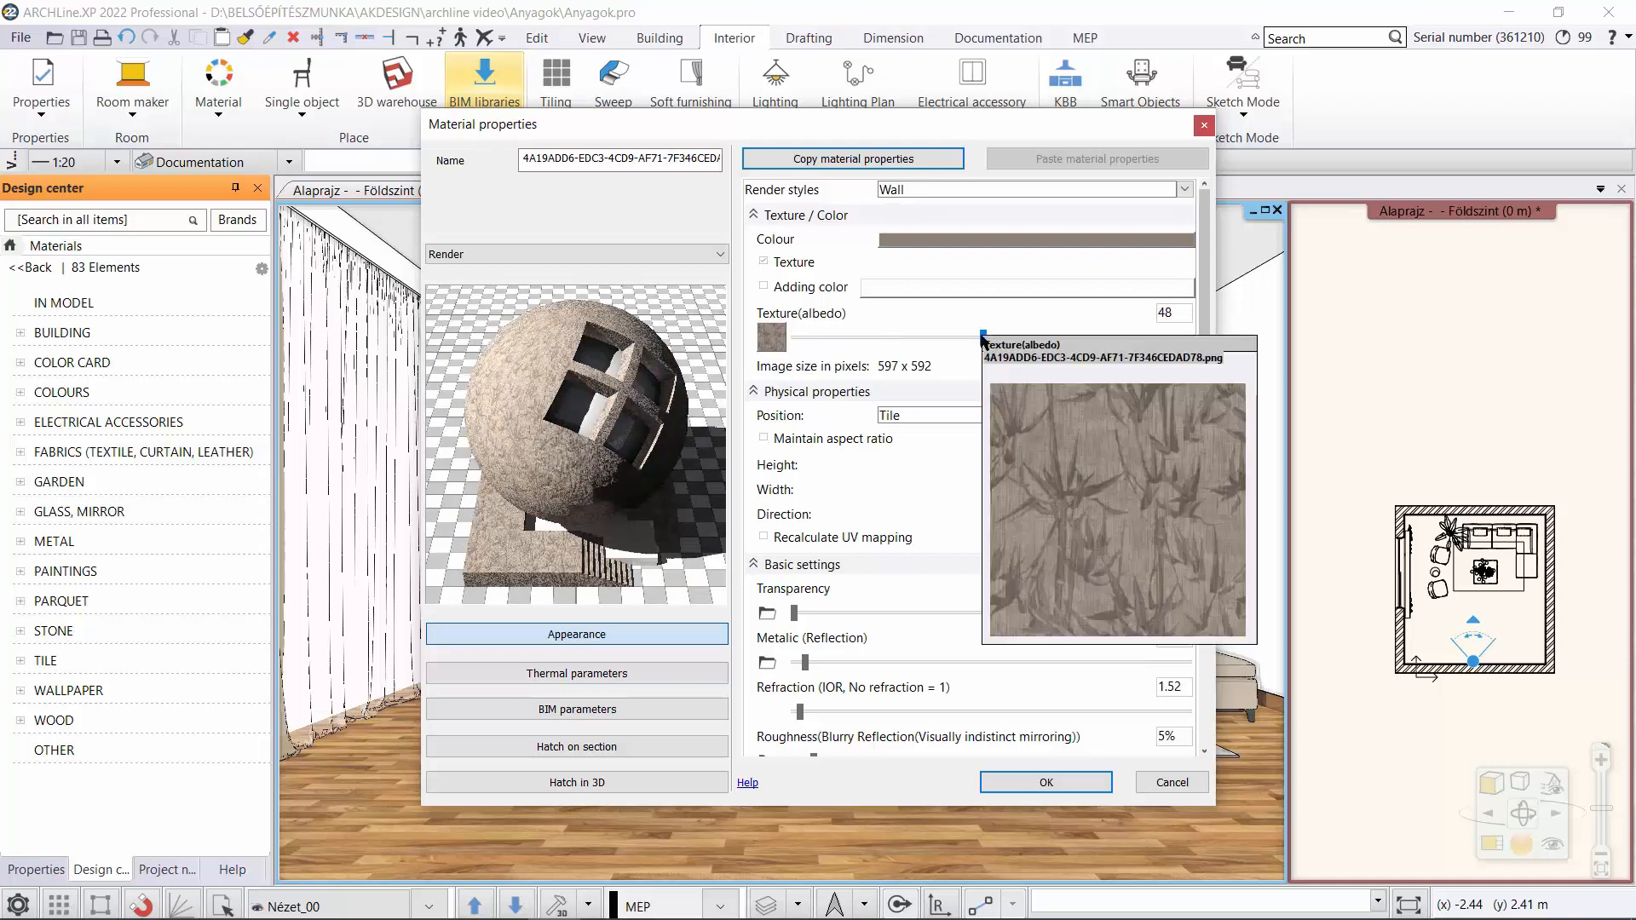
- Maintain the texture's aspect ratio and set its width to 0.7 m
left_click(764, 439)
left_click(1170, 490)
key("BackSpace")
type("7")
key("Return")
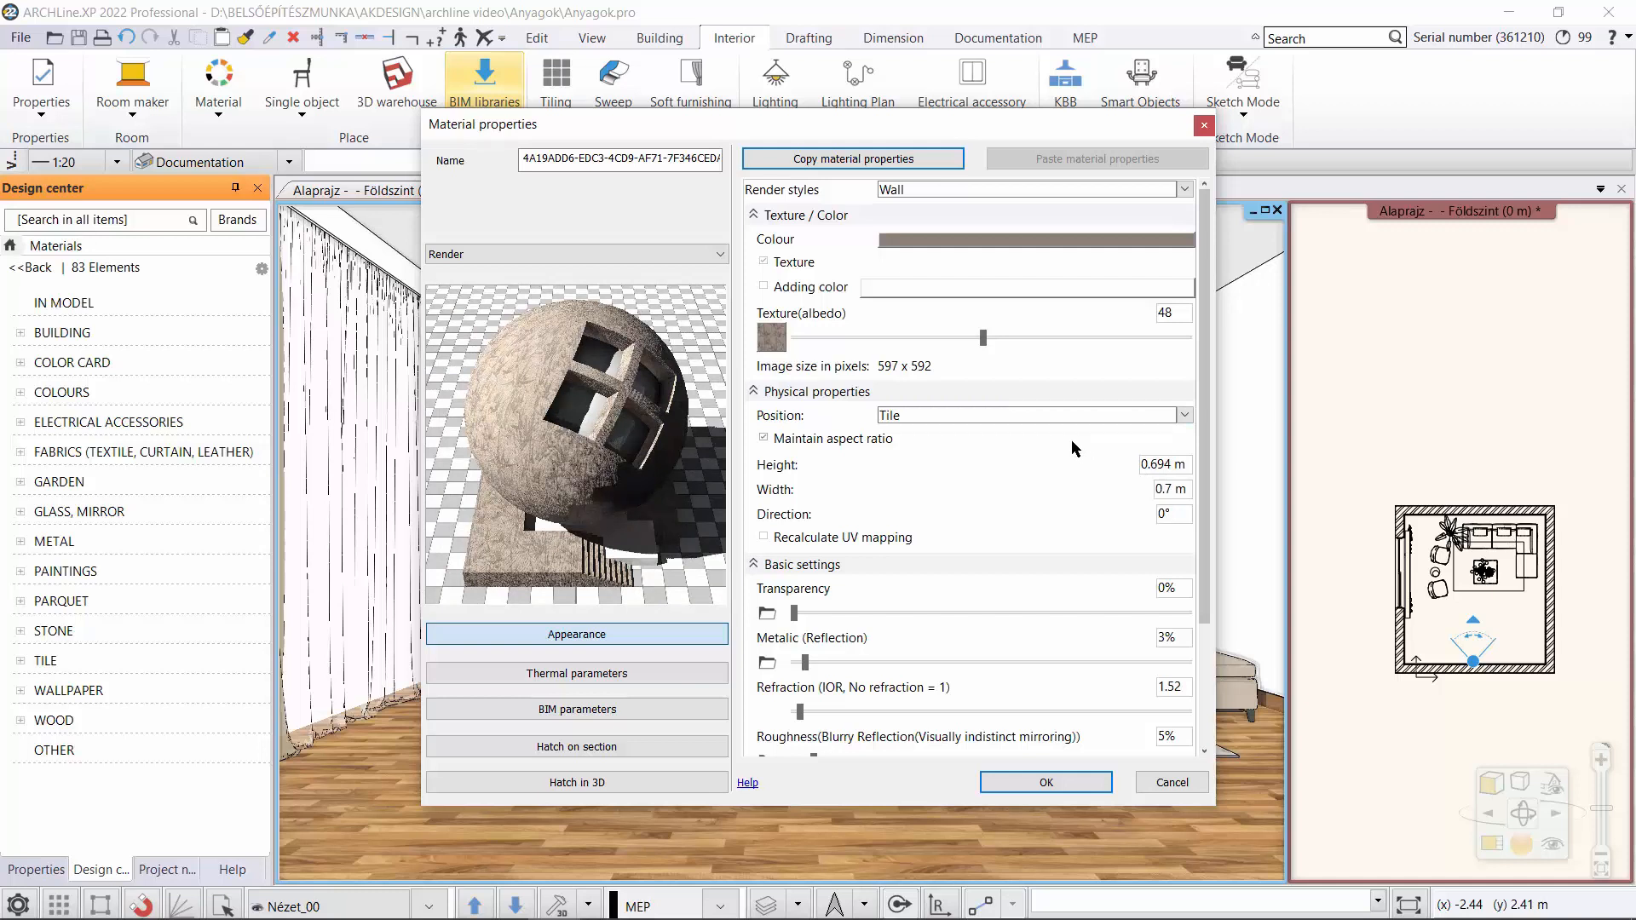
- Name the material JAB-crivelli and save it to the library in the WALLPAPER category, Other subcategory
left_click_drag(717, 160, 407, 157)
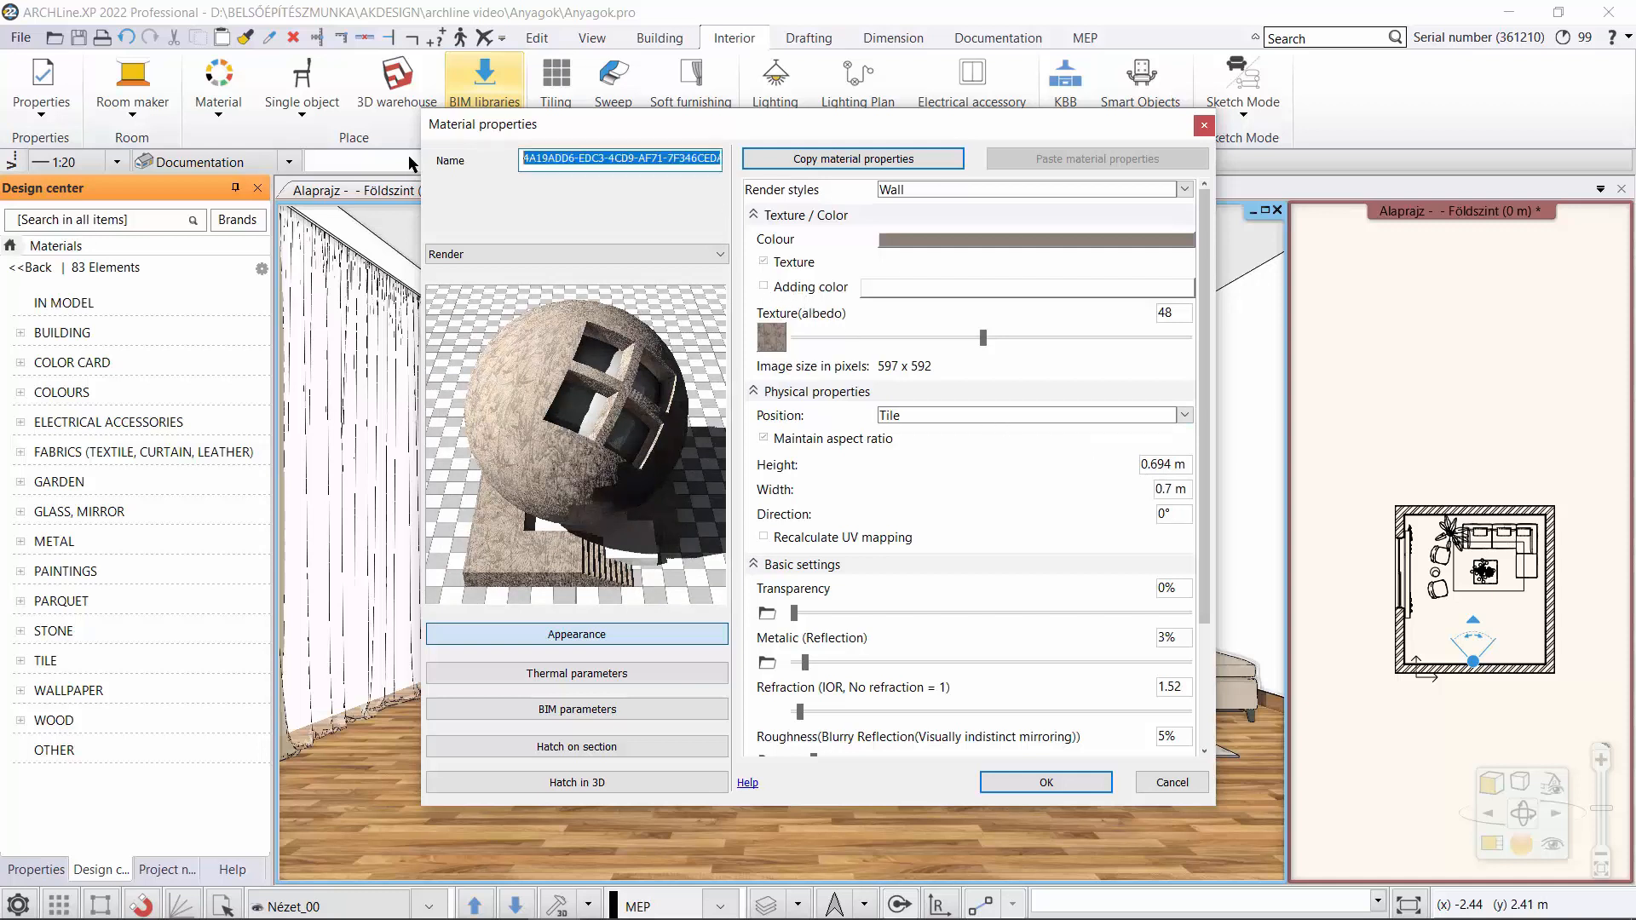
type("JAB-crivelli")
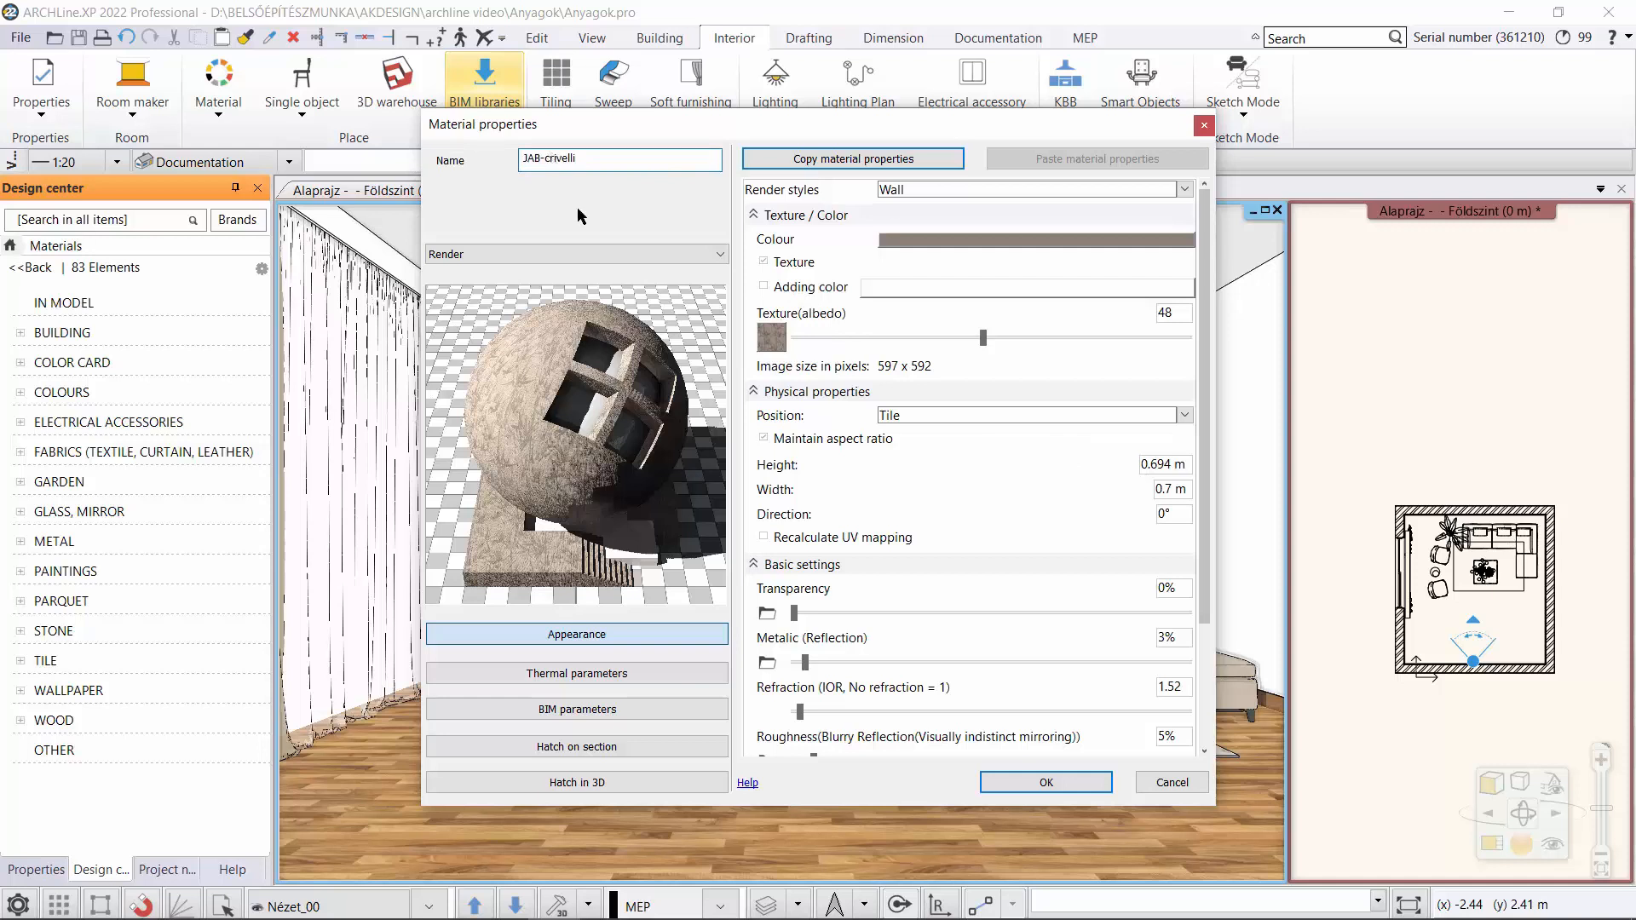
left_click(1046, 782)
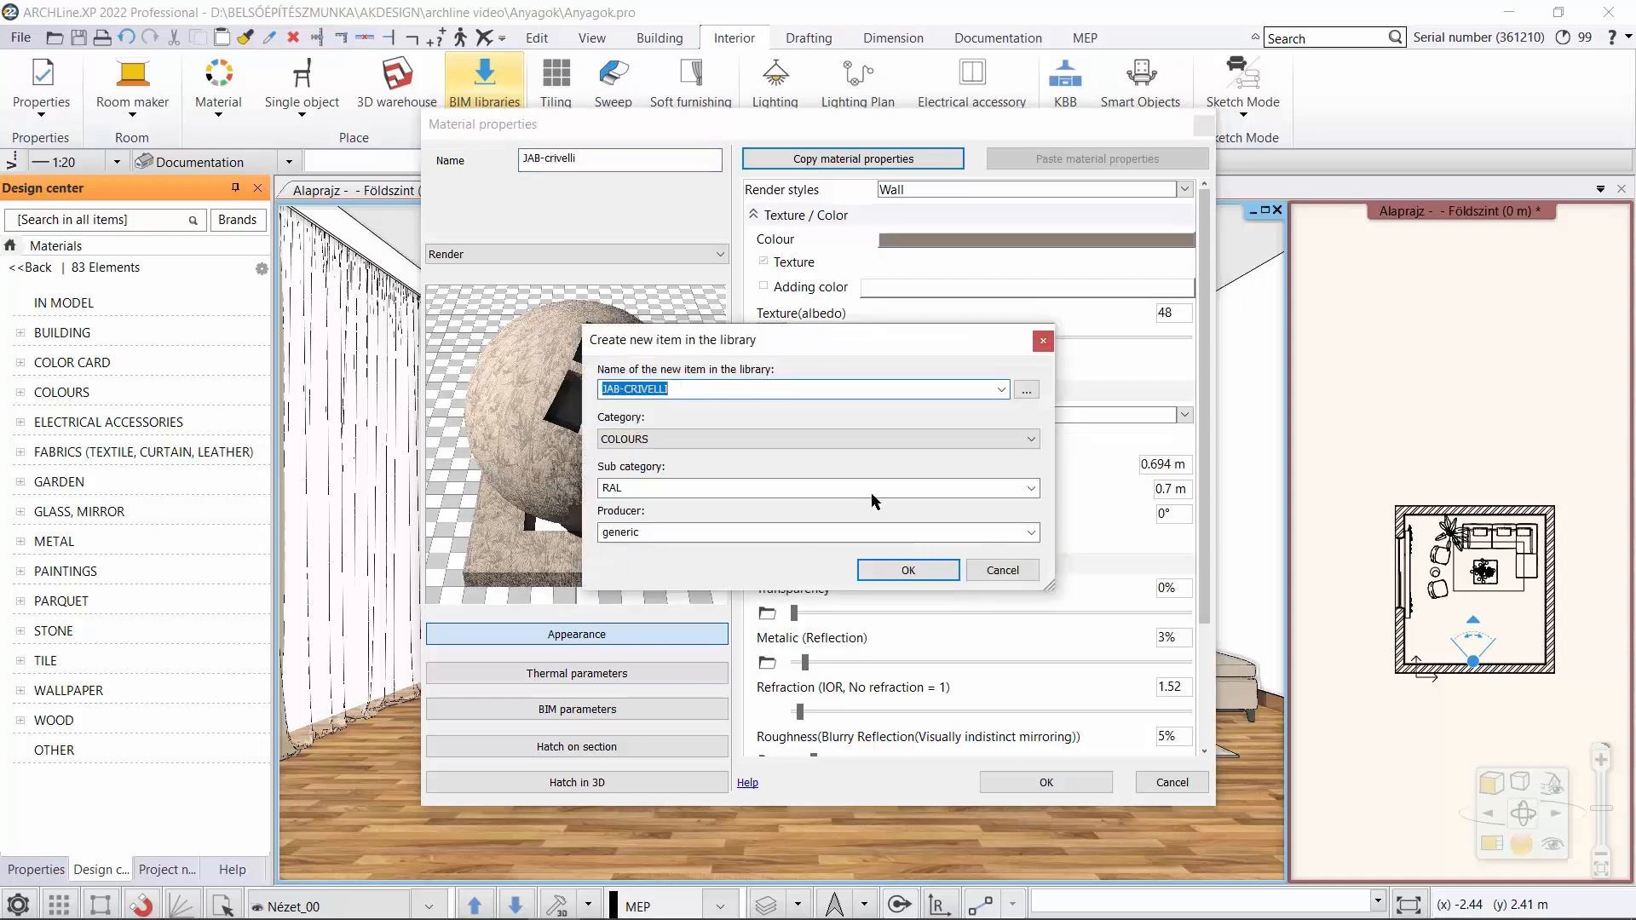
left_click(1031, 439)
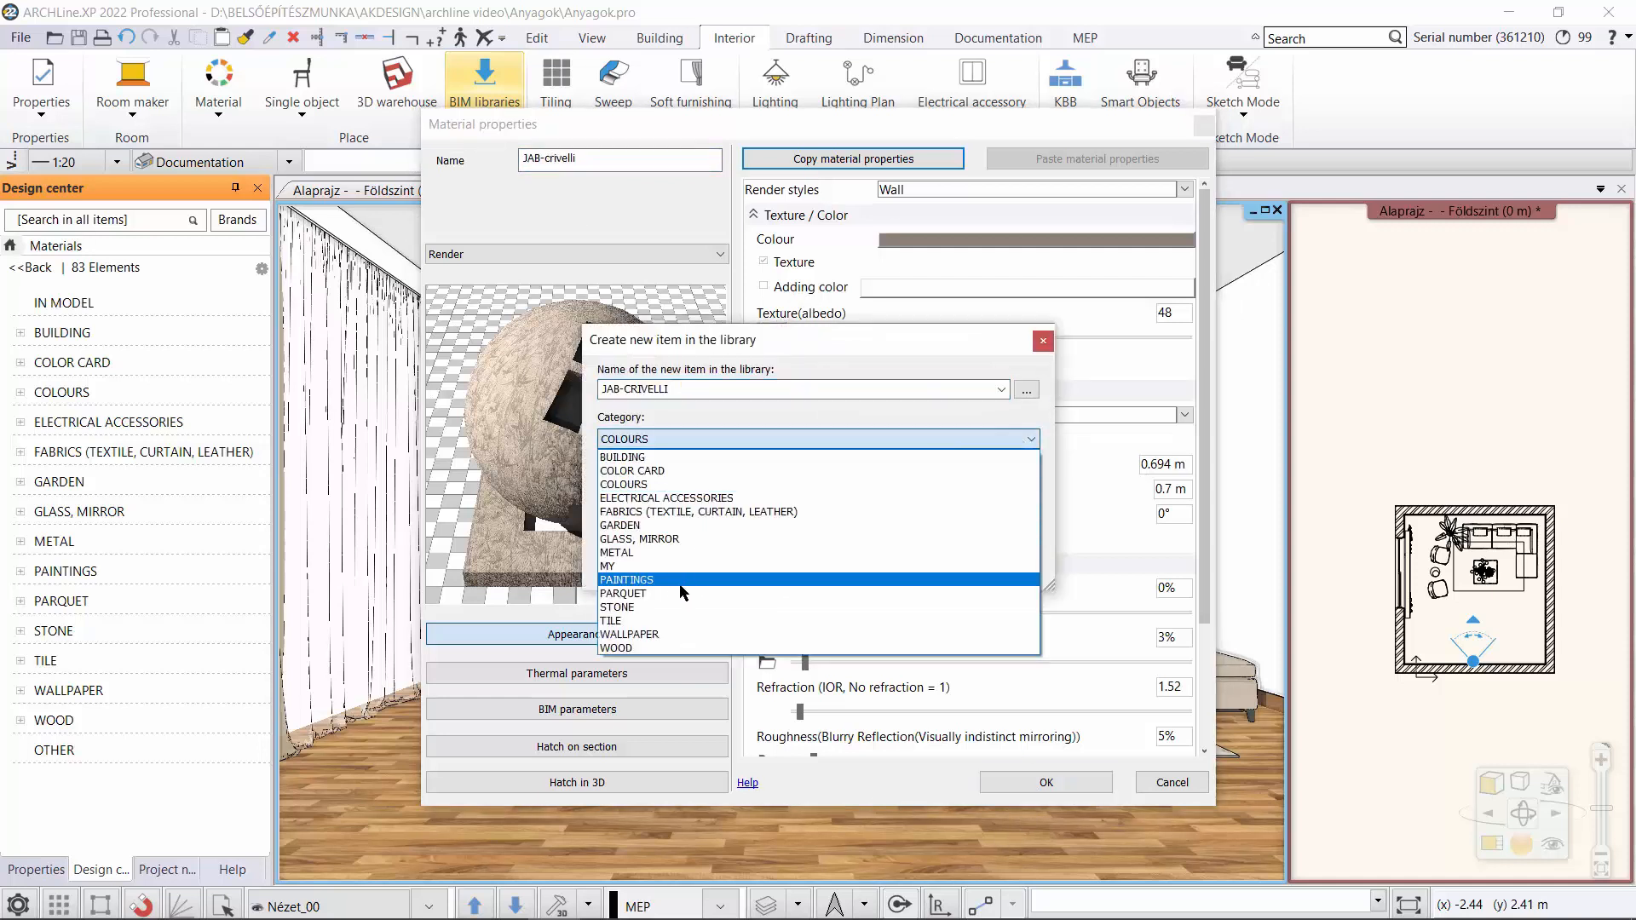
left_click(673, 634)
left_click(1030, 487)
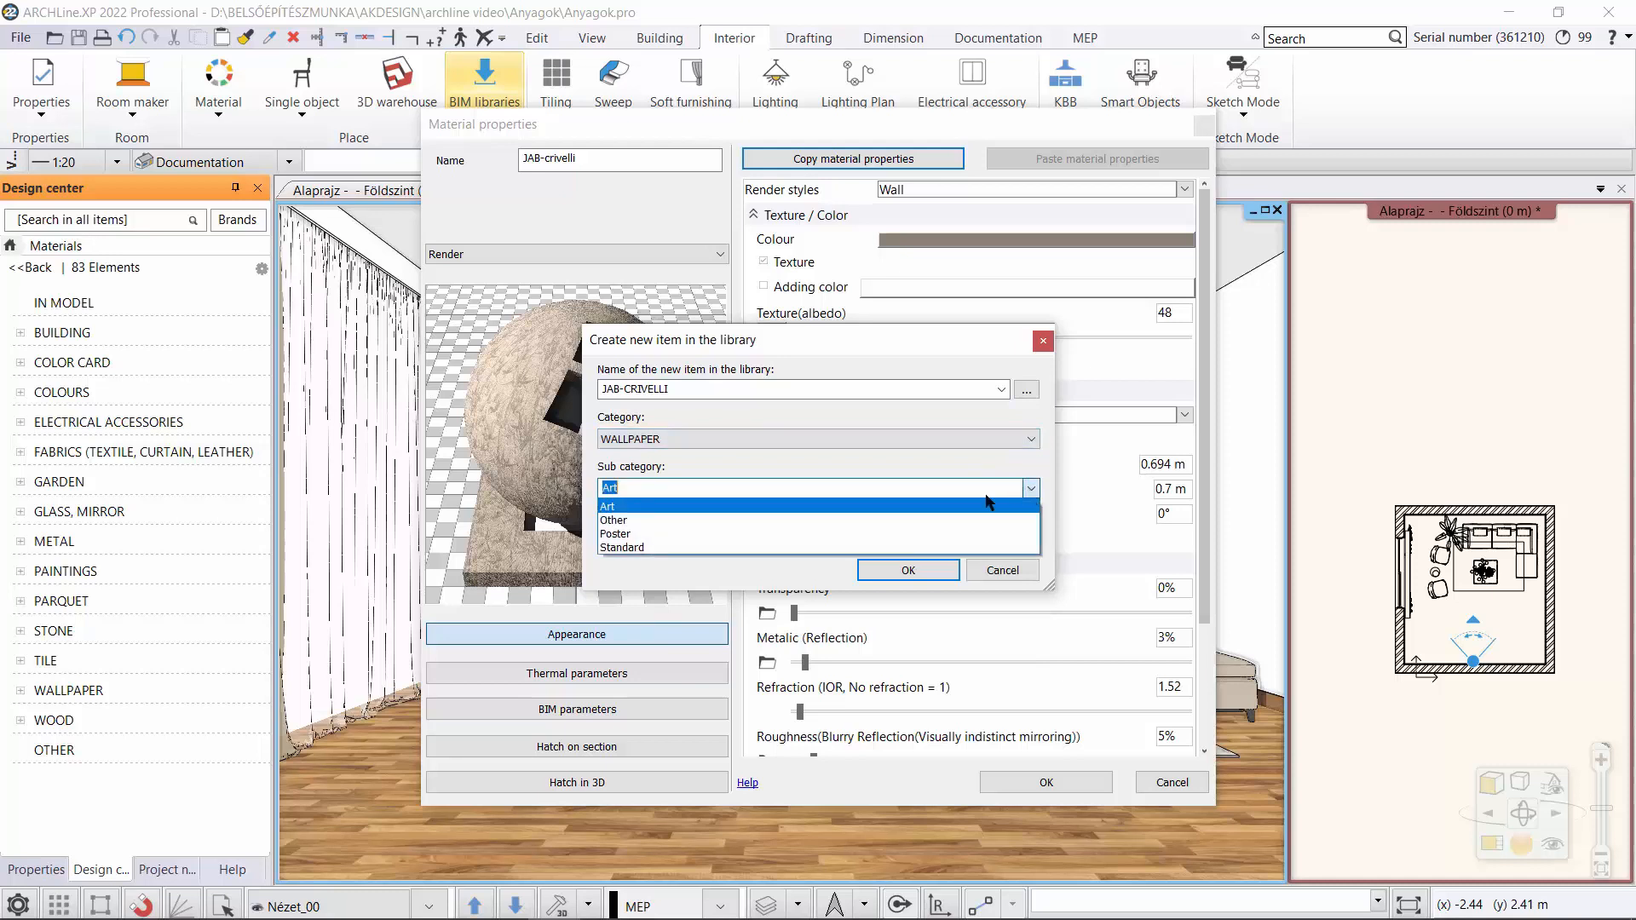
left_click(810, 533)
left_click(908, 570)
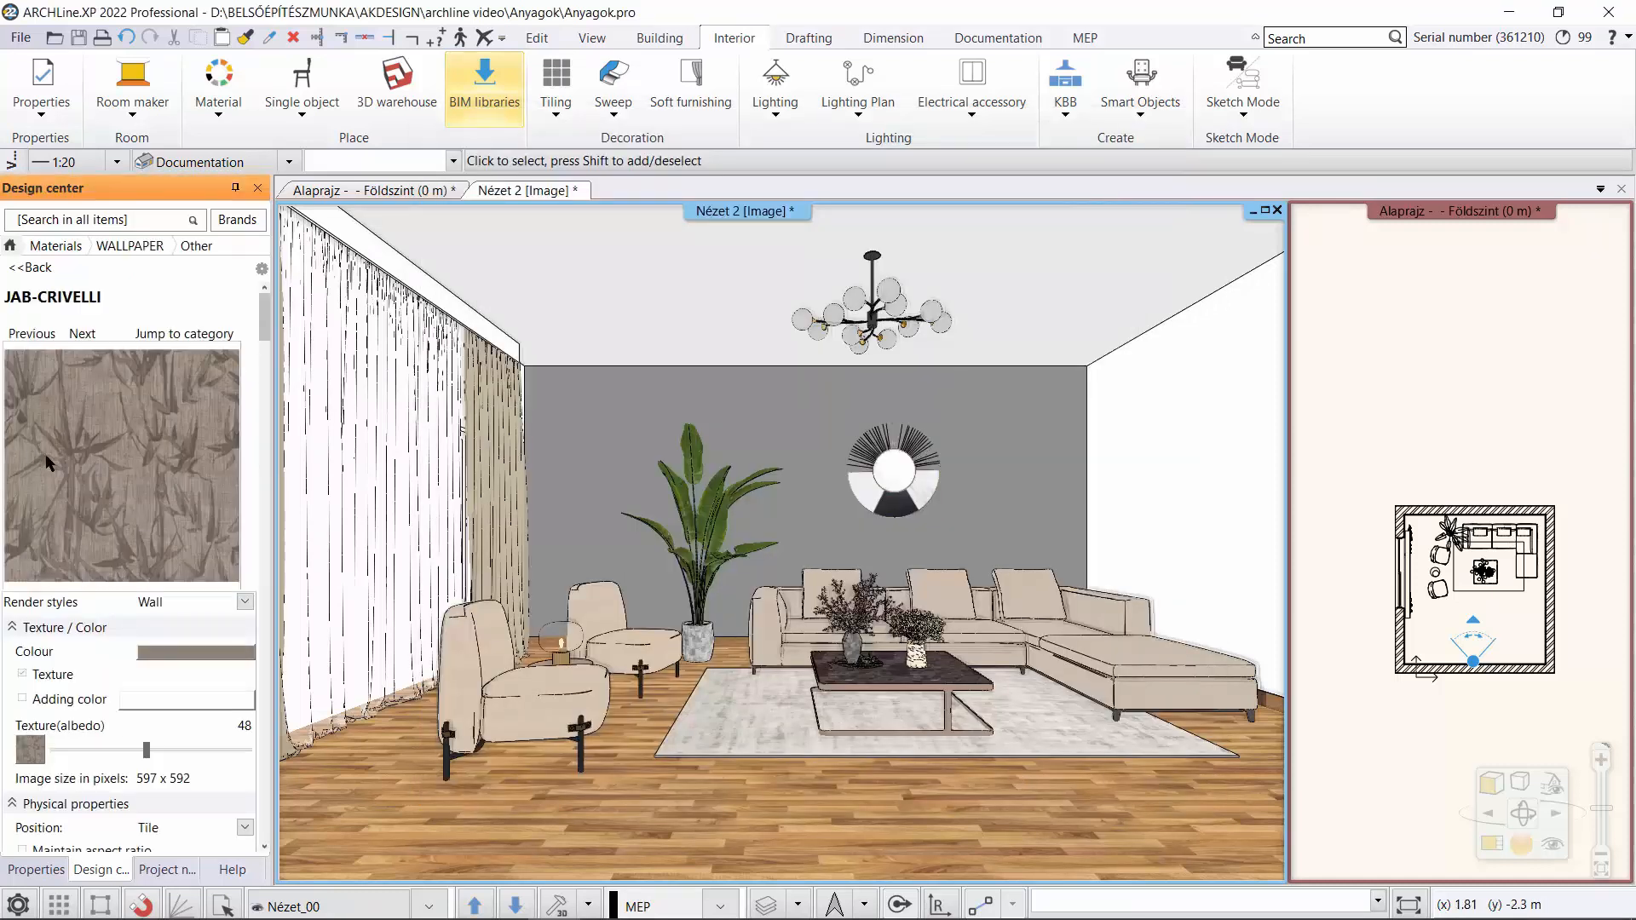
- Apply the JAB-CRIVELLI wallpaper material to the back wall behind the sofa
mouse_move(47, 463)
left_mouse_down()
mouse_move(510, 467)
mouse_move(792, 411)
left_mouse_up()
left_click(848, 418)
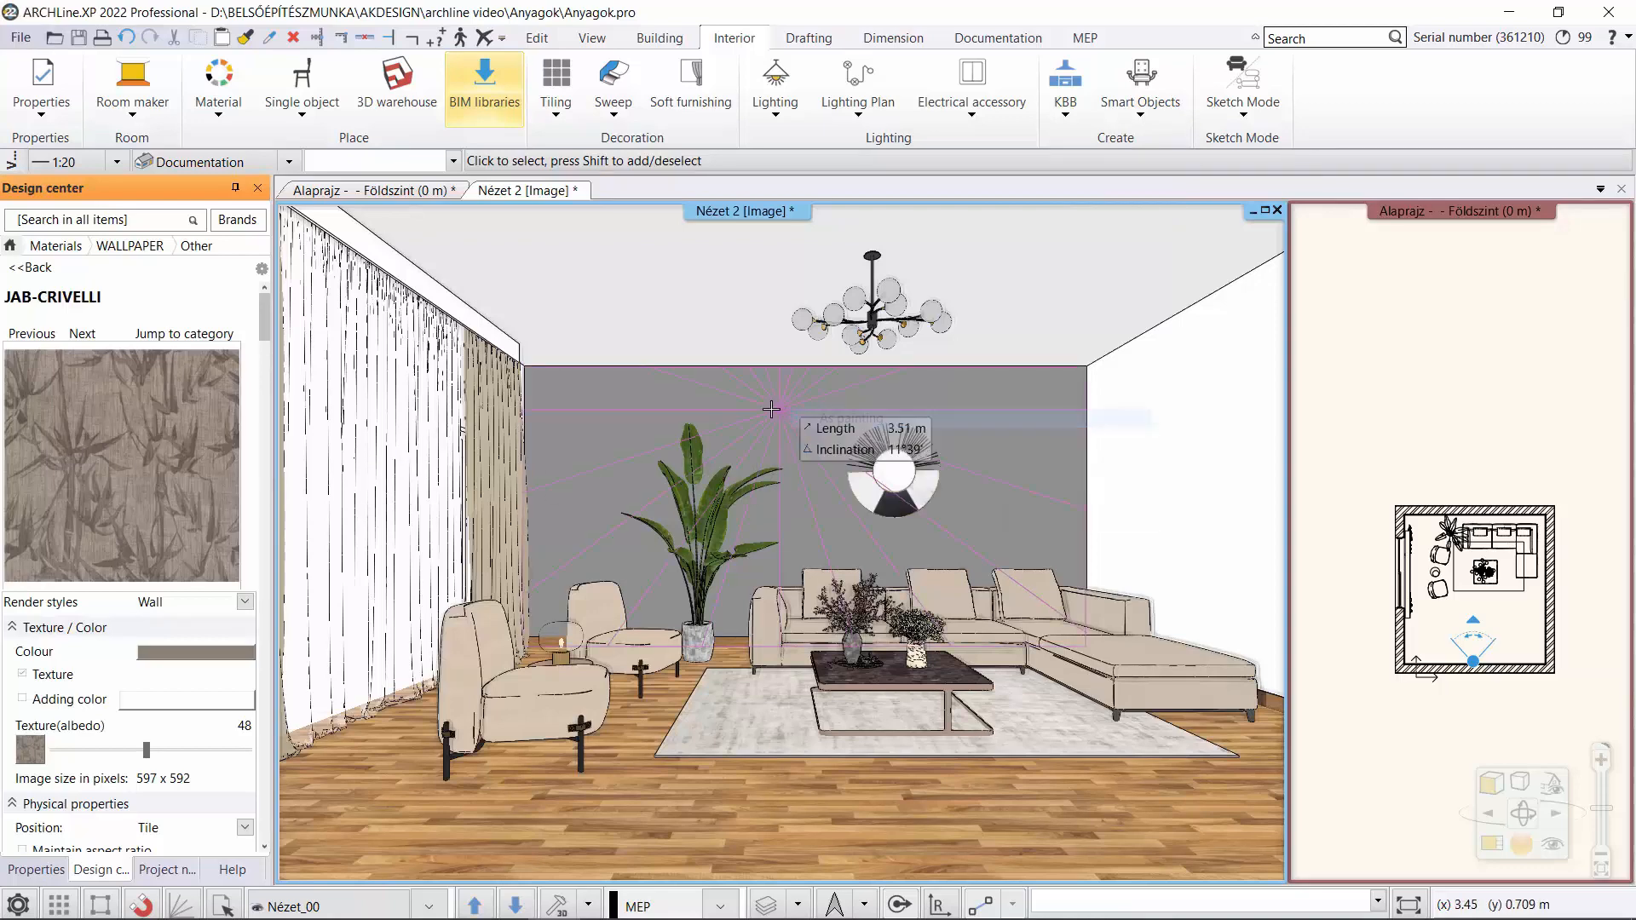
- Finish placing the JAB-CRIVELLI wallpaper on the wall behind the sofa and examine its bamboo pattern up close
left_click(771, 409)
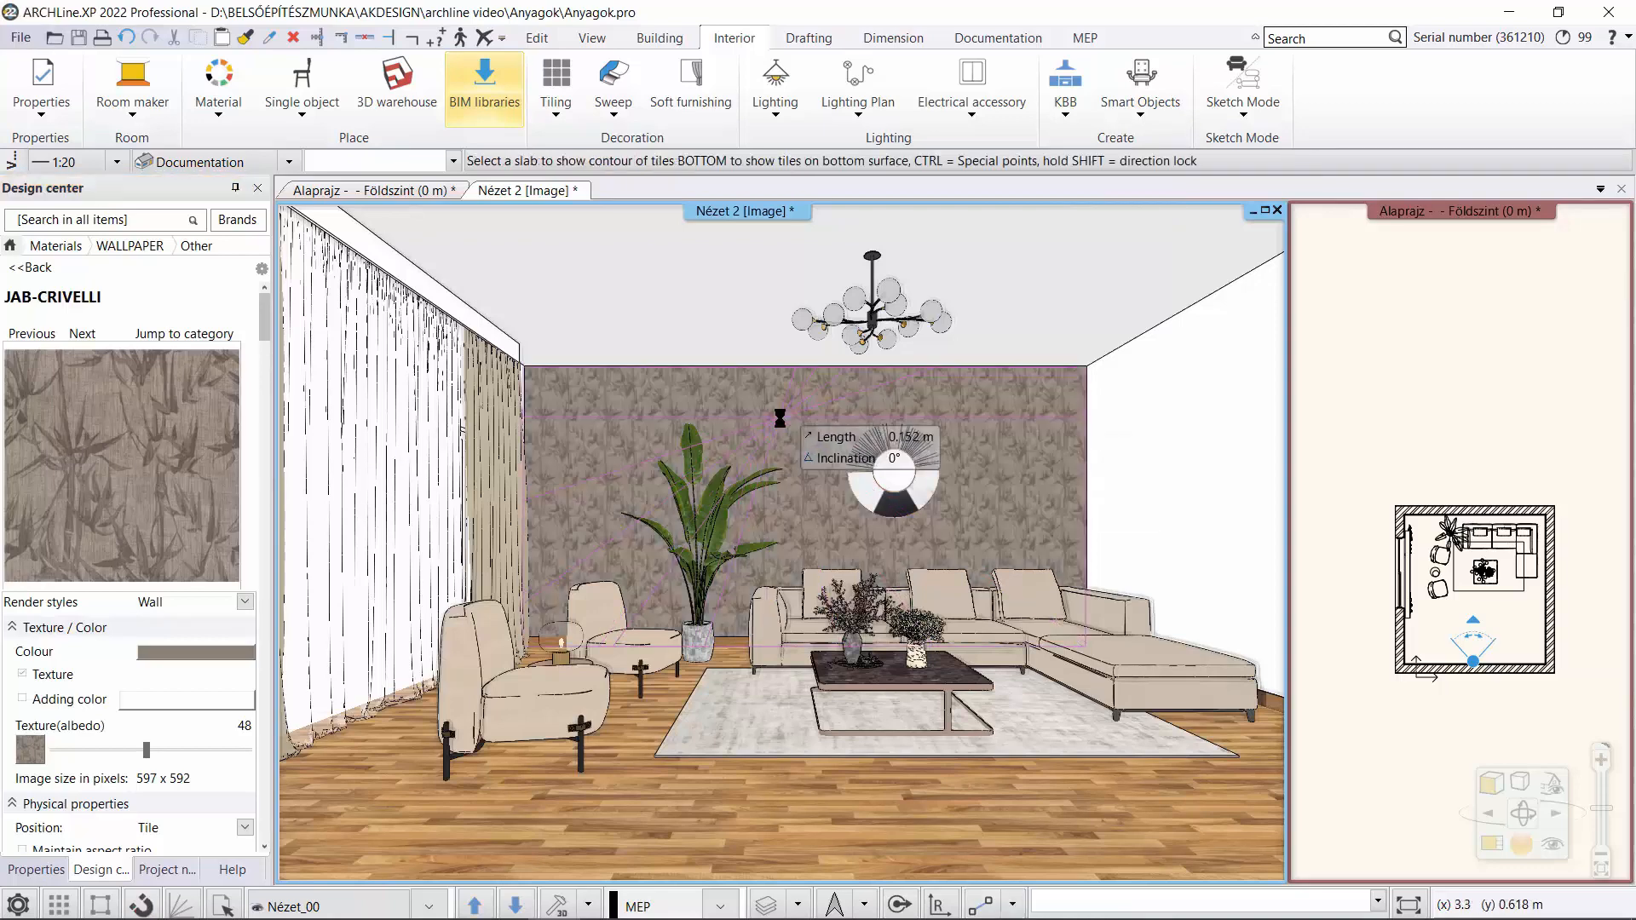
scroll(820, 535, "up", 5)
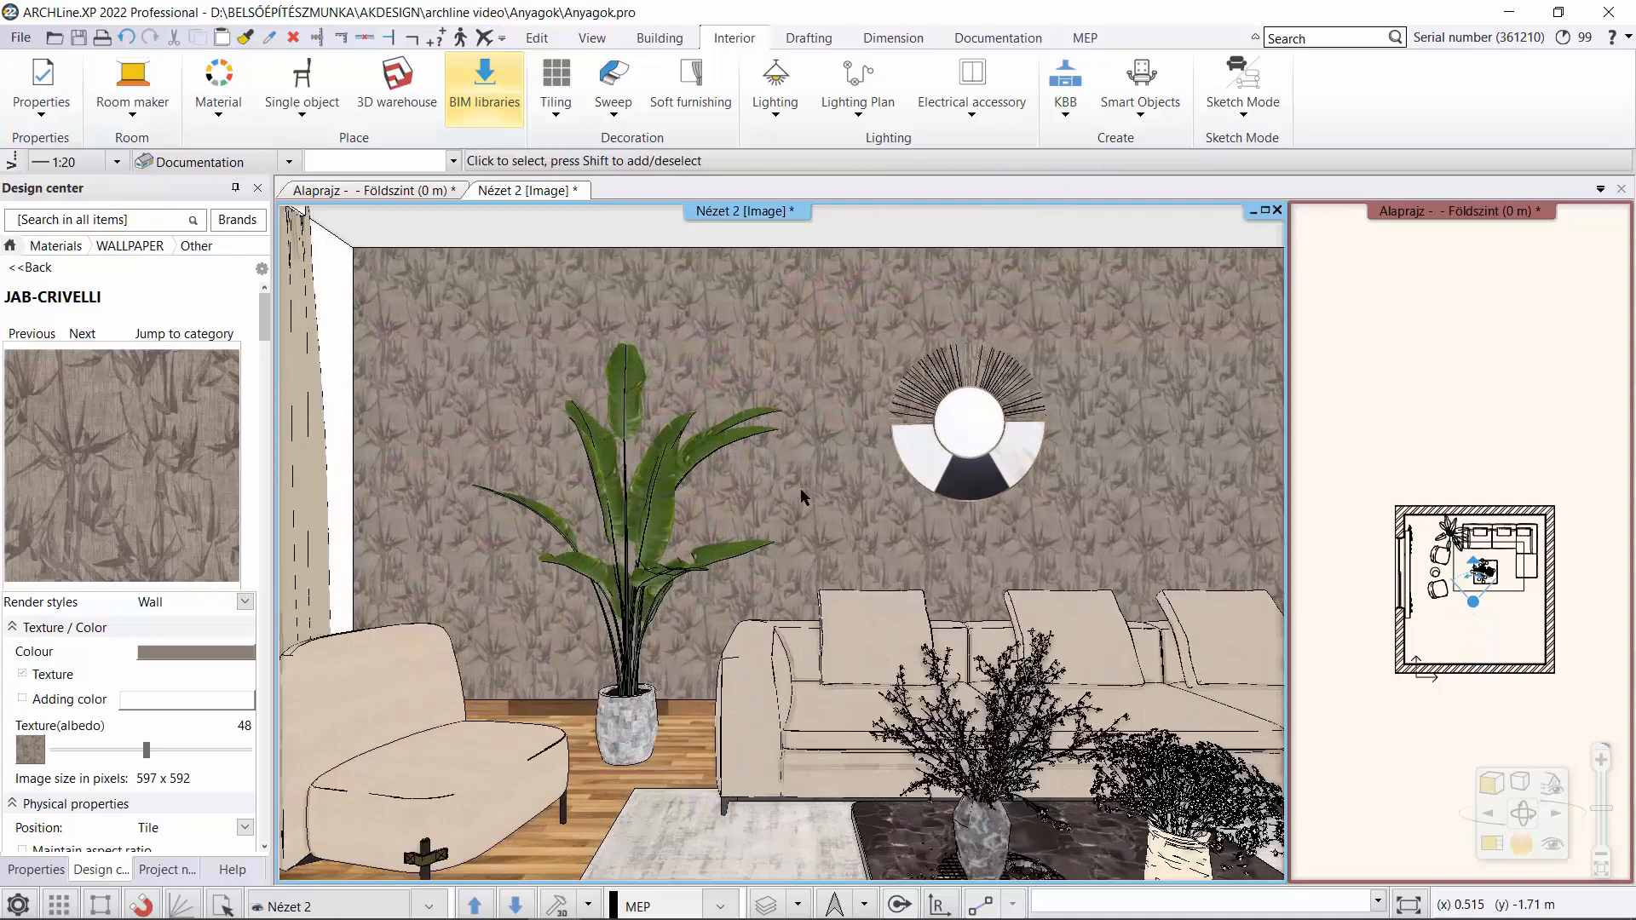
scroll(800, 488, "up", 4)
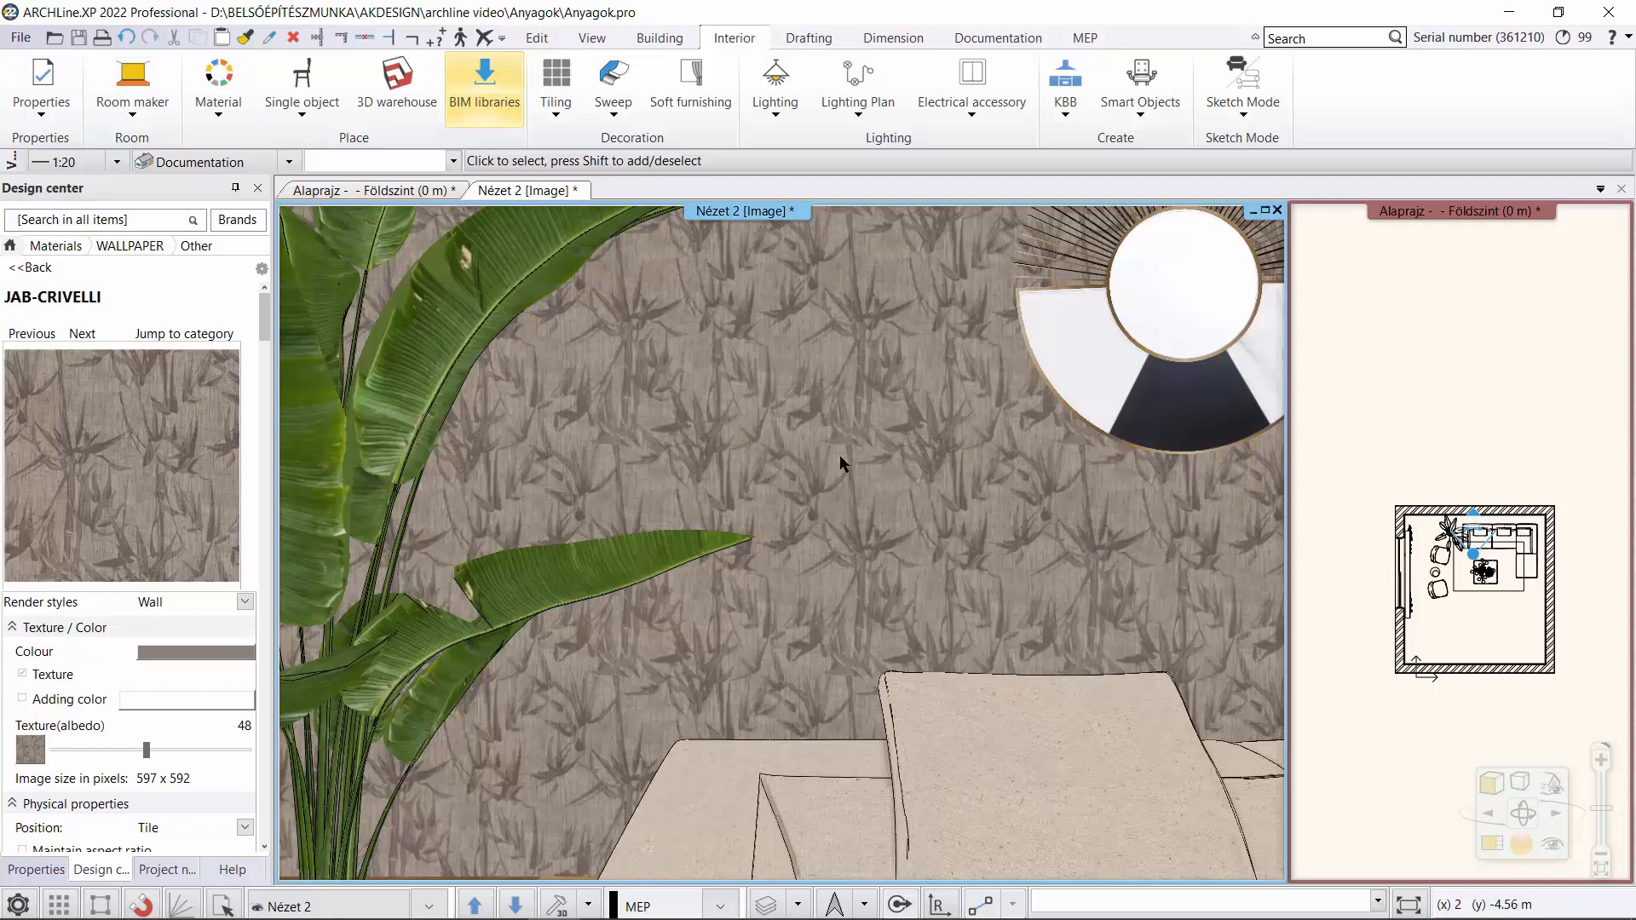
- Insert the Wallpaper1 image from the Anyagok folder into the floor plan, outside the room's window wall, about 1.61 by 1.57 m
left_click(399, 196)
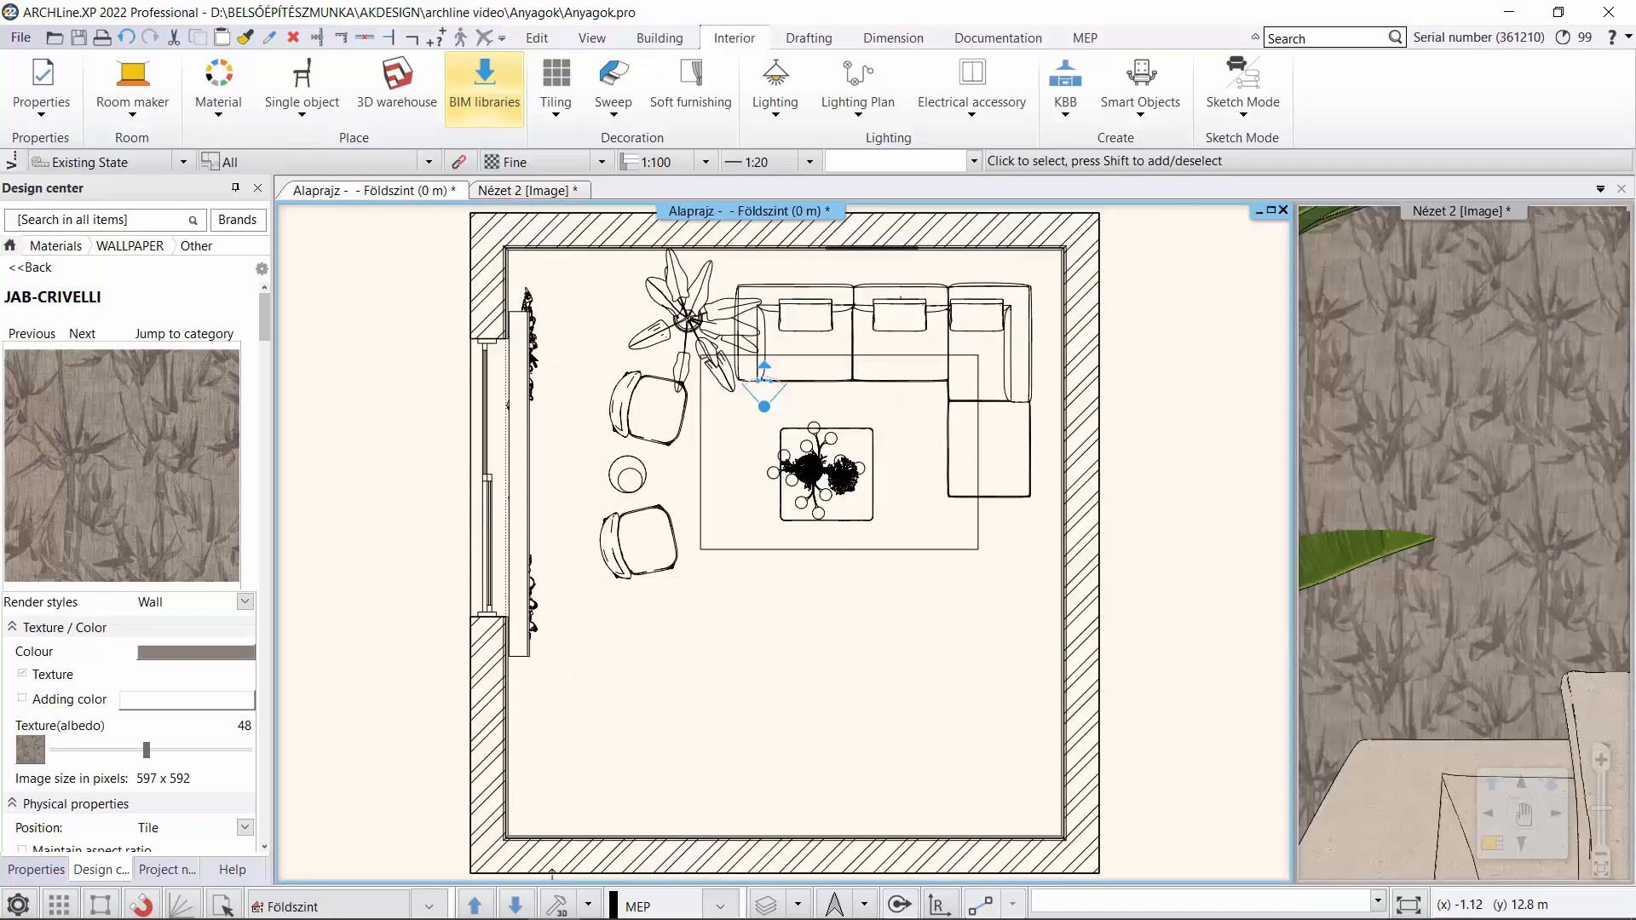
scroll(550, 615, "down", 2)
middle_click_drag(510, 595, 730, 631)
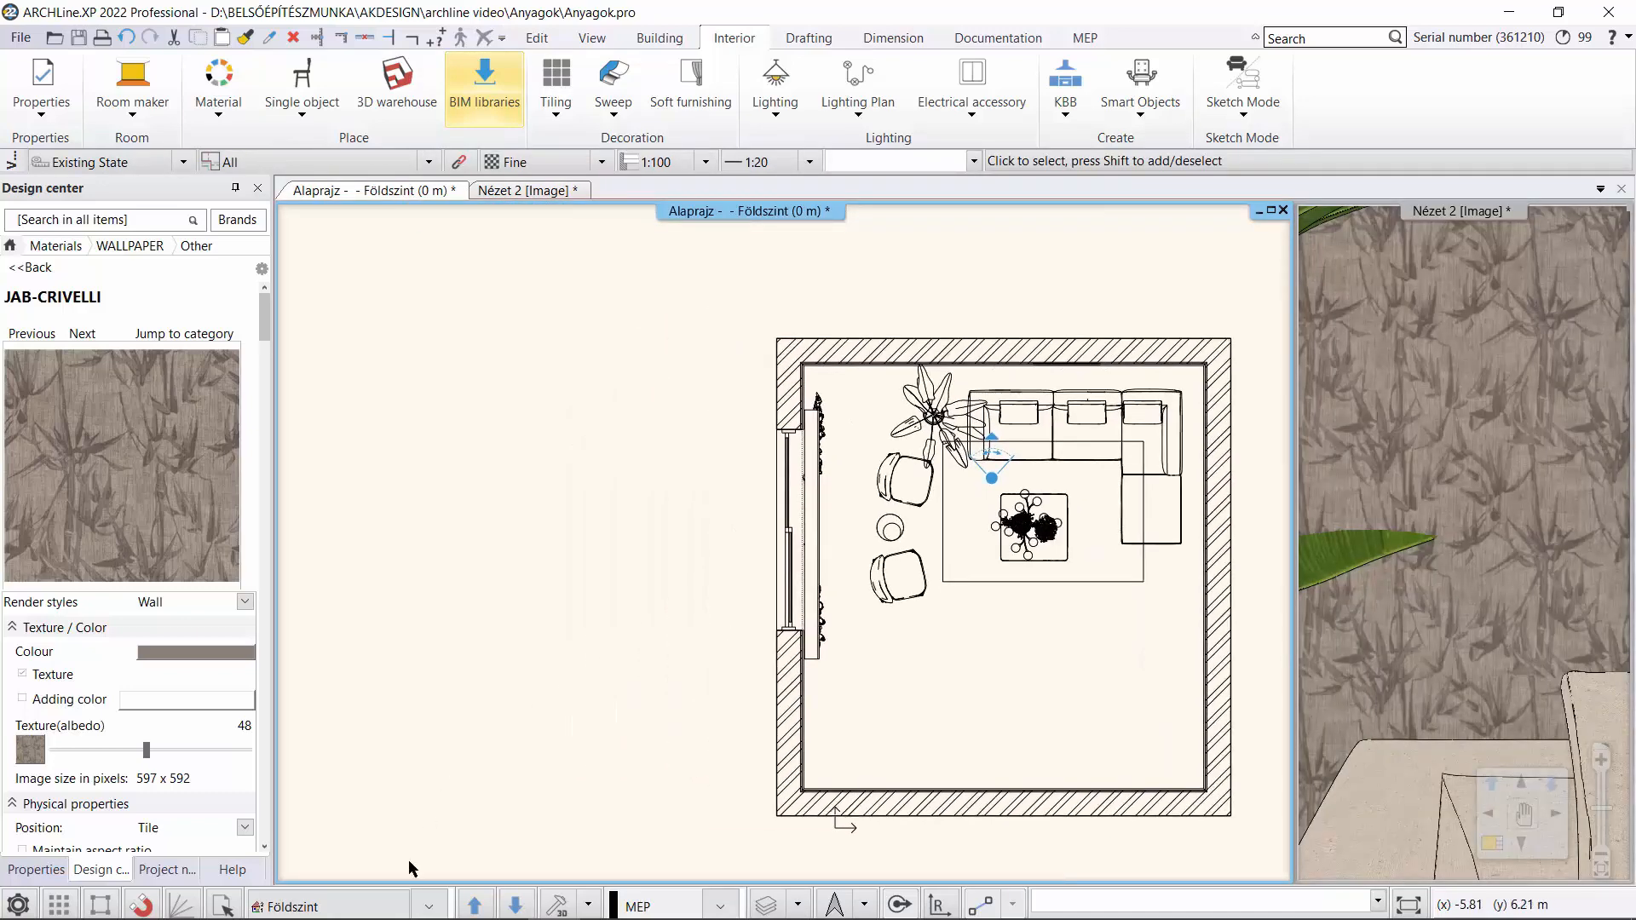
left_click(184, 913)
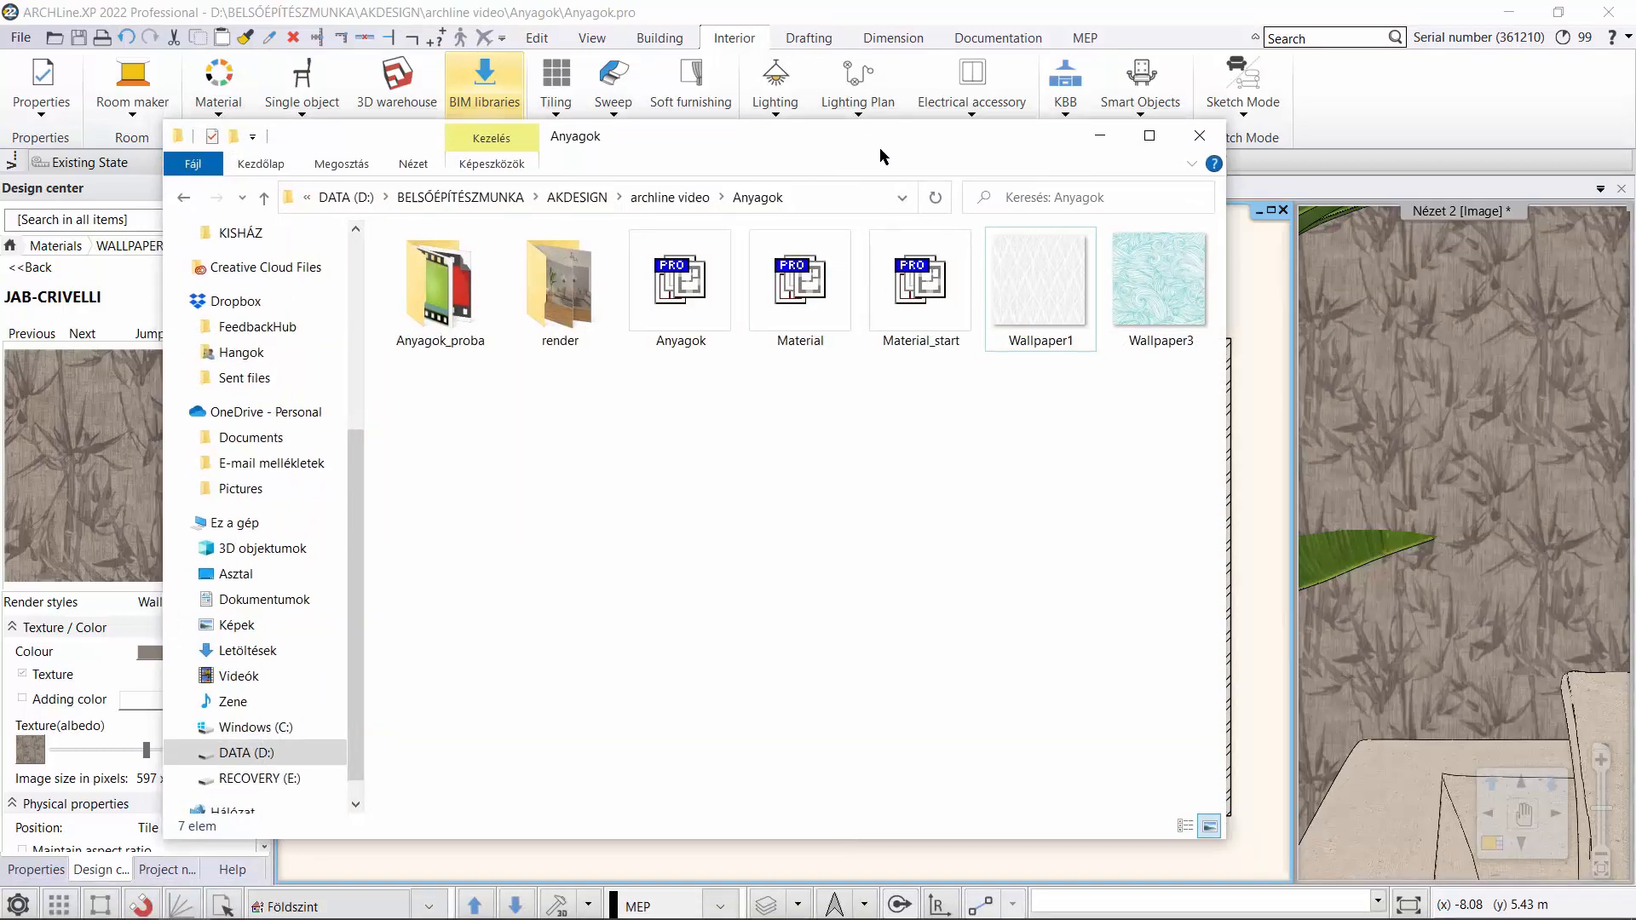
left_click_drag(879, 137, 1363, 354)
left_click_drag(1493, 508, 569, 436)
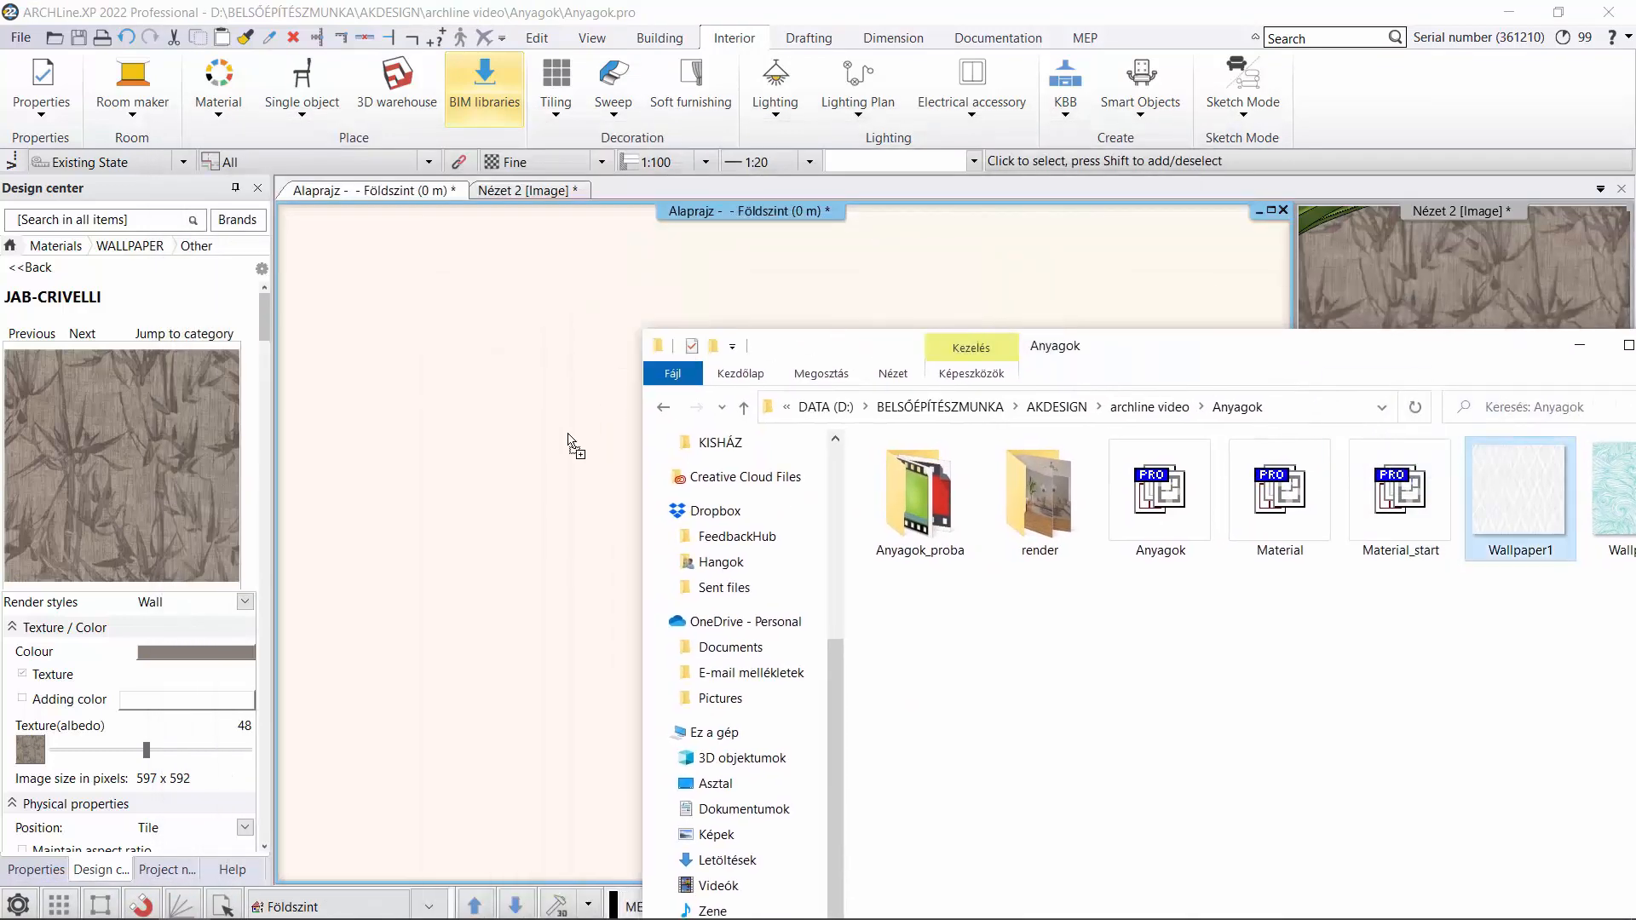
left_click(598, 481)
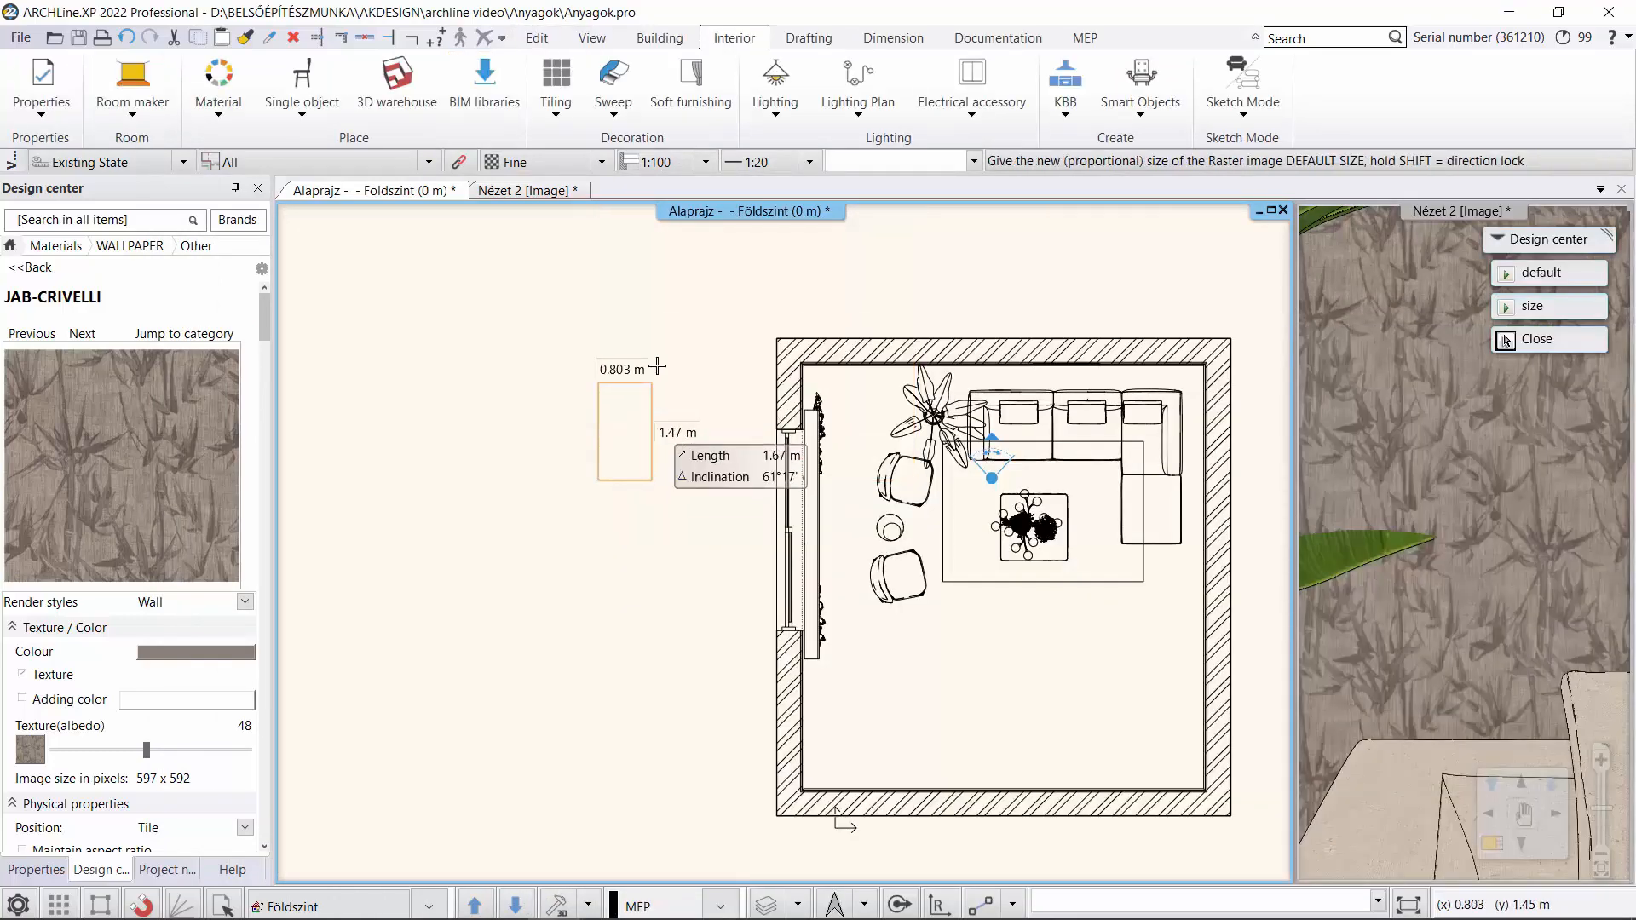
left_click(701, 347)
- Save the inserted image as a material named Wallpaper1 in the WALLPAPER category, Other subcategory, with generic producer
scroll(713, 512, "up", 2)
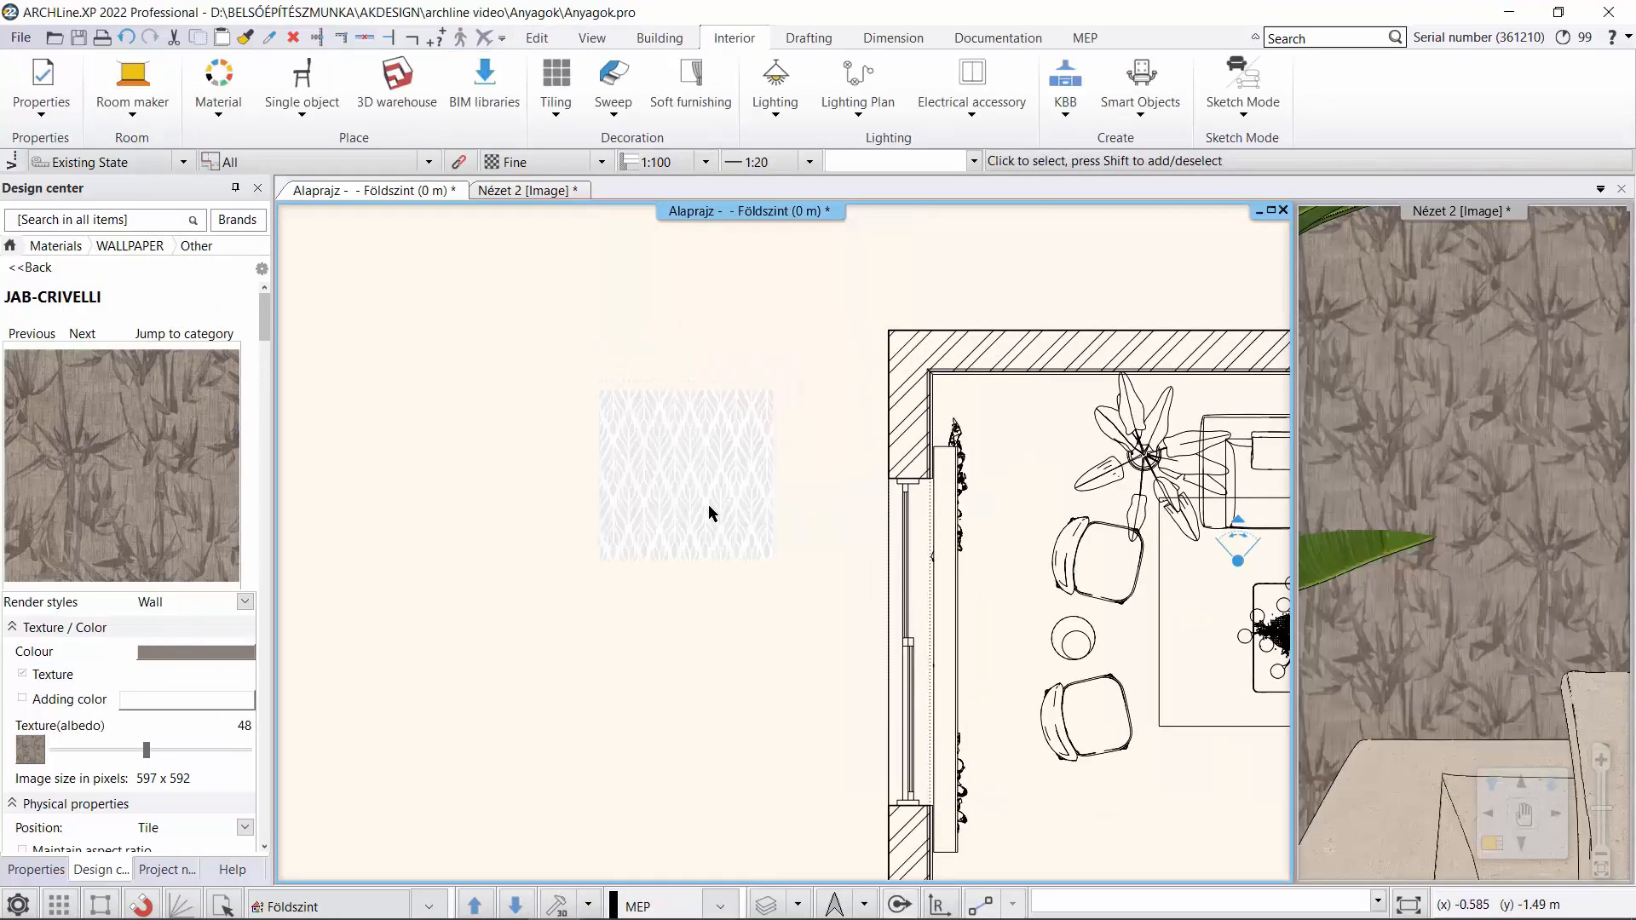
scroll(712, 512, "up", 2)
left_click(712, 422)
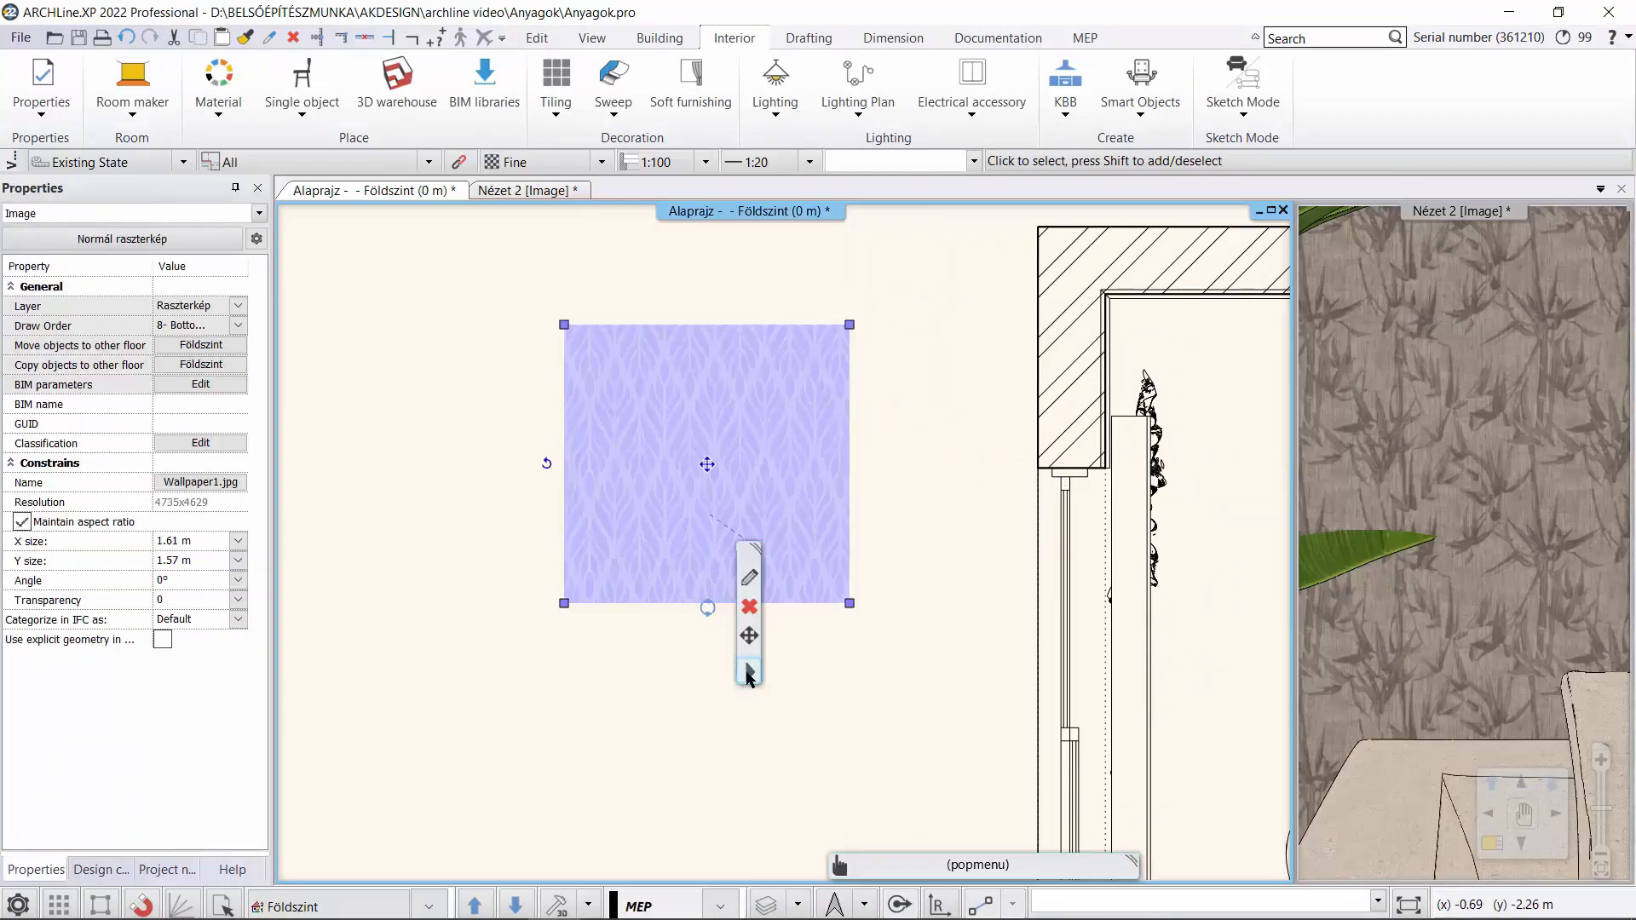
left_click(748, 673)
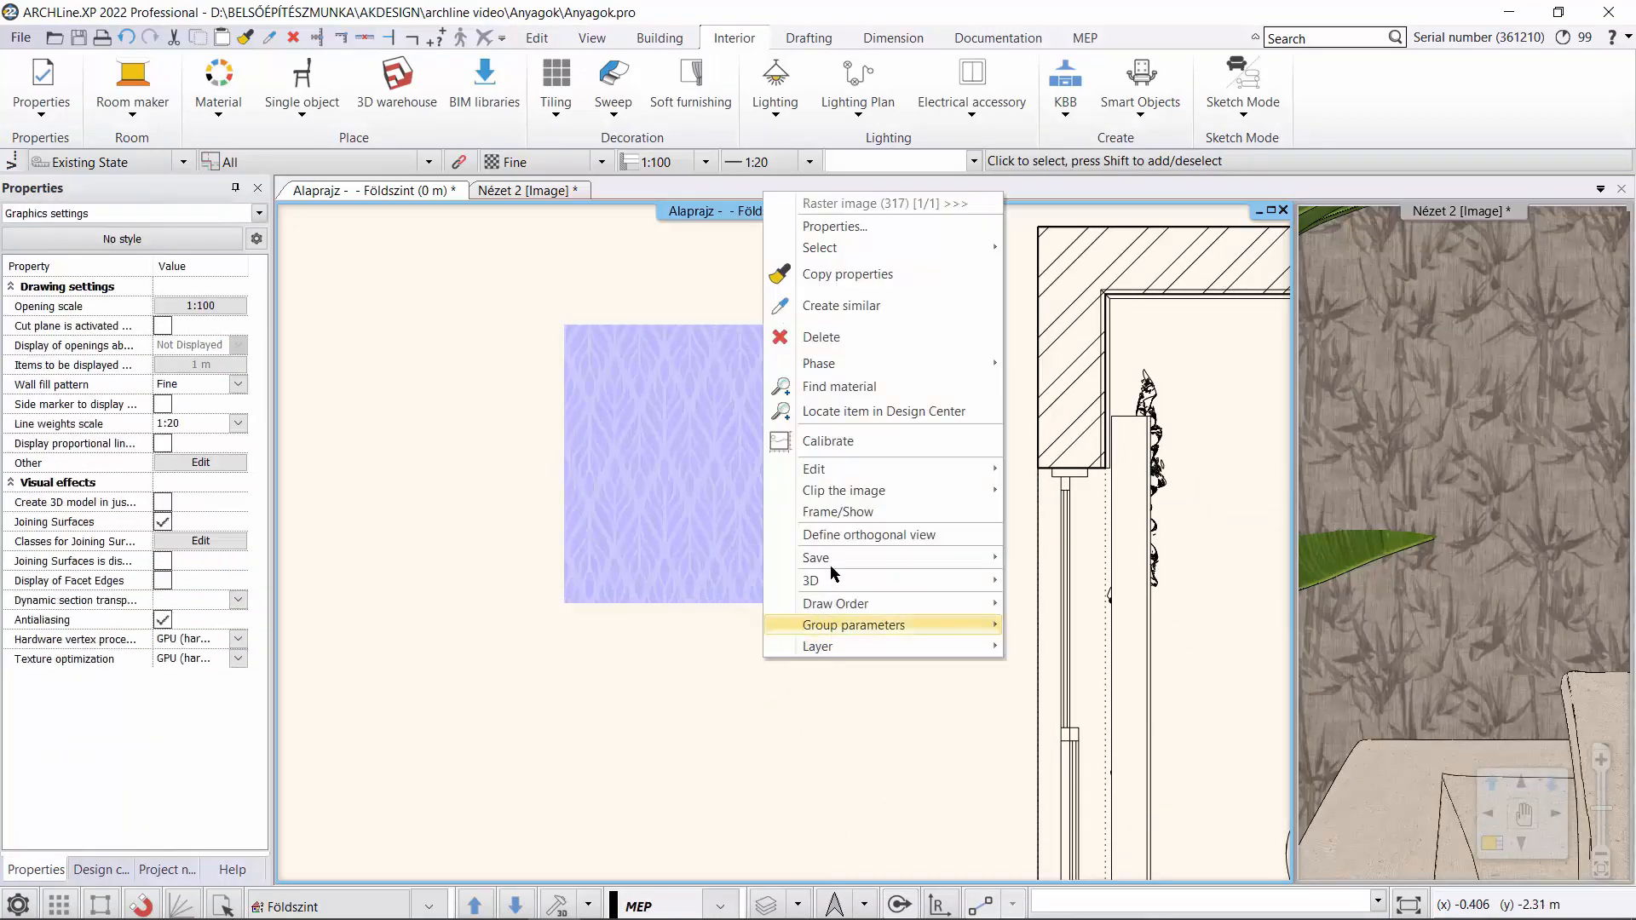
left_click(1057, 560)
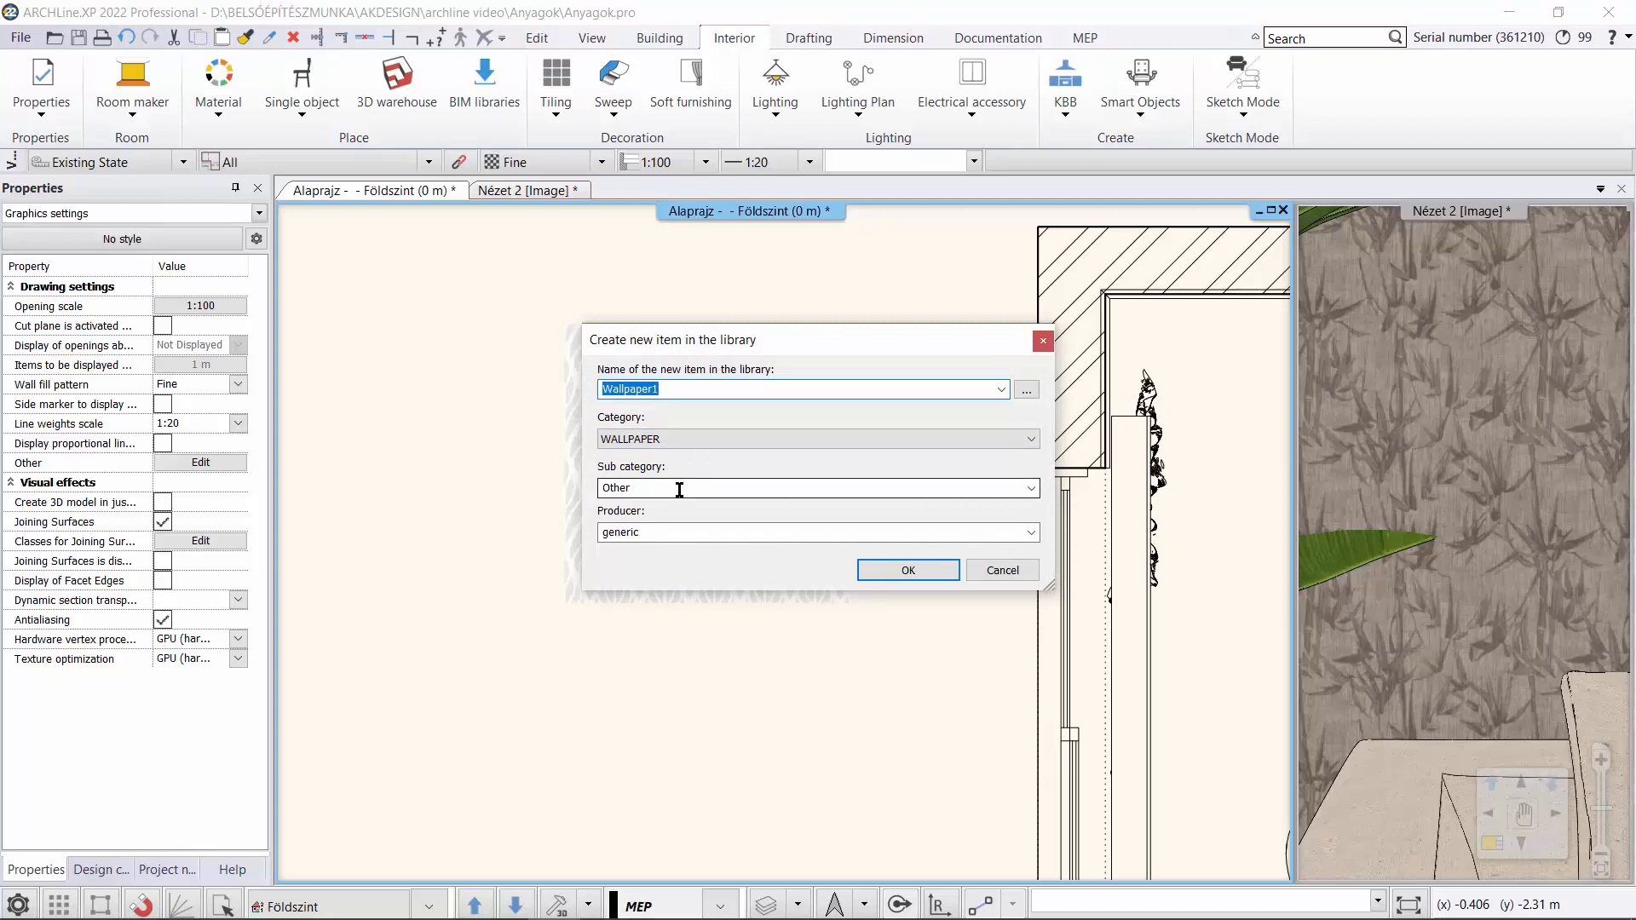
left_click(908, 571)
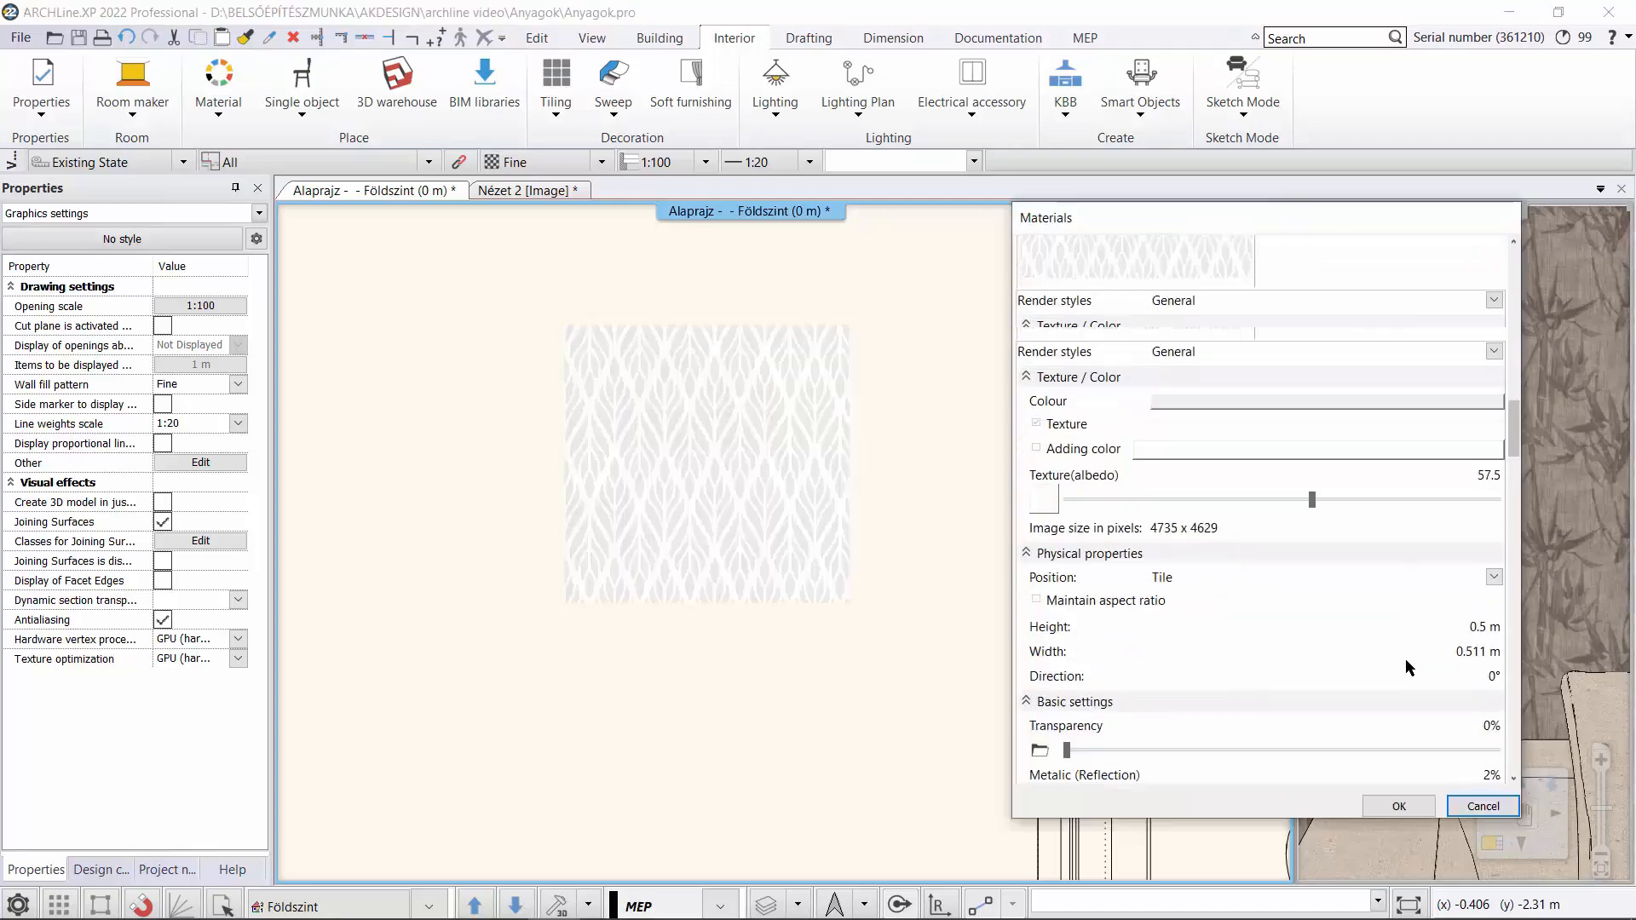
- Maintain the Wallpaper1 texture's aspect ratio, set its width to 0.7 m and accept the material
left_click(1068, 550)
left_click(1491, 602)
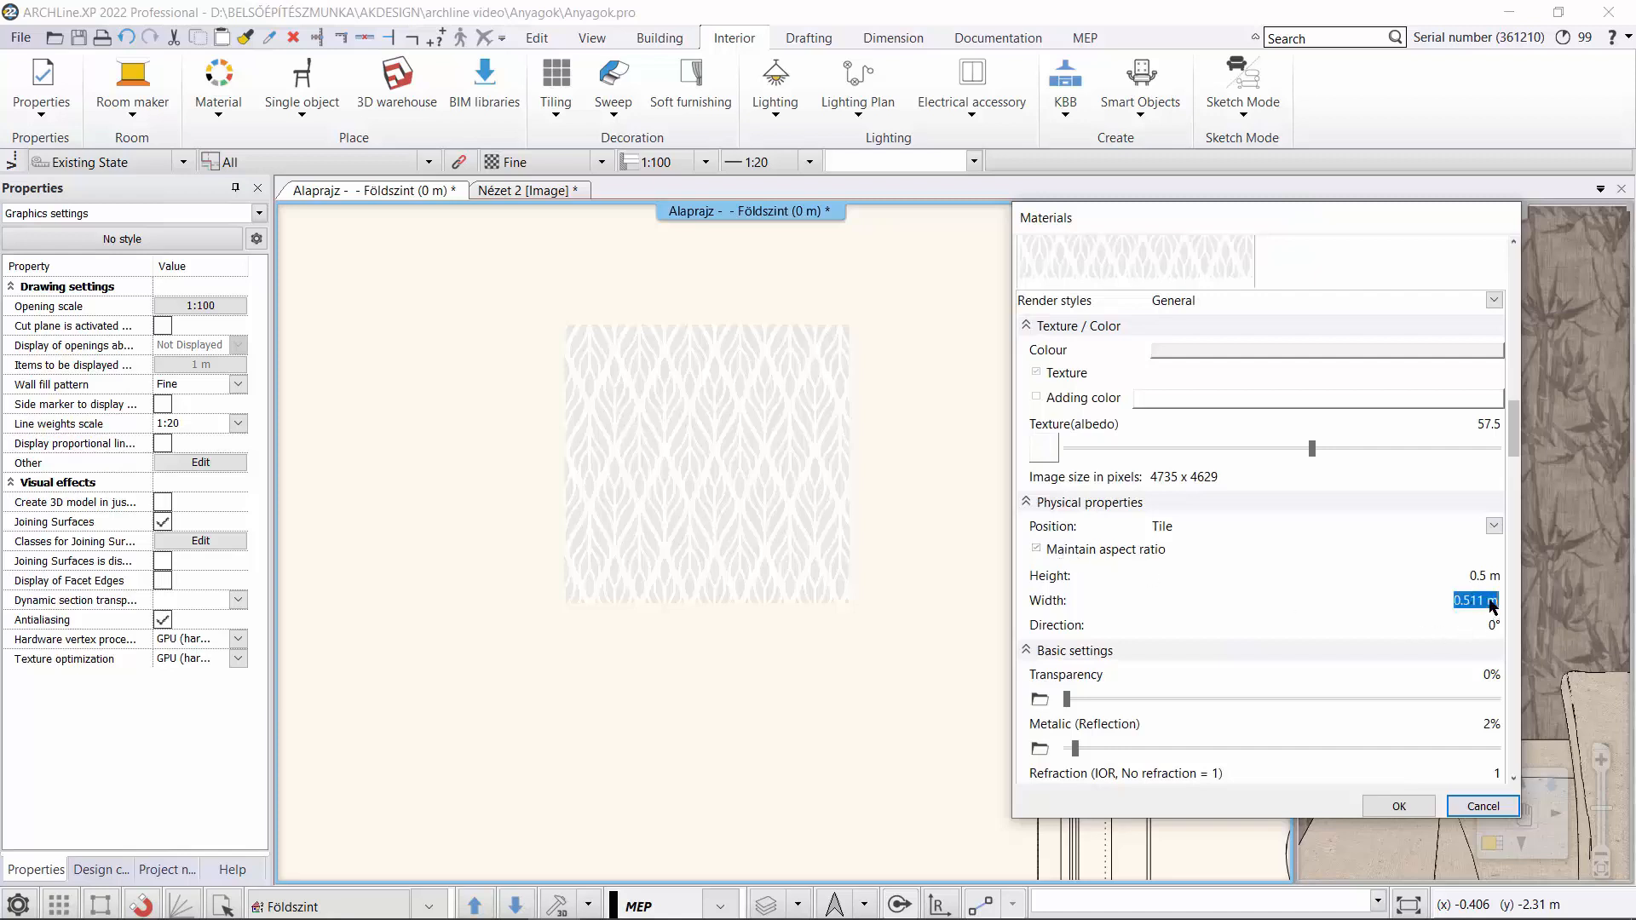
type("0.7m")
key("Return")
left_click(1403, 808)
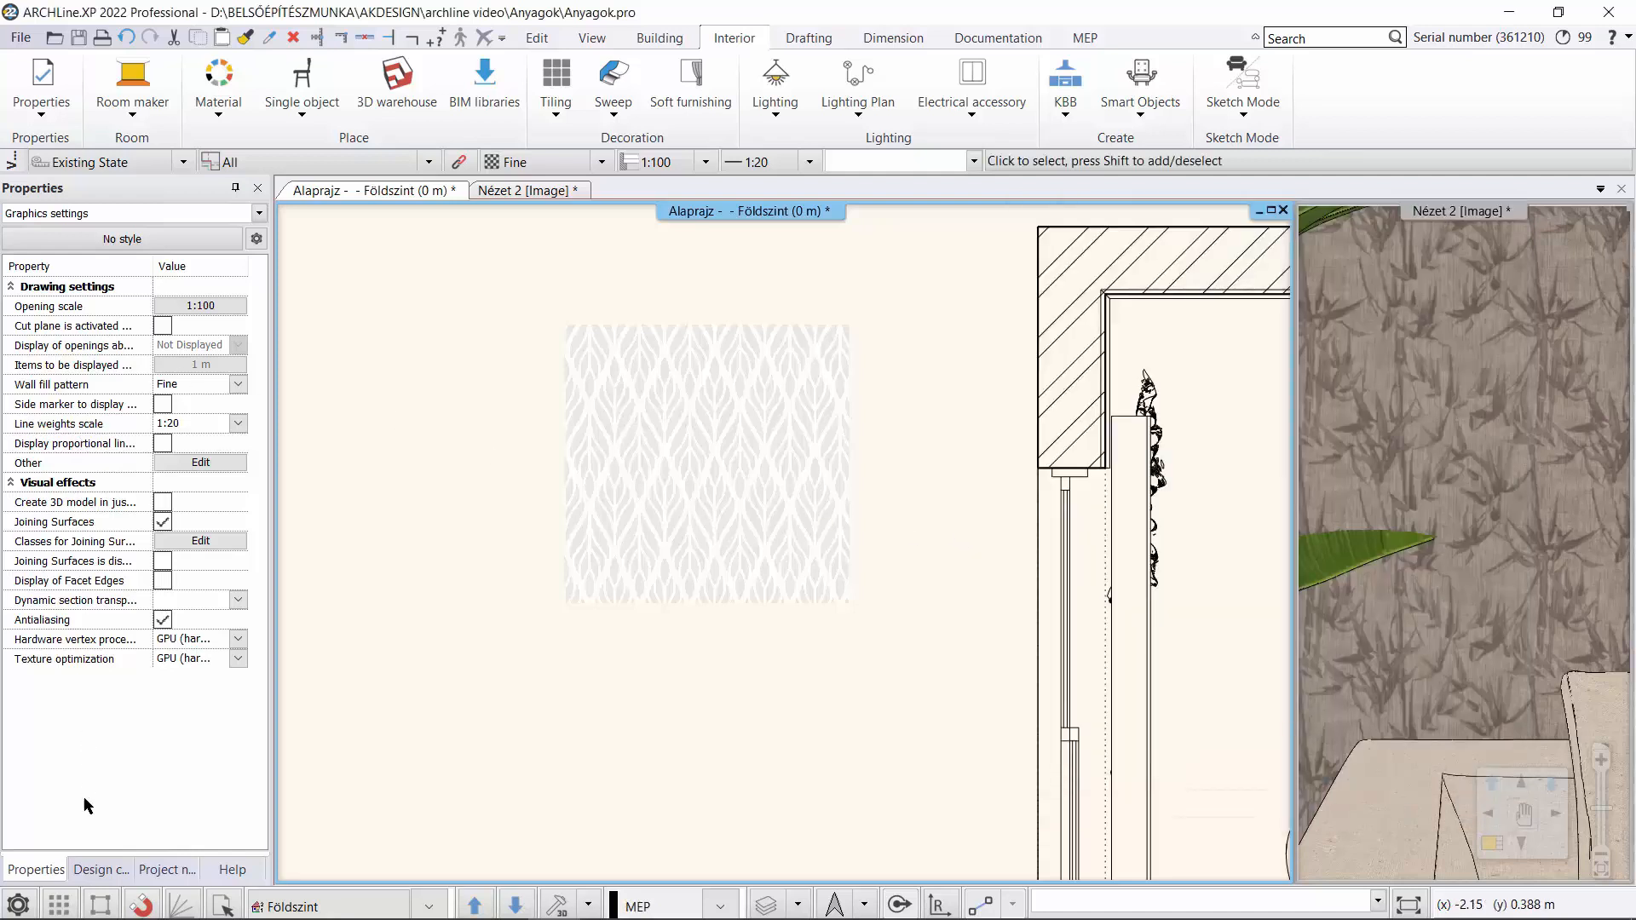
- Show the Other subcategory of the WALLPAPER materials in the Design center library
left_click(100, 869)
left_click(11, 256)
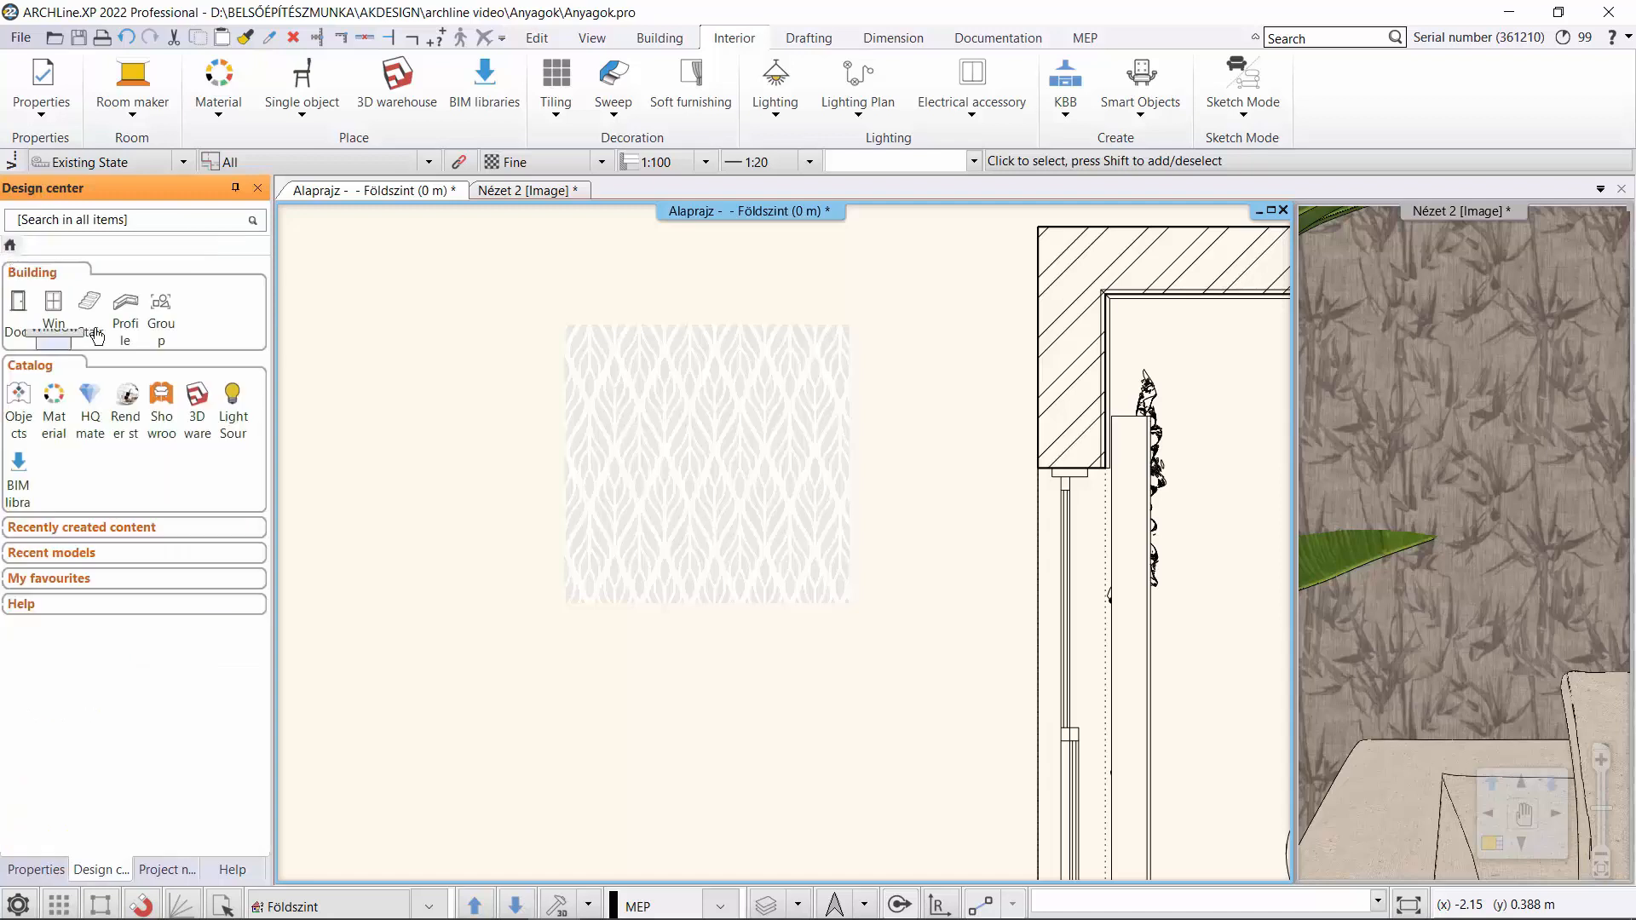
left_click(98, 402)
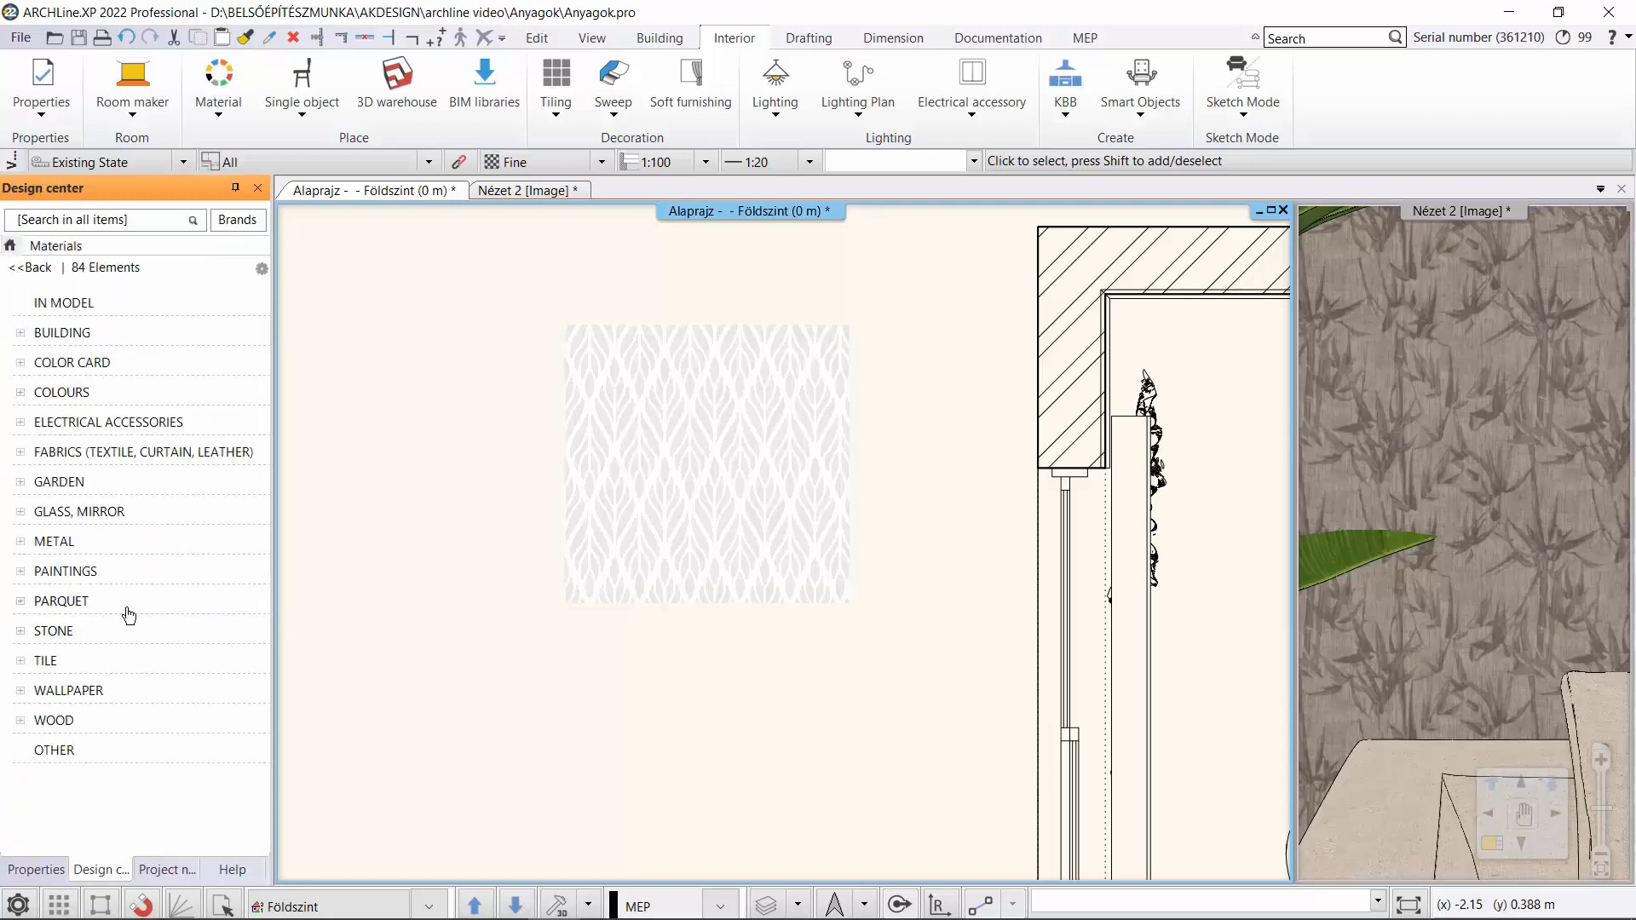
left_click(111, 691)
left_click(94, 751)
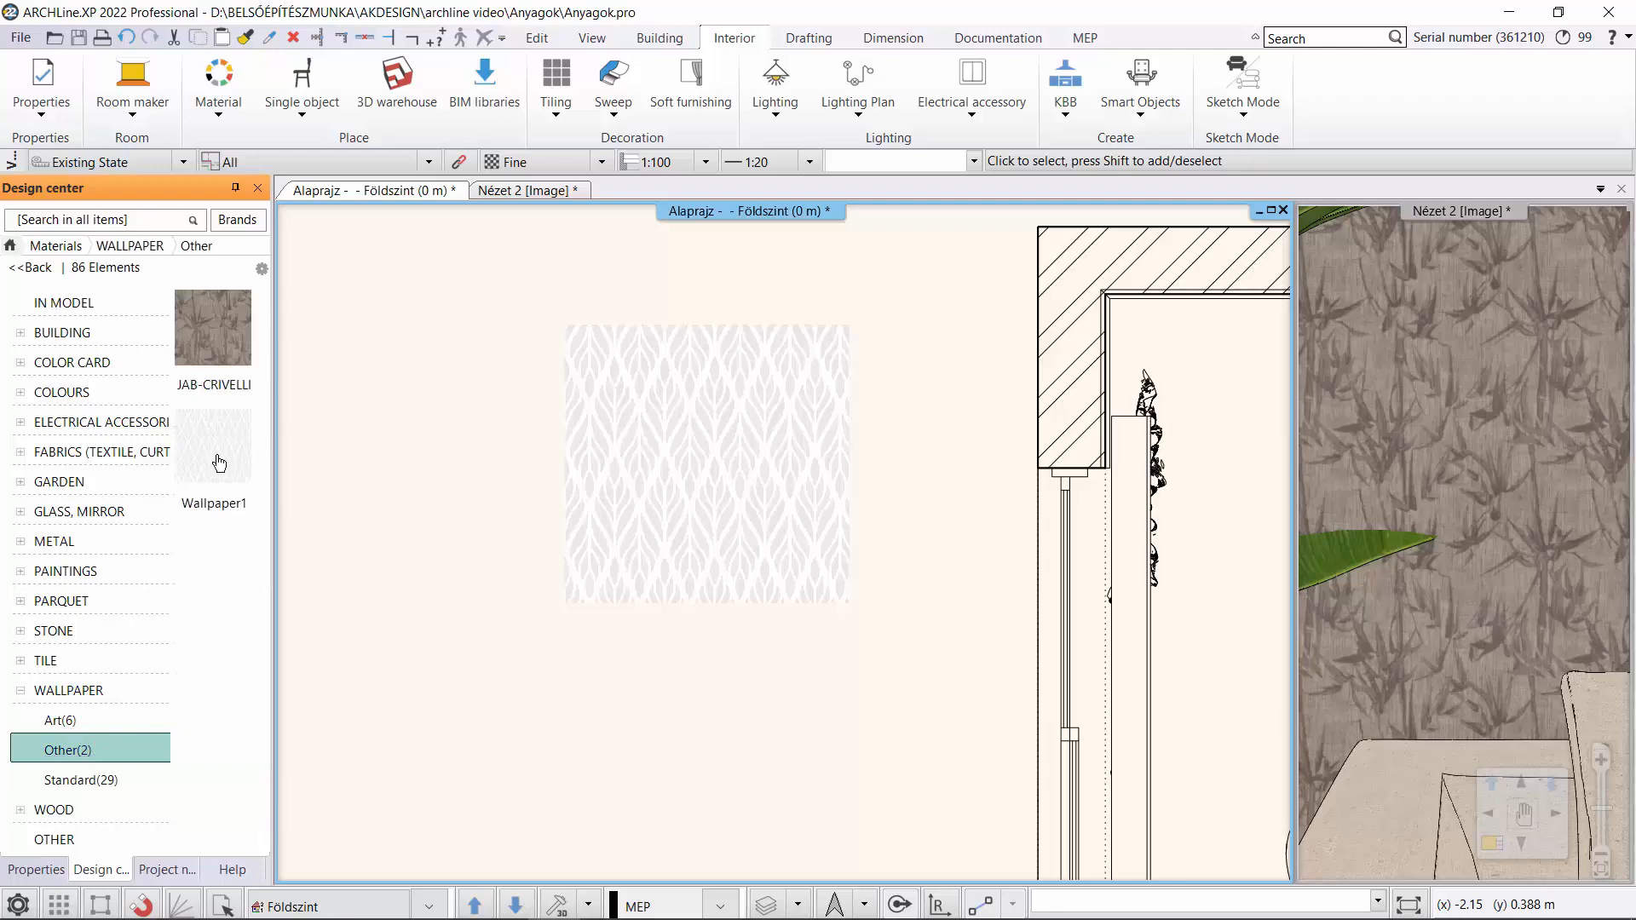
- Apply the Wallpaper1 material to the wall behind the sofa in the Nézet 2 view and check its pattern up close
left_click_drag(219, 463, 1348, 542)
left_click(507, 189)
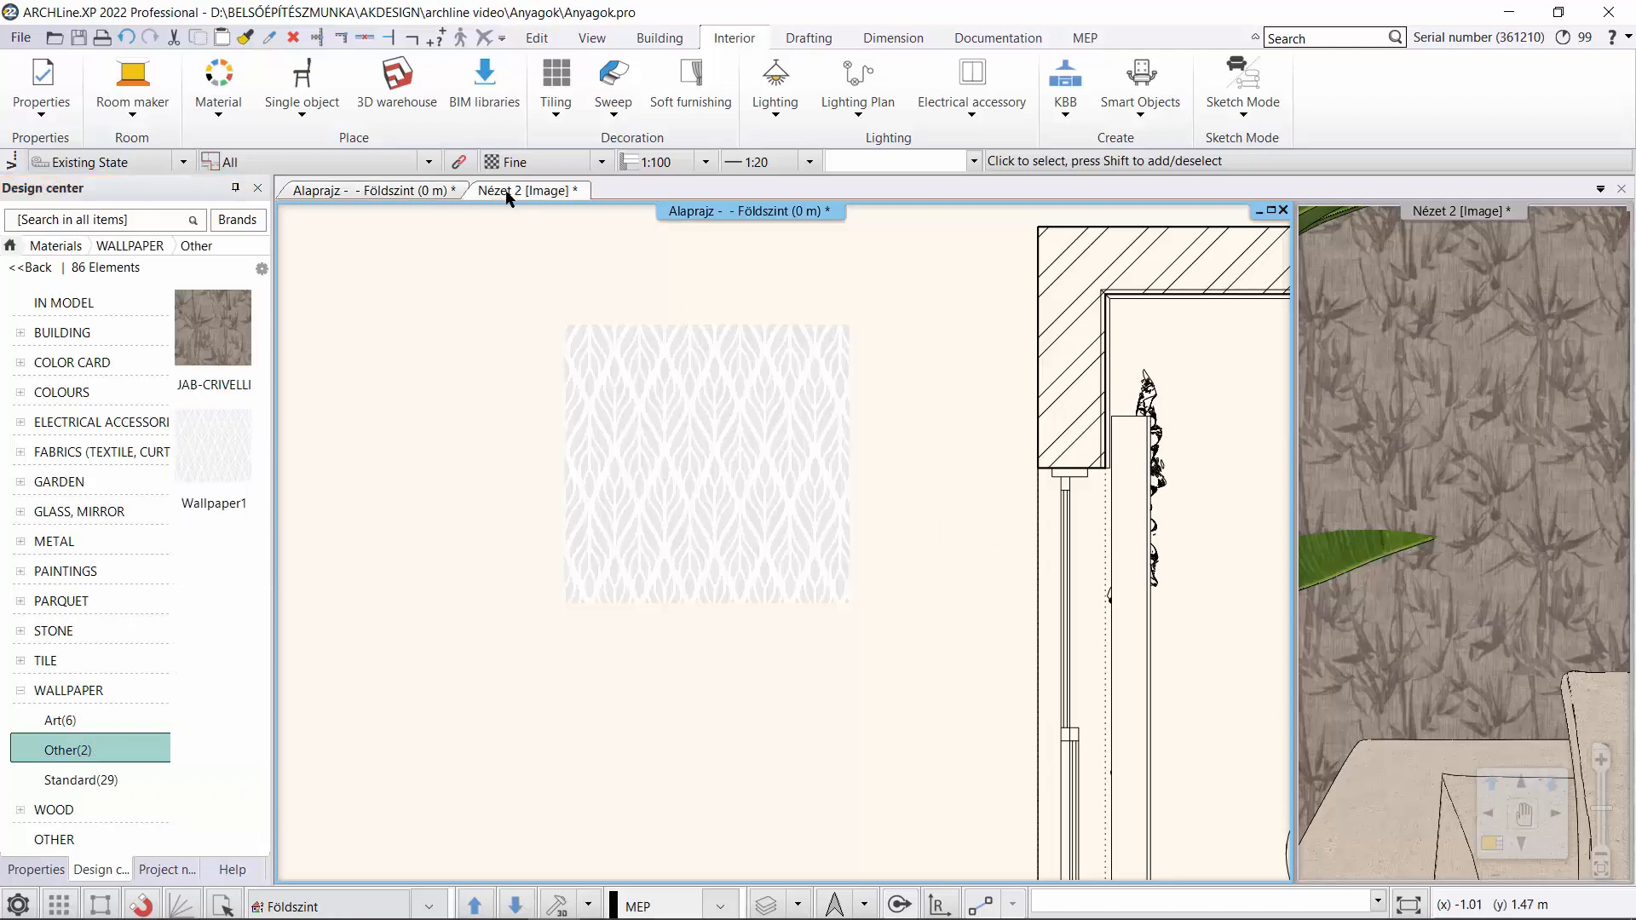
left_click(227, 449)
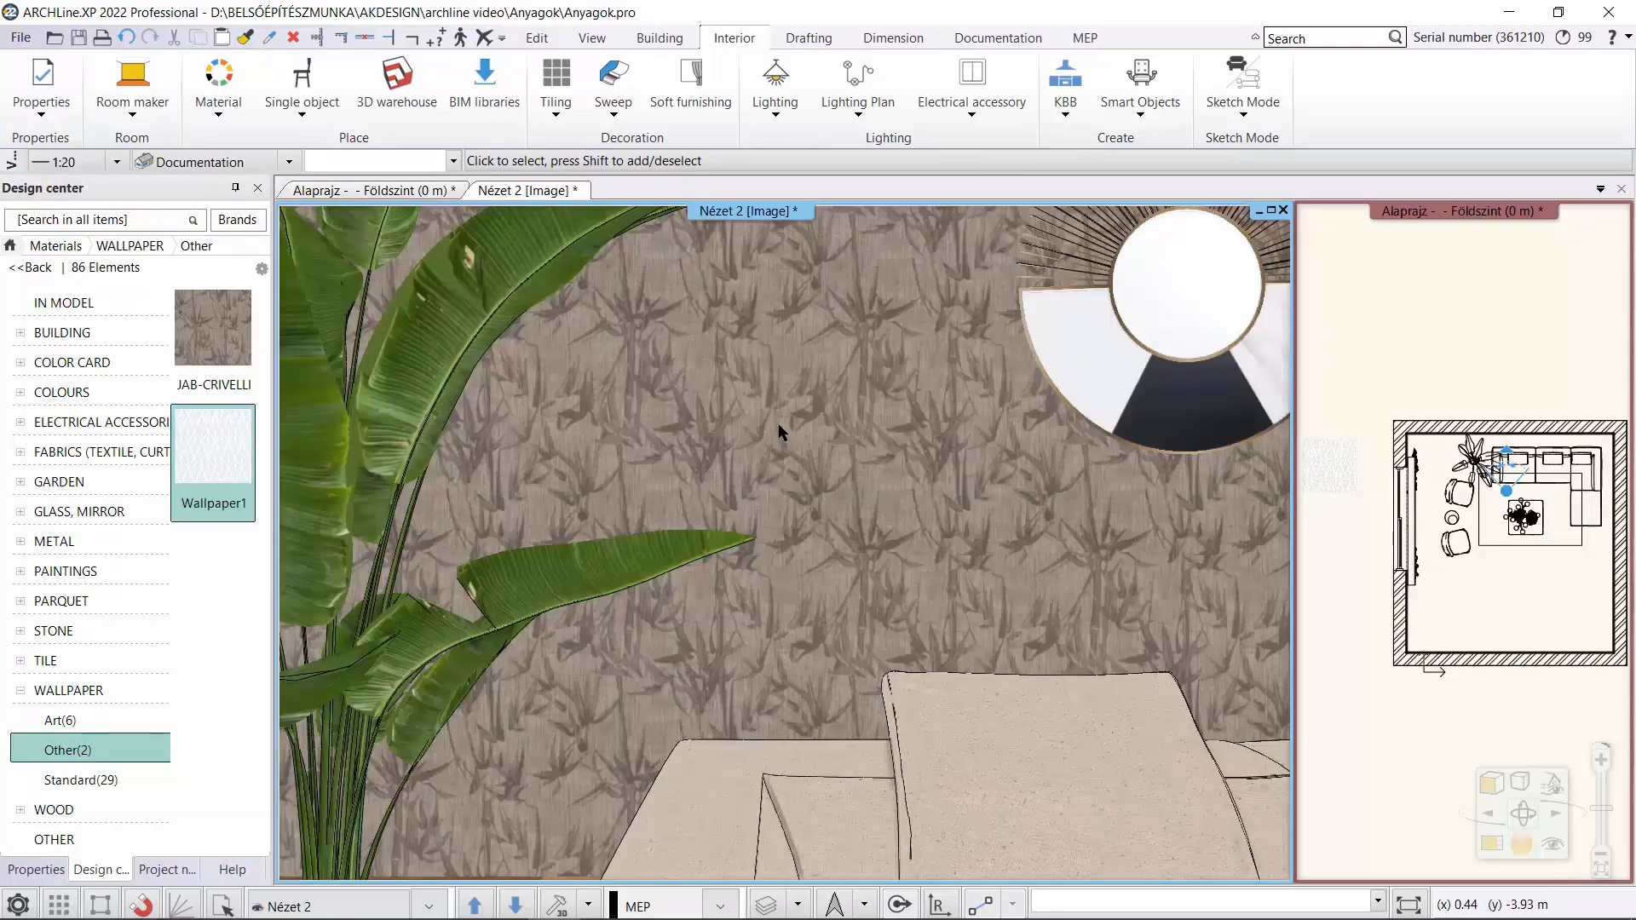
mouse_move(230, 452)
left_mouse_down()
mouse_move(379, 471)
mouse_move(850, 440)
left_mouse_up()
left_click(869, 443)
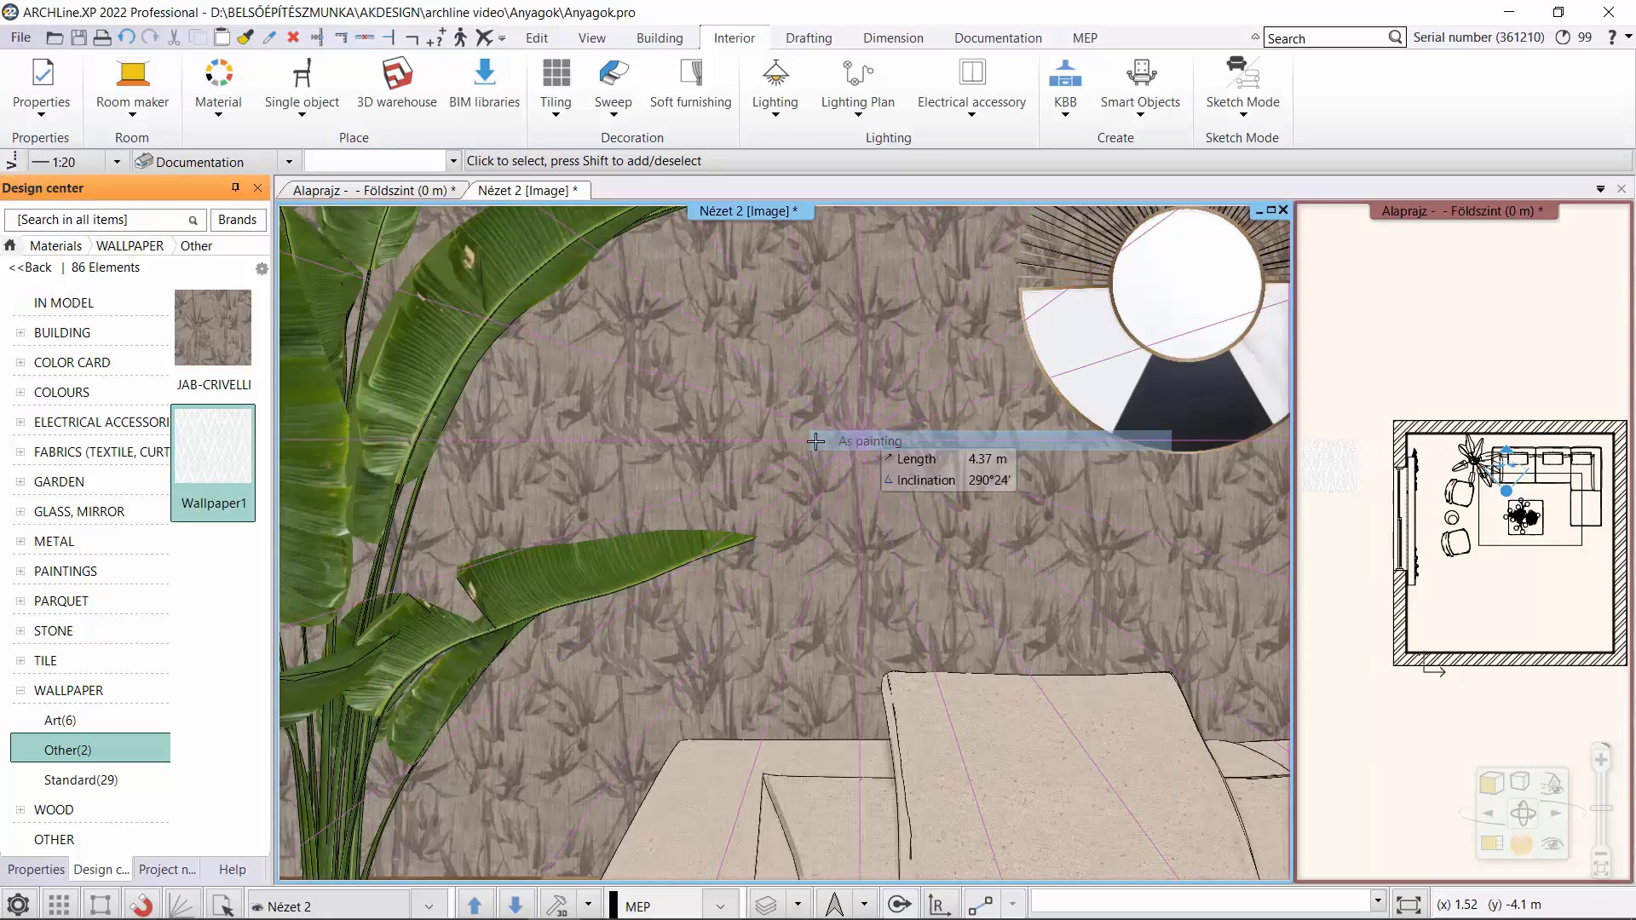
left_click(825, 447)
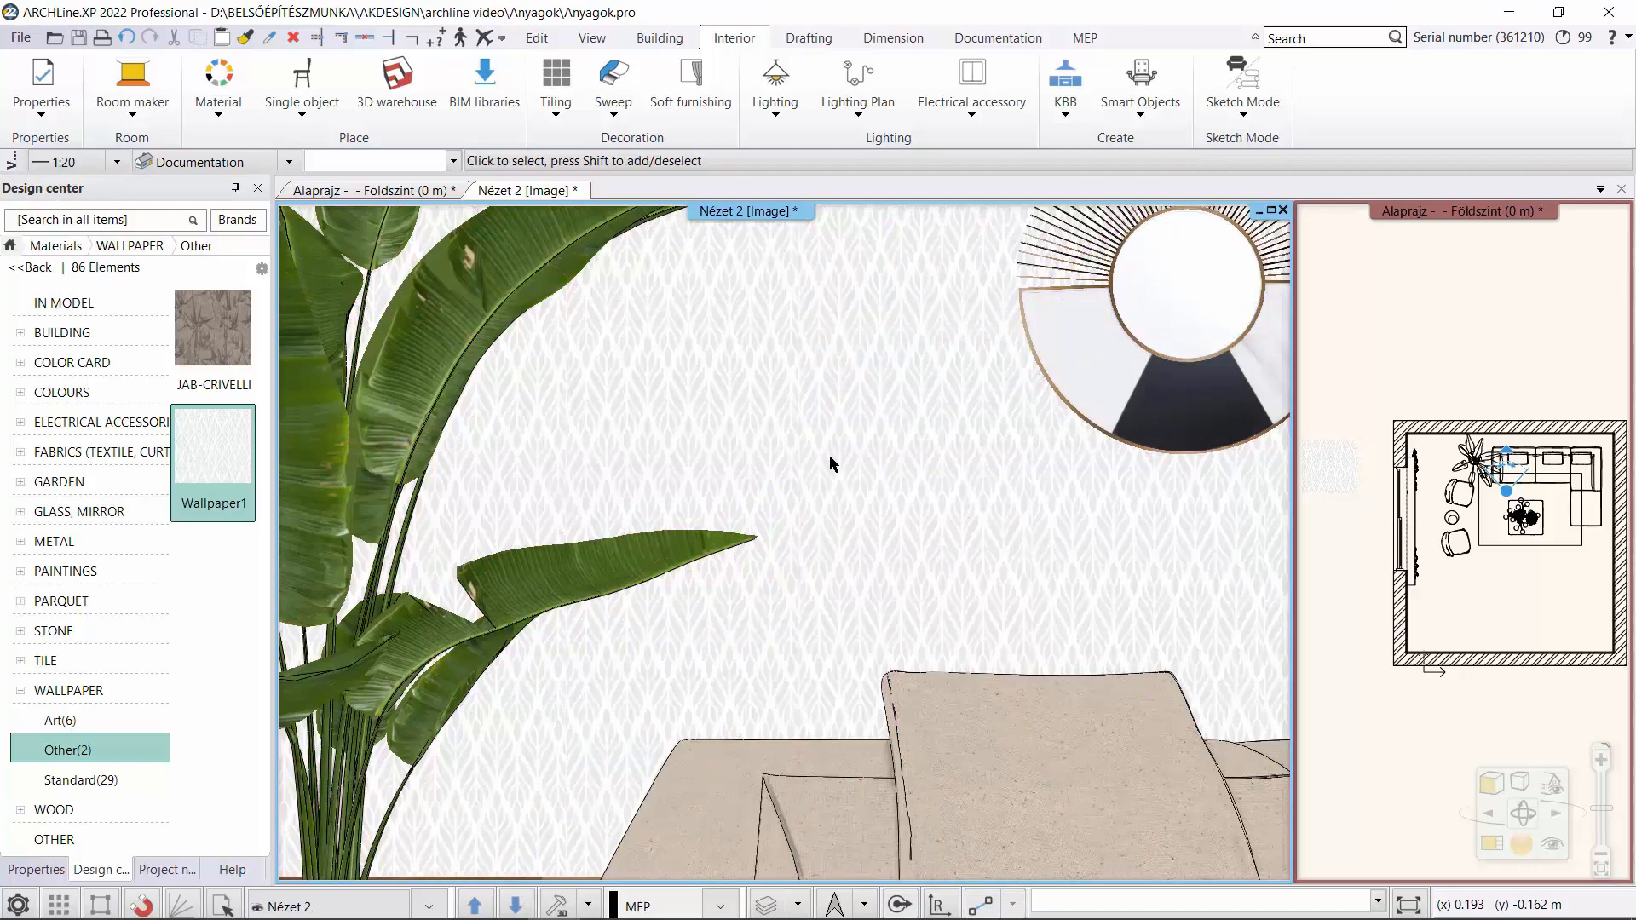
scroll(831, 457, "up", 3)
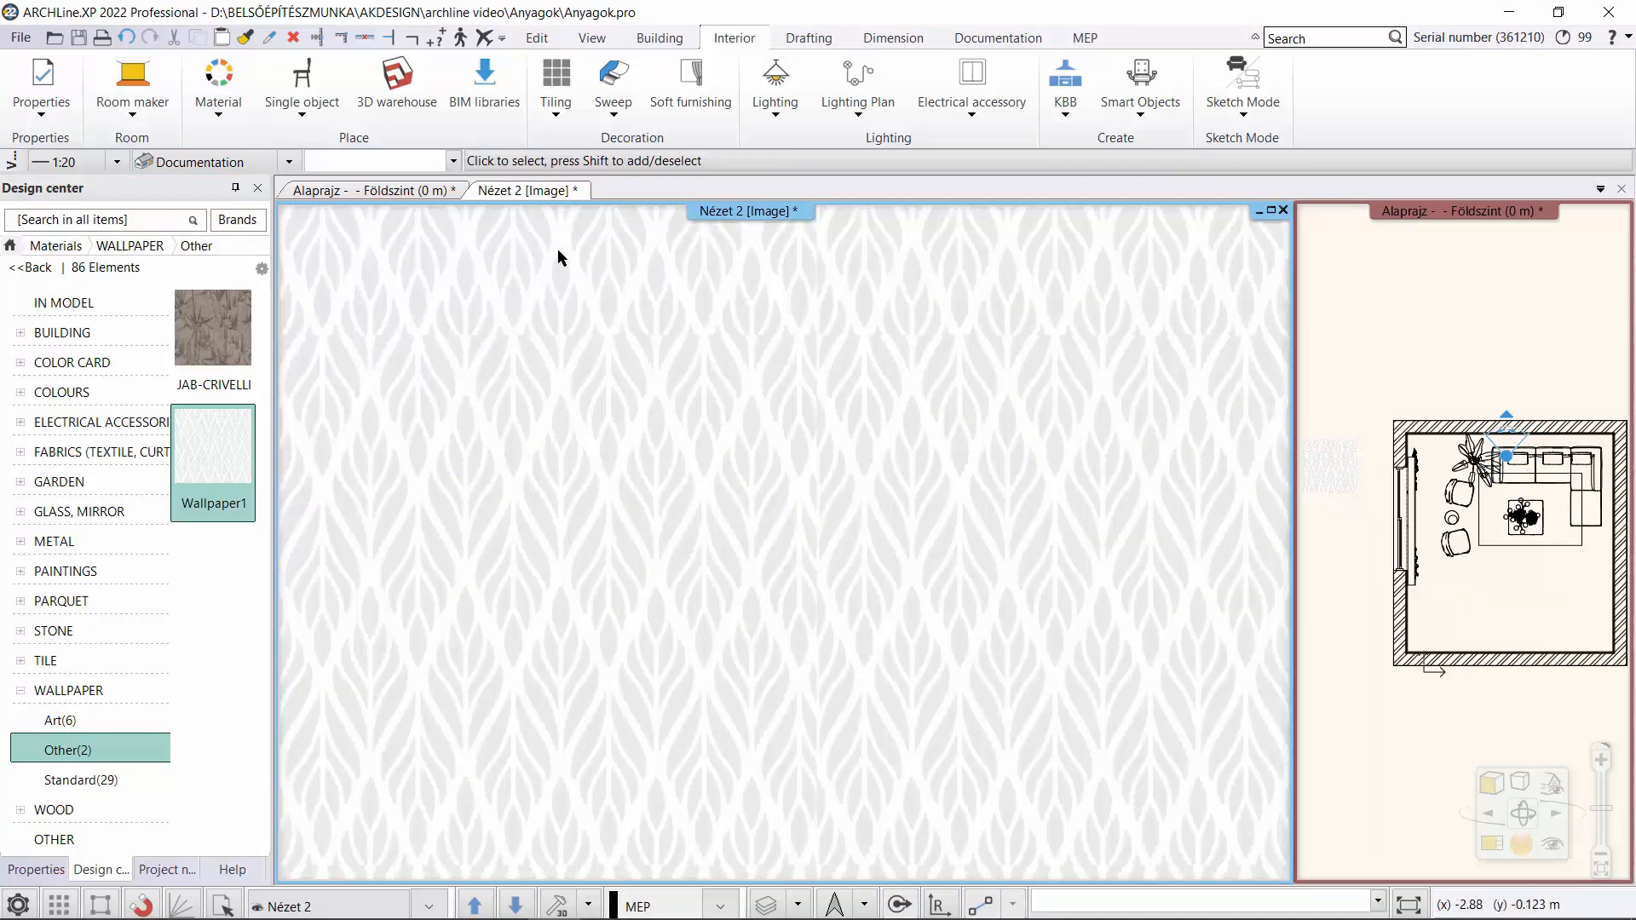
- Start Make seamless pattern on the floor plan's wallpaper image and offset its lower edge upward to match the leaf repeat
left_click(427, 193)
scroll(414, 349, "up", 4)
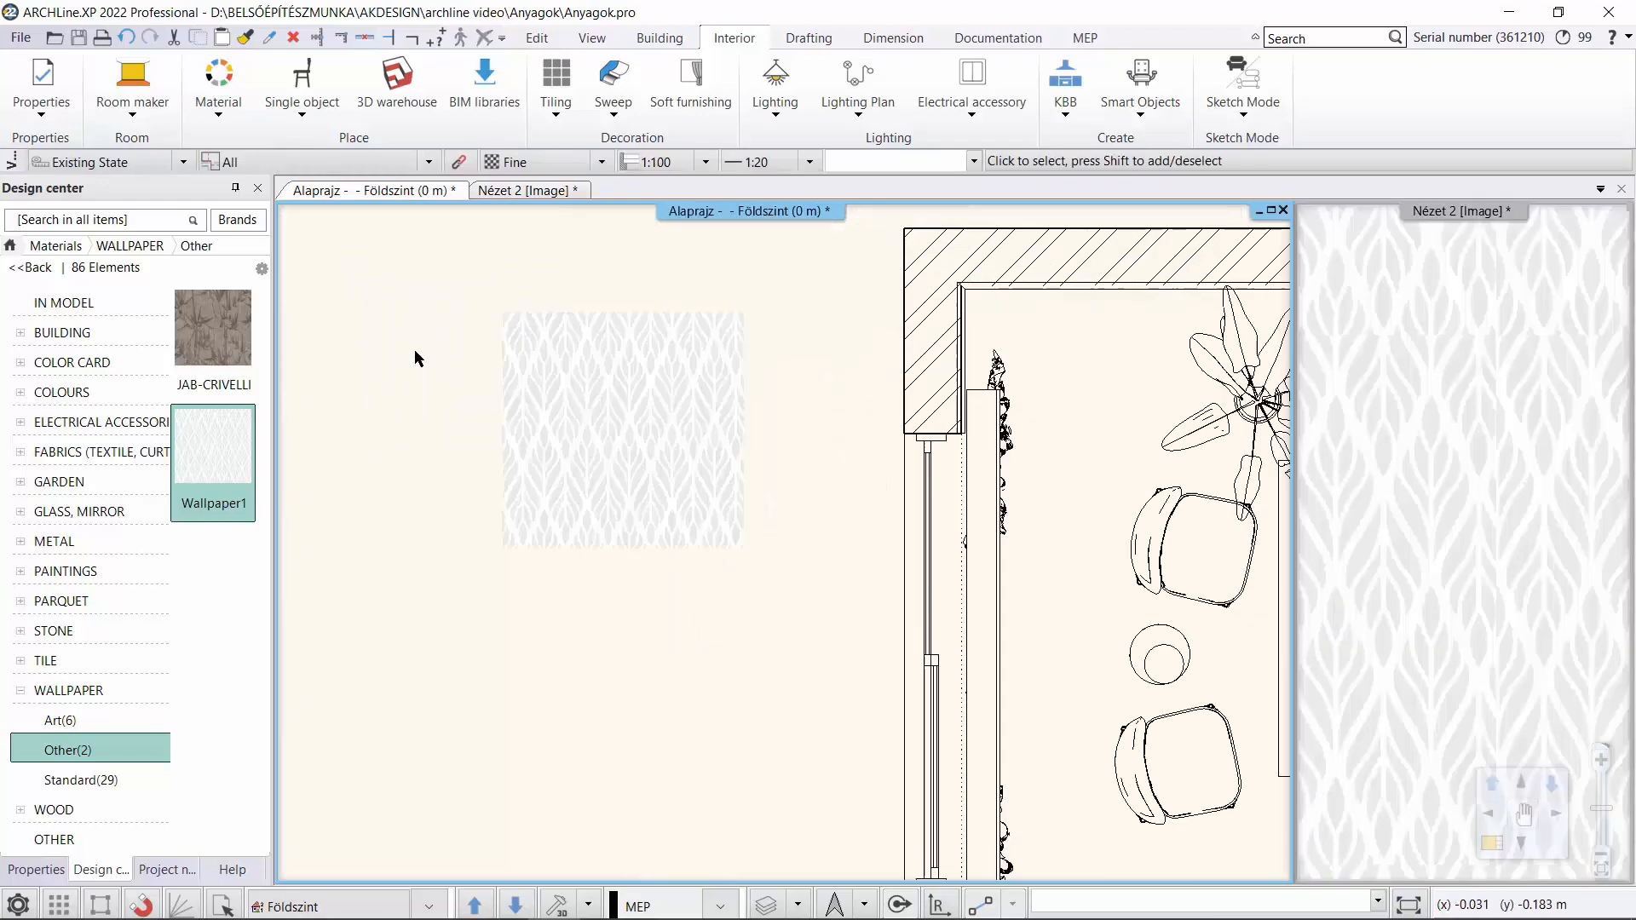
left_click(712, 475)
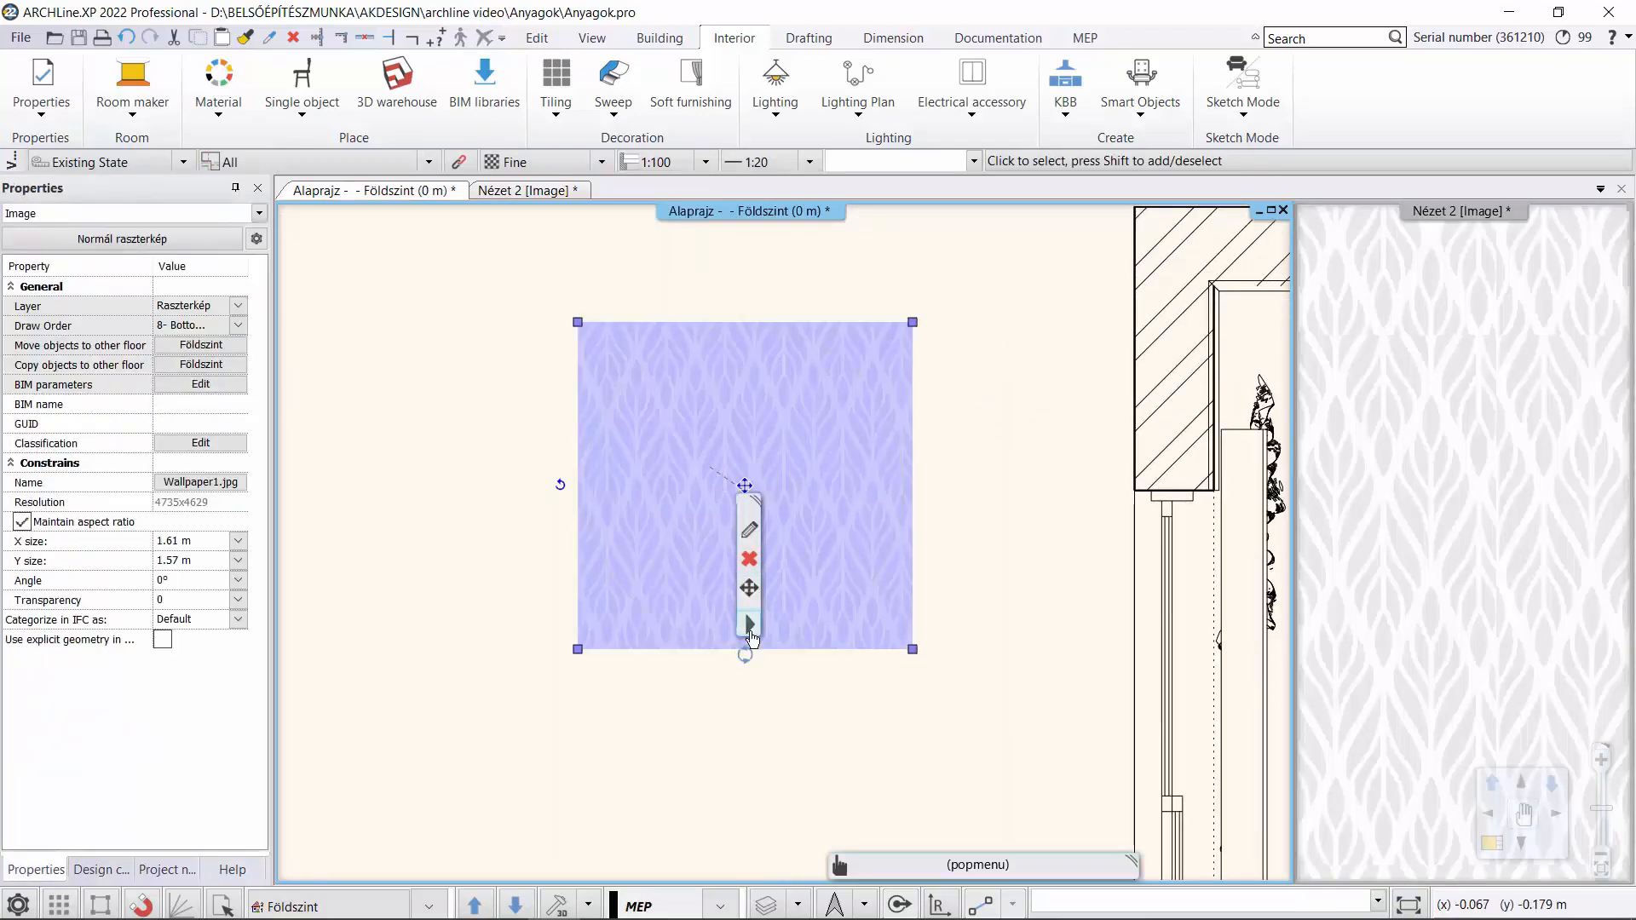
right_click(775, 583)
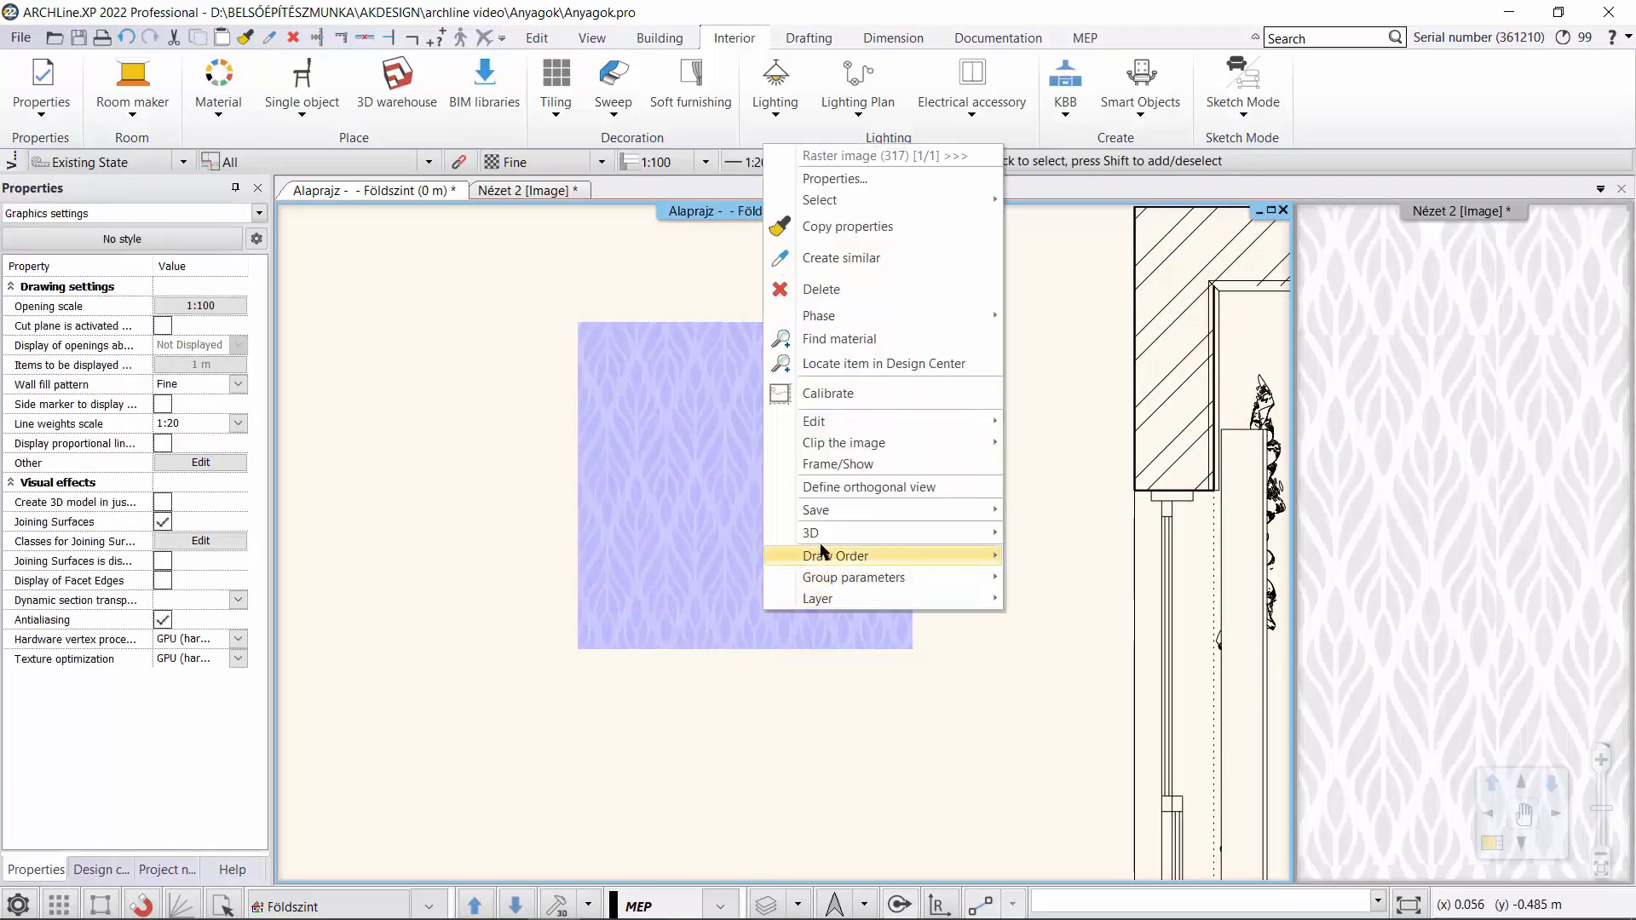
mouse_move(856, 421)
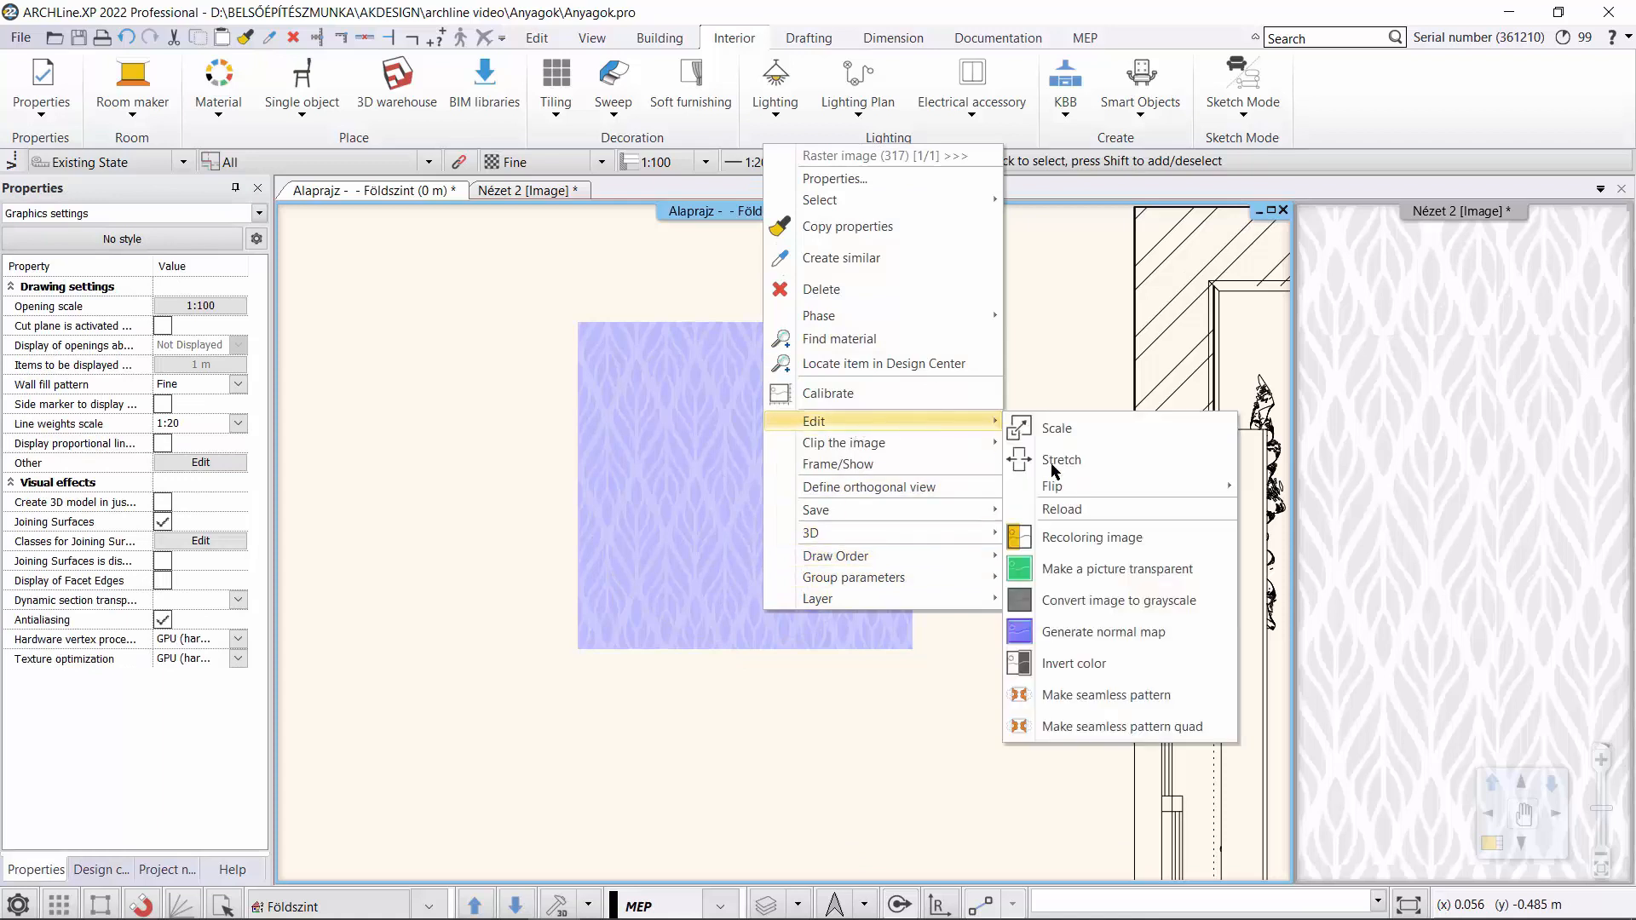
left_click(1162, 696)
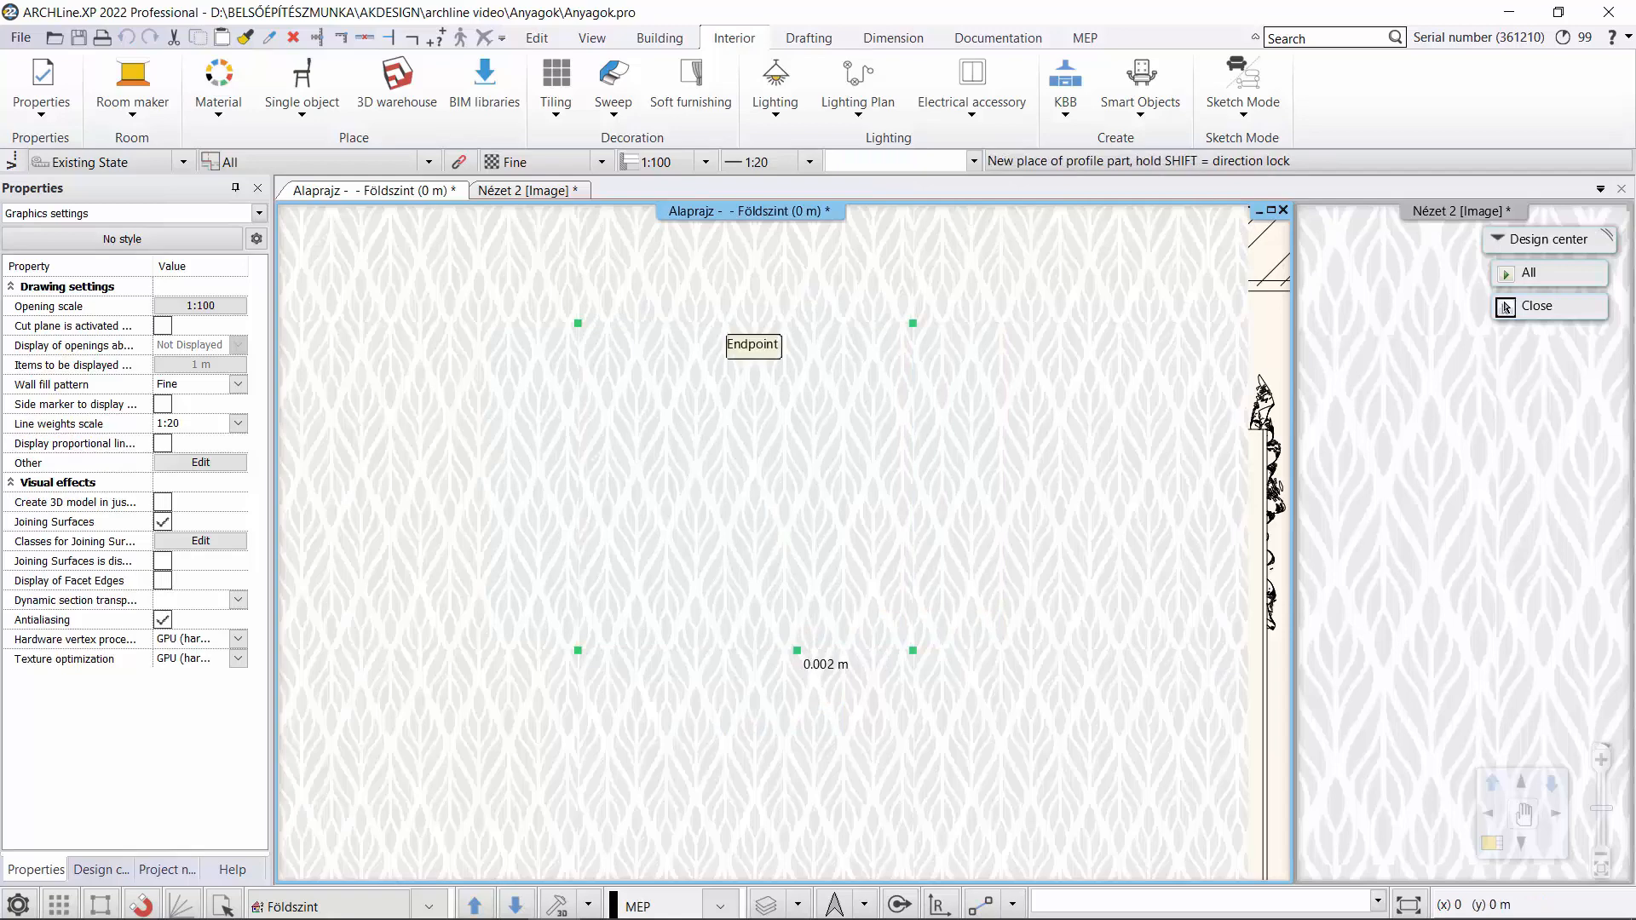
scroll(781, 635, "up", 2)
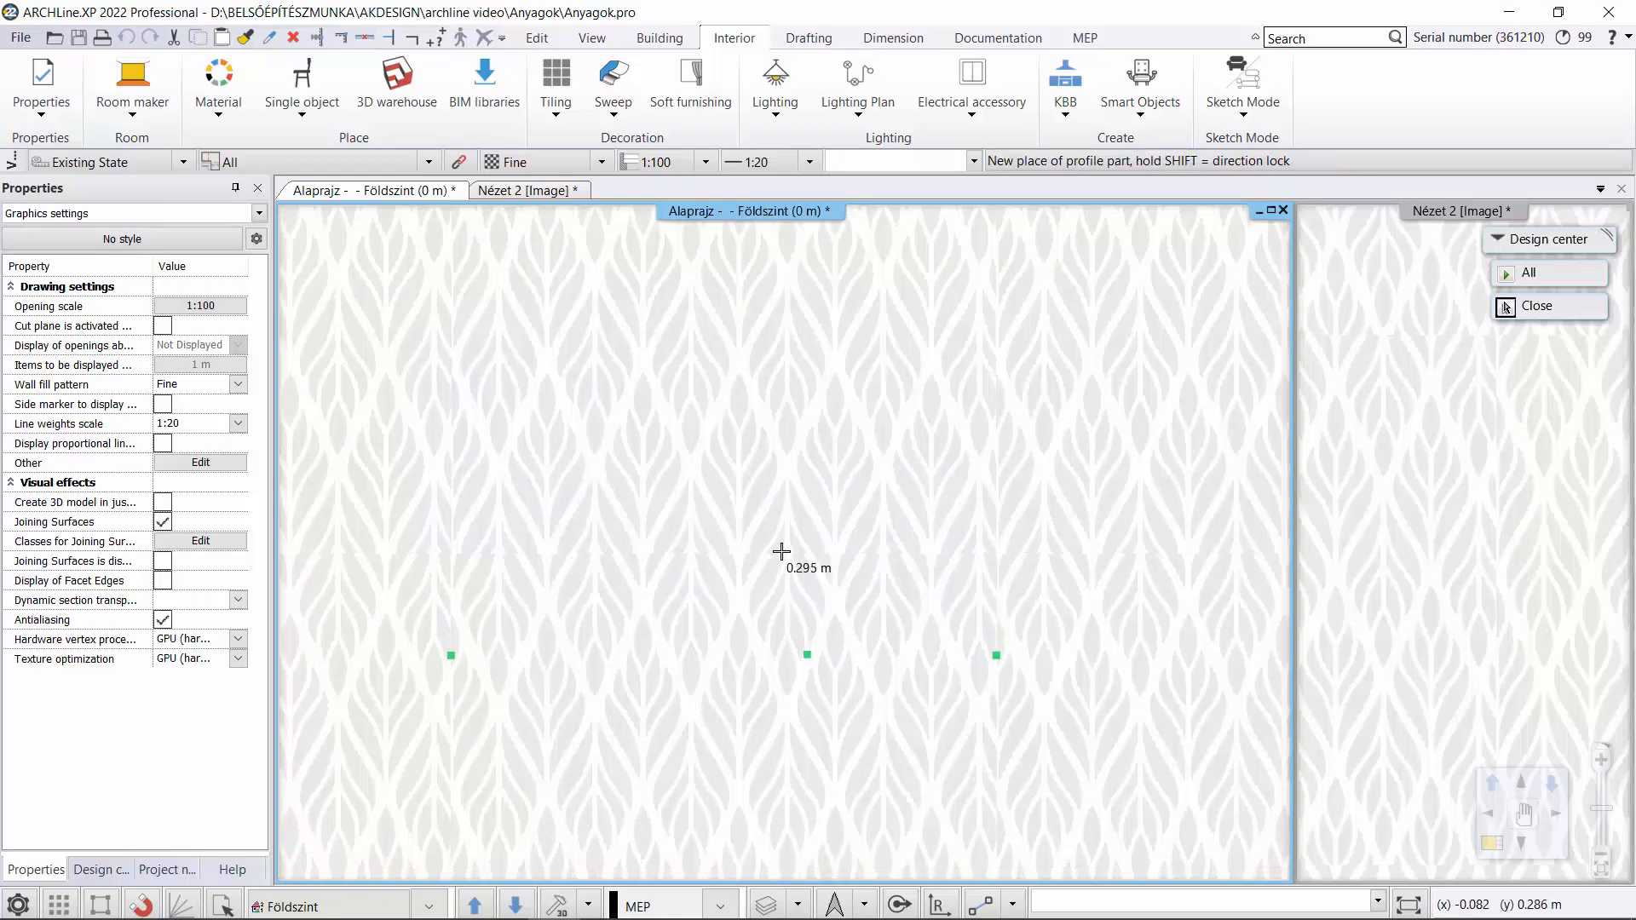
left_click(775, 505)
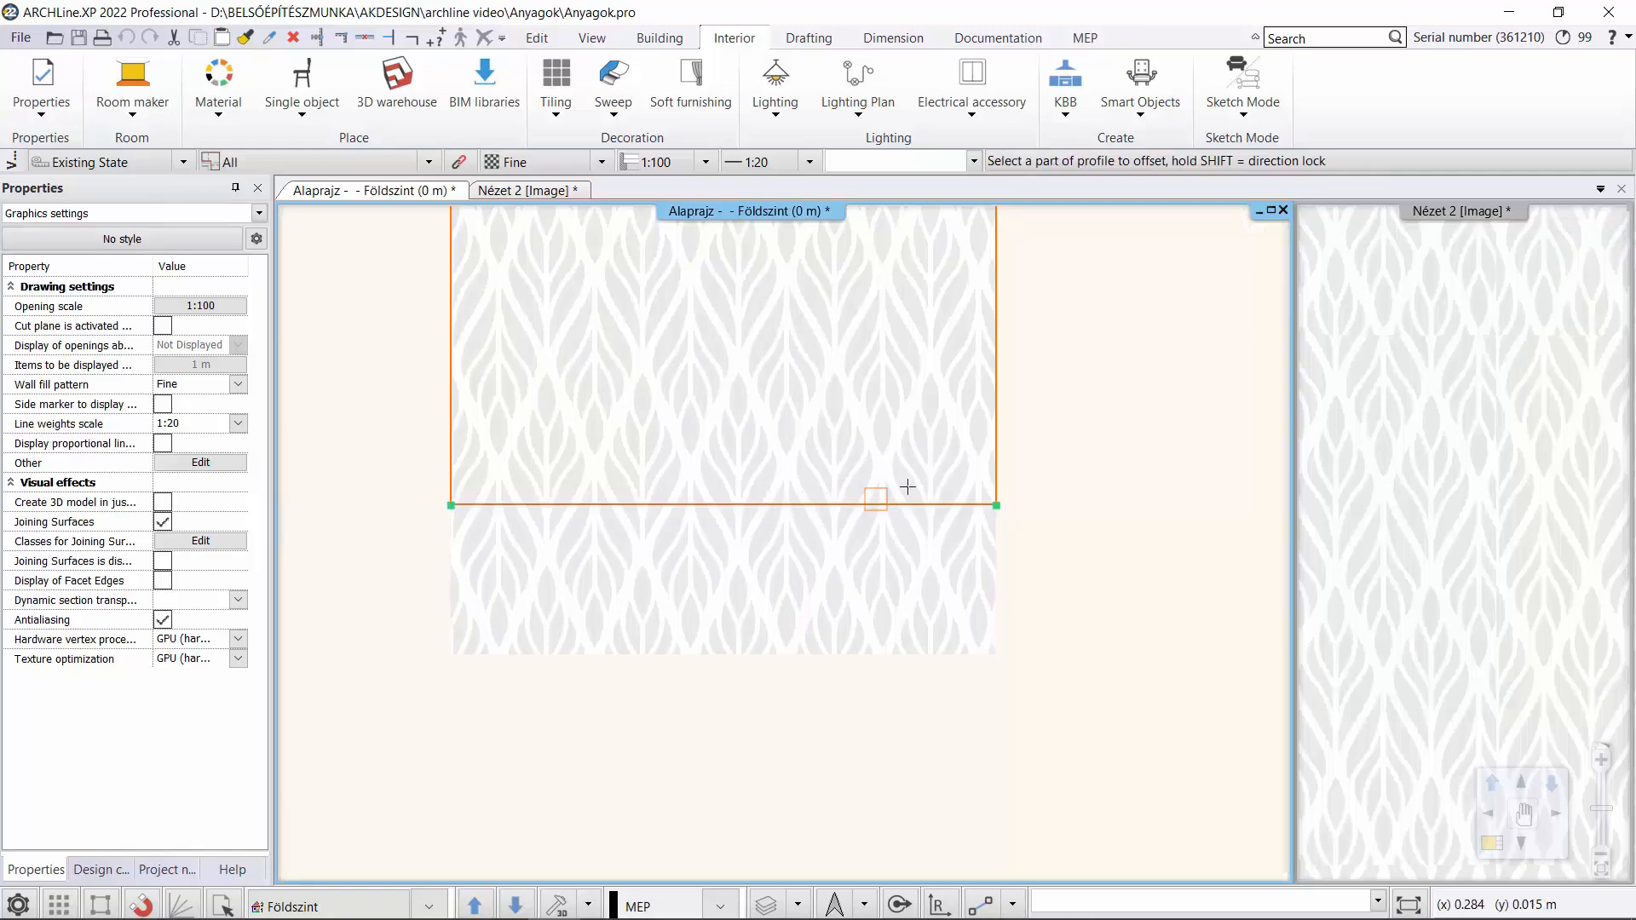
- Offset the wallpaper image's right edge inward about 0.19 m to match the leaf repeat and finish the seamless pattern
scroll(969, 437, "down", 2)
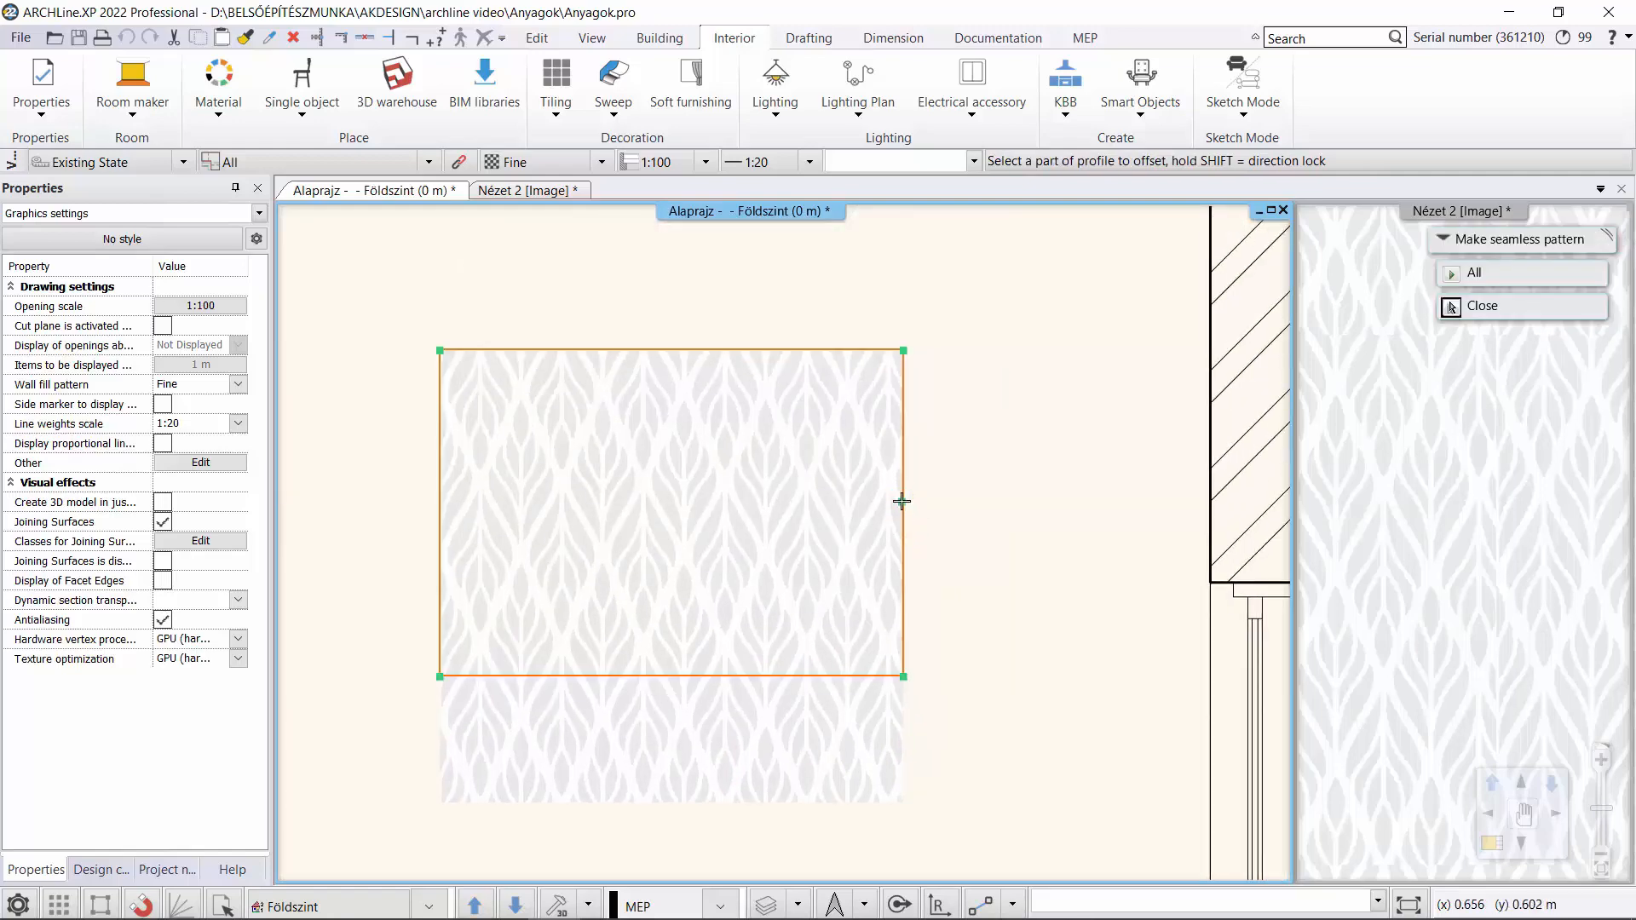
left_click(900, 502)
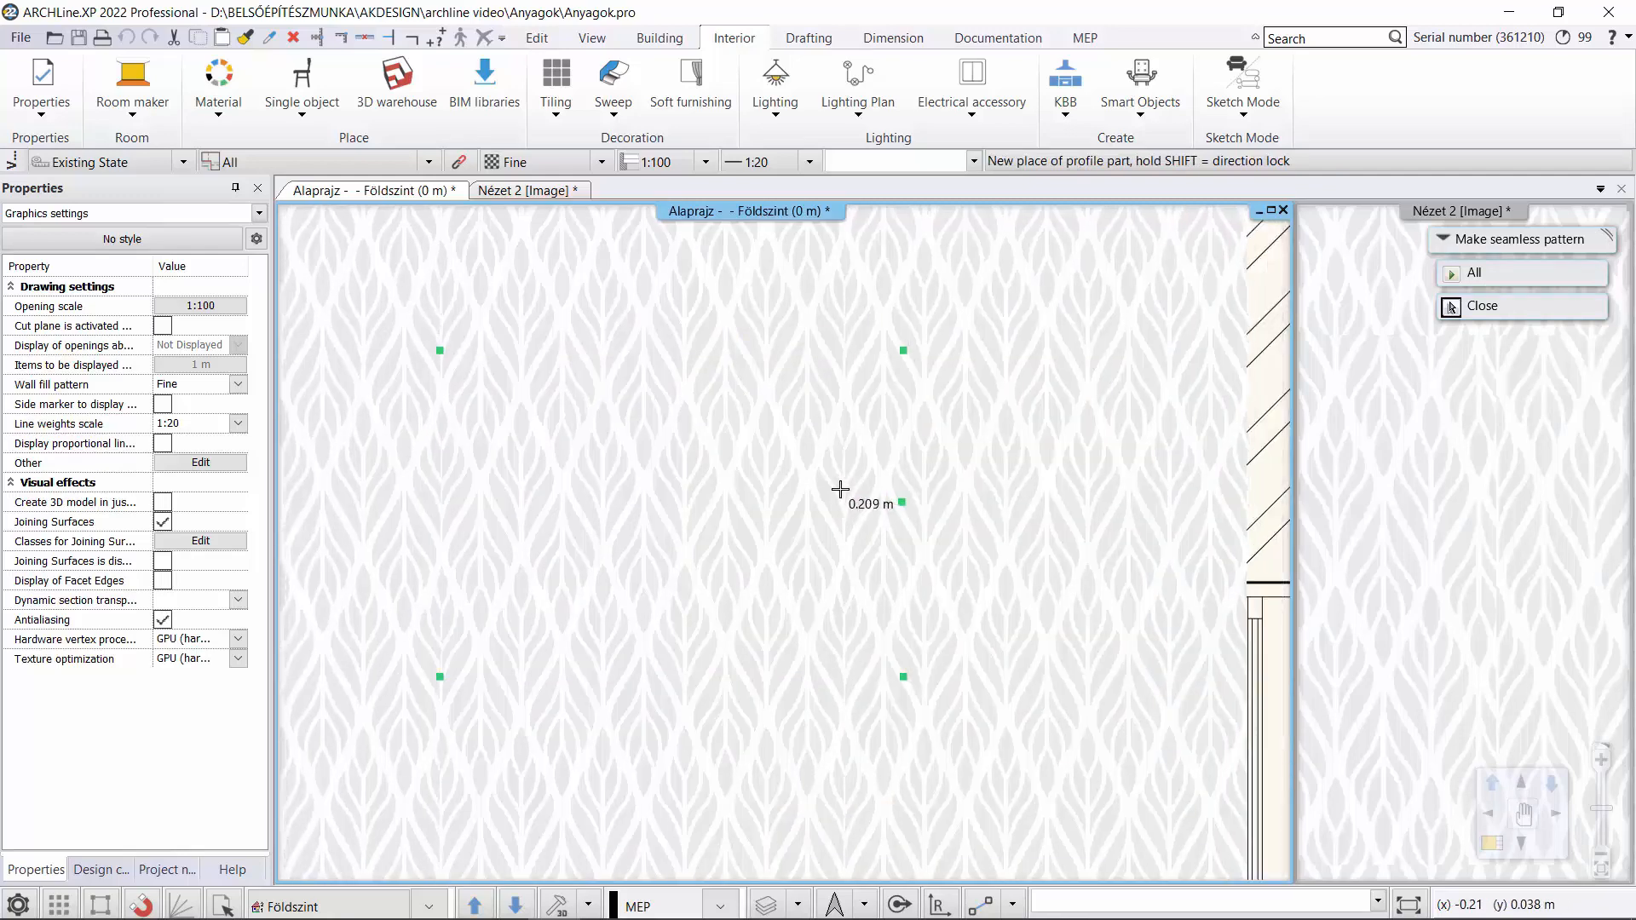
scroll(835, 487, "up", 3)
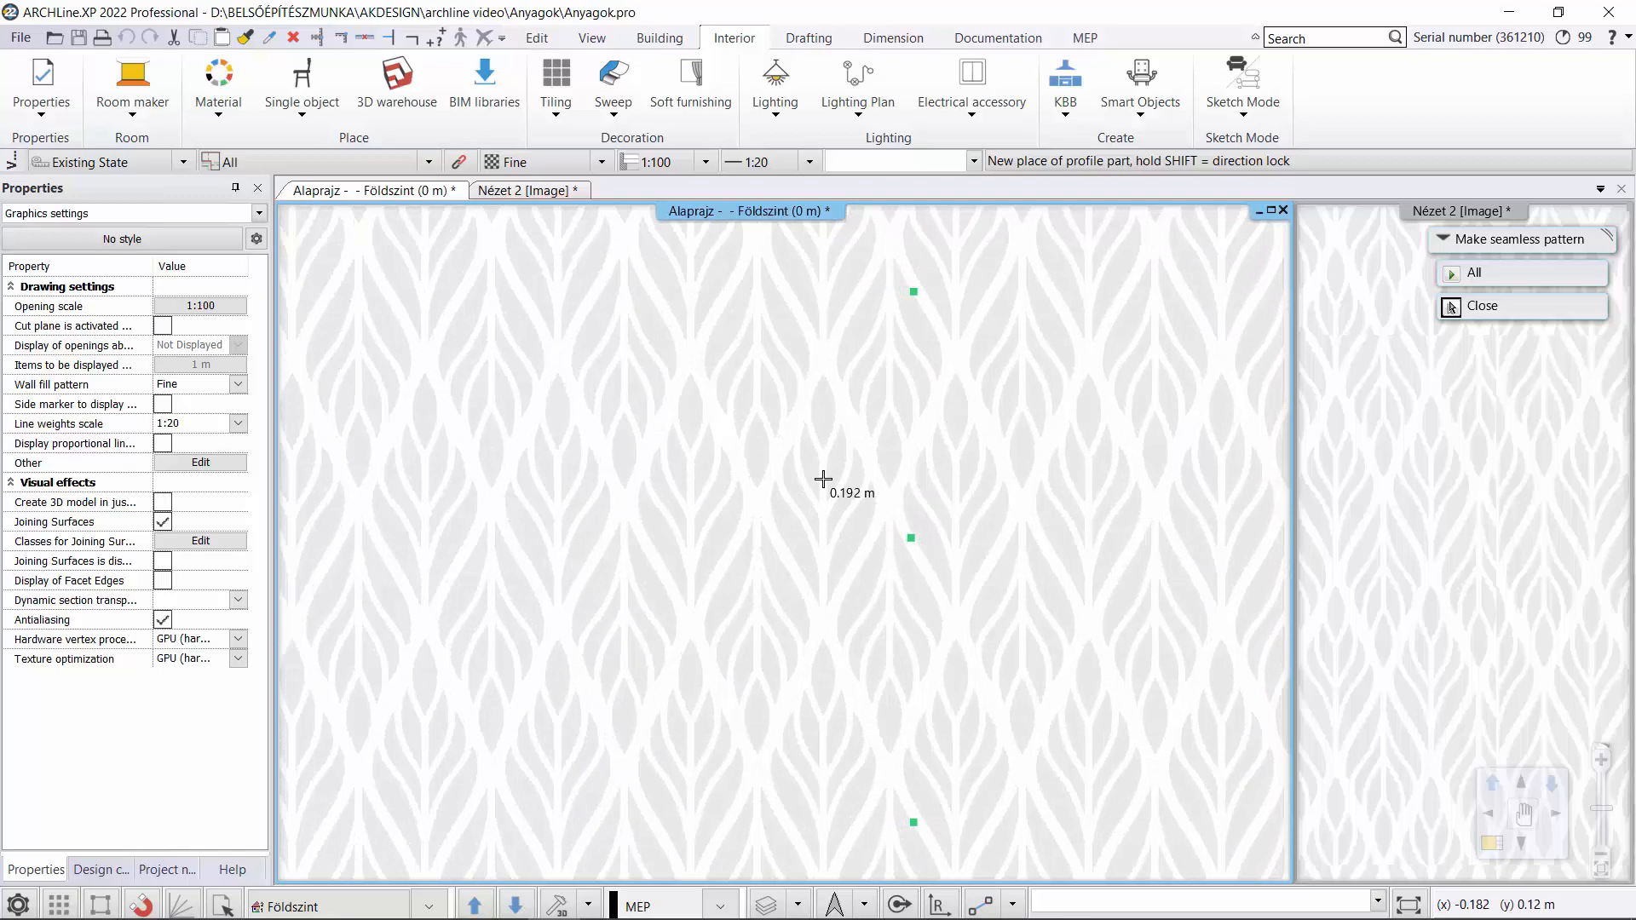
left_click(823, 478)
scroll(789, 515, "down", 3)
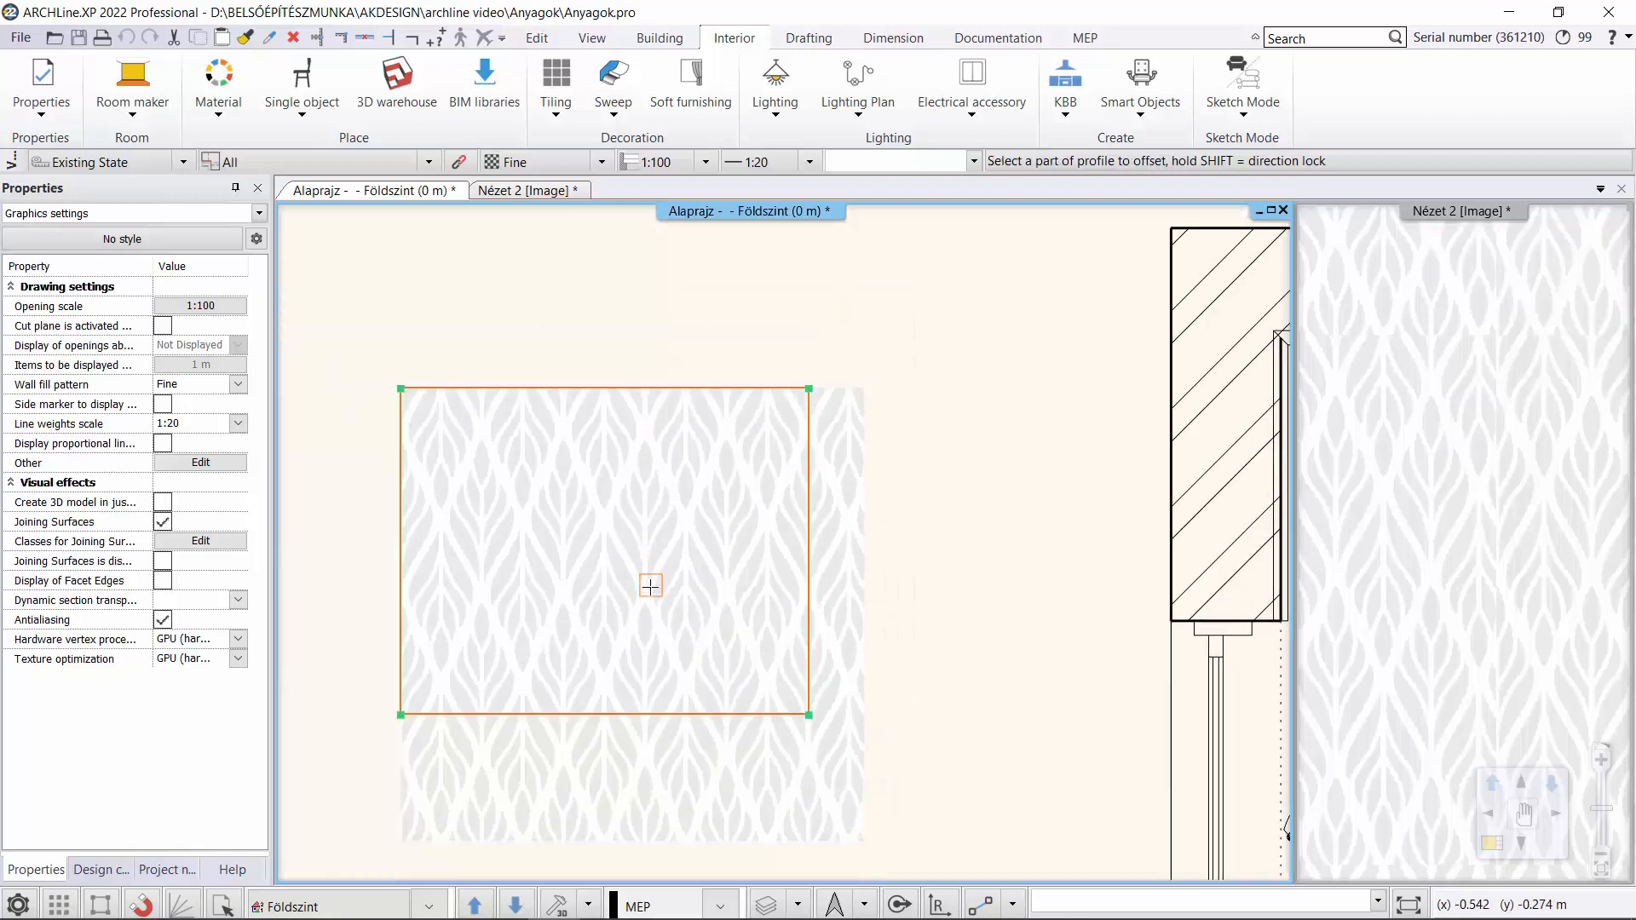
key("Escape")
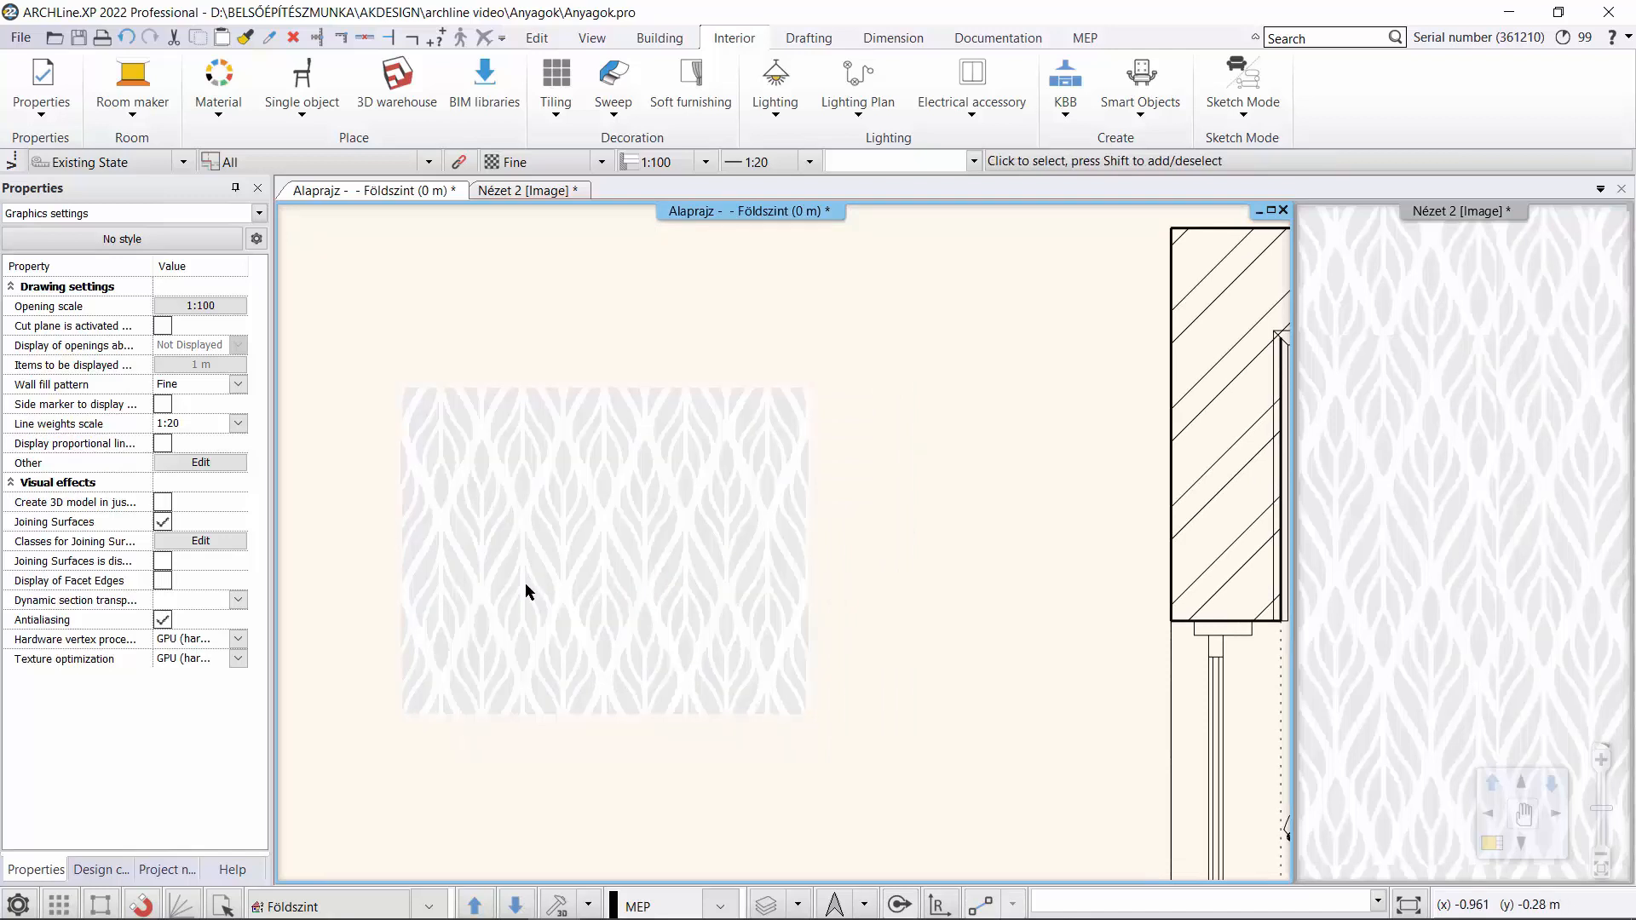
- Save the floor plan's seamless leaf image as a new material named Wallpaper2 in the WALLPAPER category, Other subcategory, generic producer
left_click(588, 590)
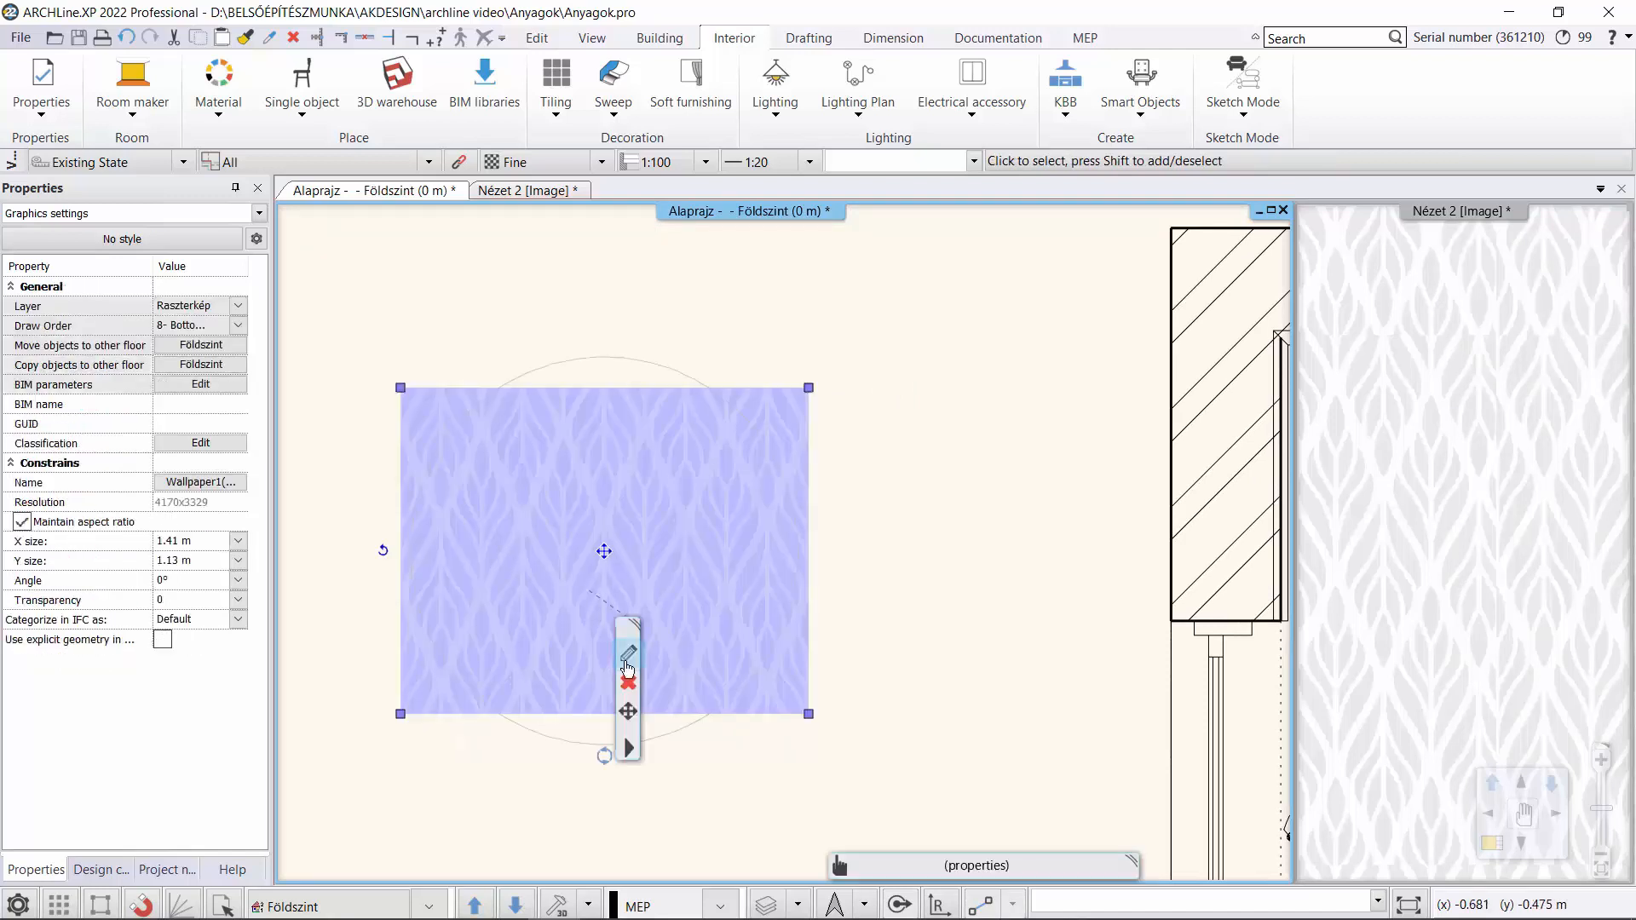
left_click(670, 757)
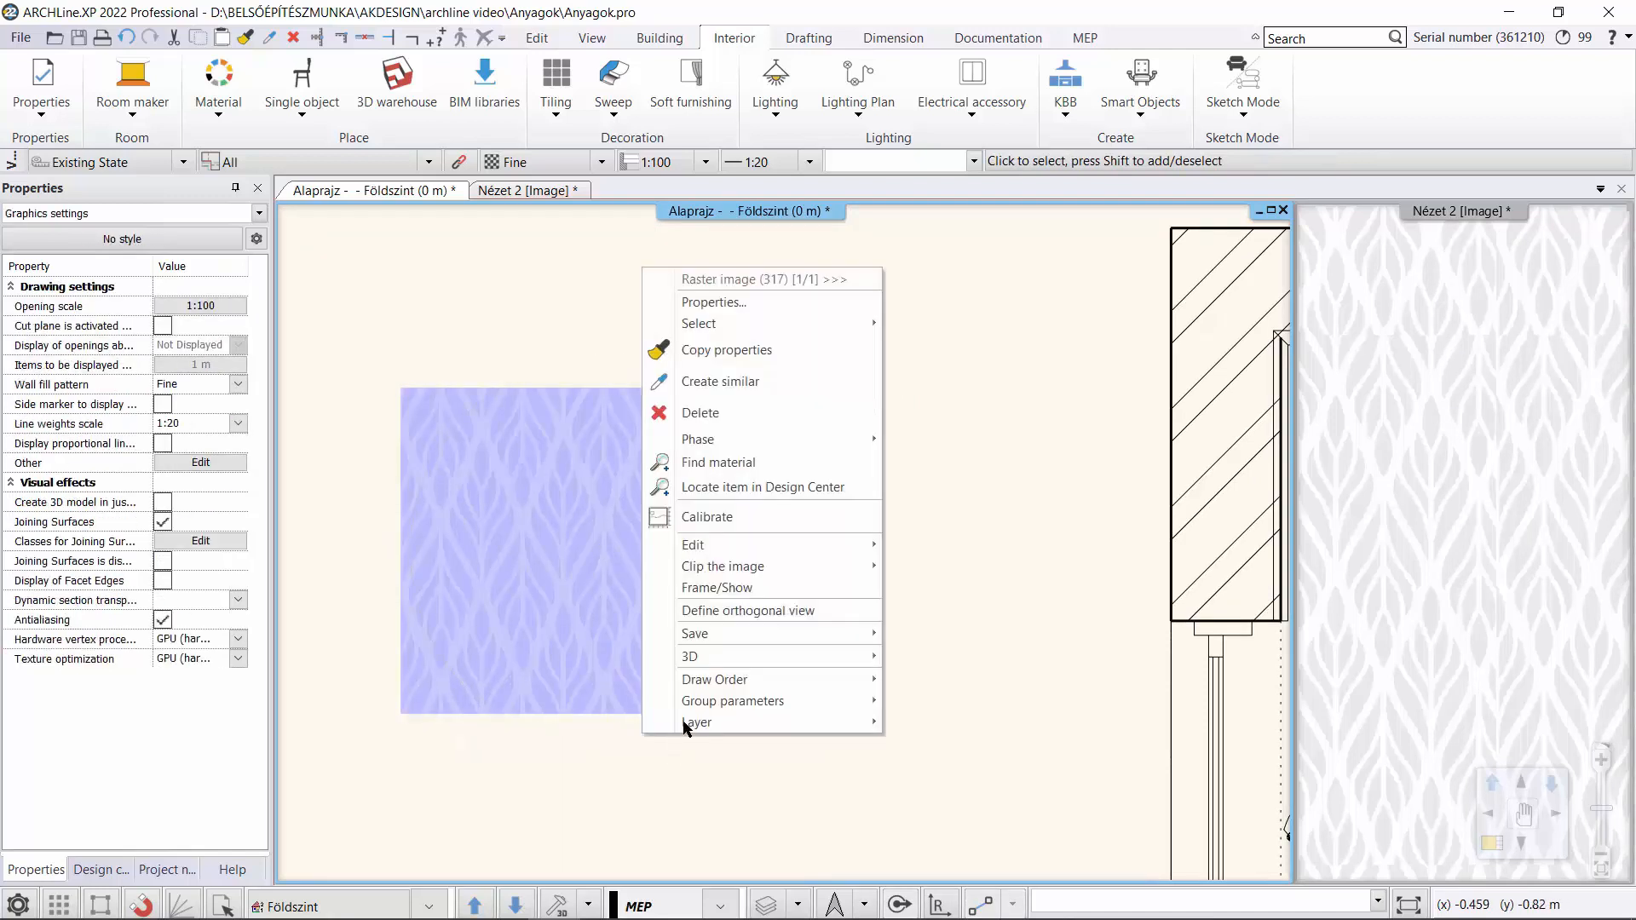
left_click(927, 635)
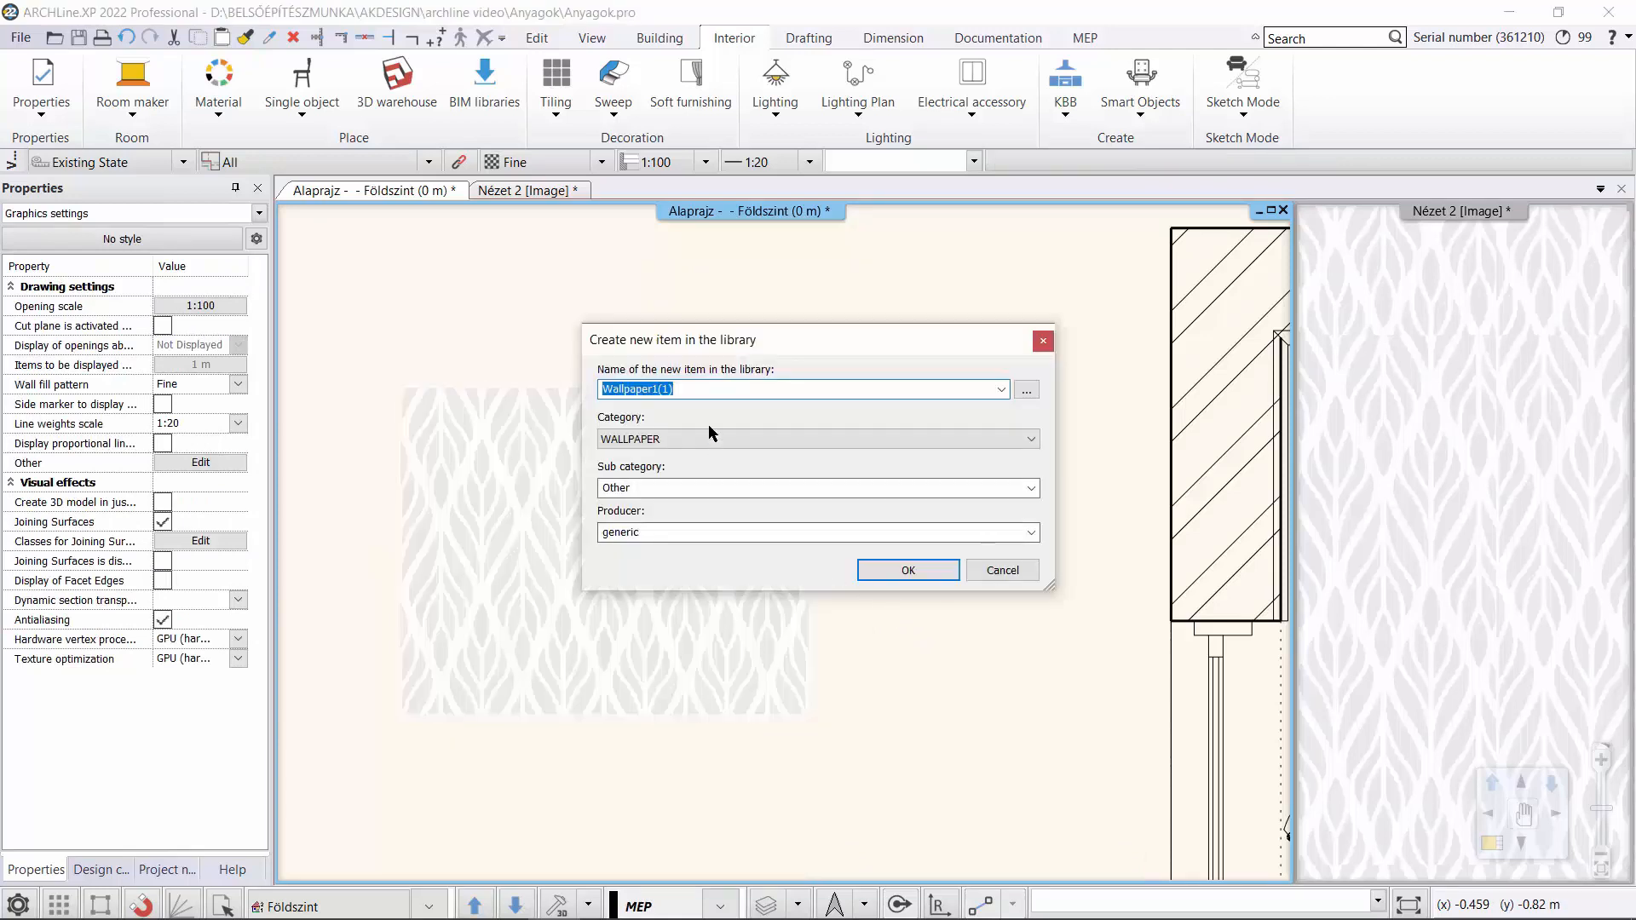
left_click_drag(677, 390, 649, 390)
type("2")
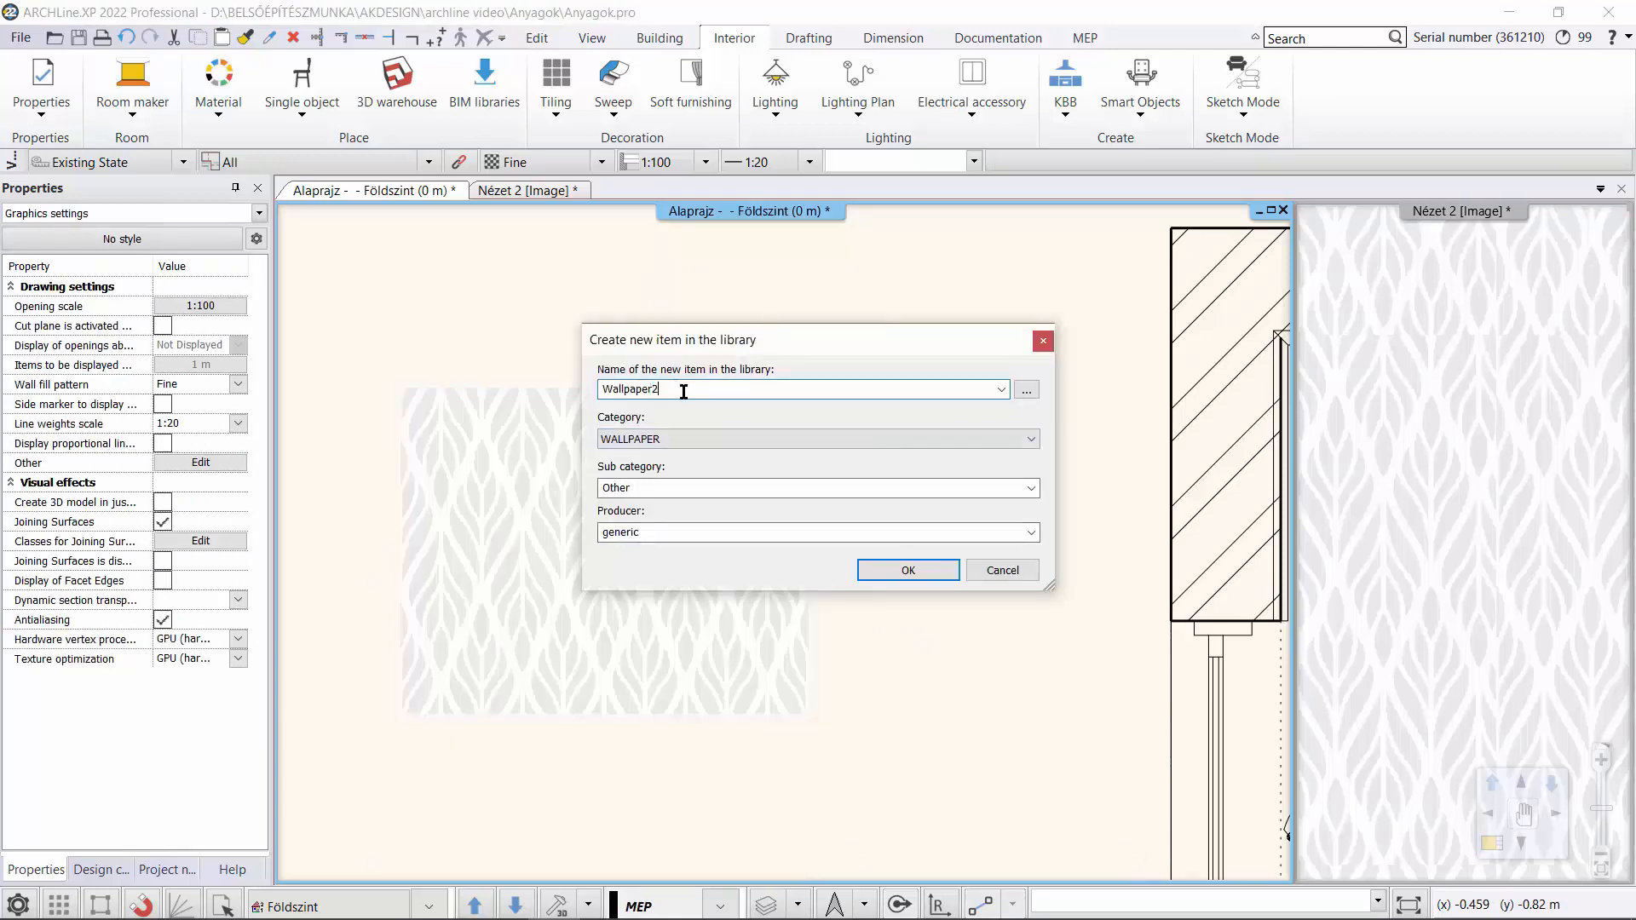
left_click(879, 569)
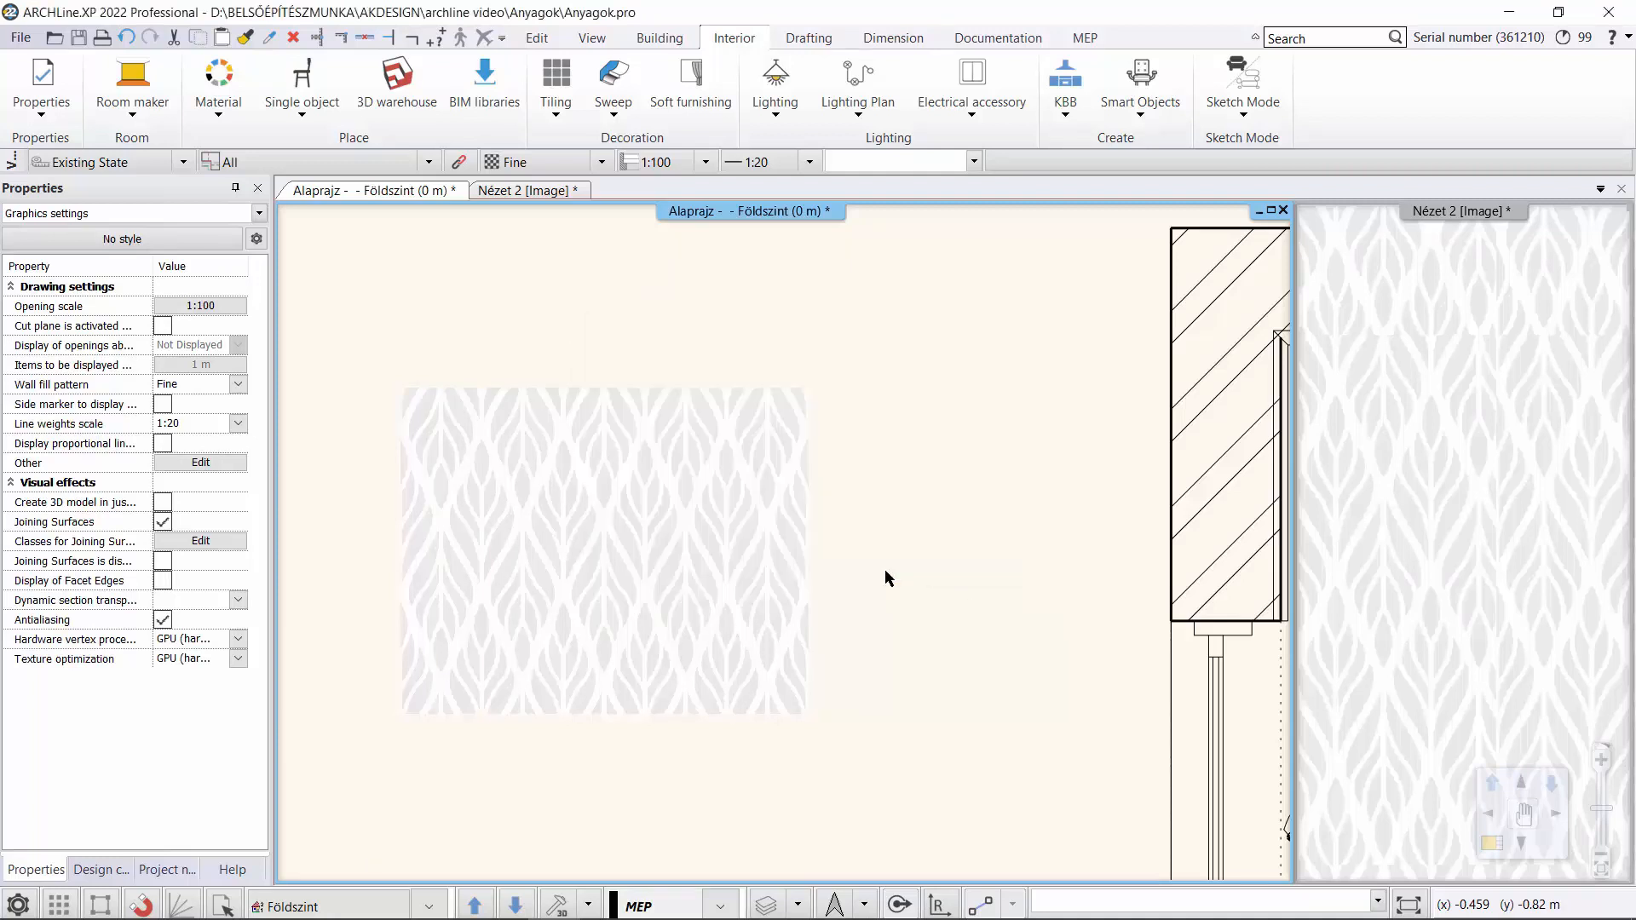
- Set the Wallpaper2 material's width to 0.7 m with its aspect ratio maintained and its texture albedo to 50
left_click_drag(1516, 307, 1527, 470)
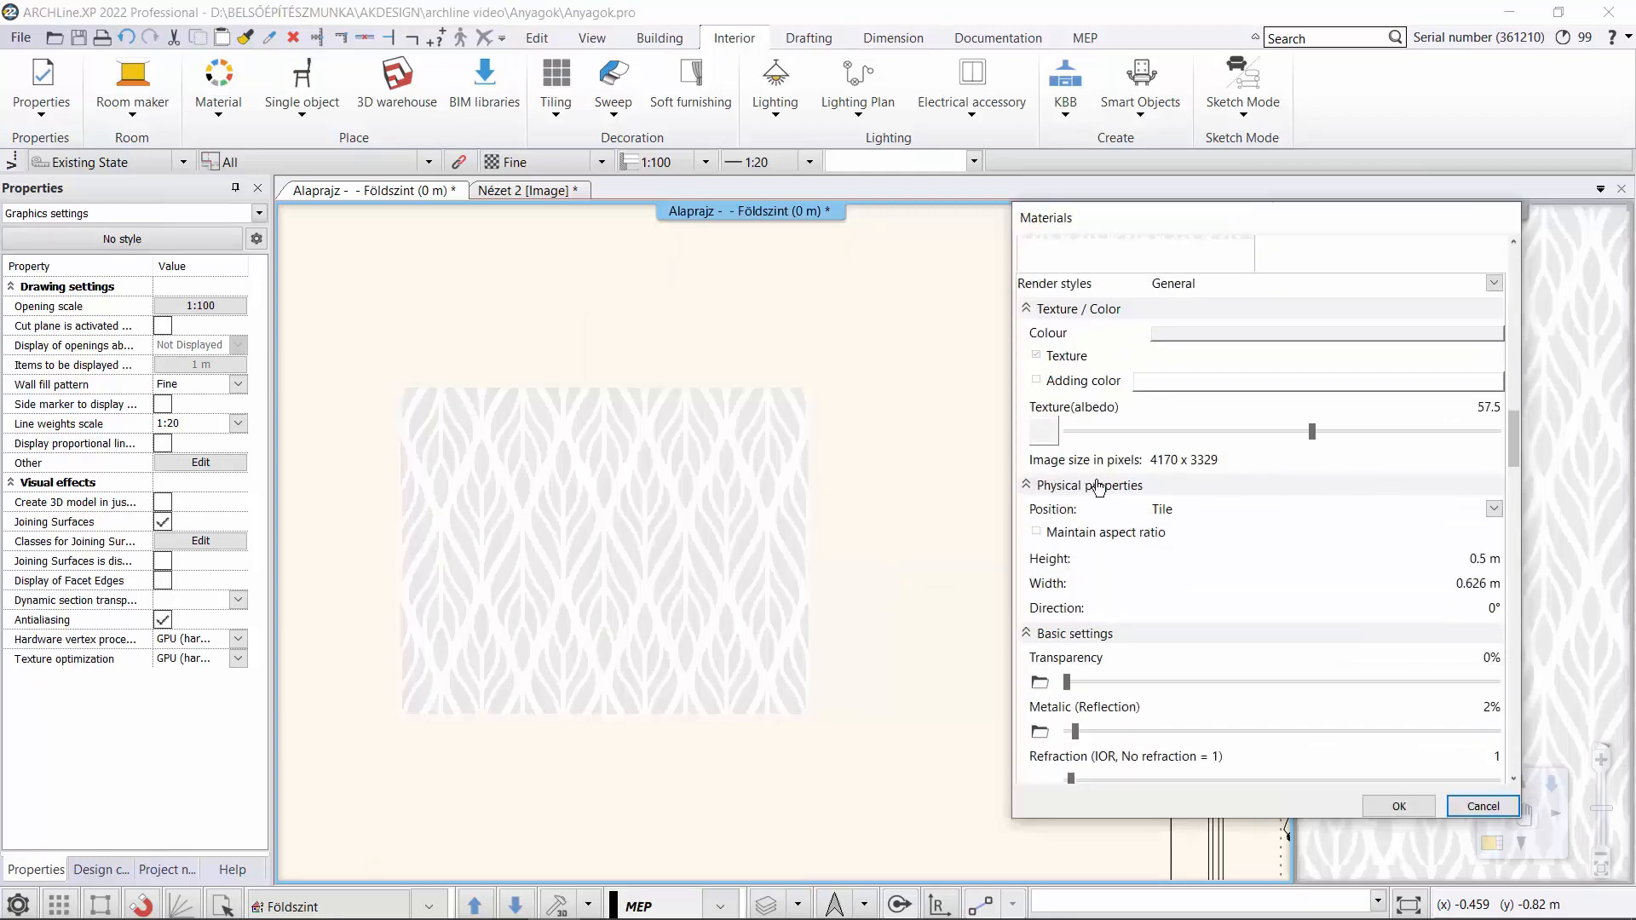
left_click(1458, 584)
left_click_drag(1487, 586, 1470, 592)
left_click(1400, 807)
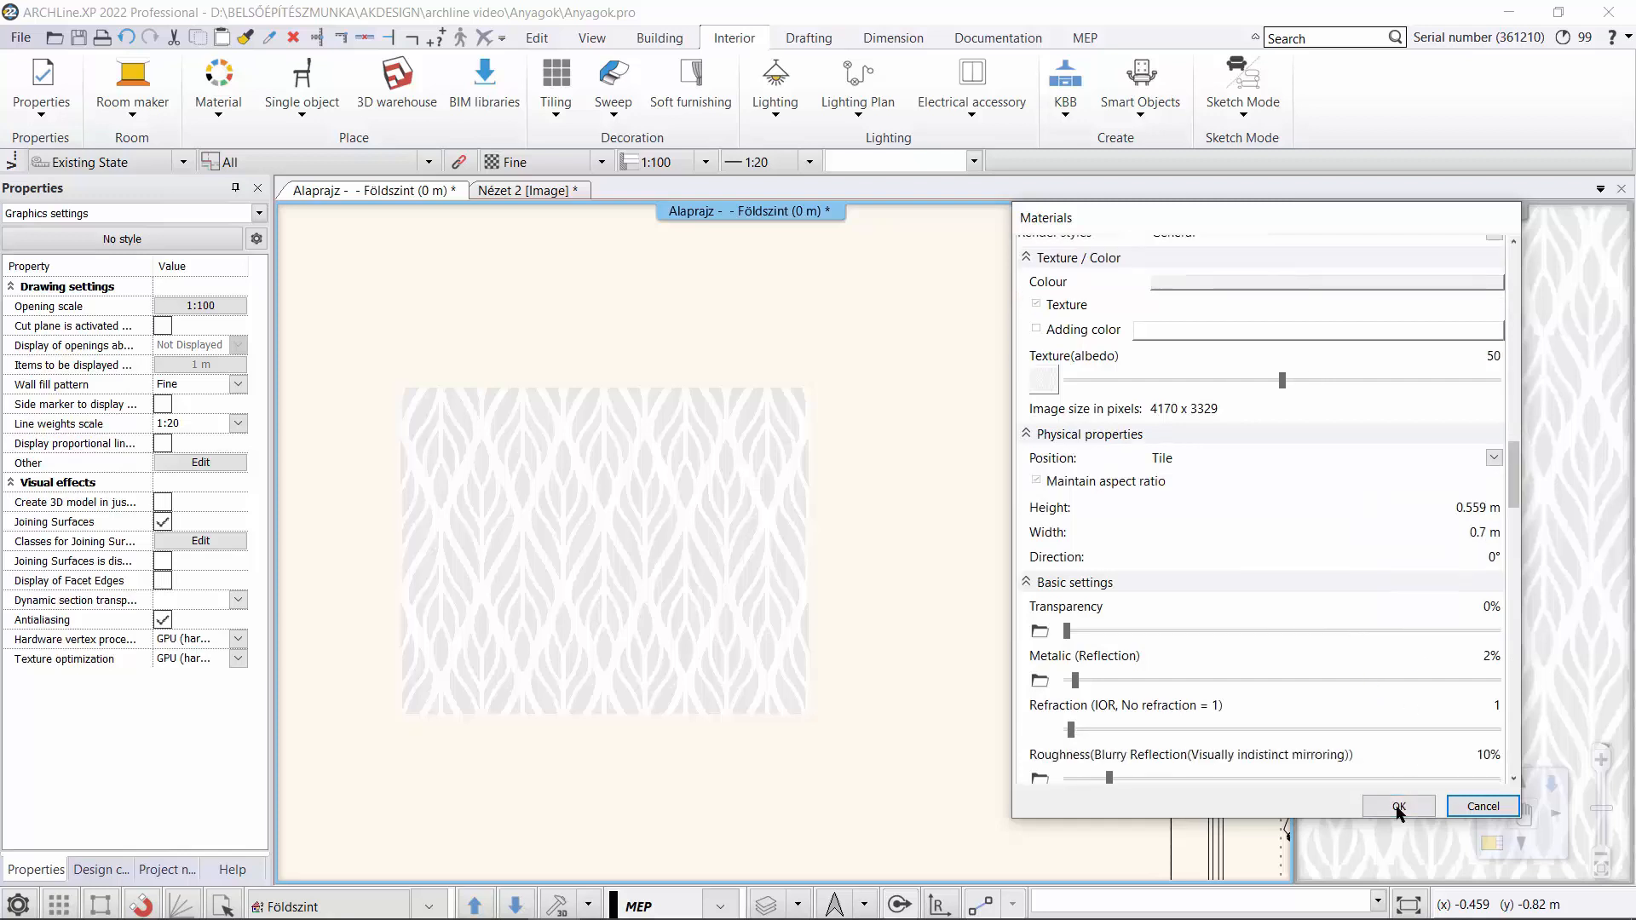
left_click(1397, 806)
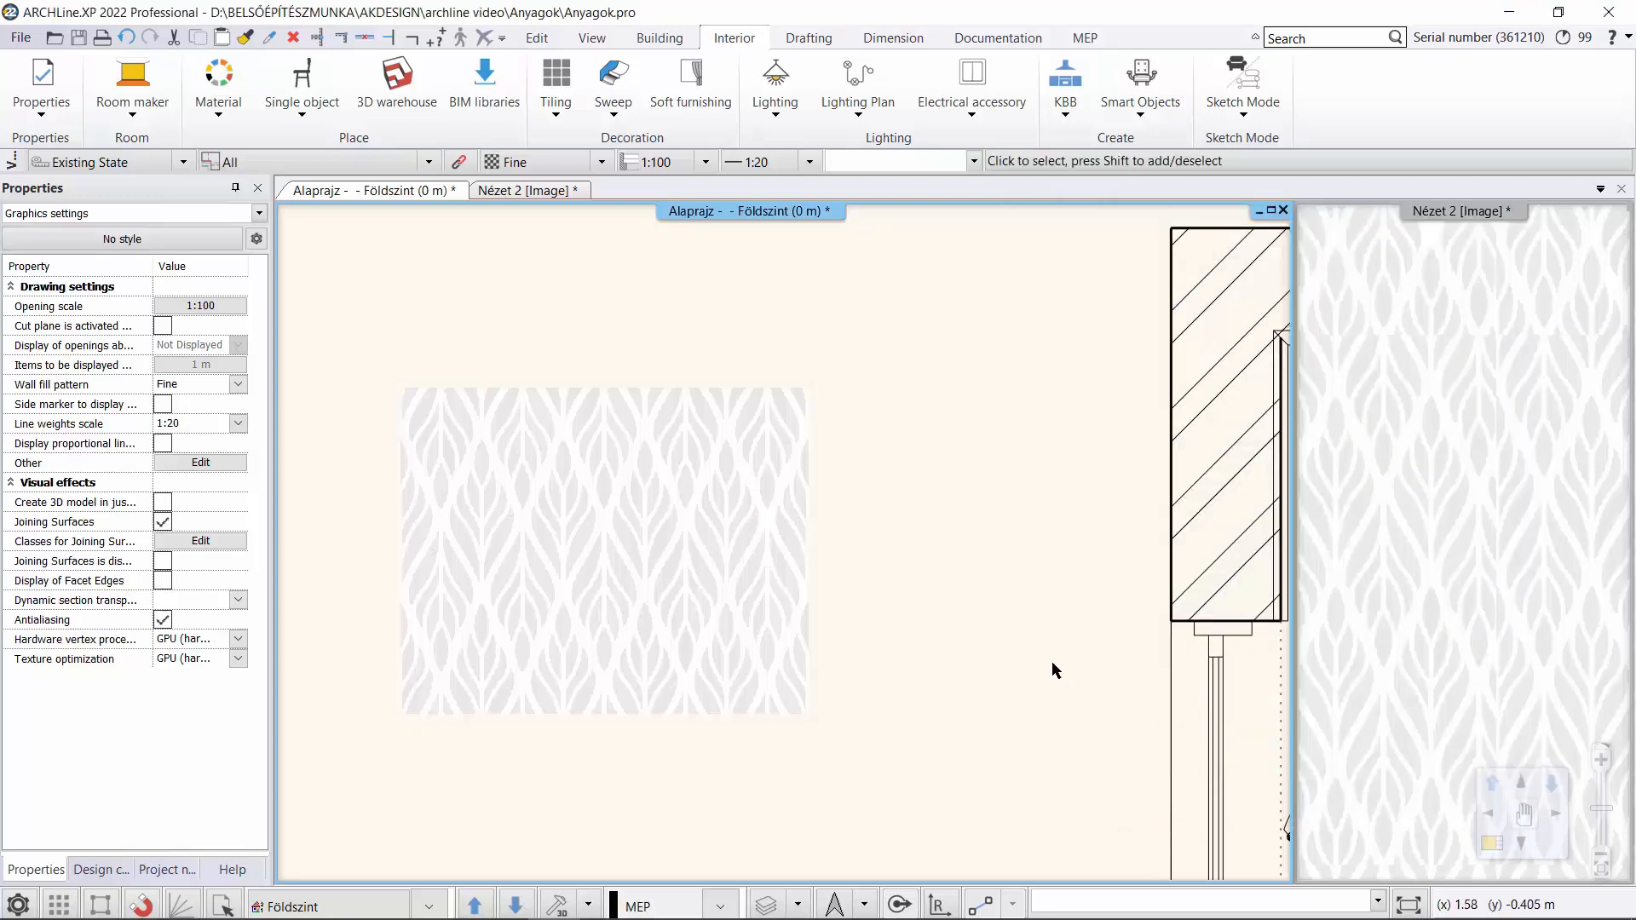
- Apply the Wallpaper2 material as tiling to the wall behind the sofa in the Nézet 2 view and check its repeat
left_click(109, 866)
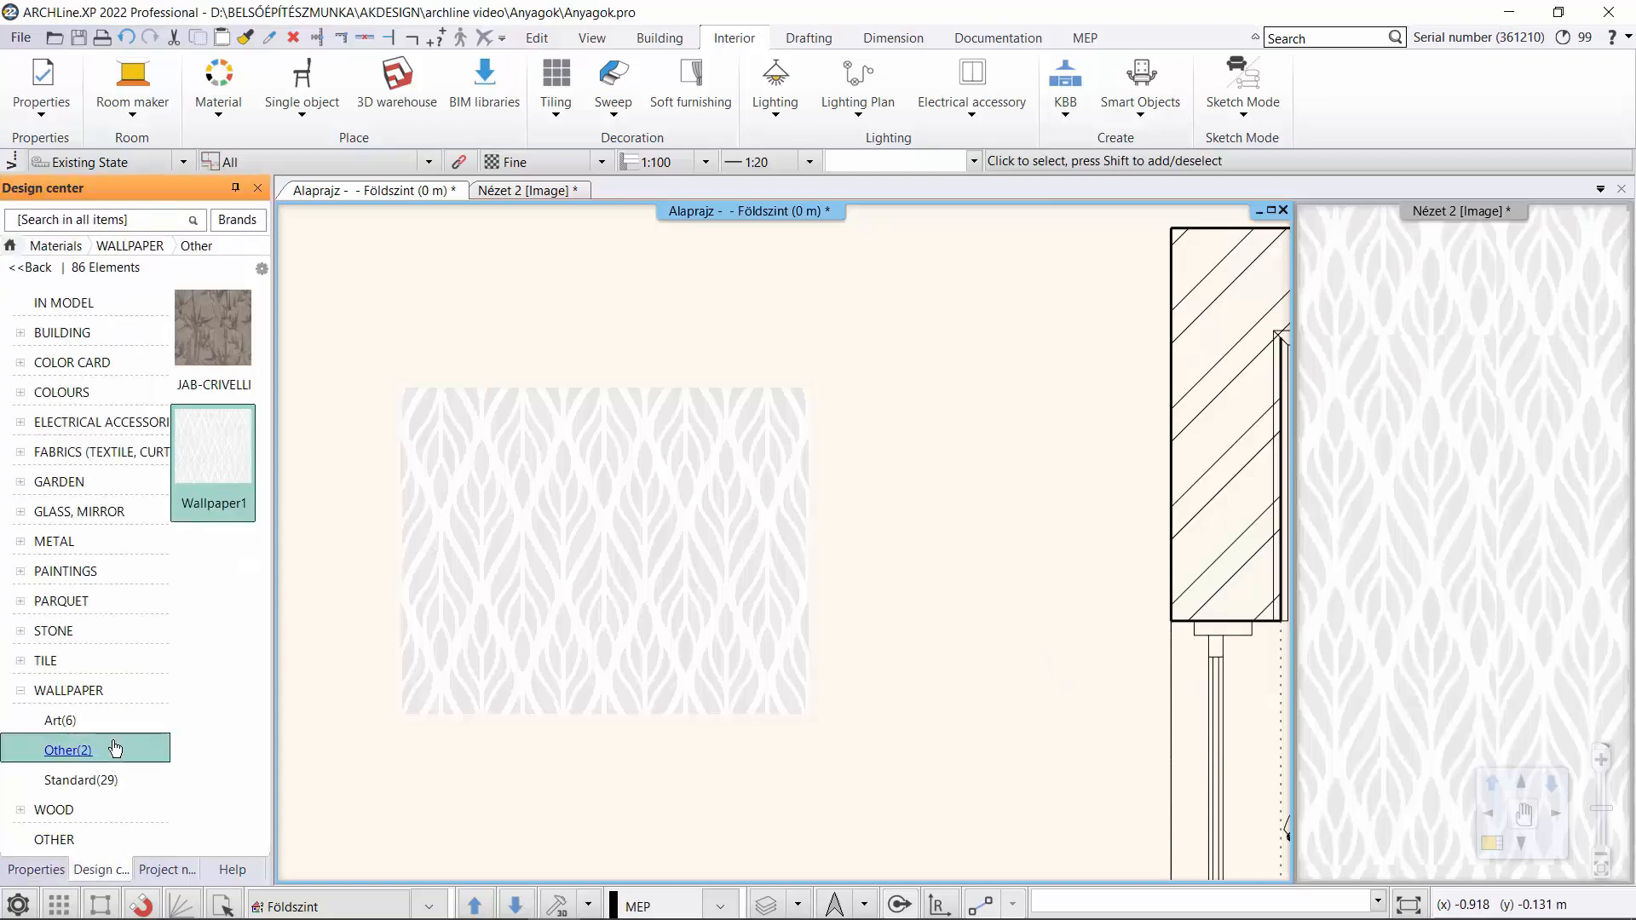
left_click(529, 192)
left_click(219, 566)
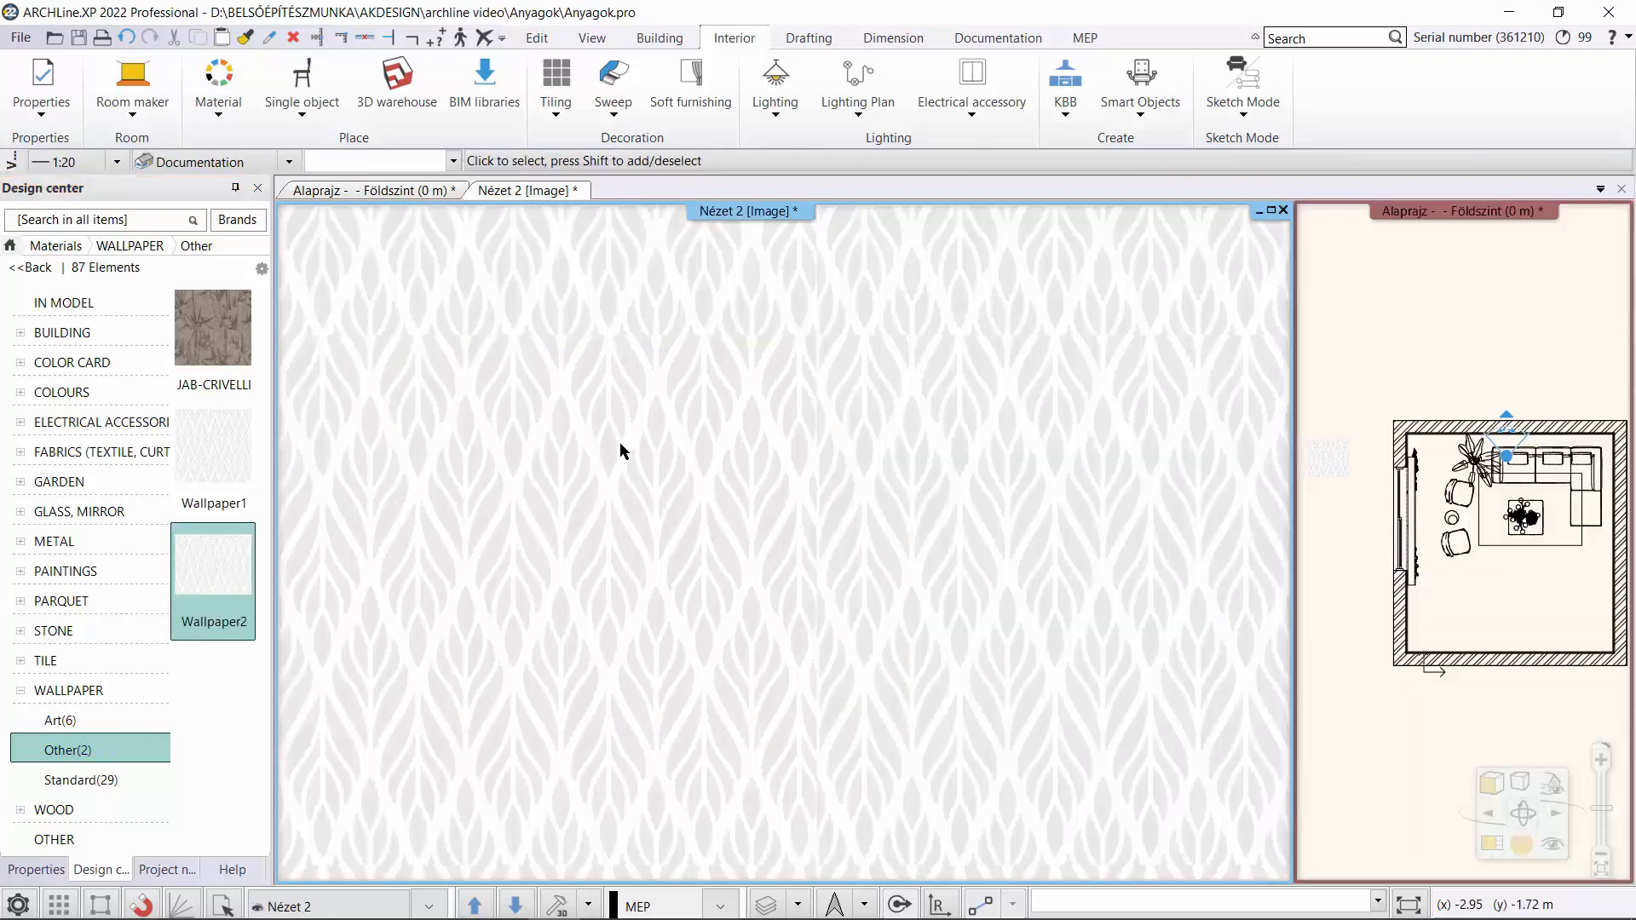
left_click_drag(224, 566, 596, 548)
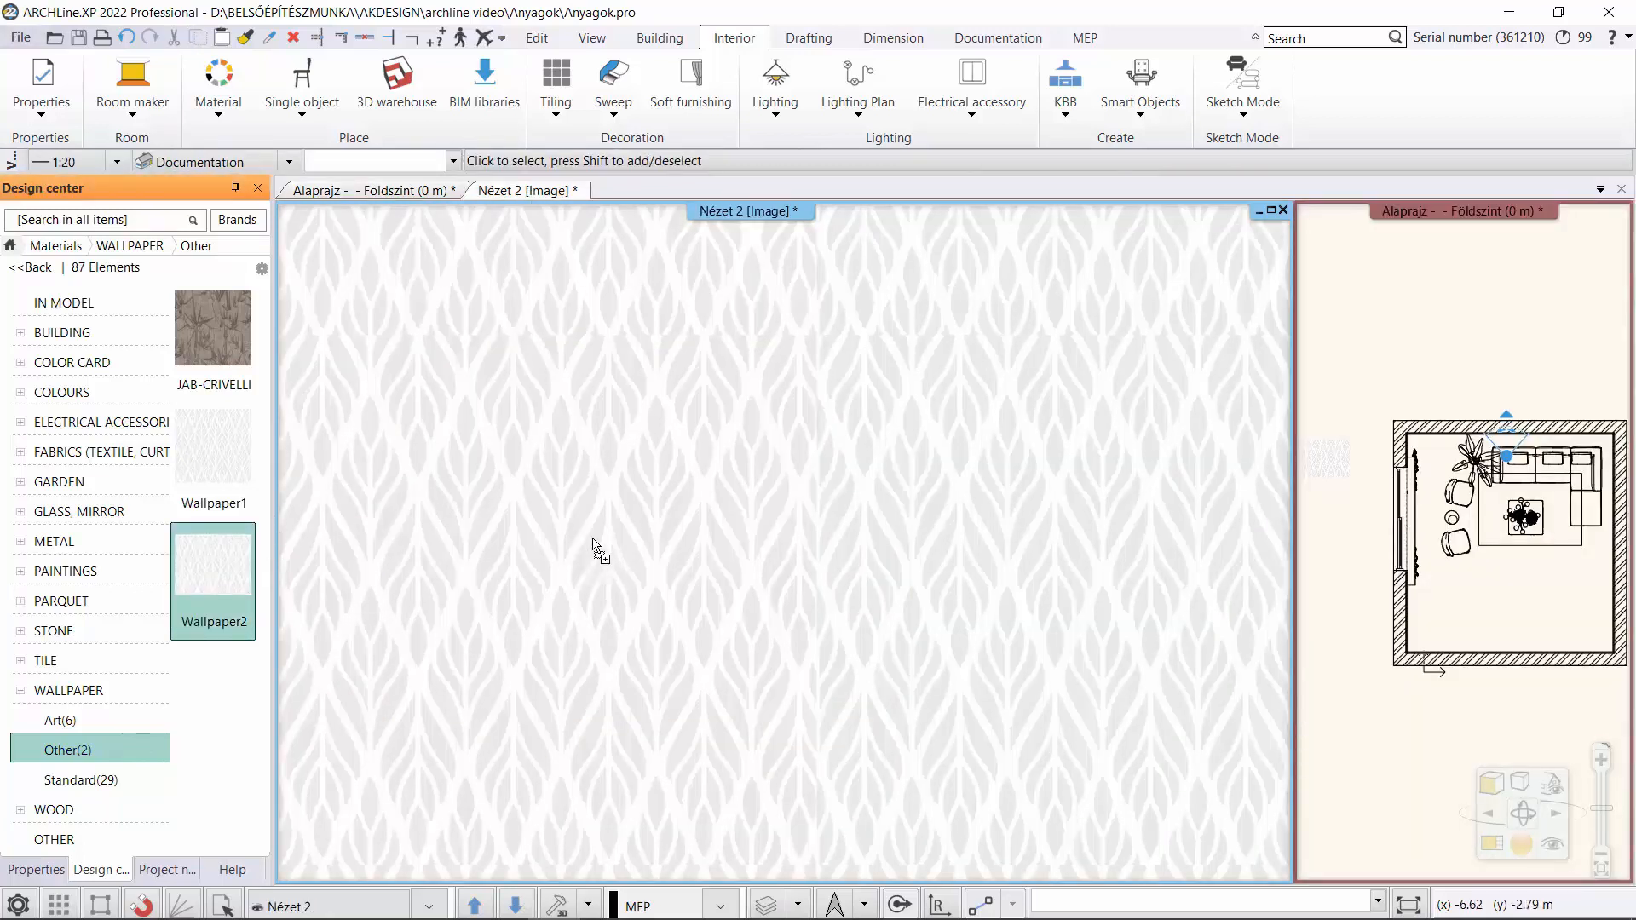
left_click(656, 554)
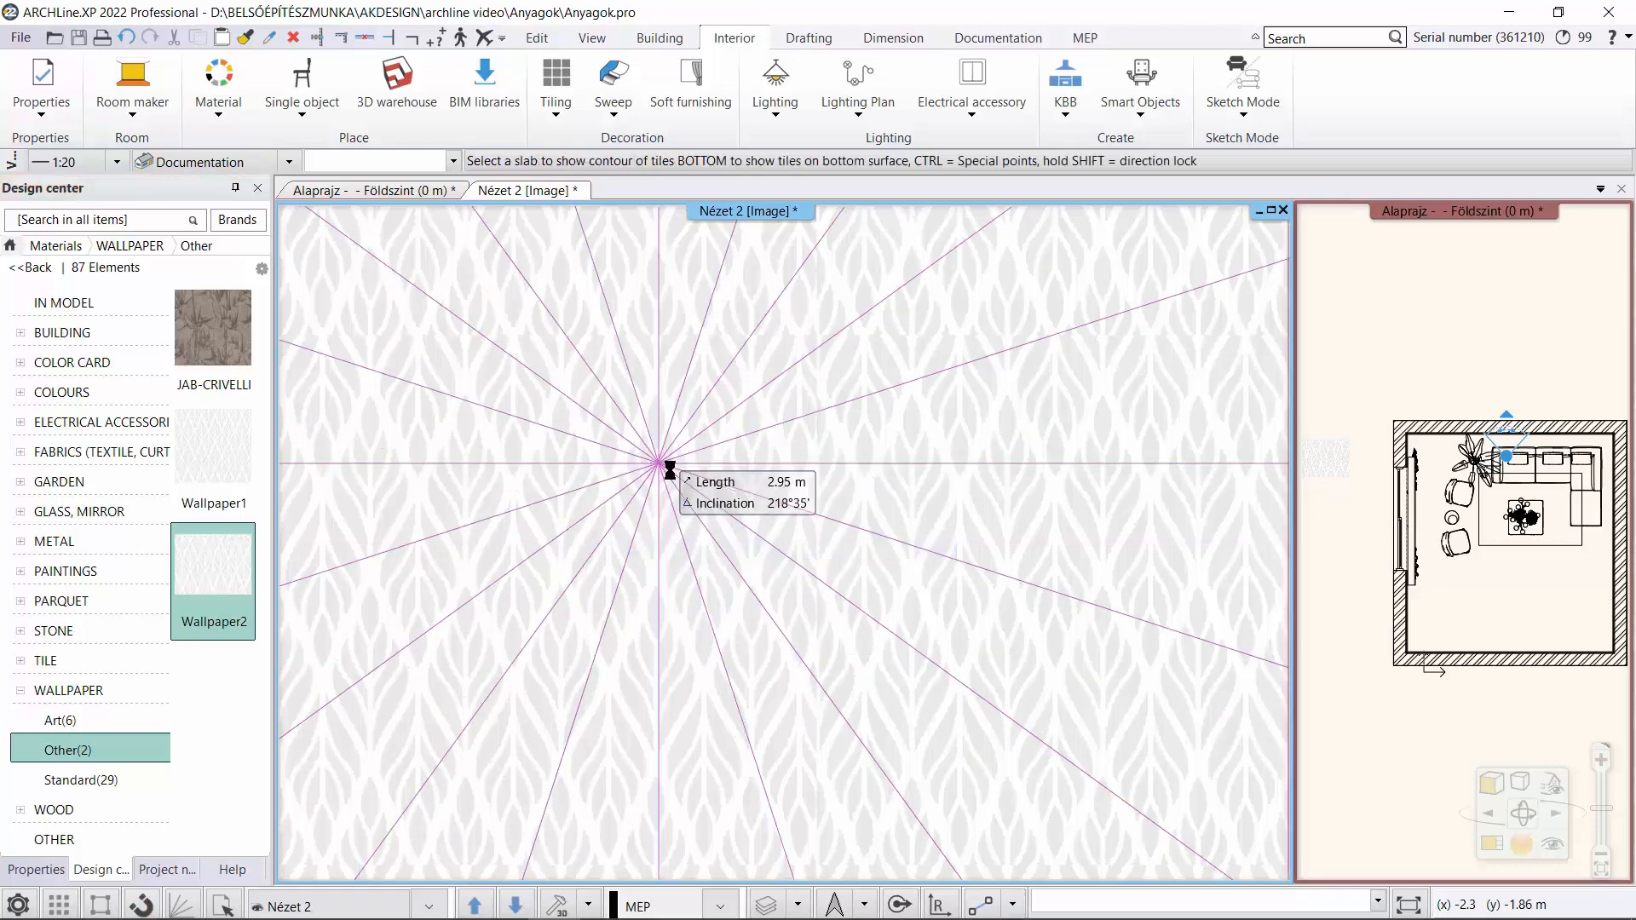
left_click(674, 472)
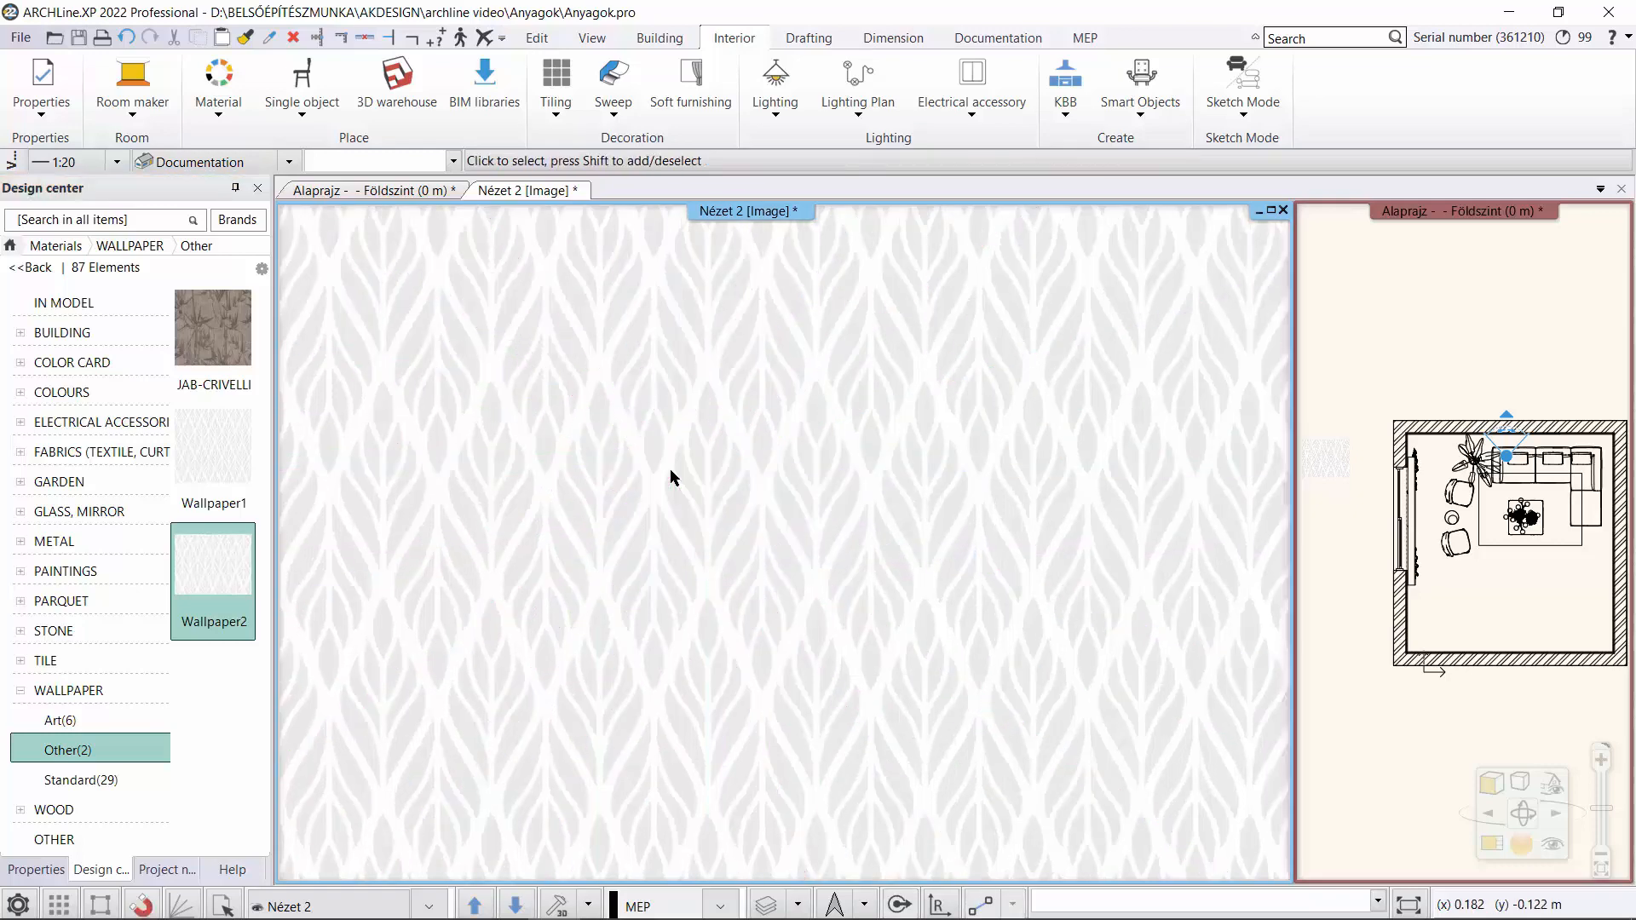
scroll(682, 477, "down", 3)
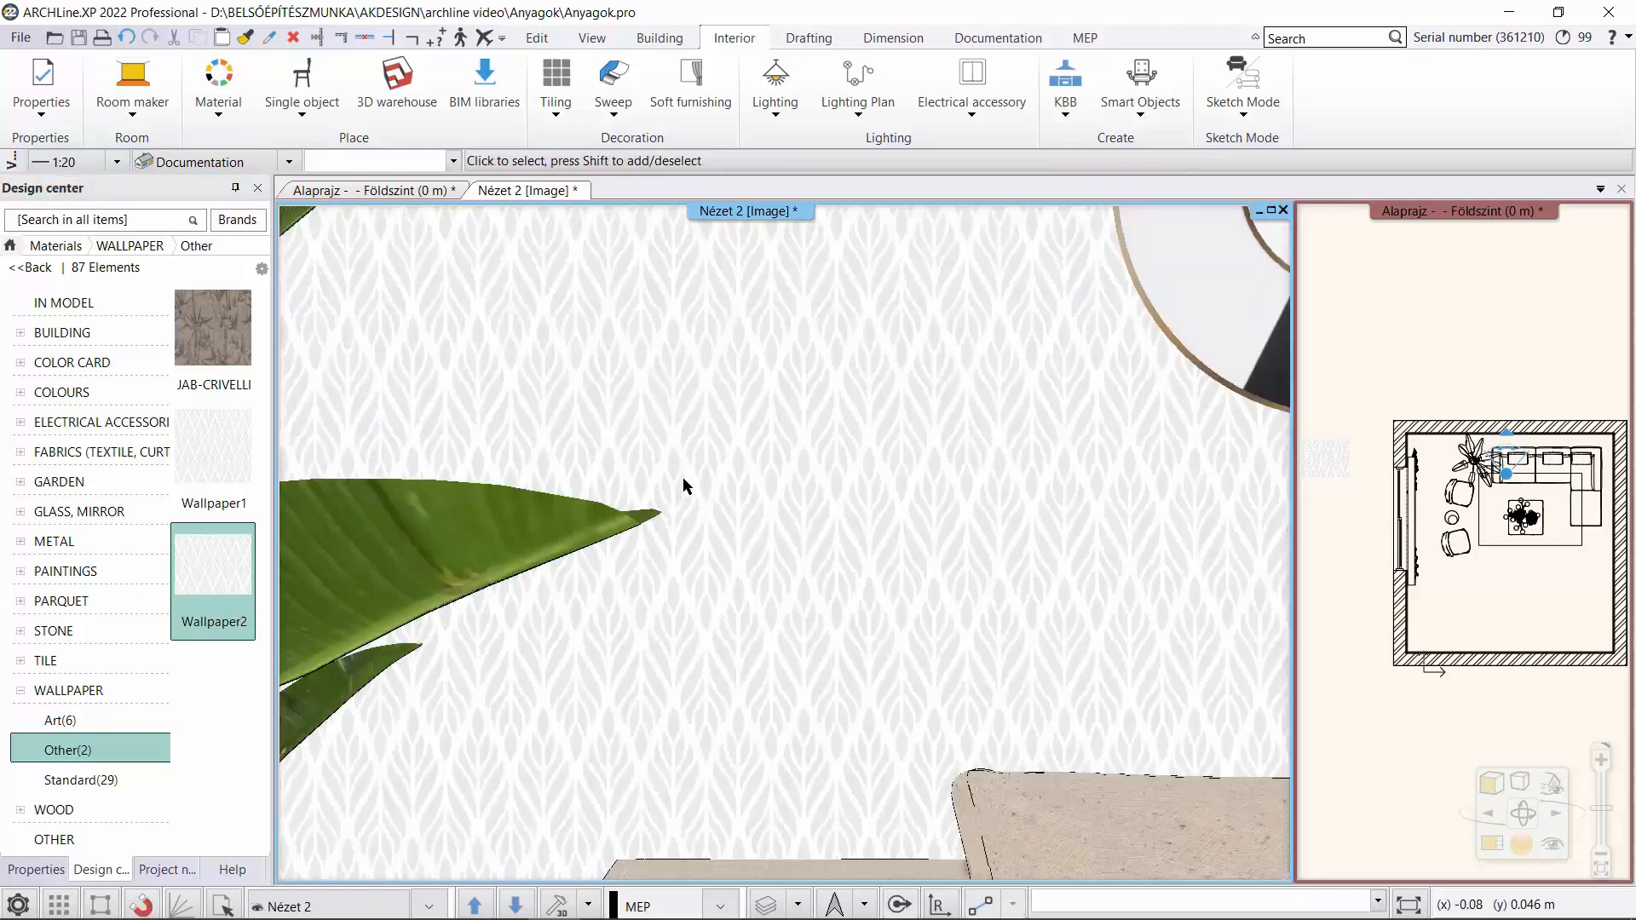
scroll(990, 477, "down", 2)
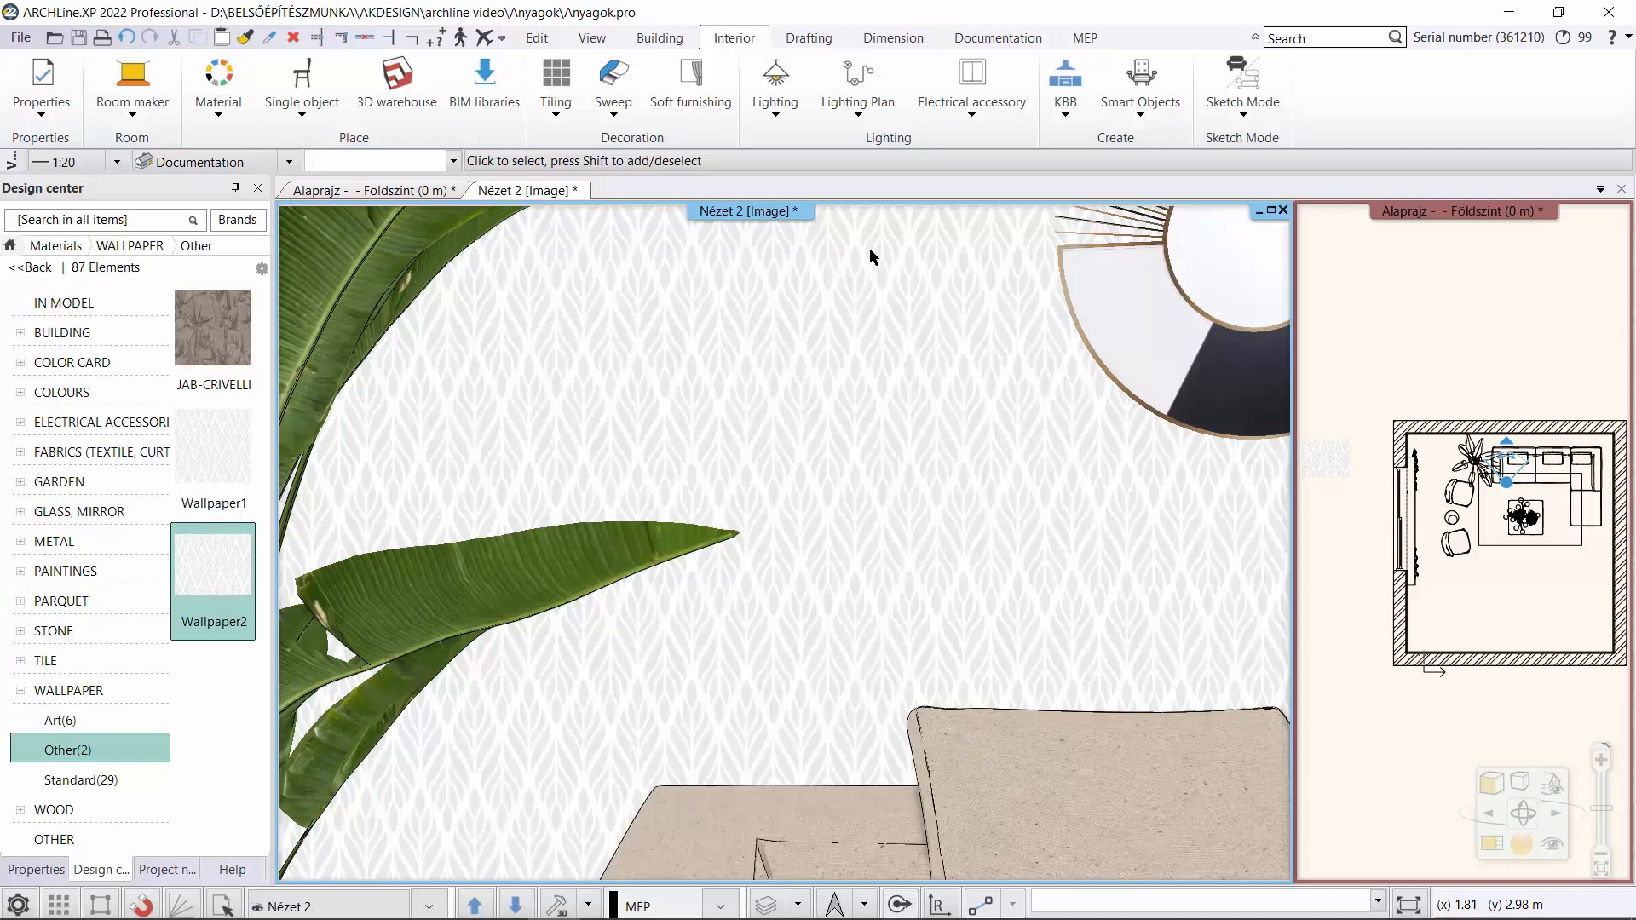
- Insert the turquoise wave-pattern image file from the file explorer onto the floor plan, below the leaf wallpaper image
left_click(388, 191)
scroll(524, 449, "up", 2)
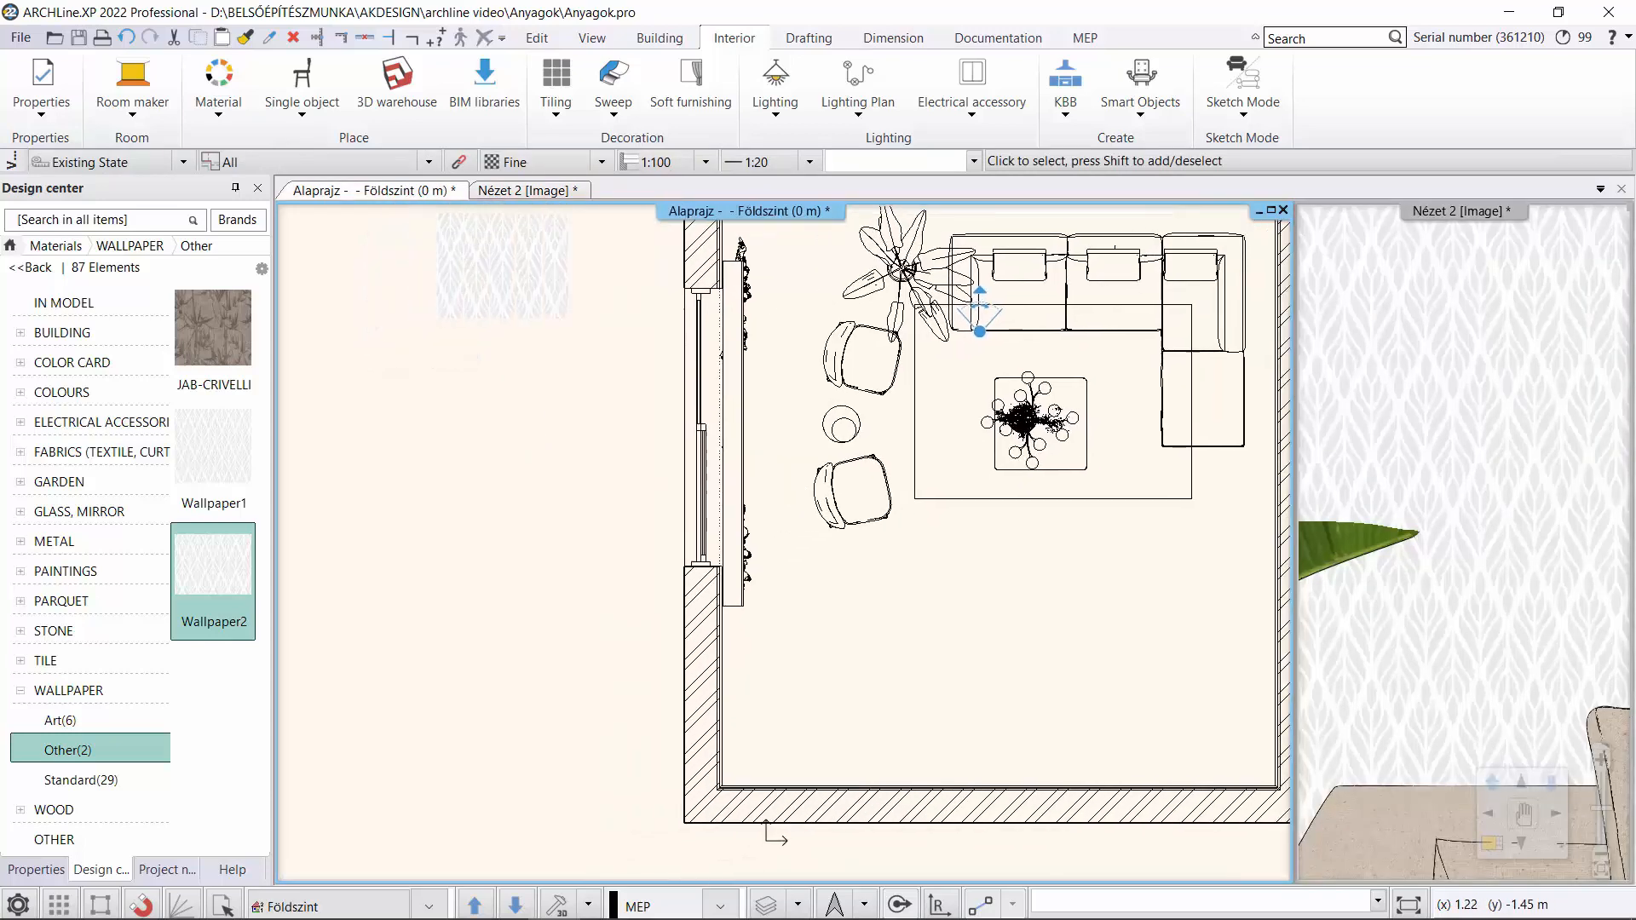
middle_click_drag(419, 413, 523, 416)
mouse_move(242, 914)
left_click(181, 905)
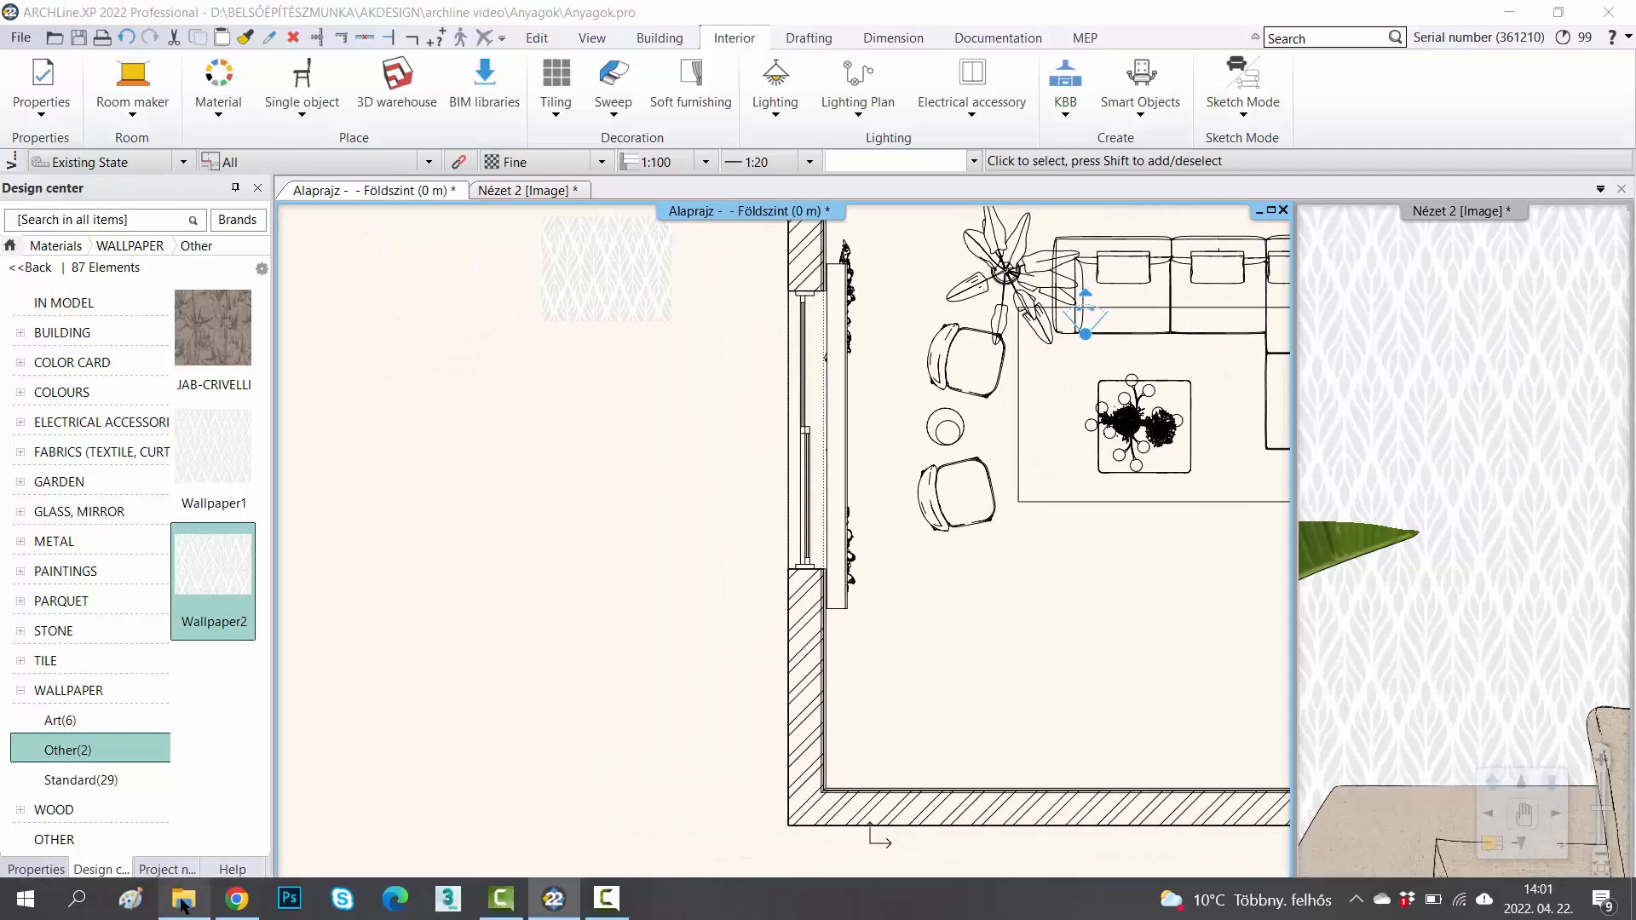
left_click_drag(1613, 509, 539, 545)
left_click(677, 406)
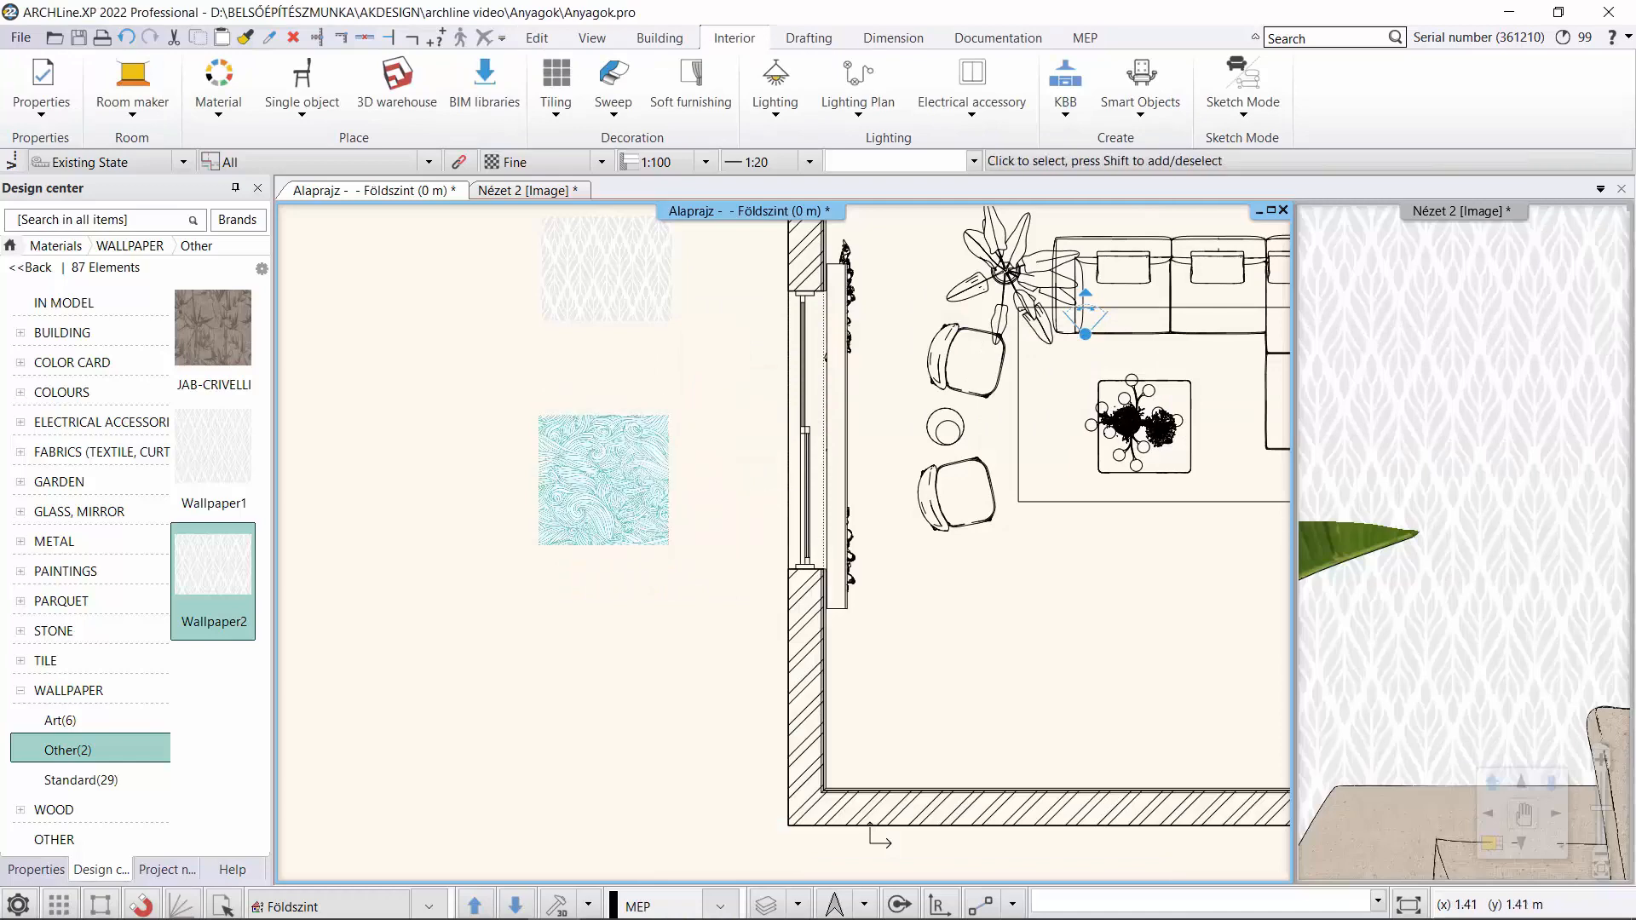
scroll(628, 497, "up", 4)
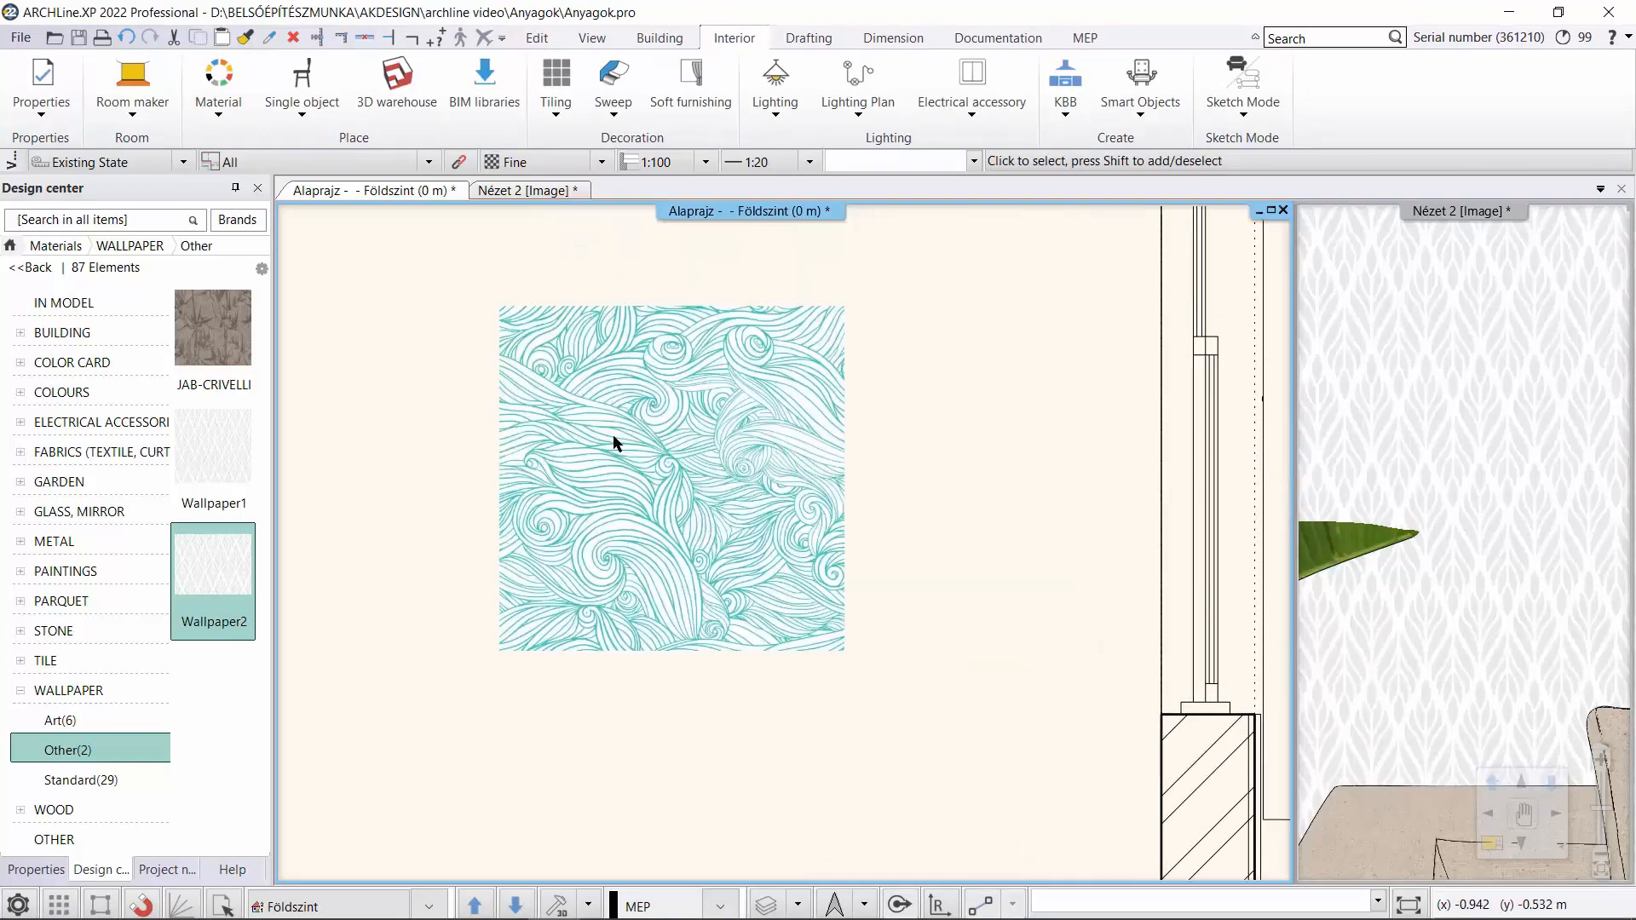
- Turn the turquoise wave image into a mirrored repeat with Make seamless pattern quad
left_click(613, 443)
right_click(653, 586)
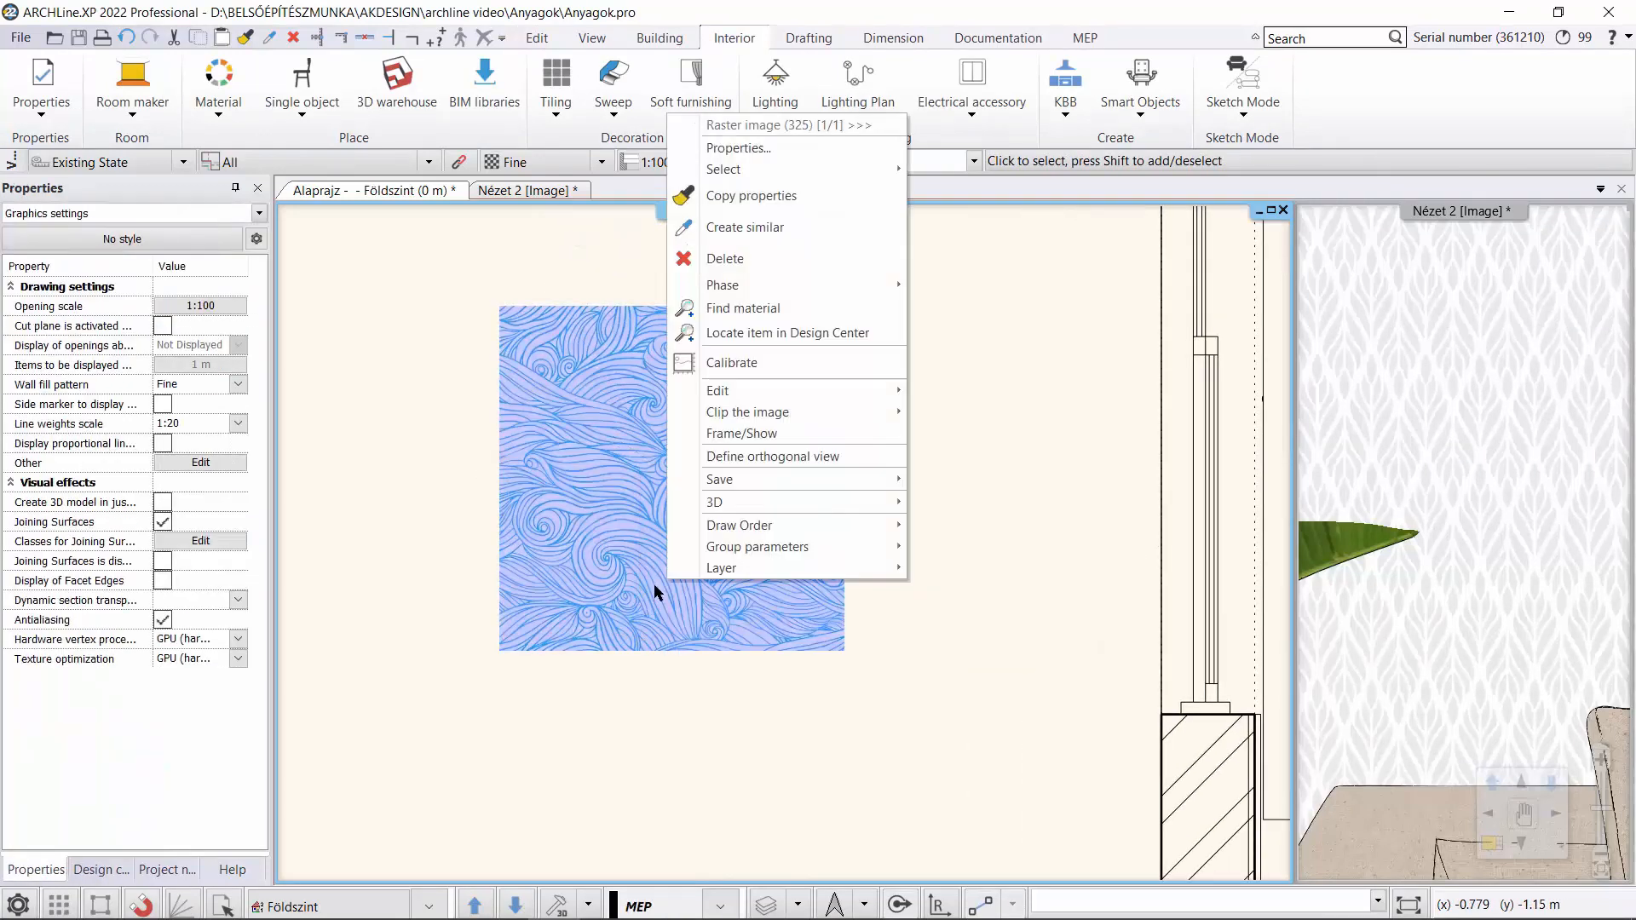
mouse_move(759, 389)
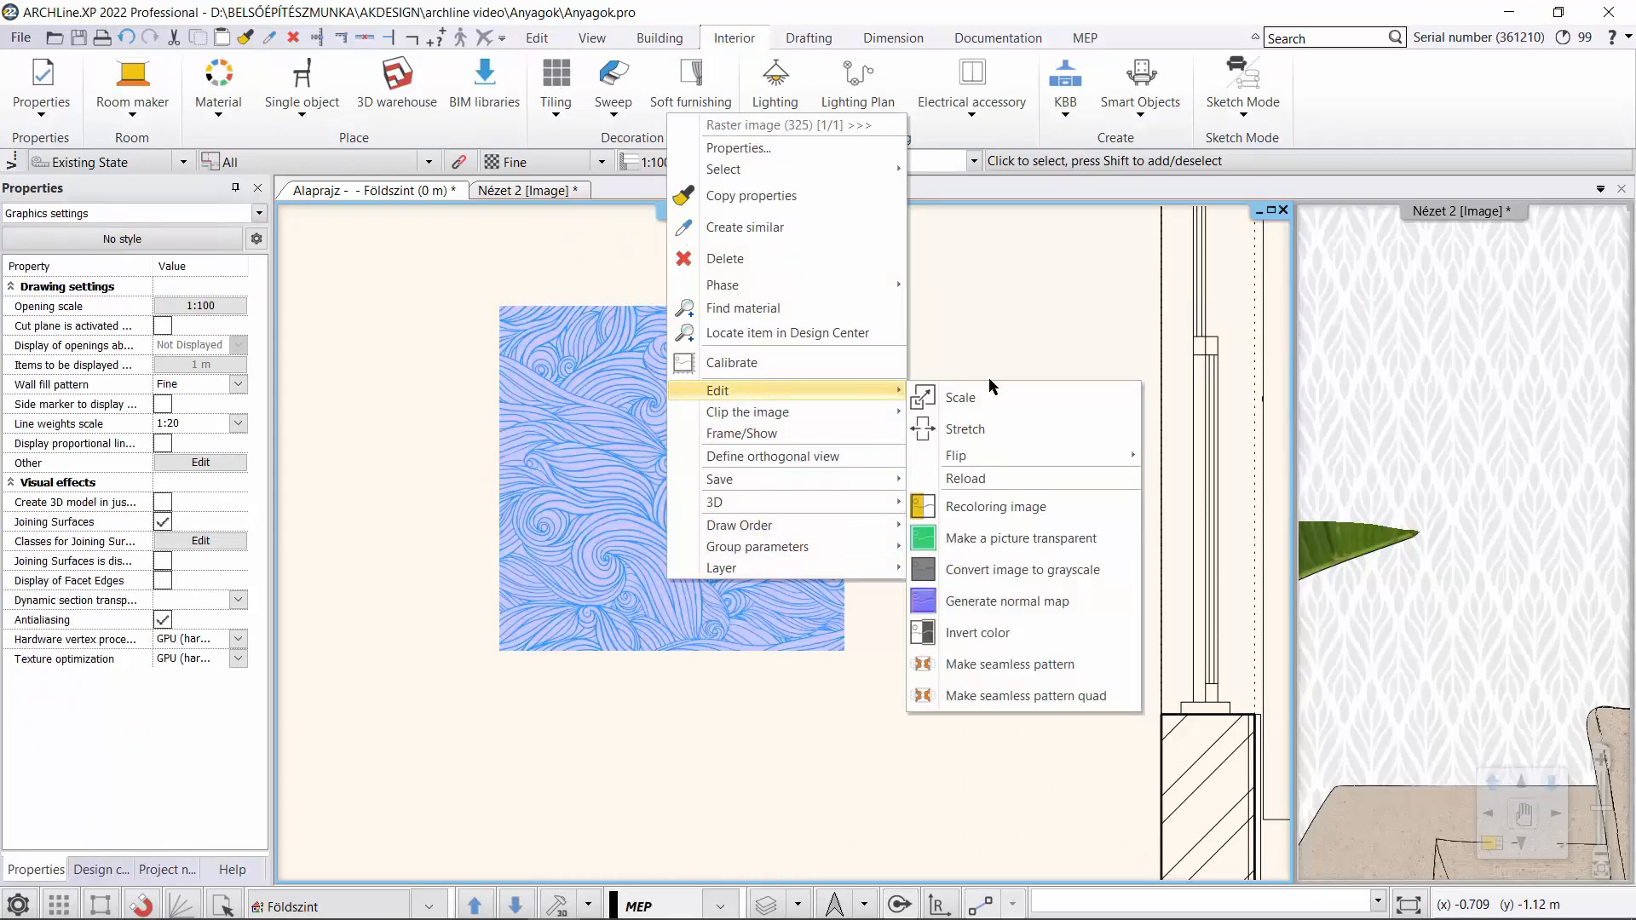
left_click(1086, 697)
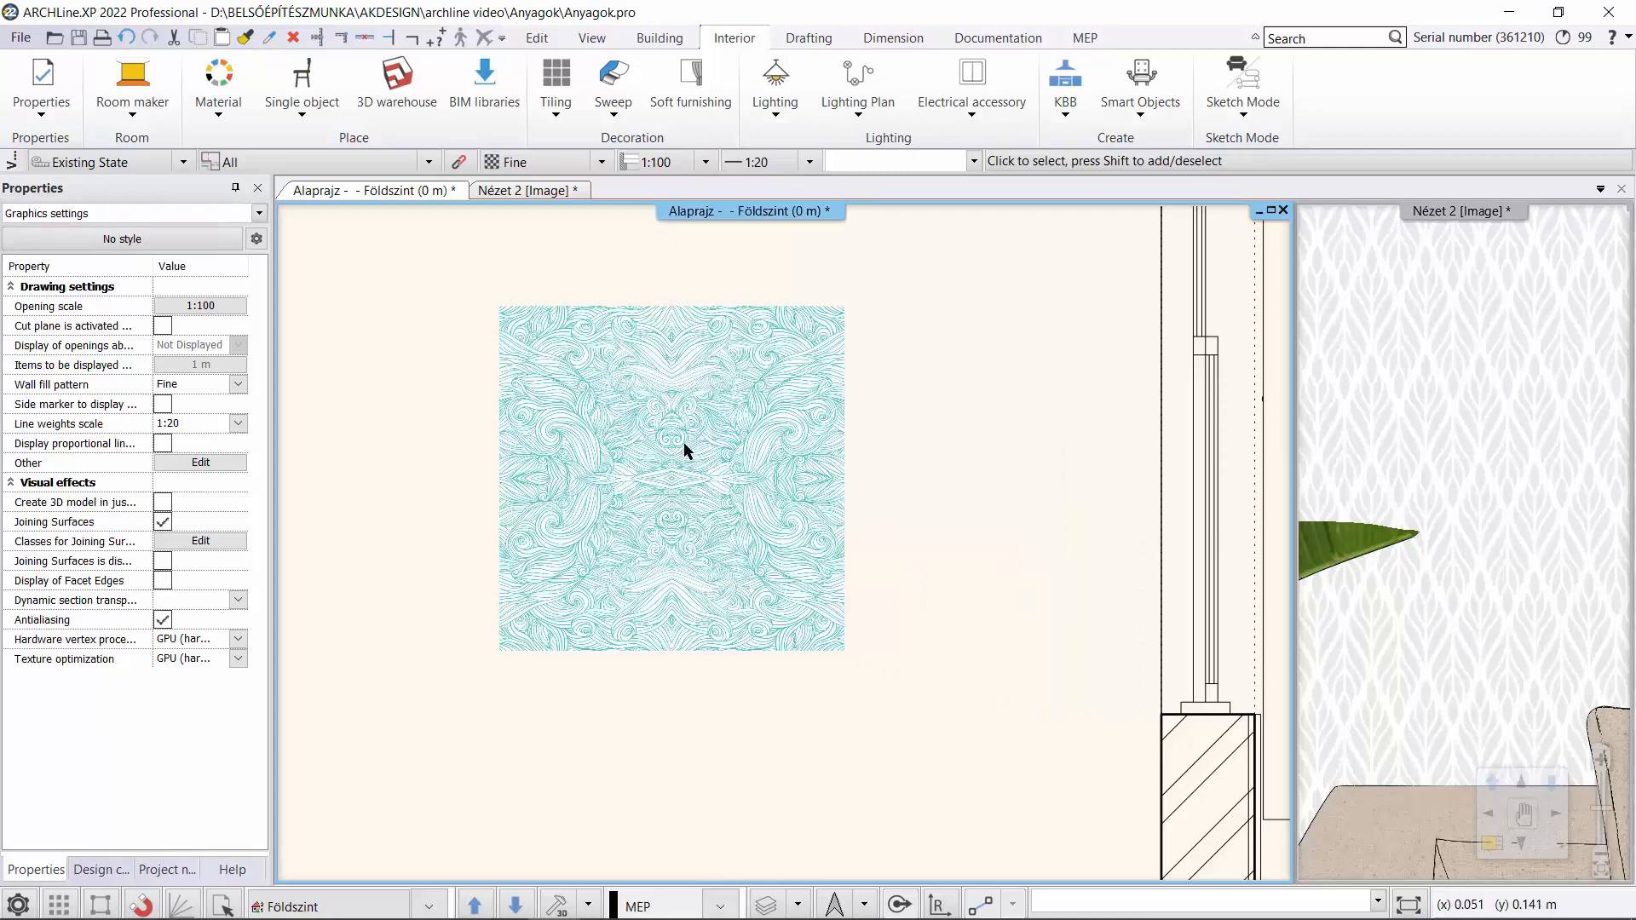
scroll(682, 442, "up", 1)
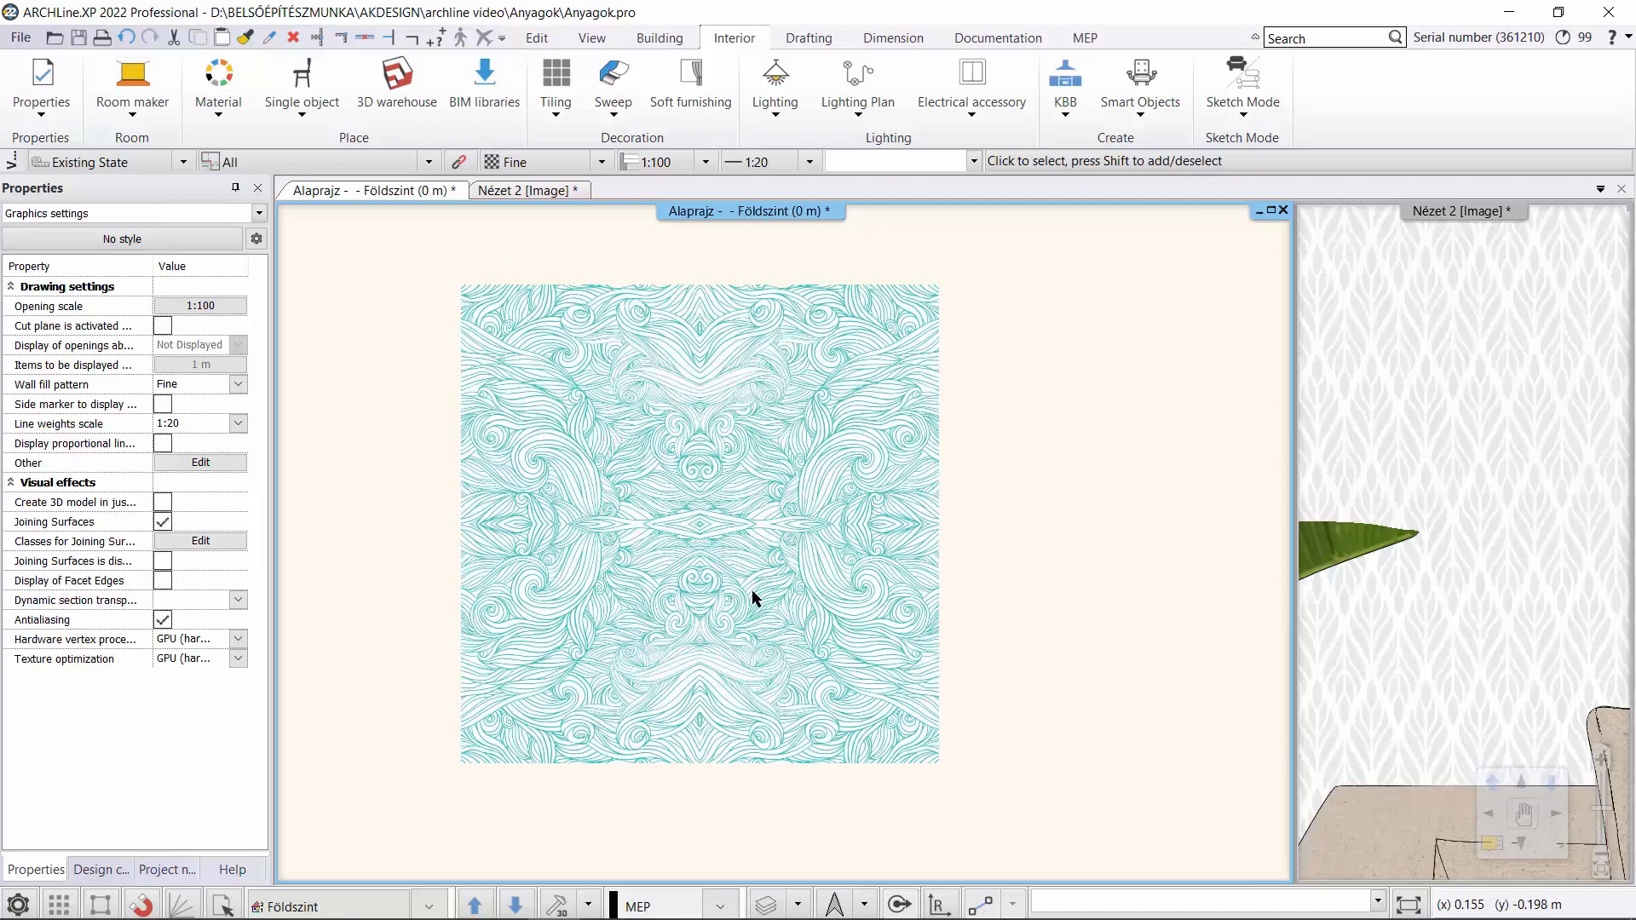
- Save the mirrored wave image as a new material named Wallpaper3 in the WALLPAPER category, Other subcategory, generic producer
left_click(793, 740)
right_click(801, 759)
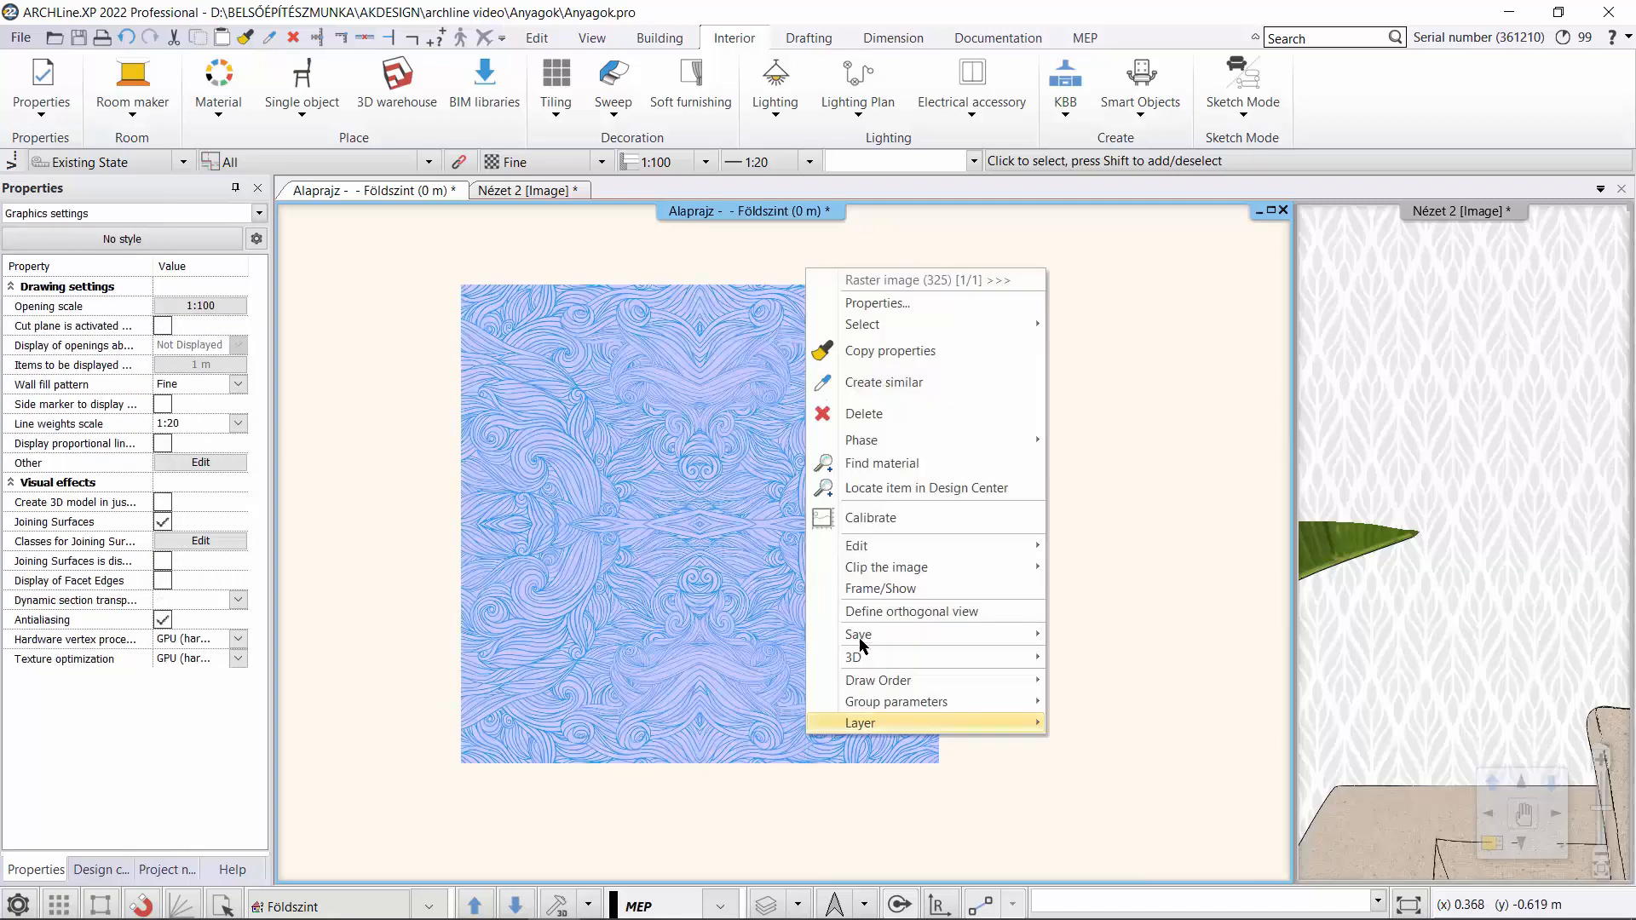
mouse_move(1034, 642)
left_click(1085, 634)
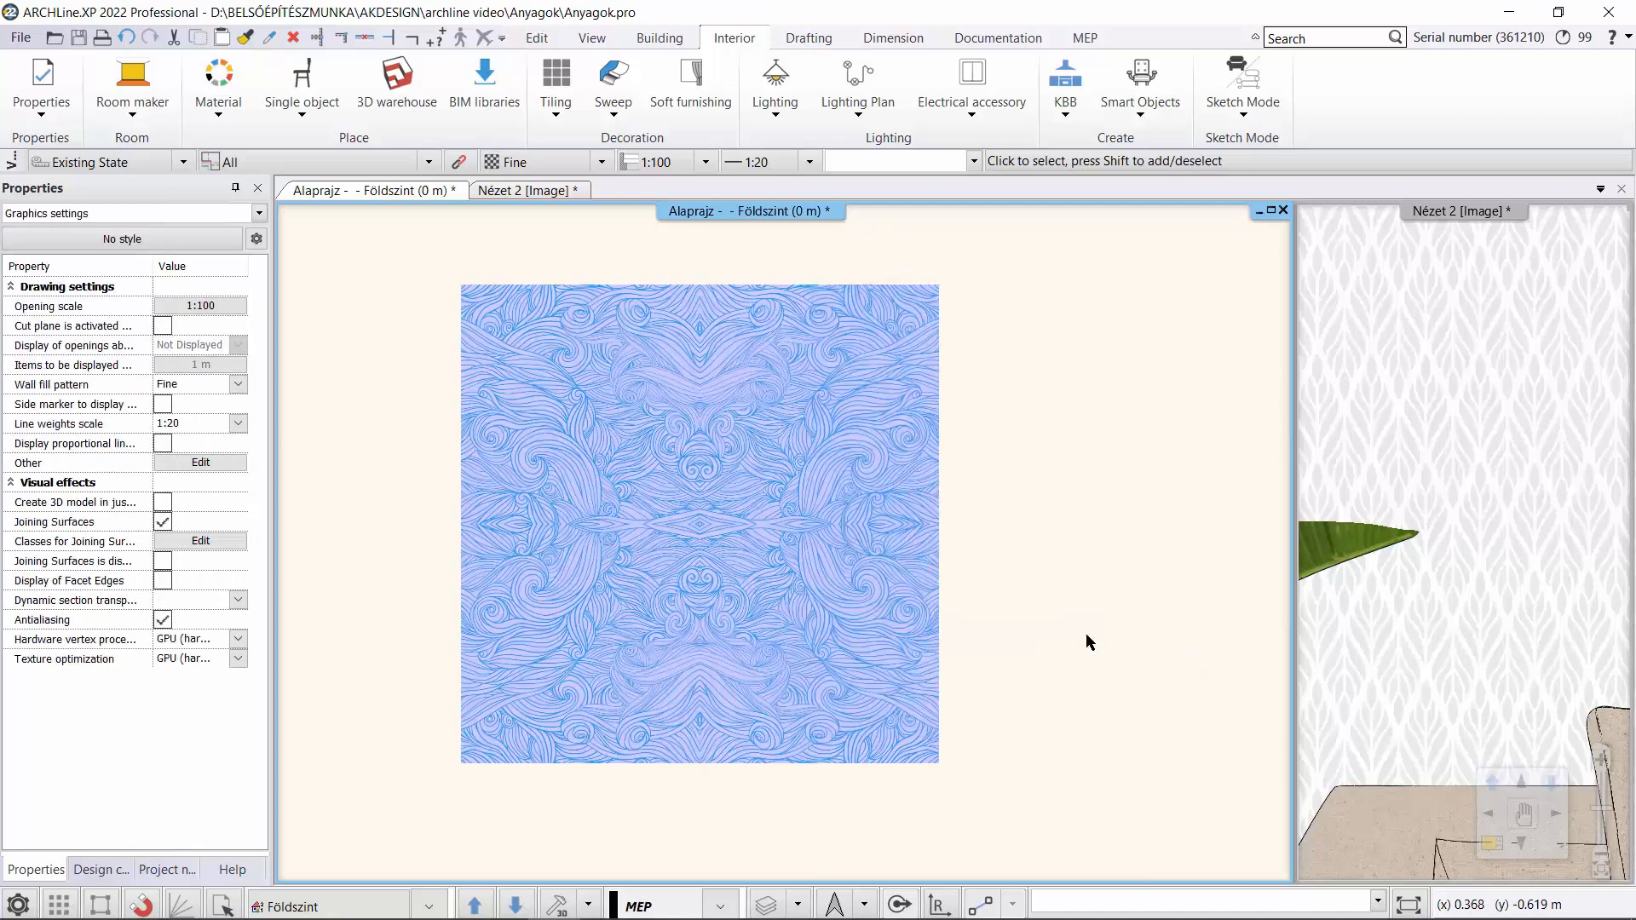
left_click(683, 393)
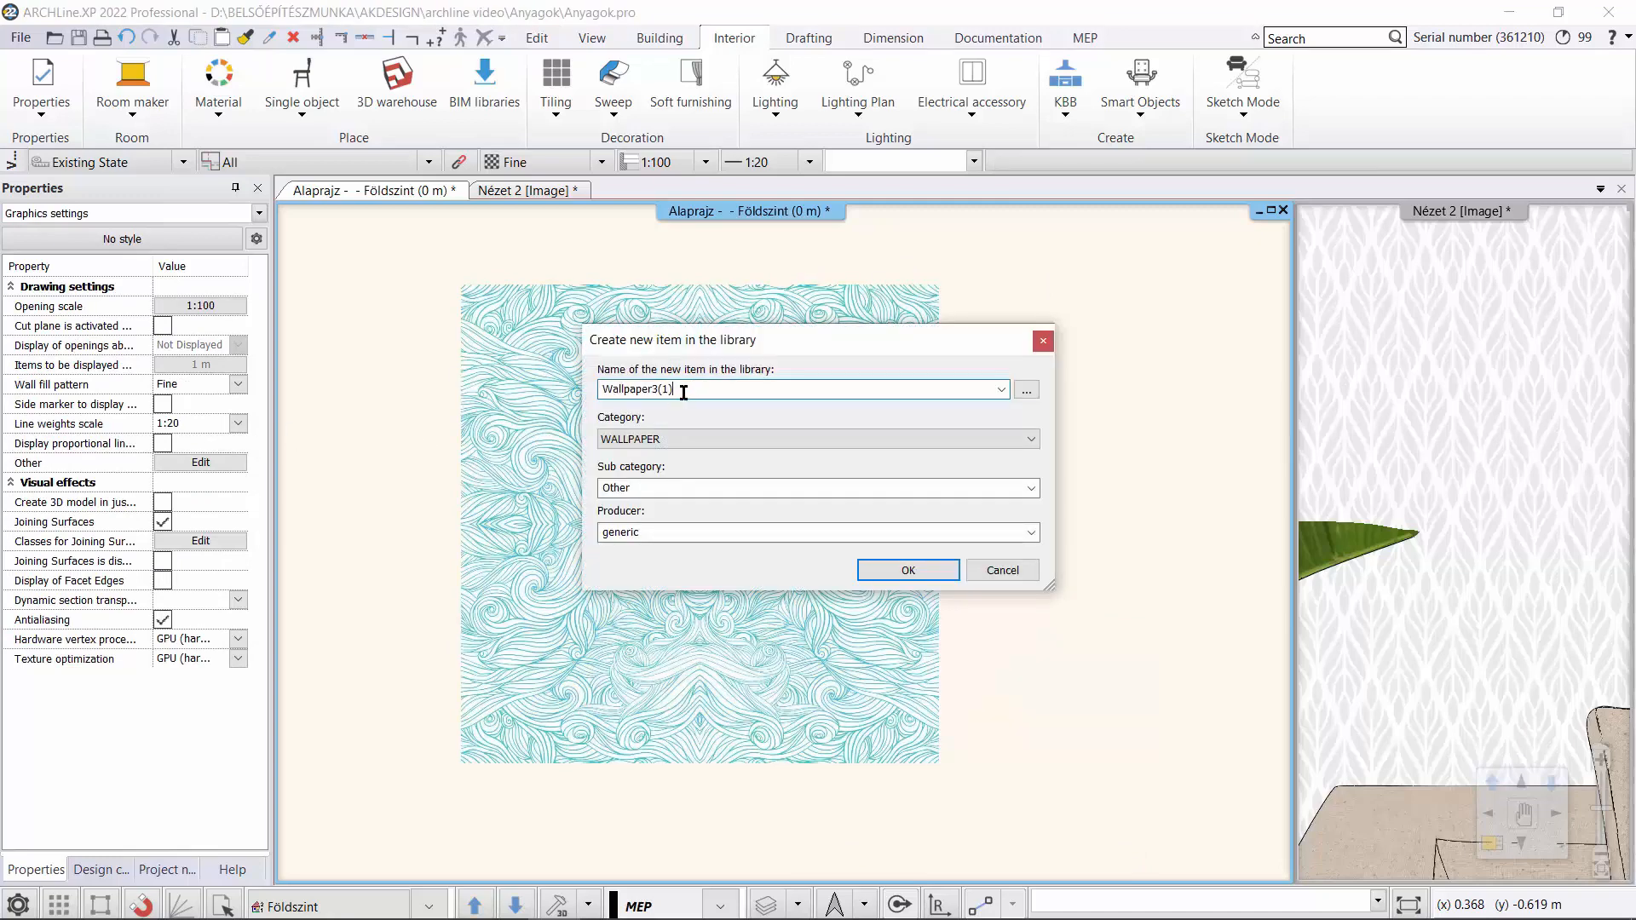
key("BackSpace")
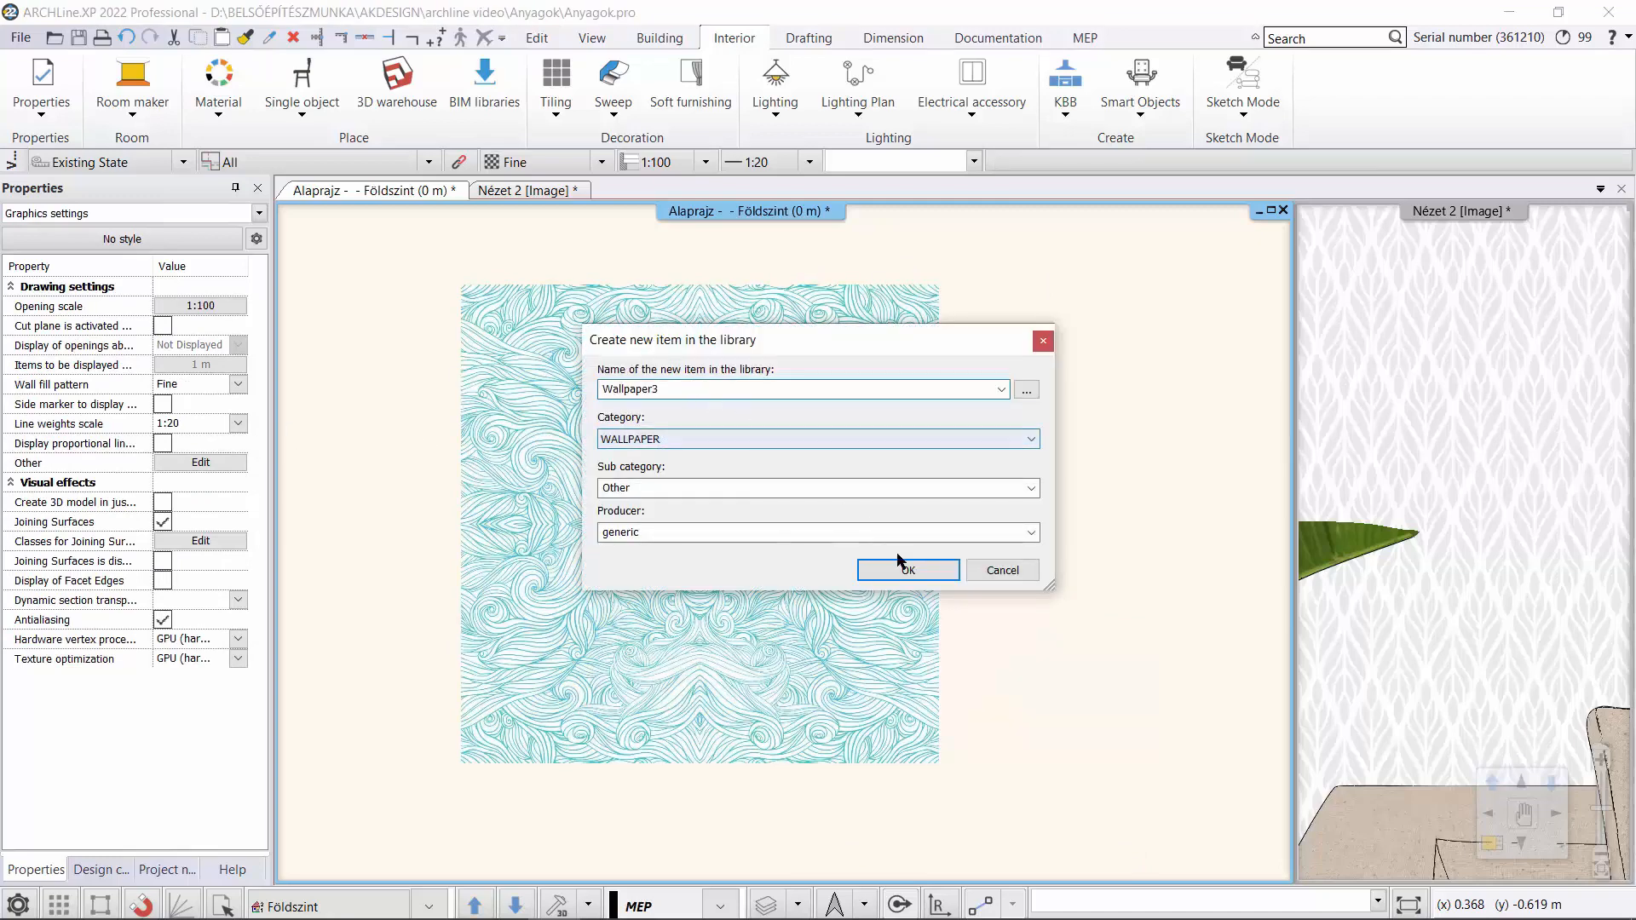
left_click(908, 569)
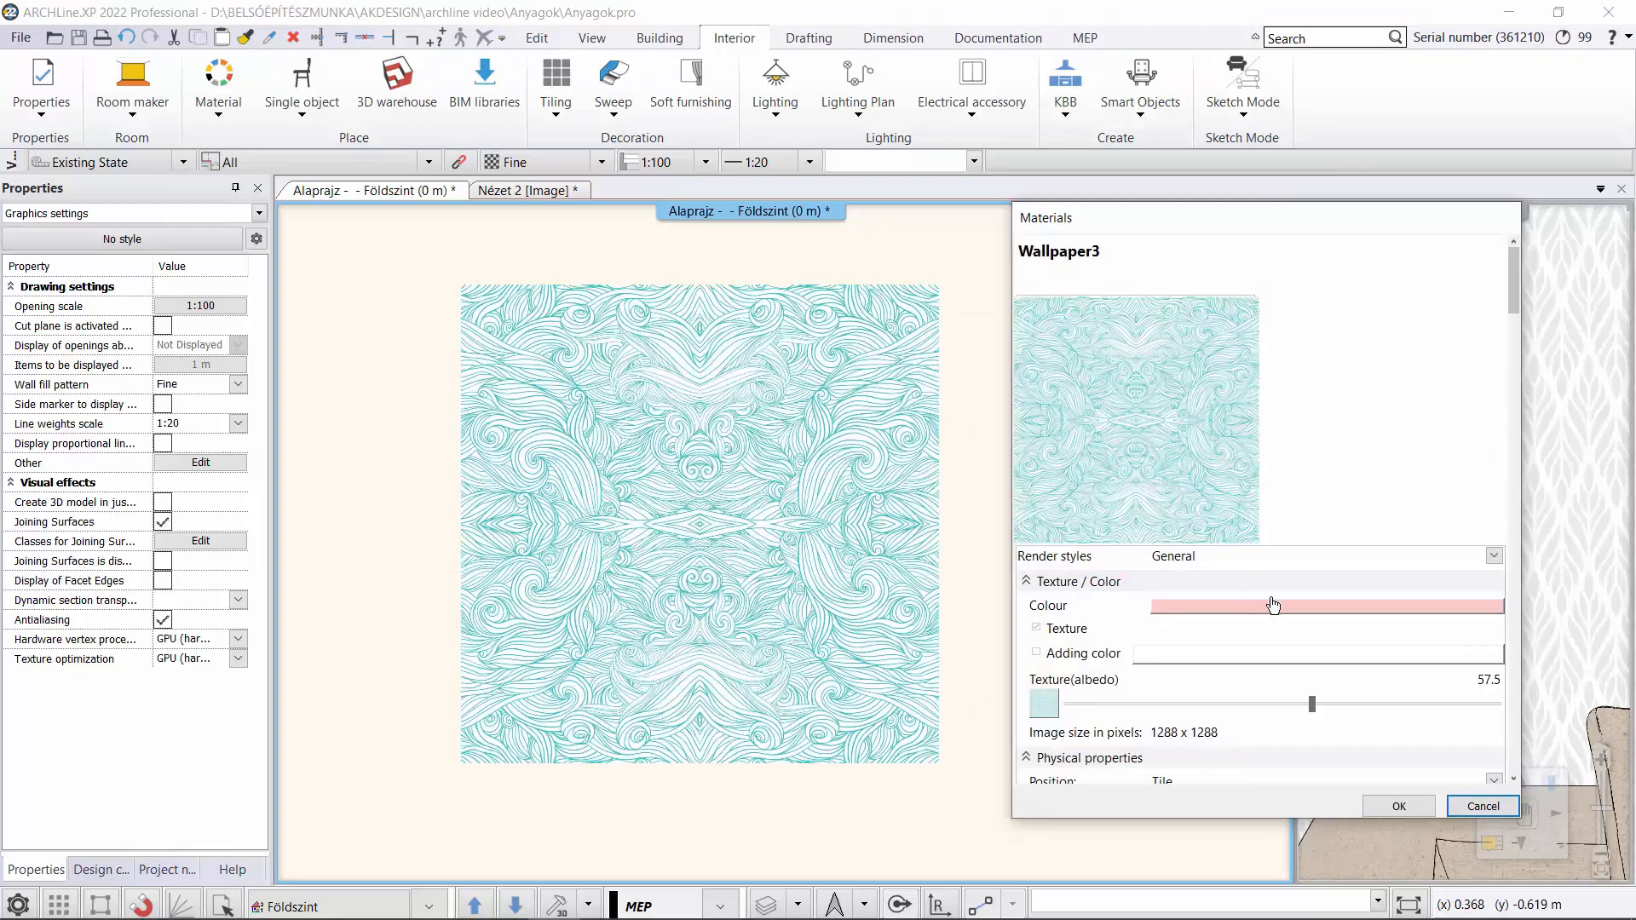
- Set the Wallpaper3 material's width to 0.7 m and accept its material settings
scroll(1428, 611, "down", 3)
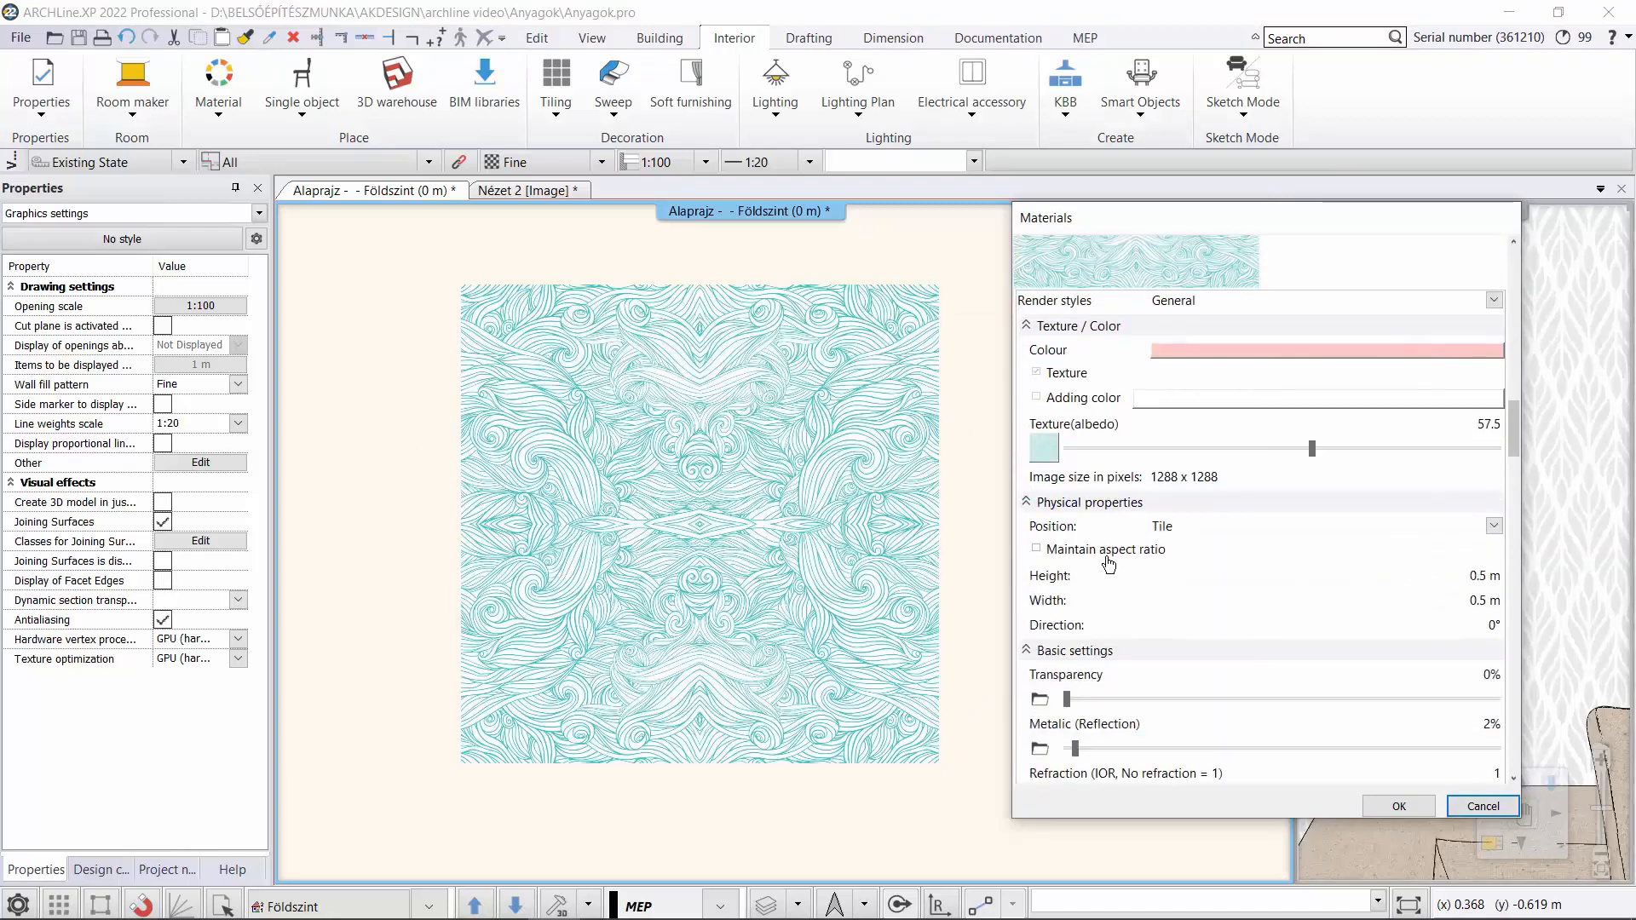
double_click(1483, 601)
type("7")
left_click(1401, 806)
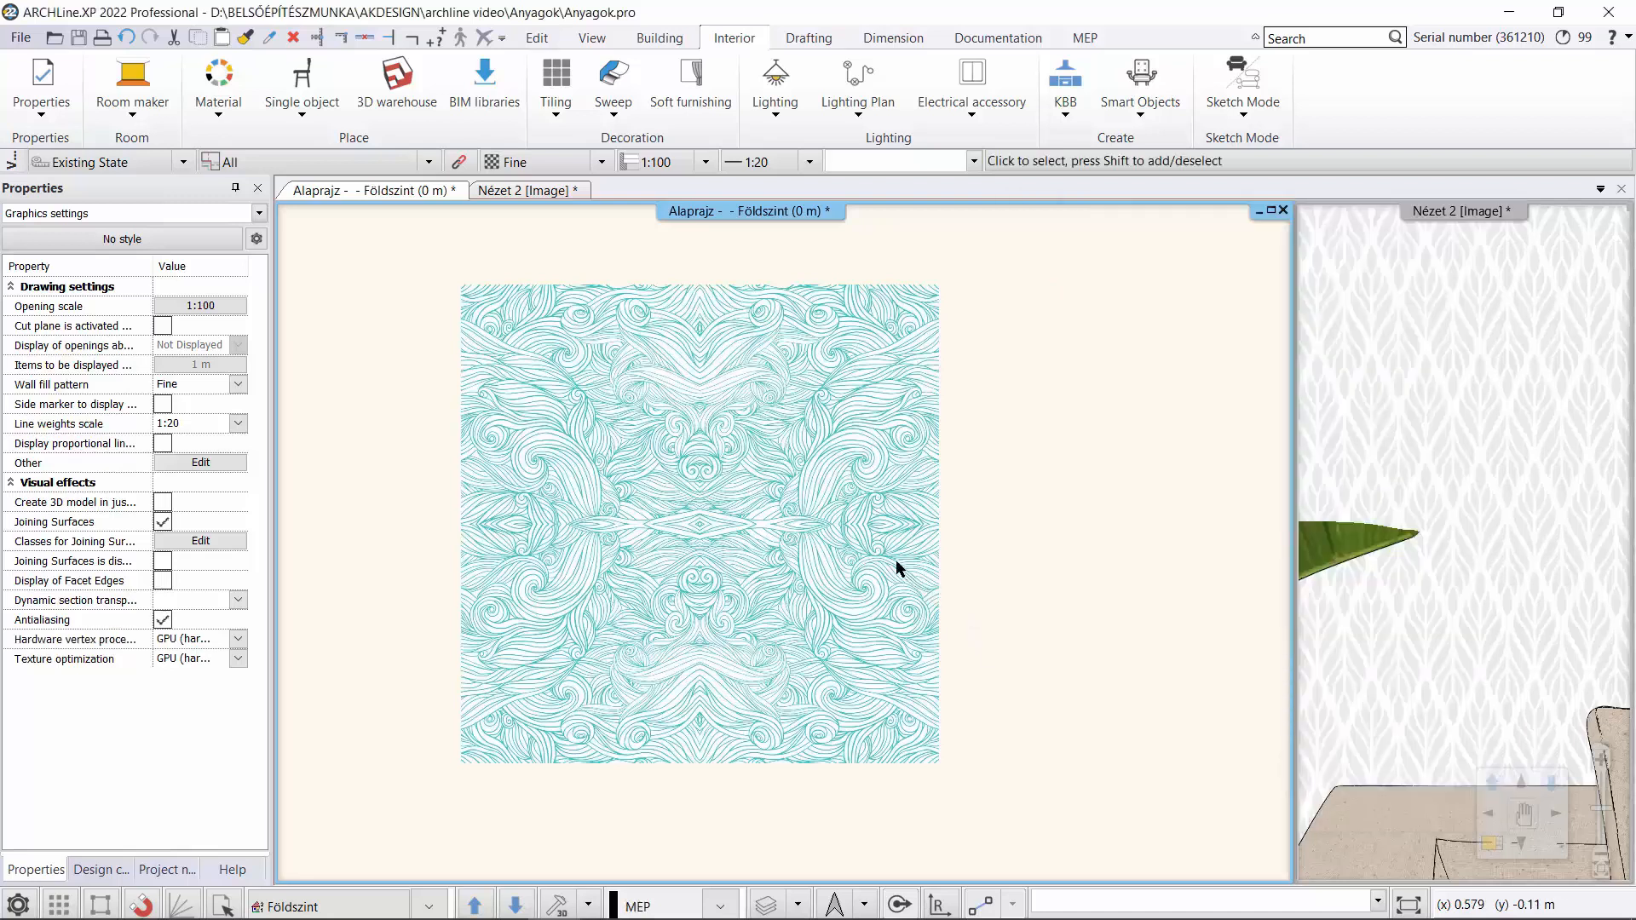
- Apply the Wallpaper3 material as tiling to the wall behind the sofa in the Nézet 2 view
left_click(99, 870)
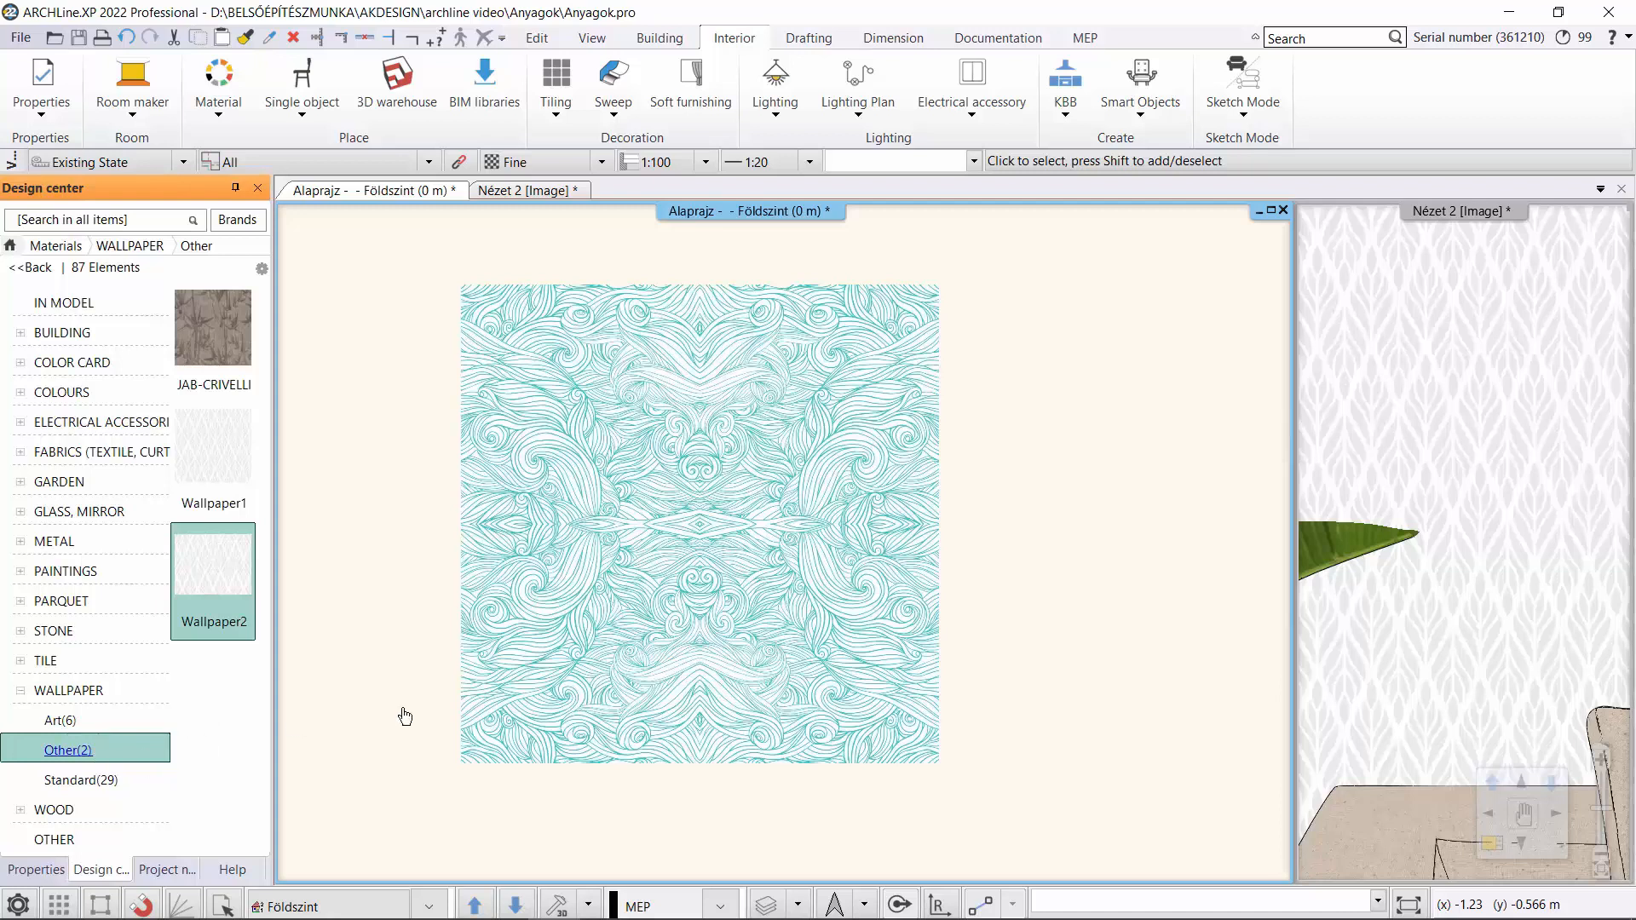
left_click(522, 194)
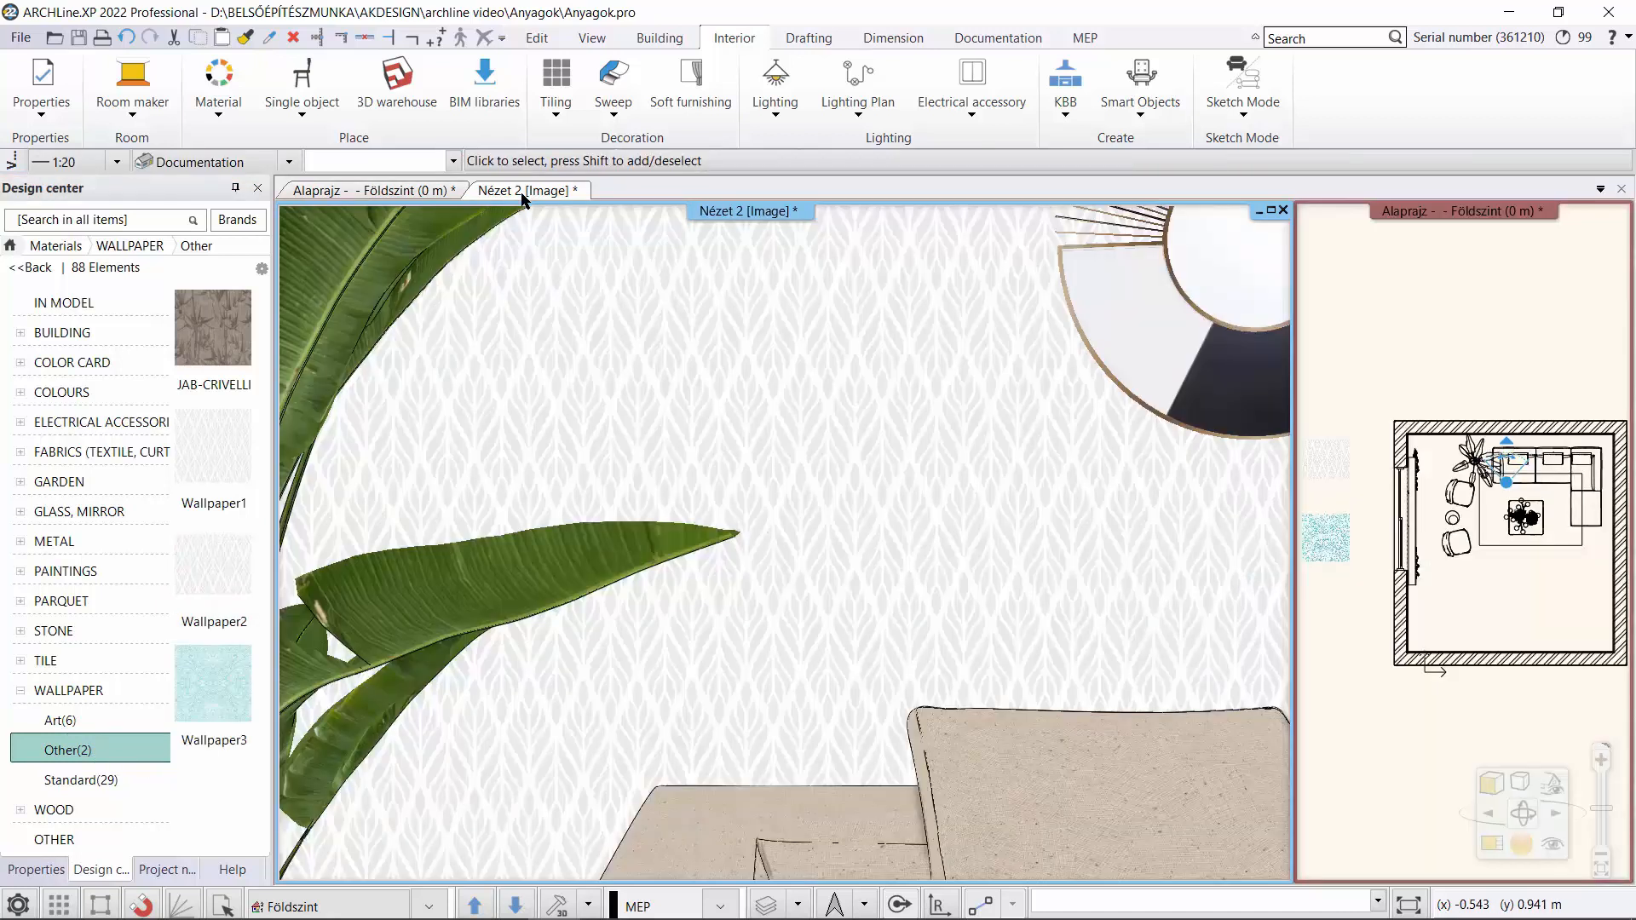
left_click(228, 698)
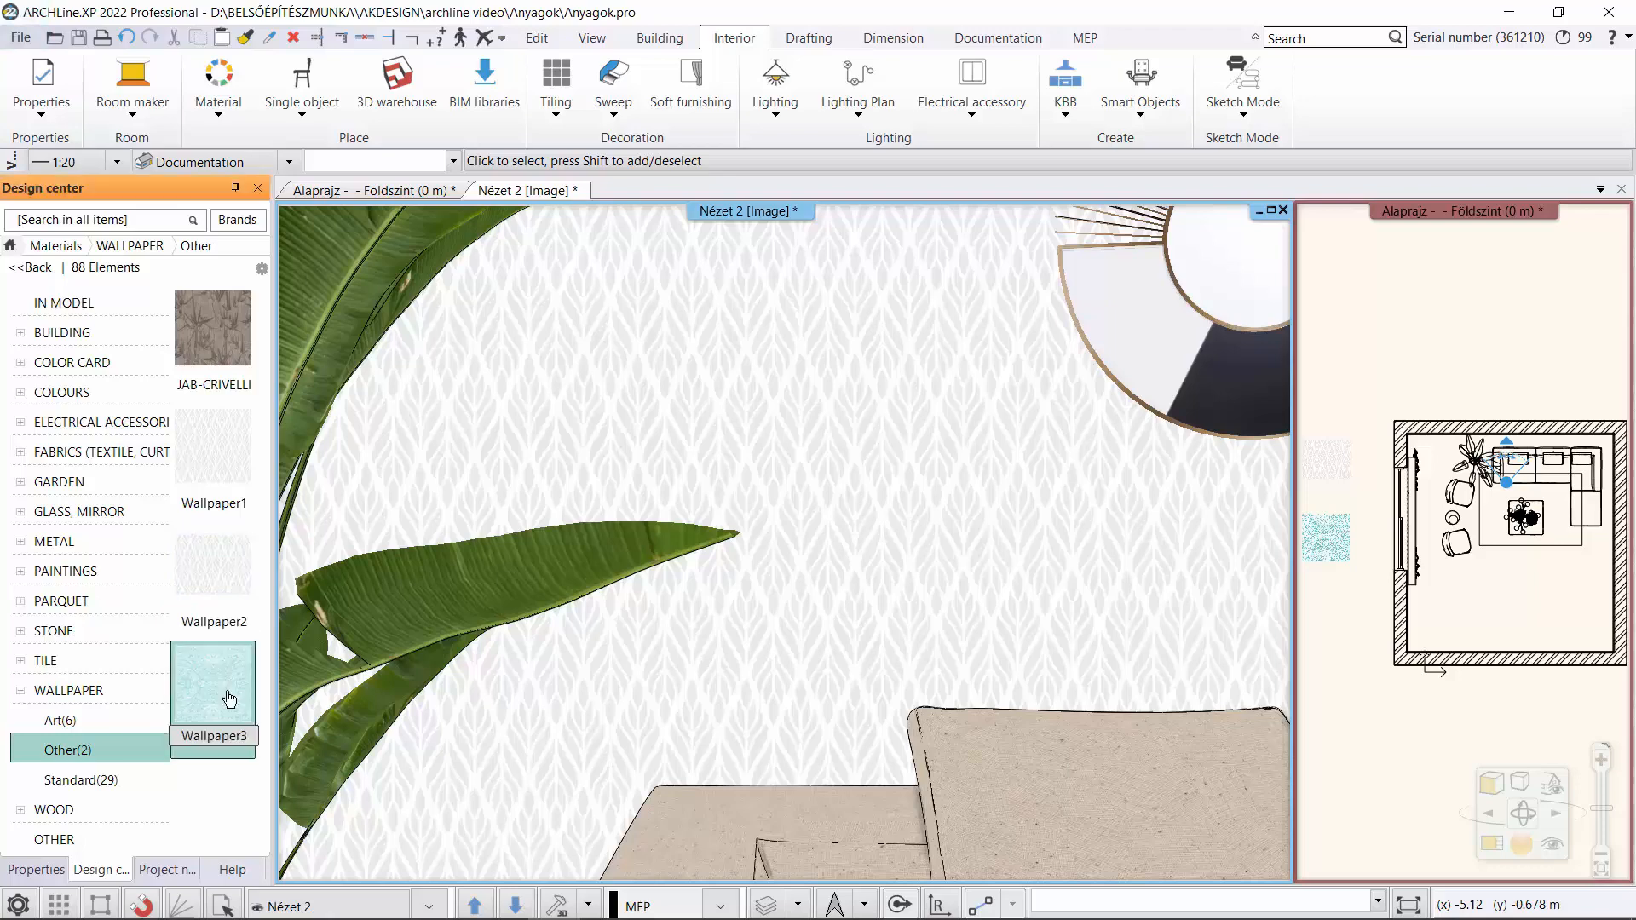
mouse_move(228, 698)
left_mouse_down()
mouse_move(374, 601)
mouse_move(788, 399)
left_mouse_up()
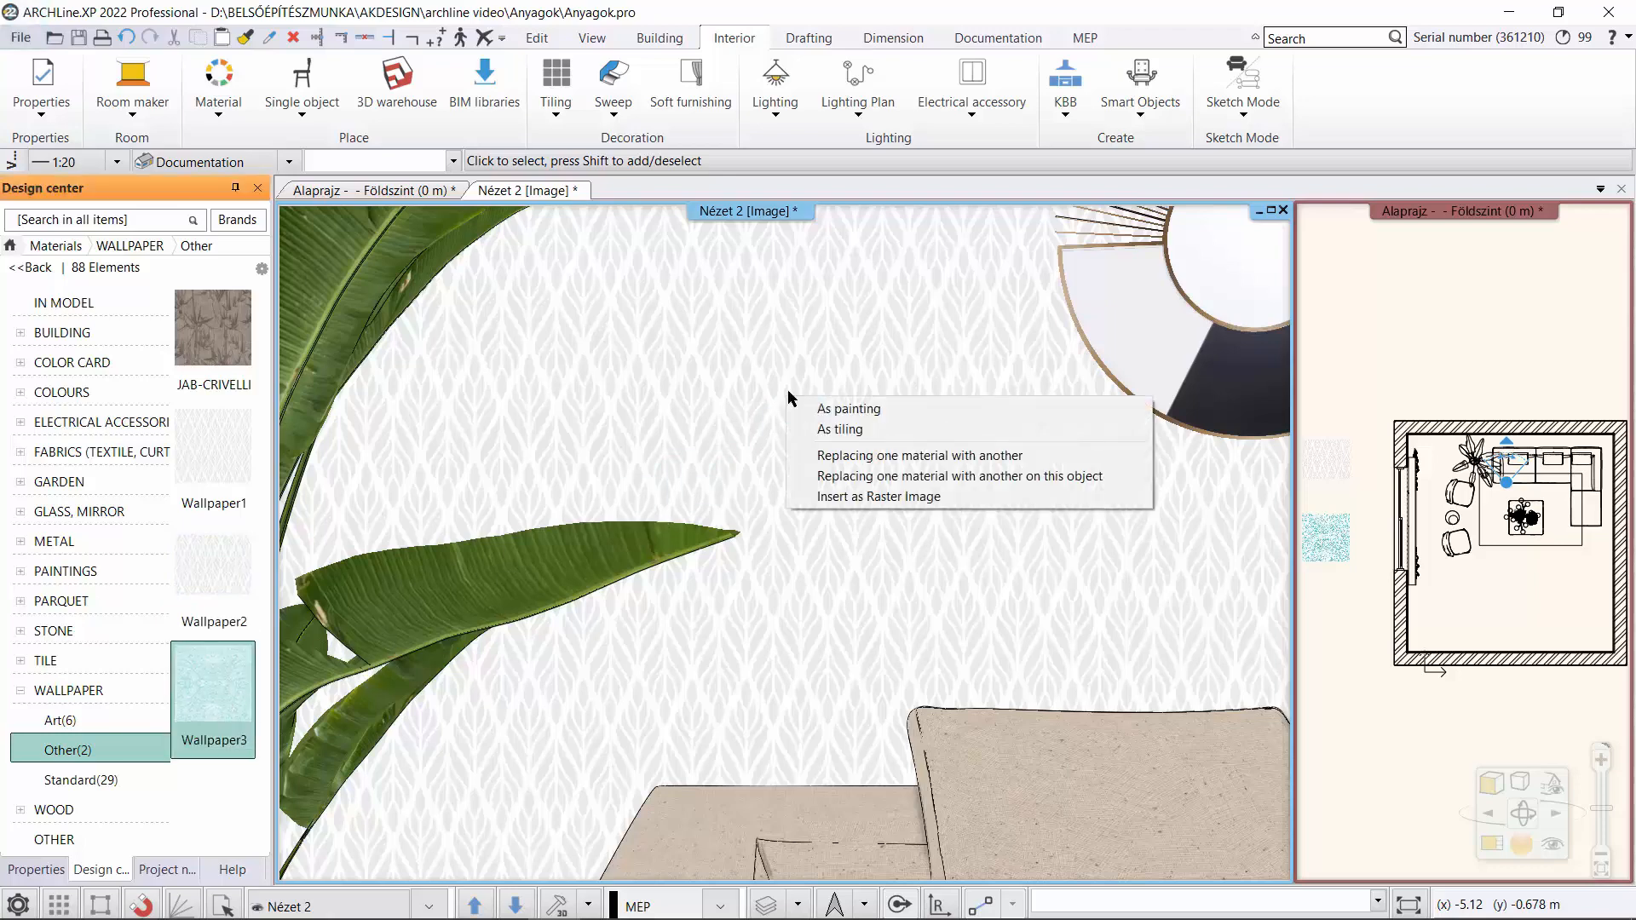
left_click(816, 429)
left_click(809, 432)
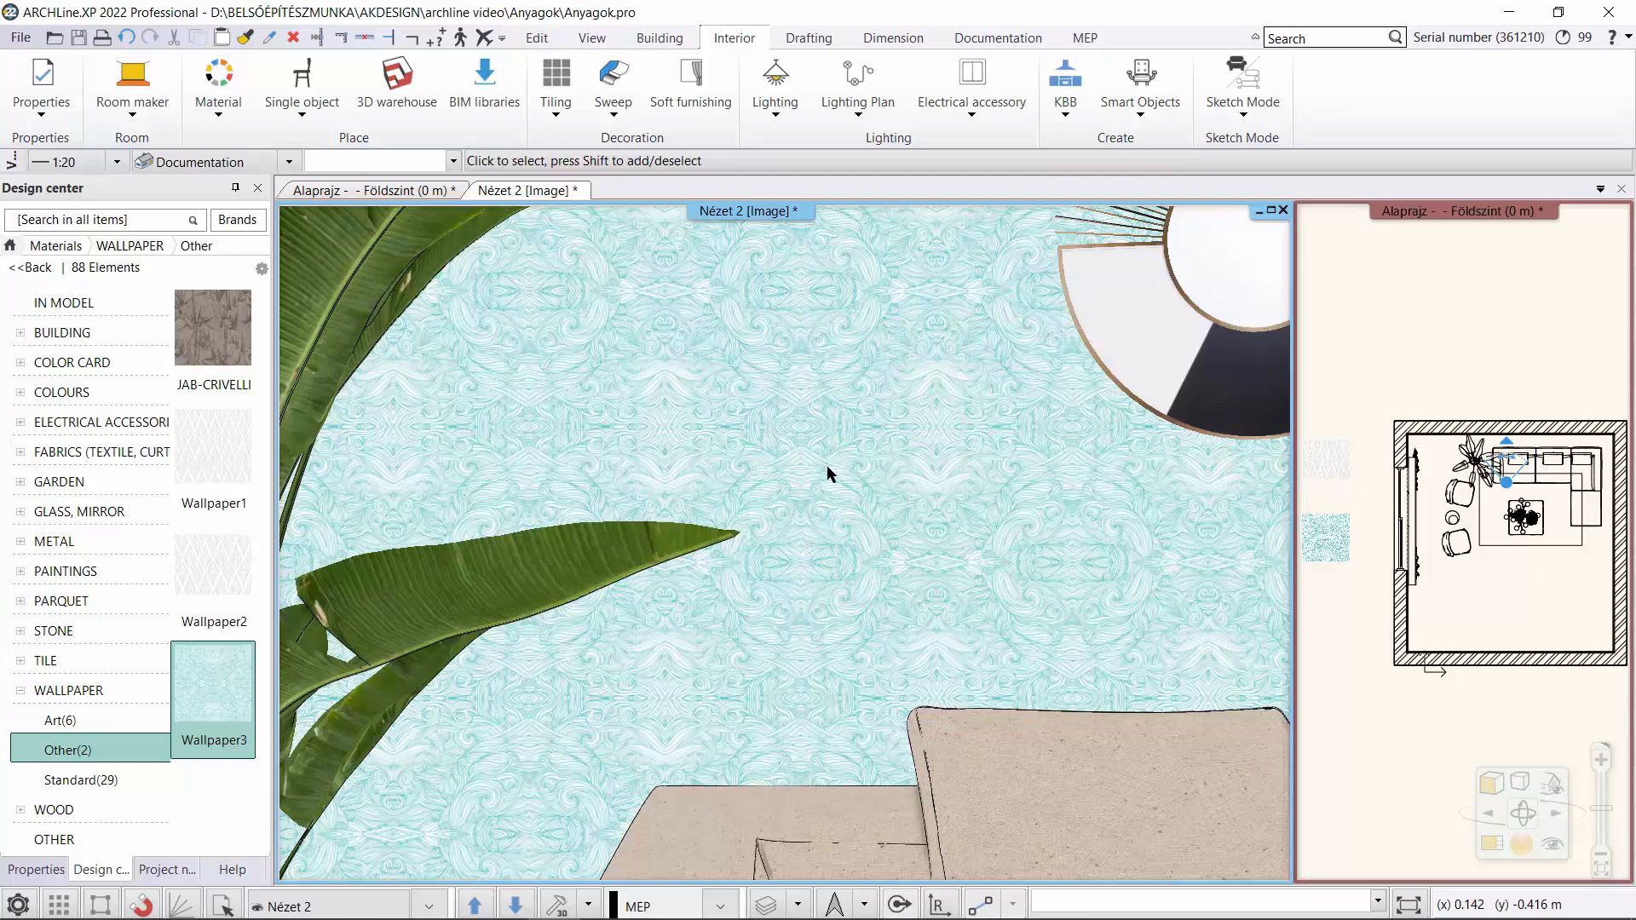
- Switch the 3D view to the saved view Nézet_01
scroll(826, 466, "down", 2)
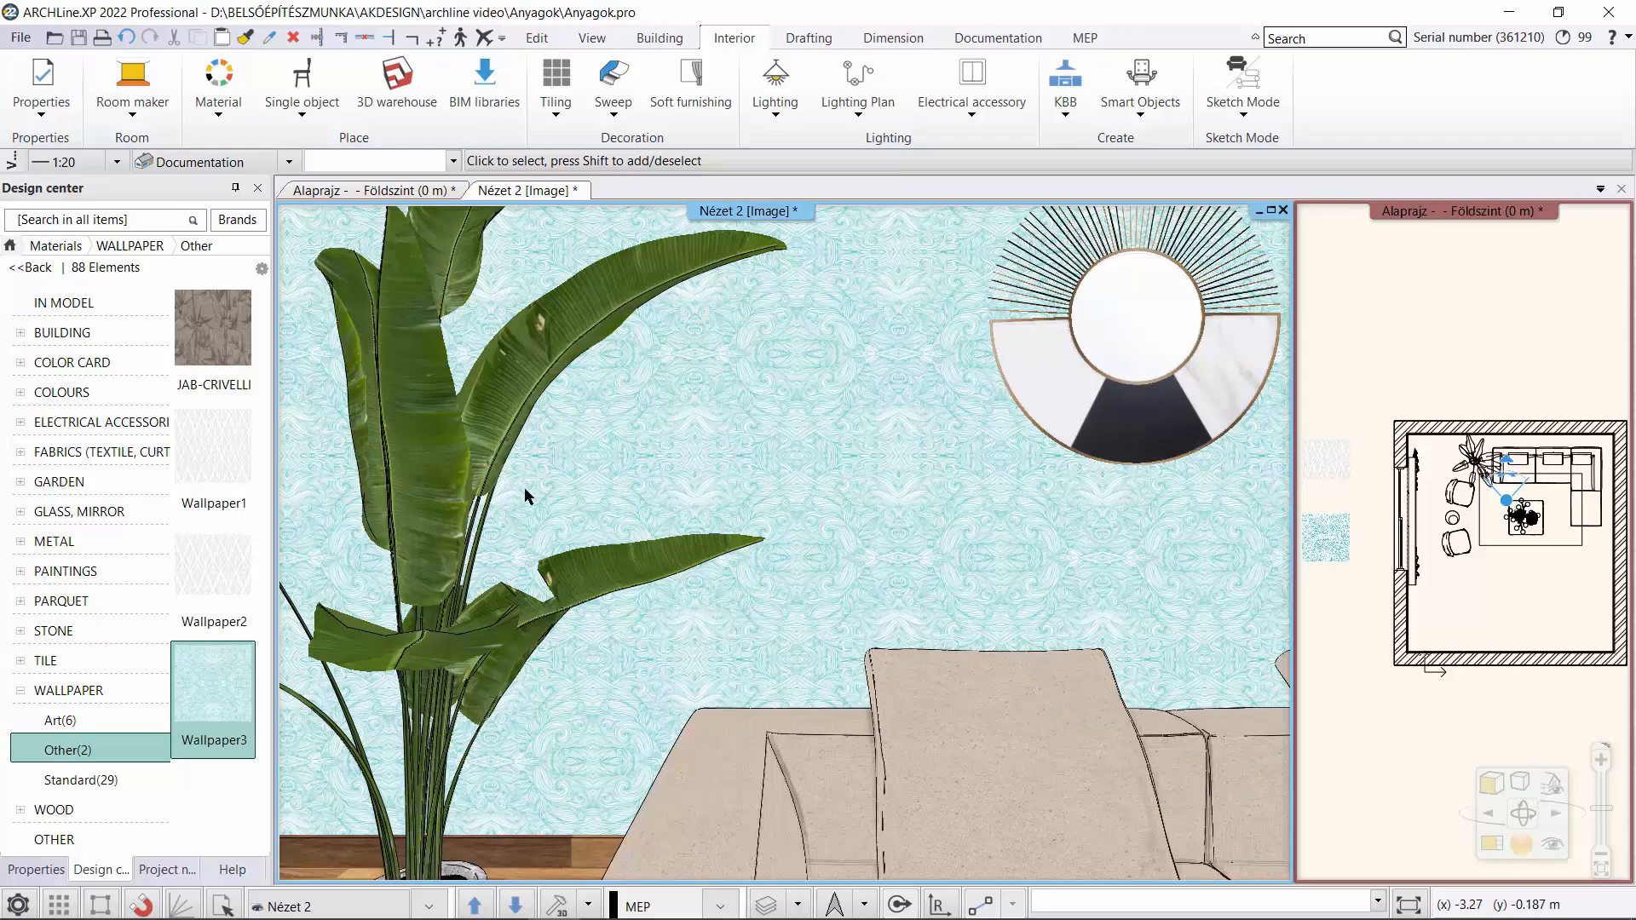
left_click(429, 907)
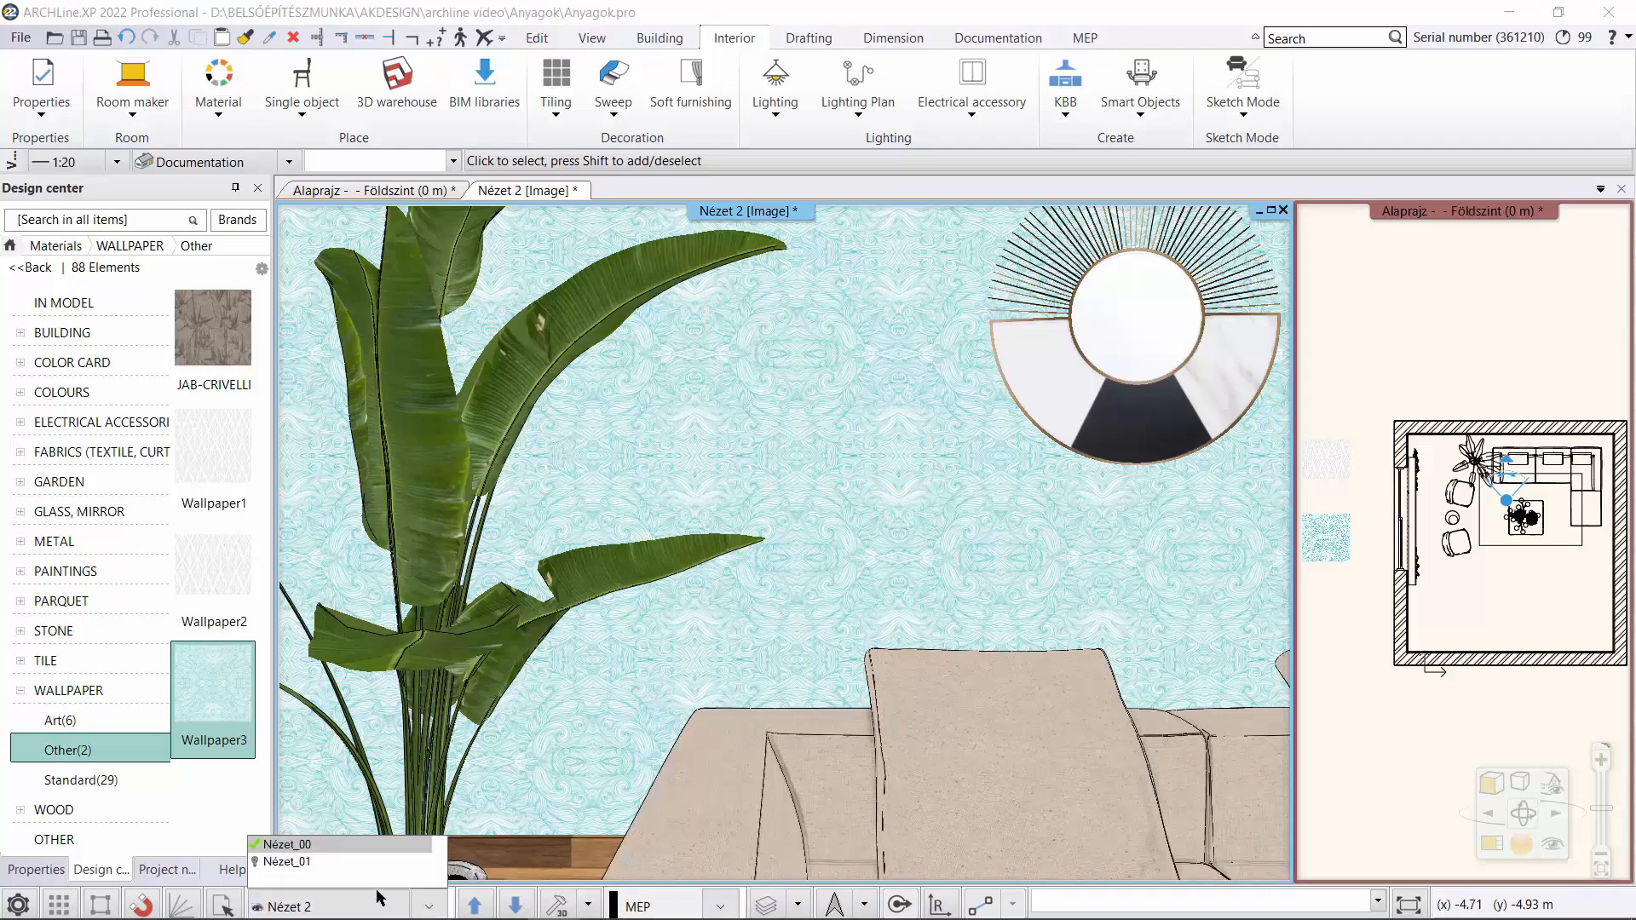
left_click(340, 862)
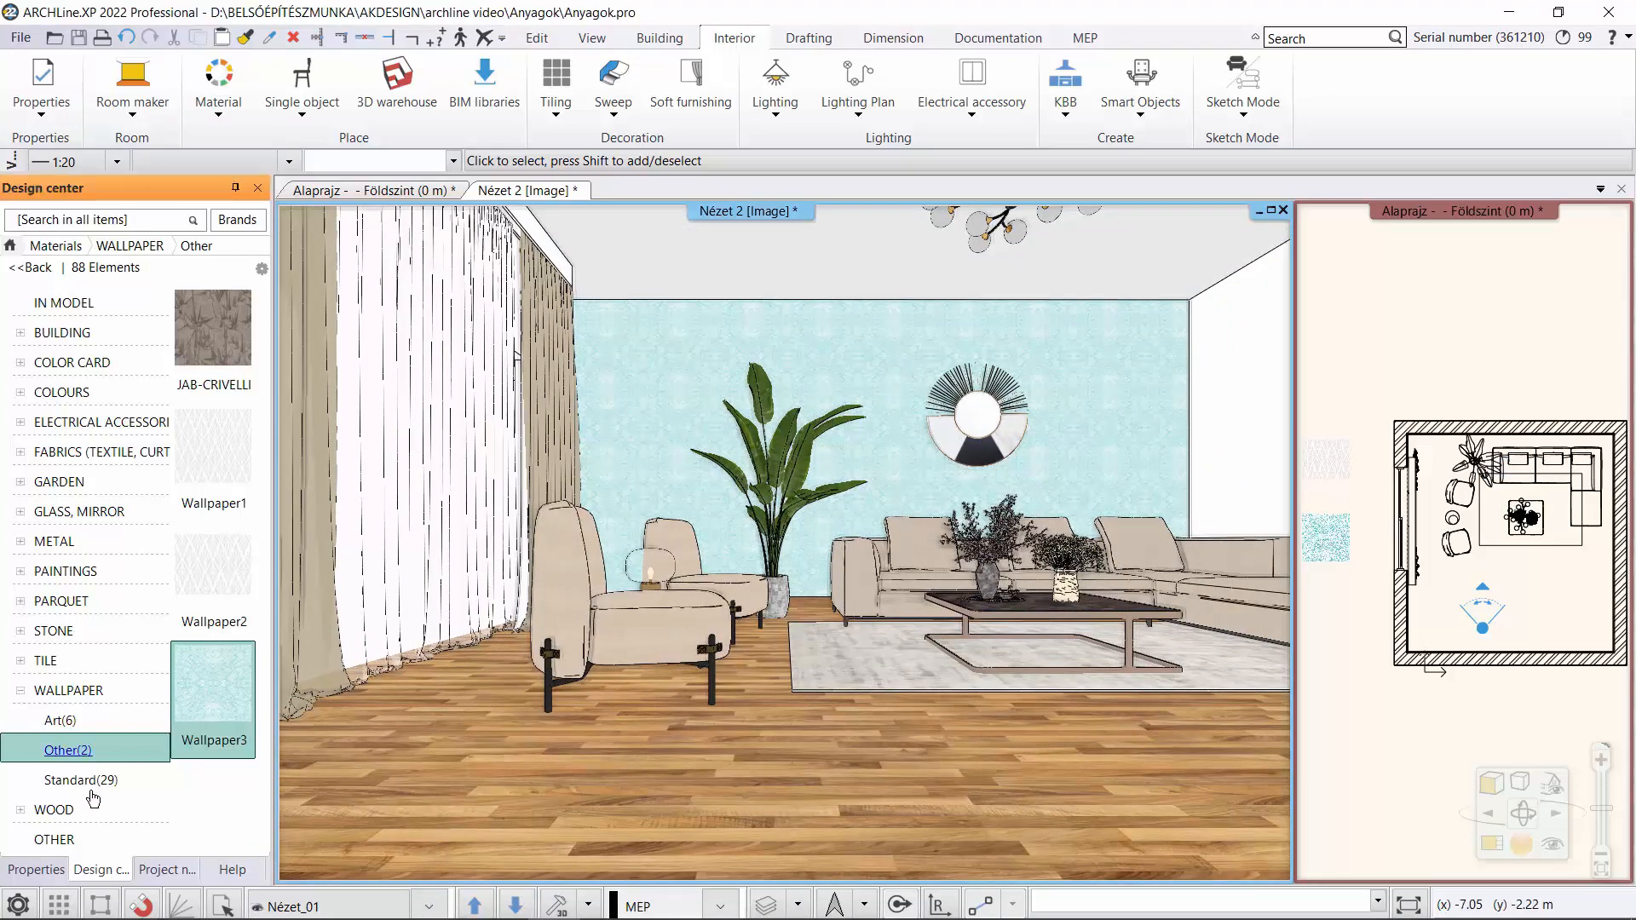
- Open the HQ materials catalog in the Design center and browse to the metal materials
left_click(56, 869)
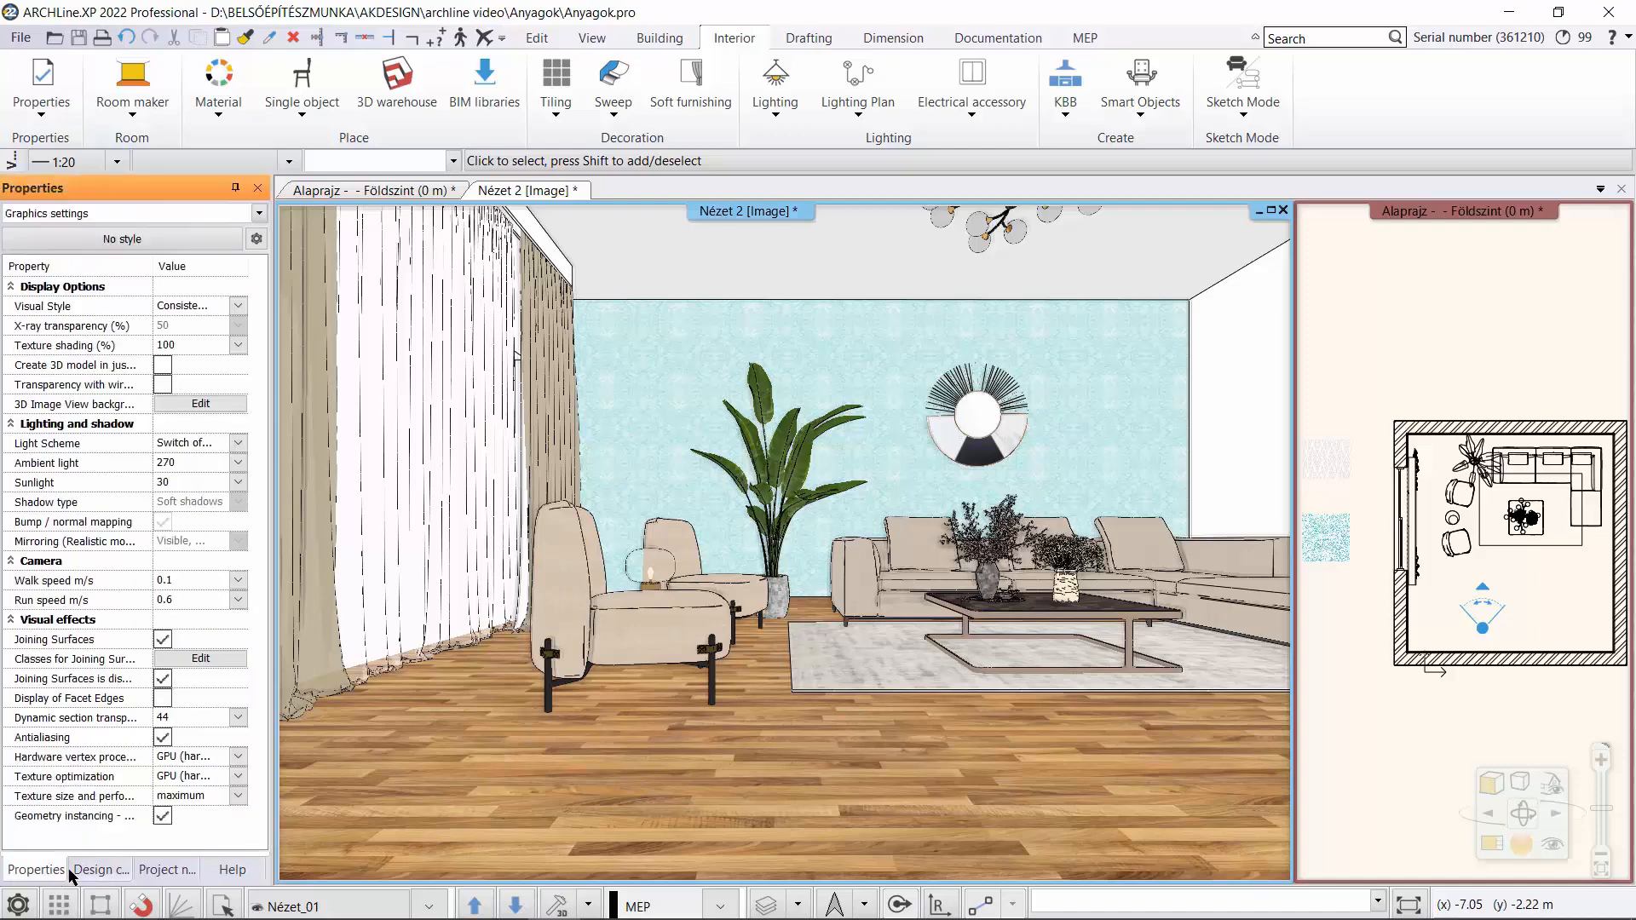
left_click(90, 869)
left_click(11, 245)
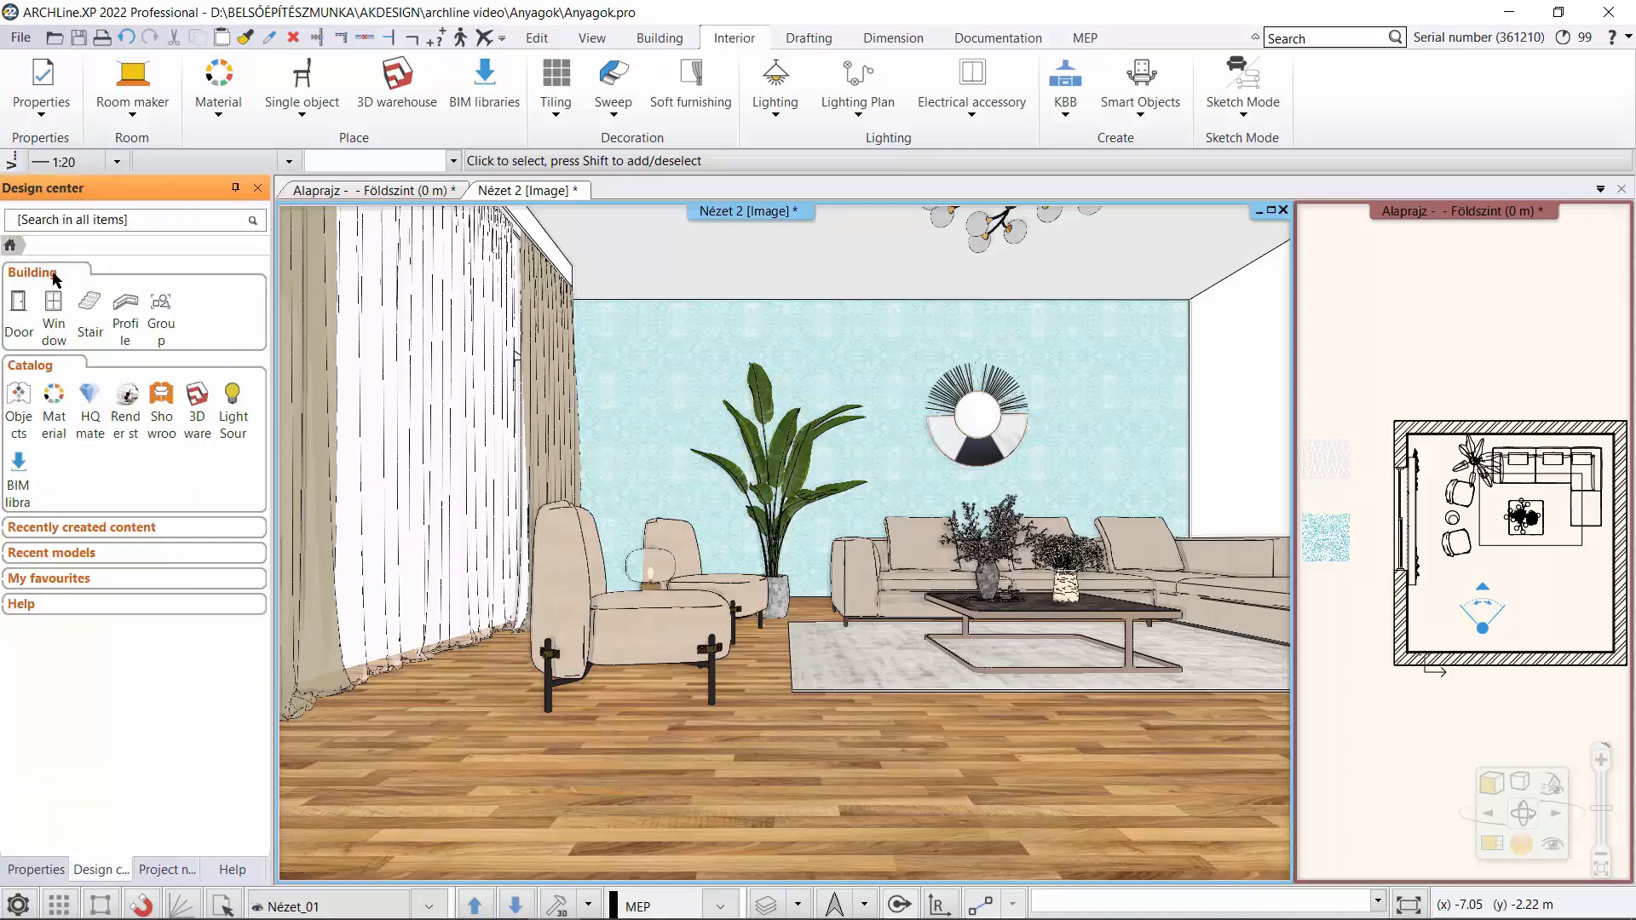
left_click(90, 397)
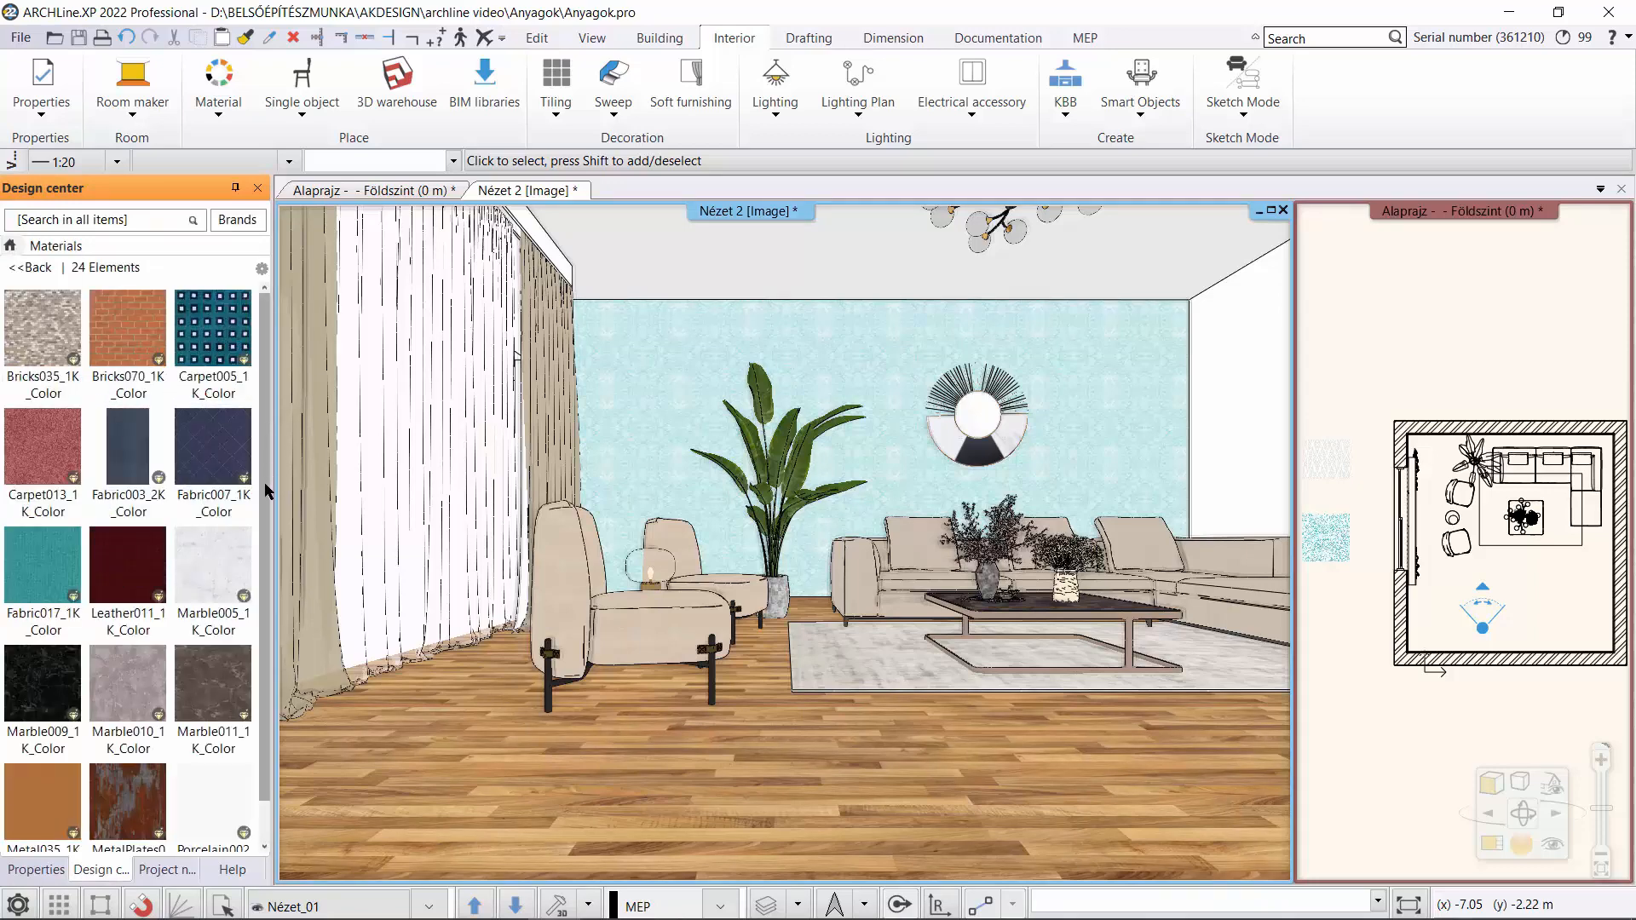
scroll(266, 491, "down", 1)
scroll(269, 584, "down", 3)
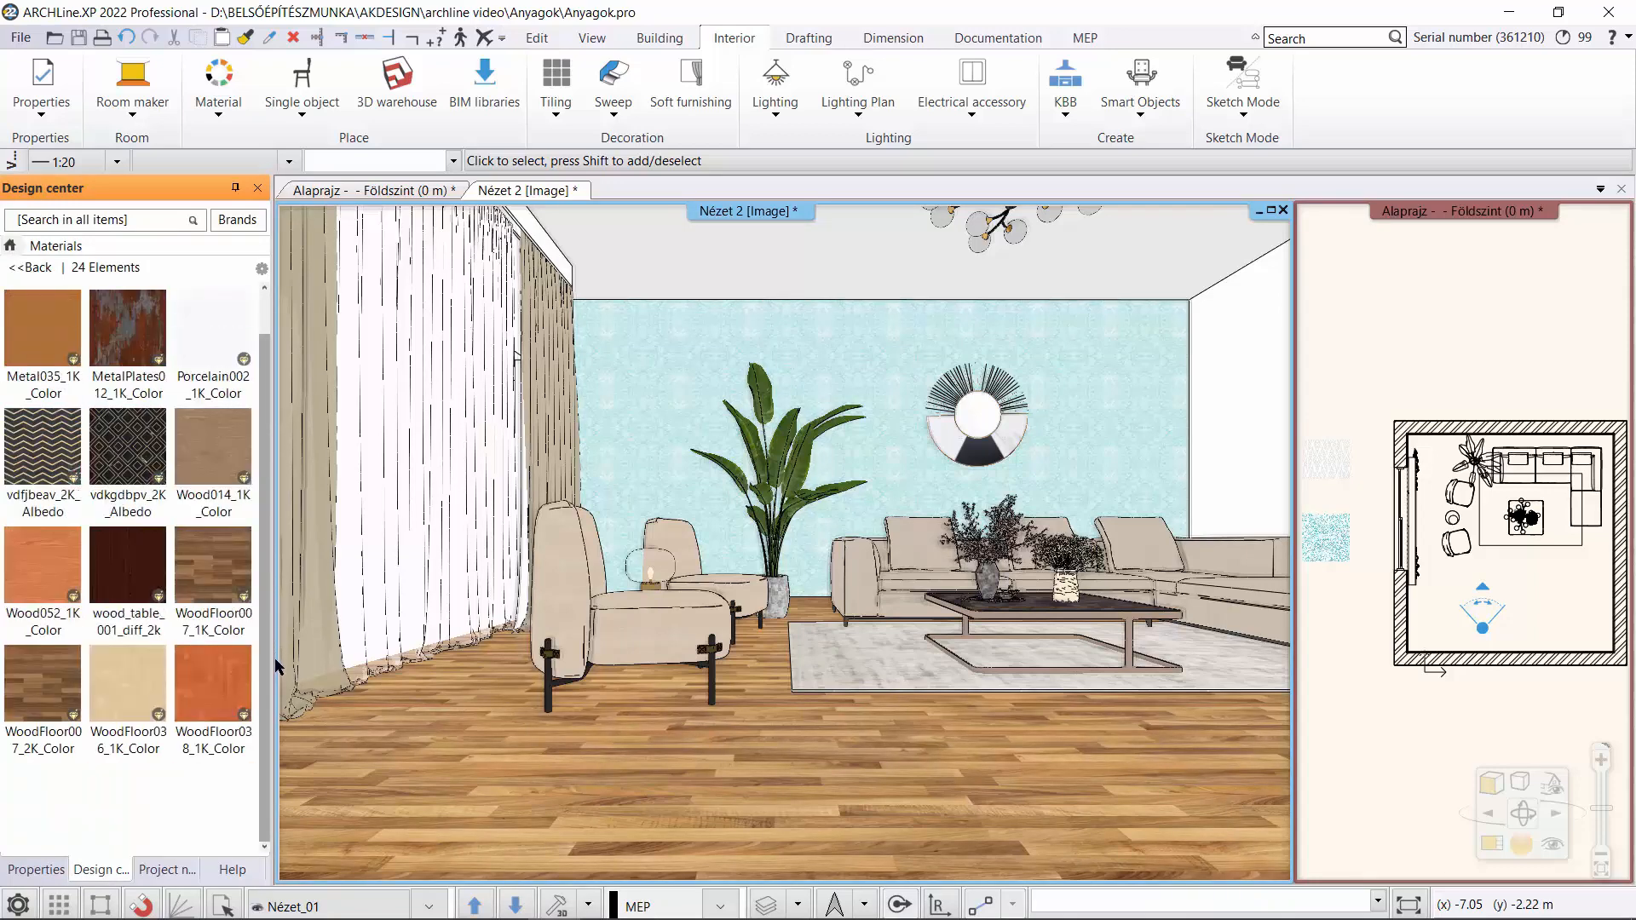
- Apply MetalPlates012_1K_Color as painting to the wall behind the sofa, copying the material properties from its own category
mouse_move(110, 344)
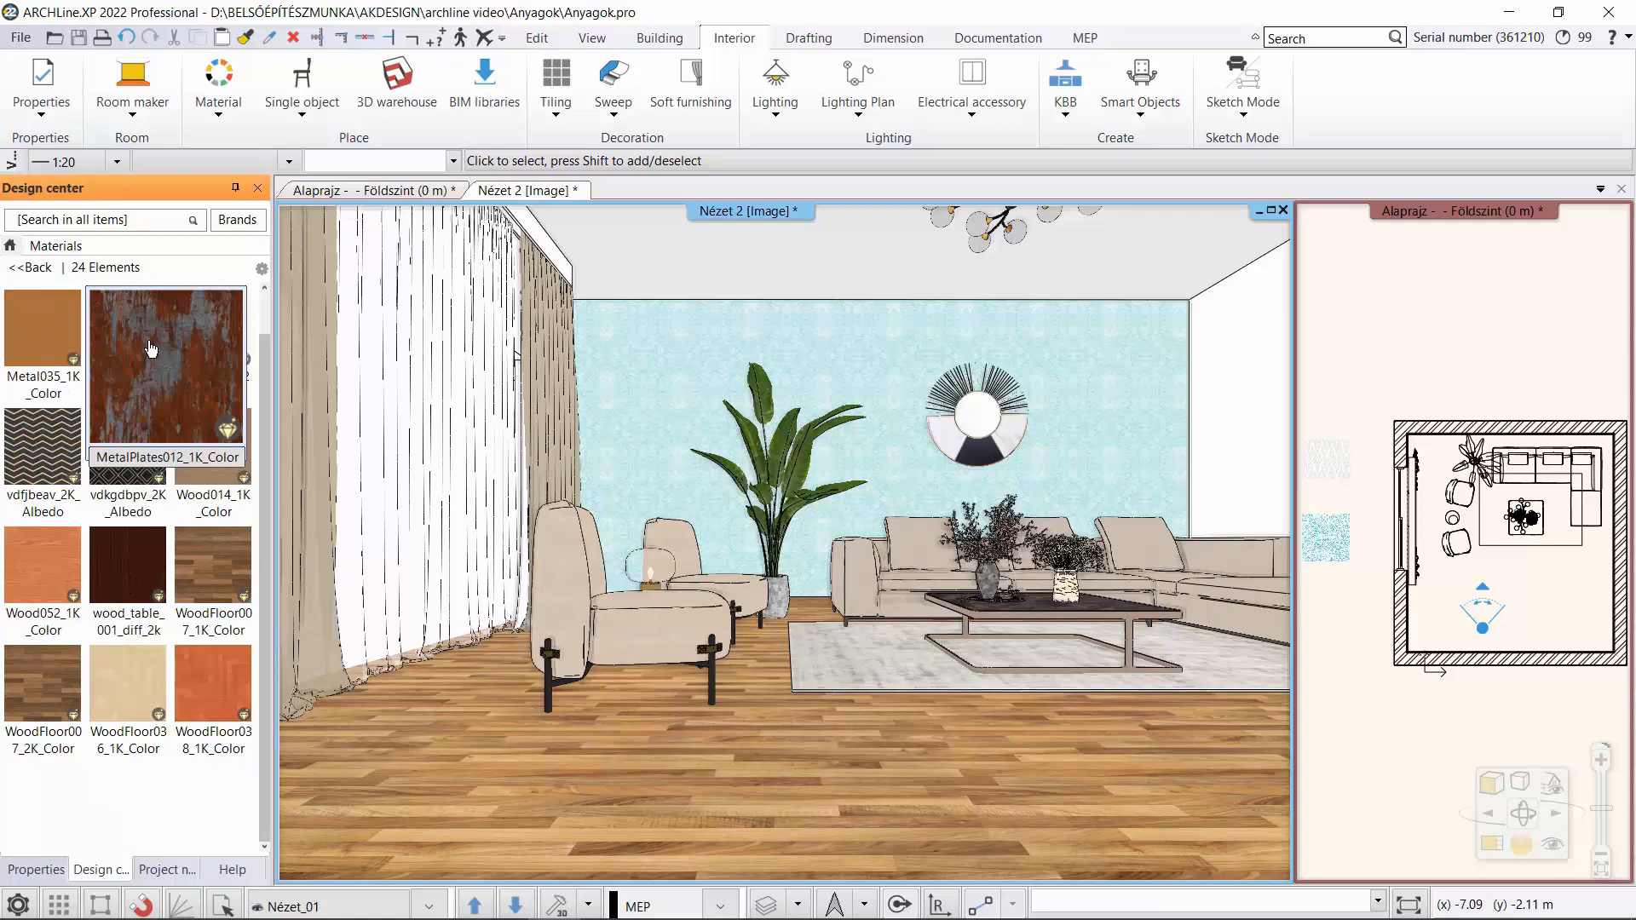
left_click_drag(149, 348, 852, 366)
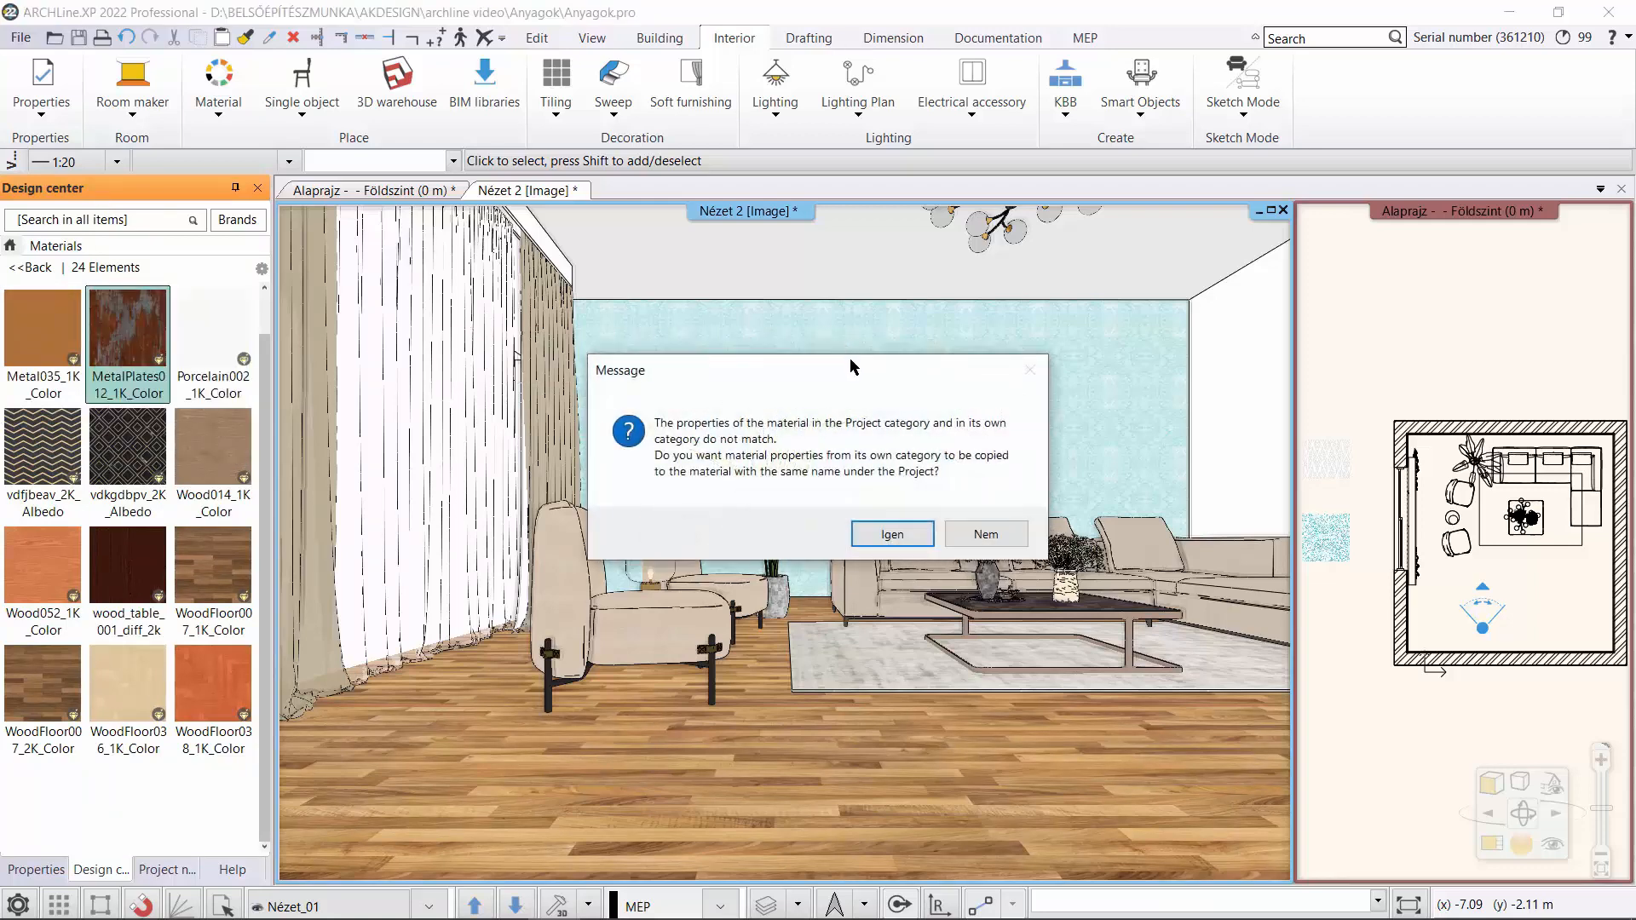
left_click(892, 535)
left_click(862, 341)
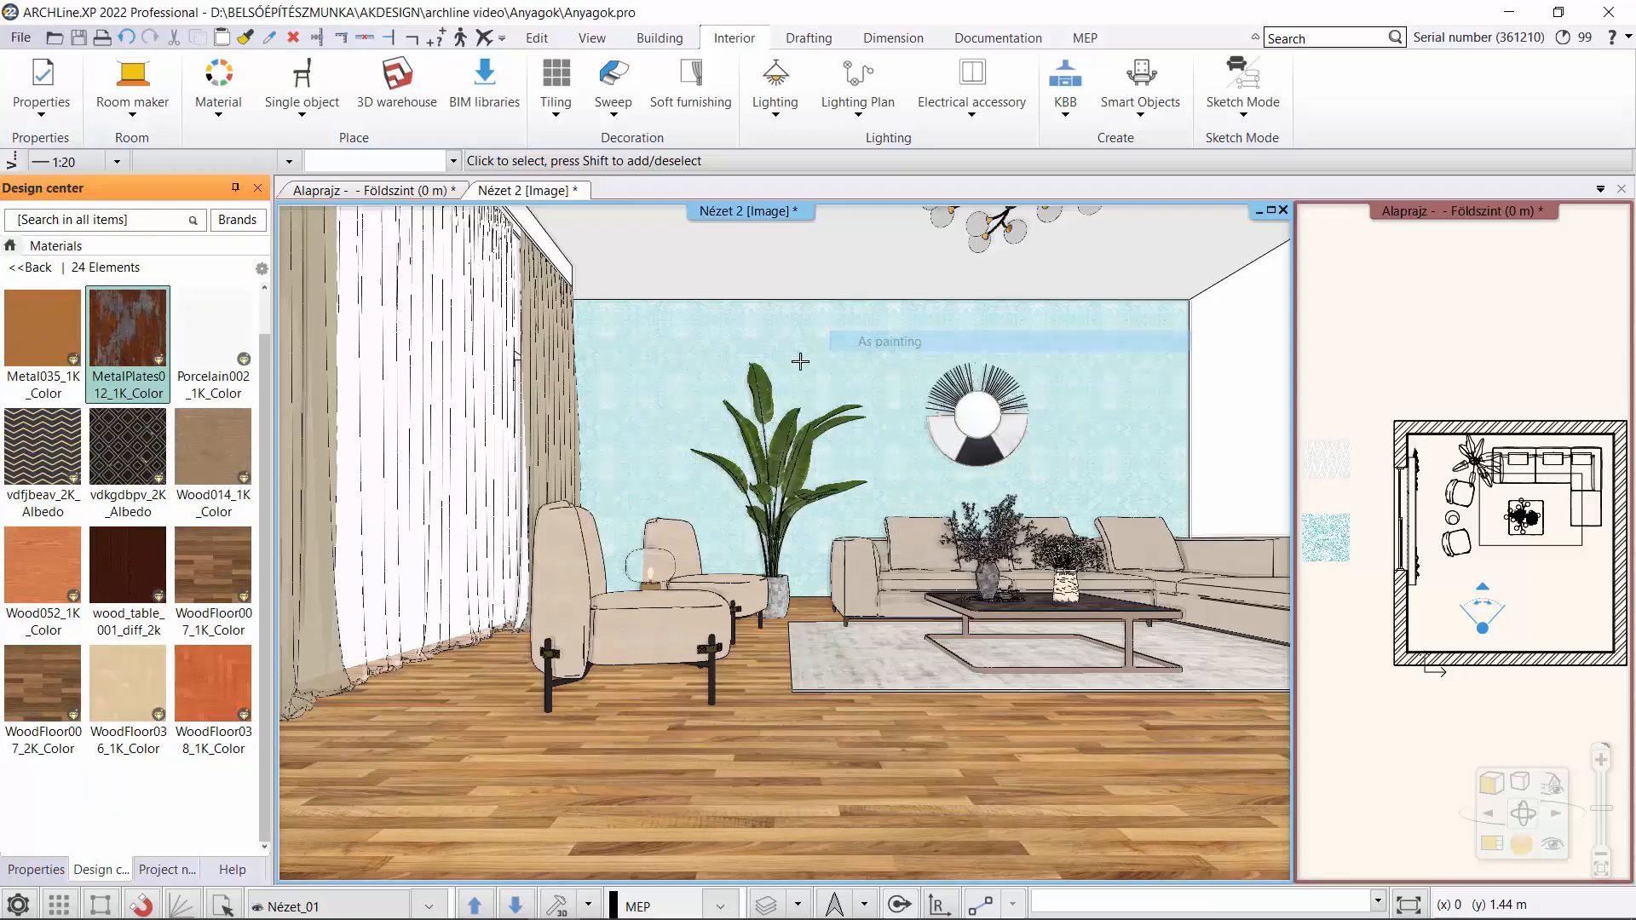
left_click(894, 388)
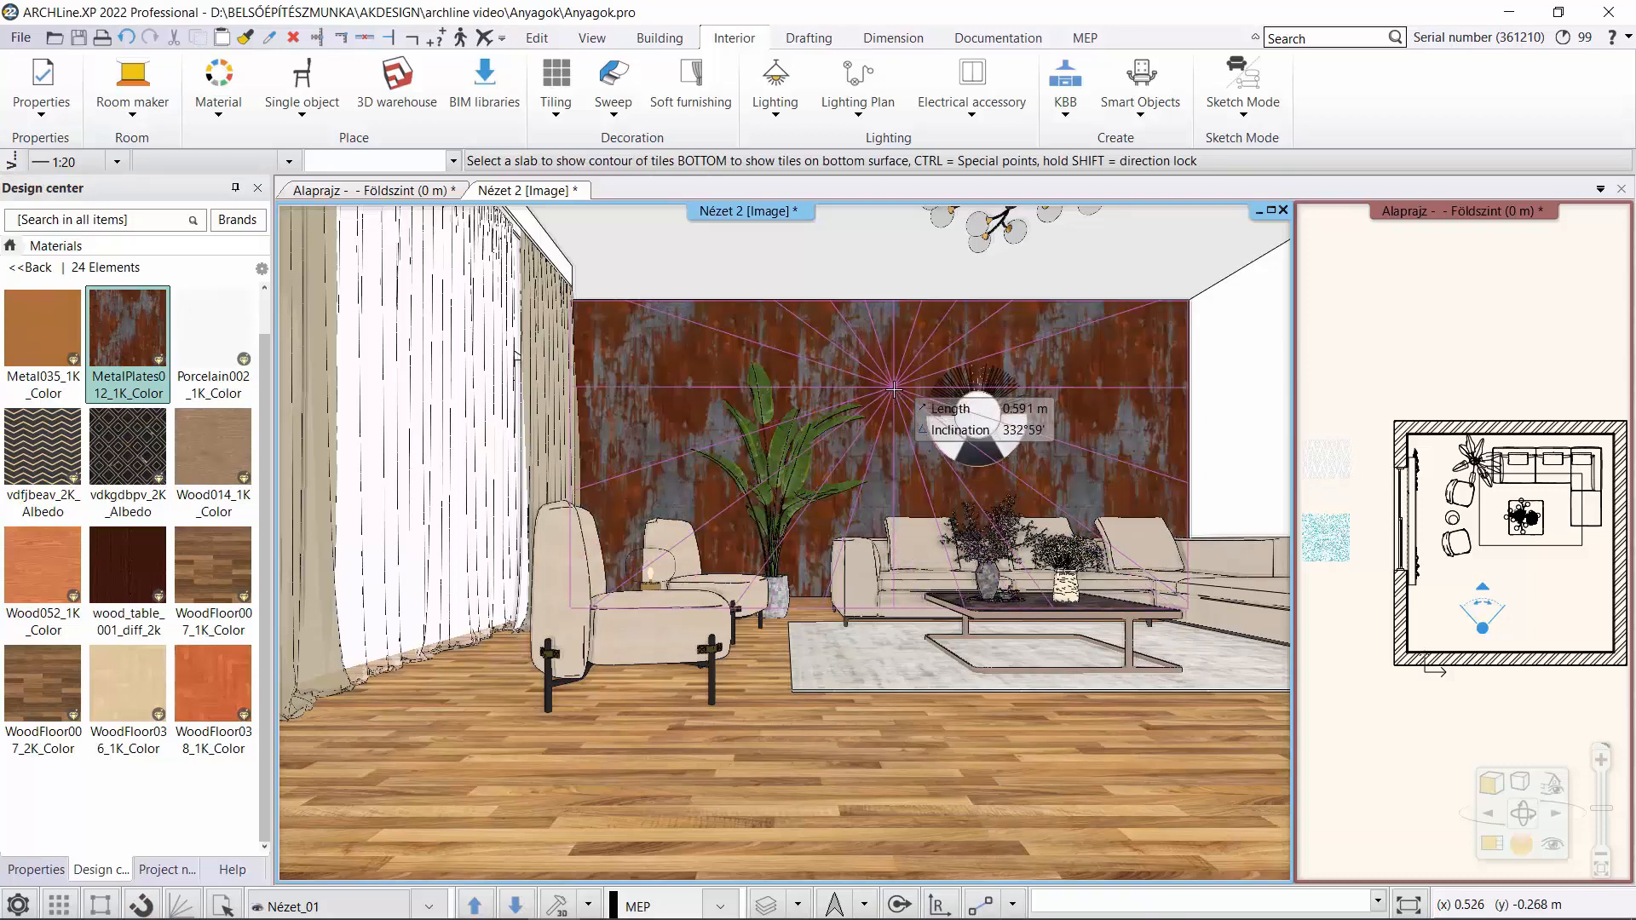
key("Escape")
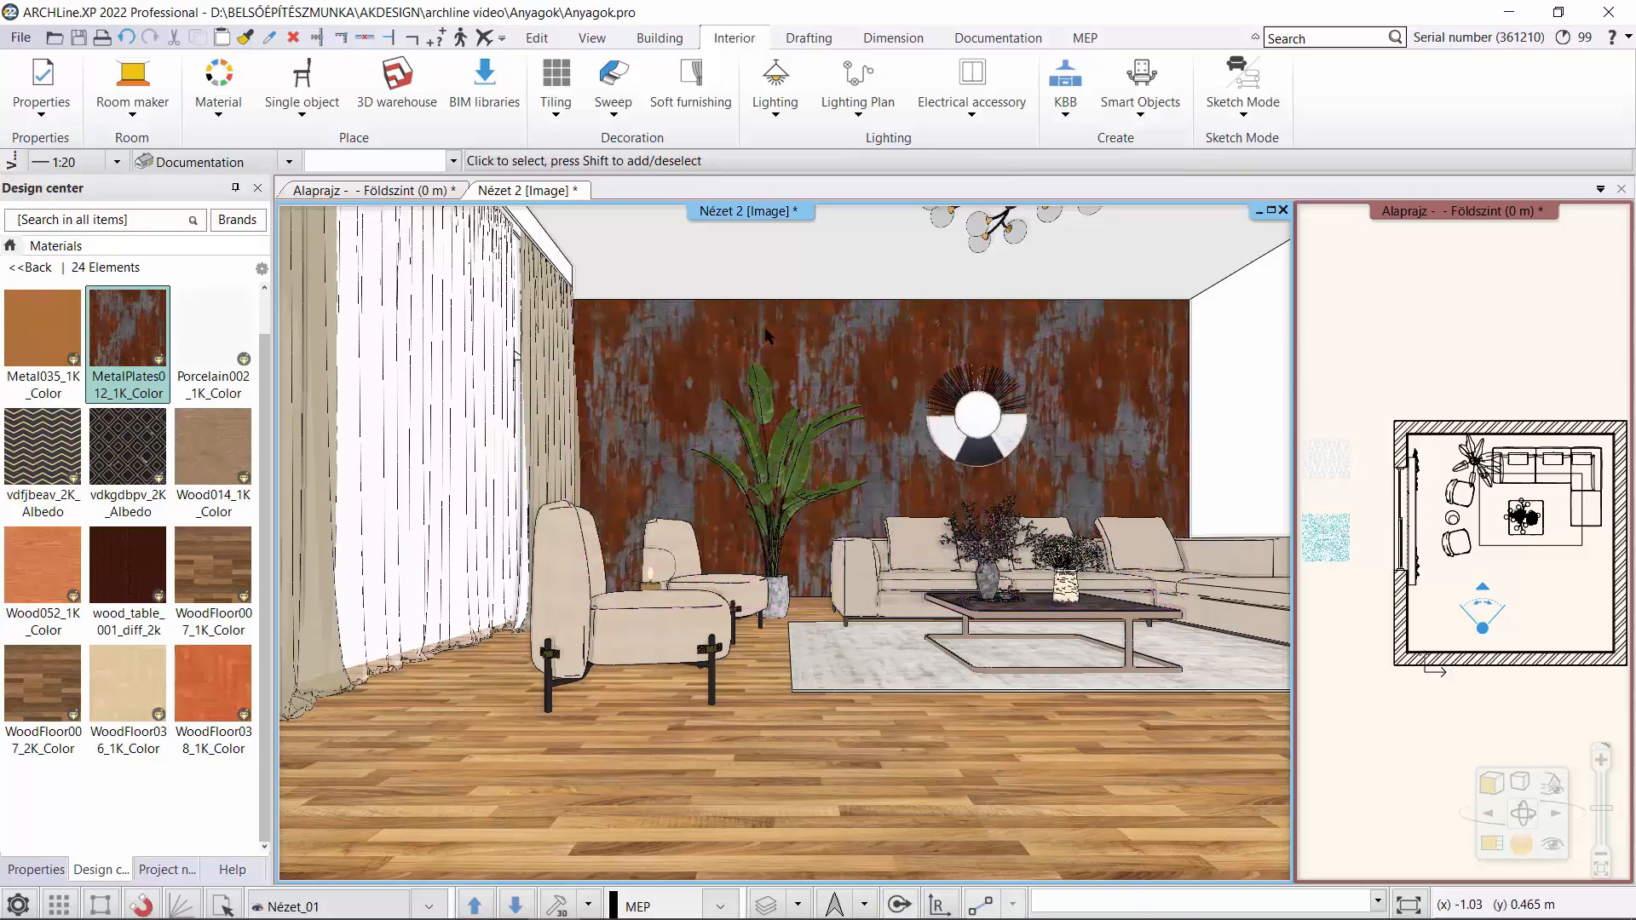
- Find the wall's MetalPlates012_1K_Color material in the library and examine its metallic reflection, roughness and bump map settings
right_click(832, 349)
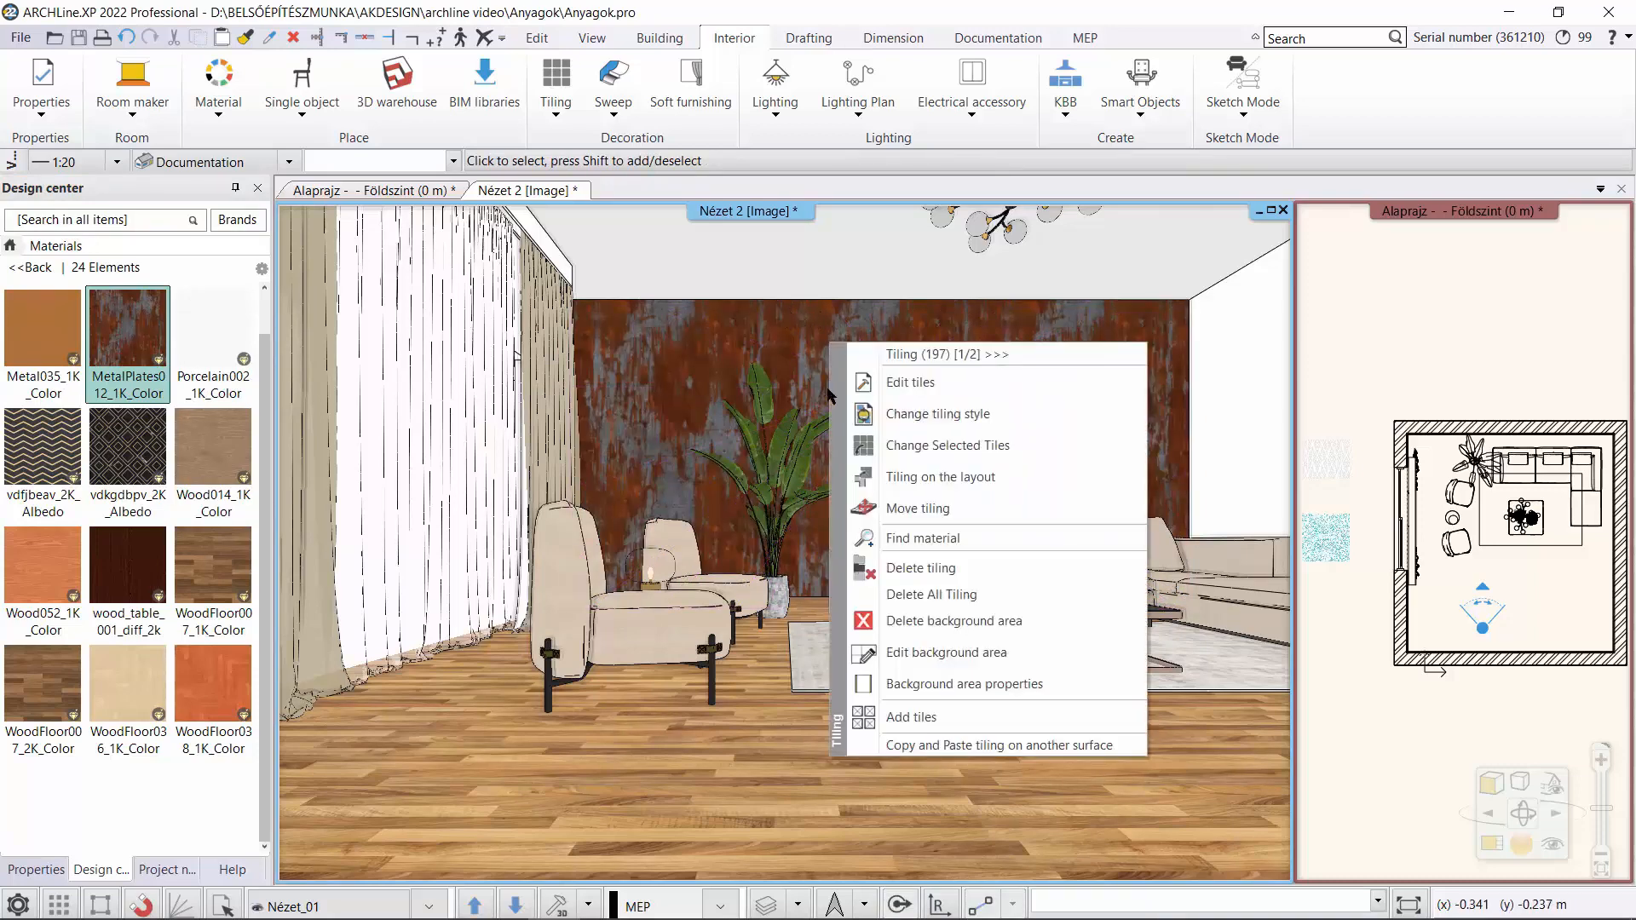
left_click(935, 537)
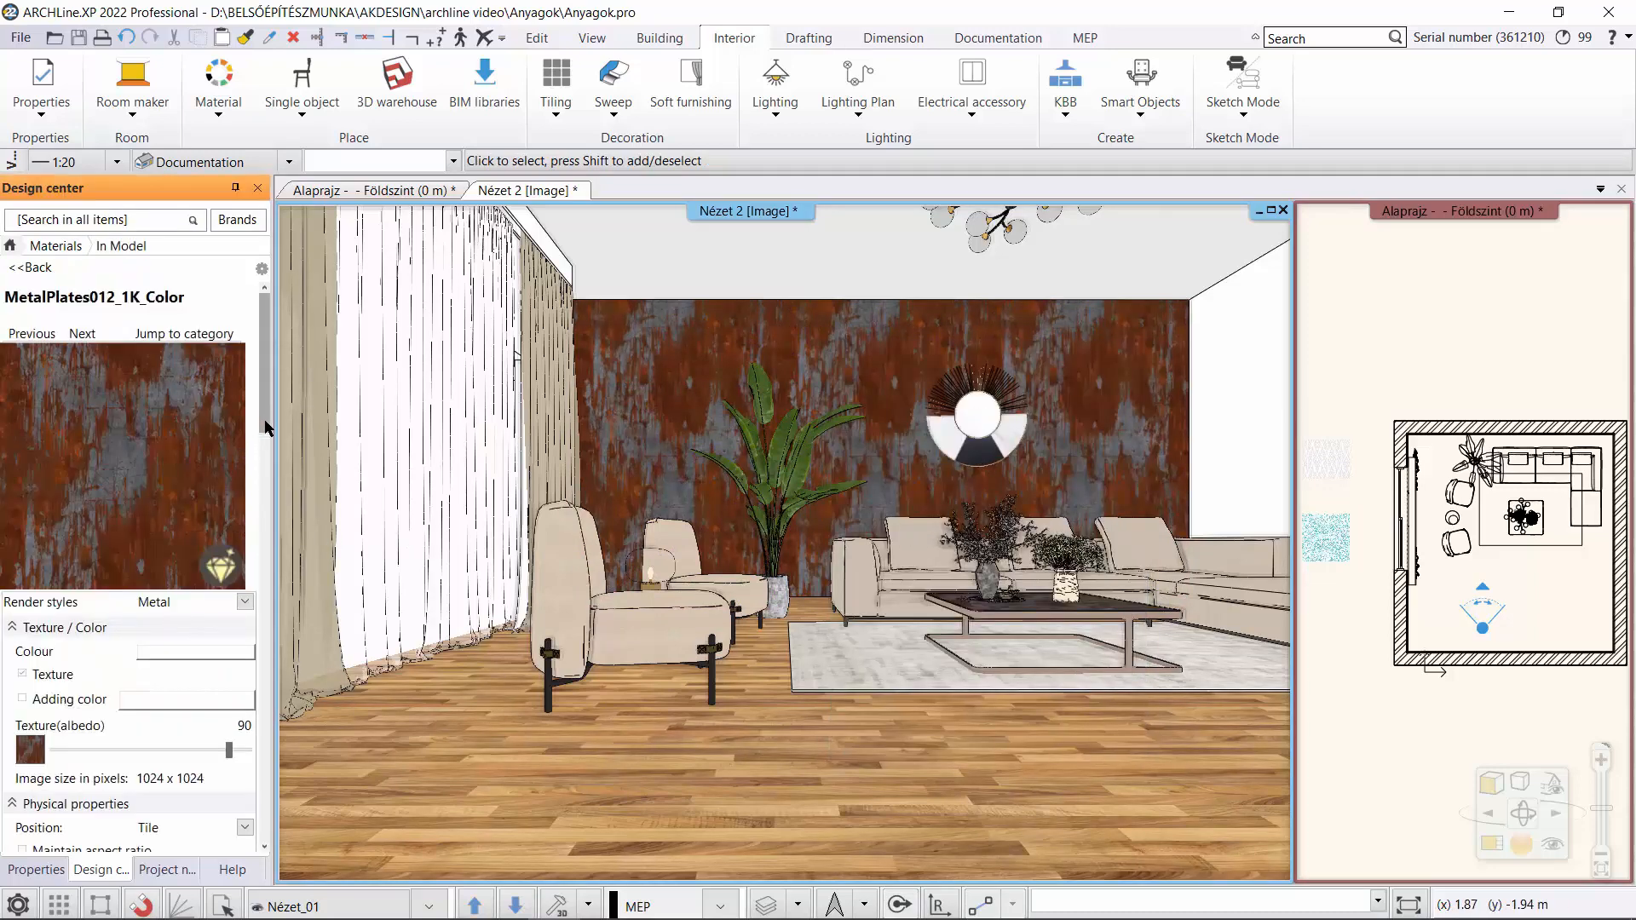
left_click_drag(264, 409, 286, 600)
scroll(190, 604, "down", 4)
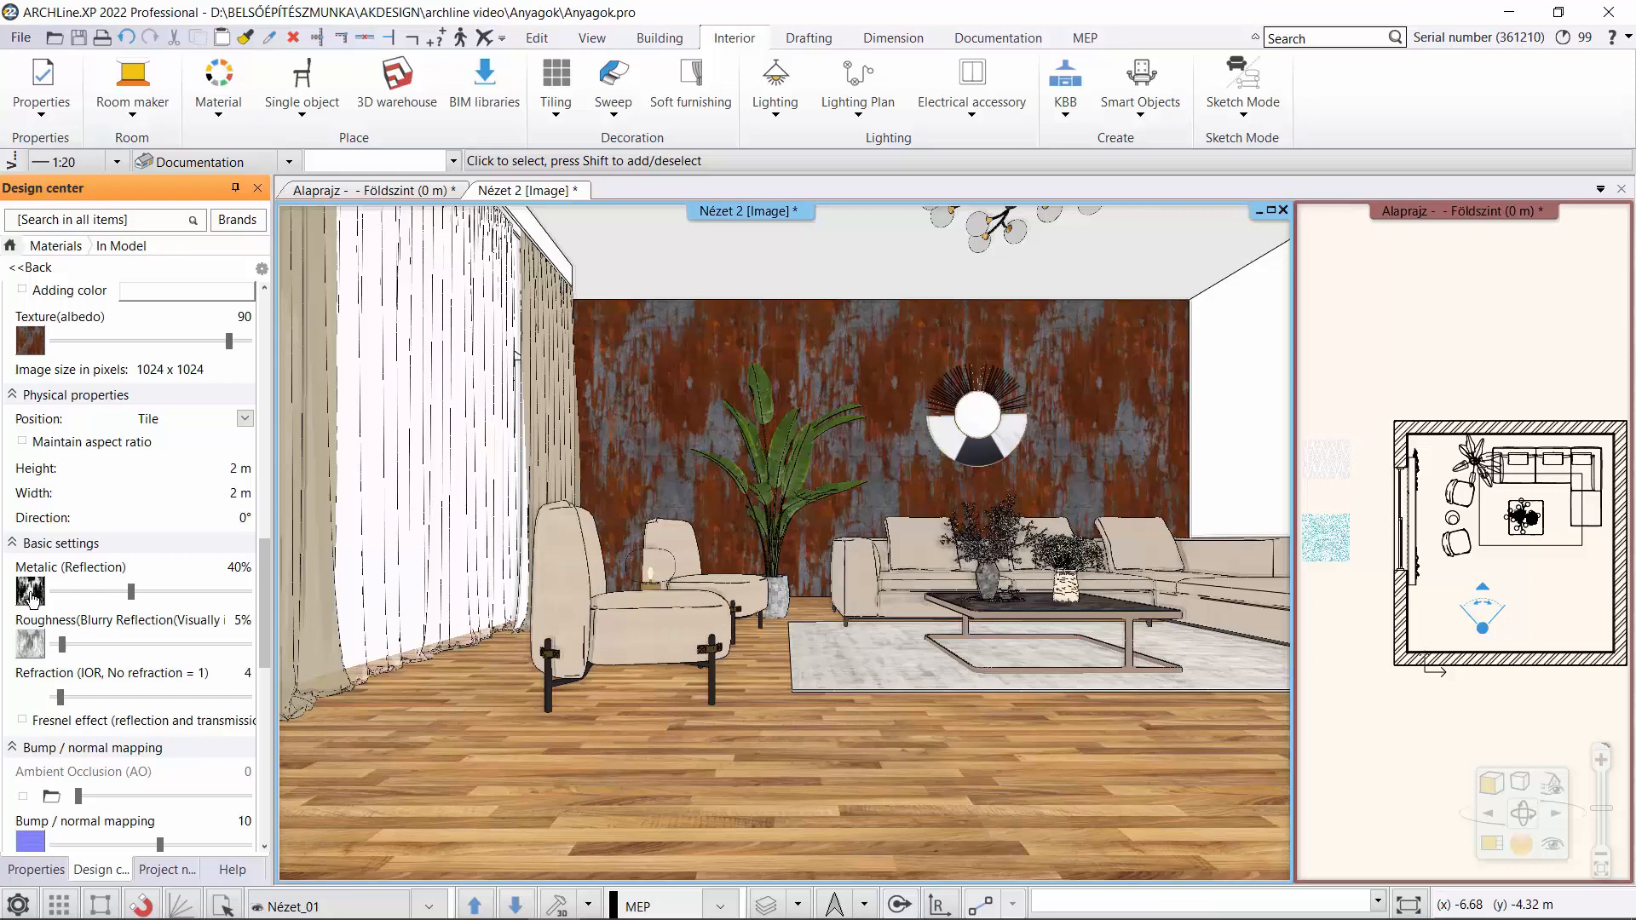
mouse_move(31, 599)
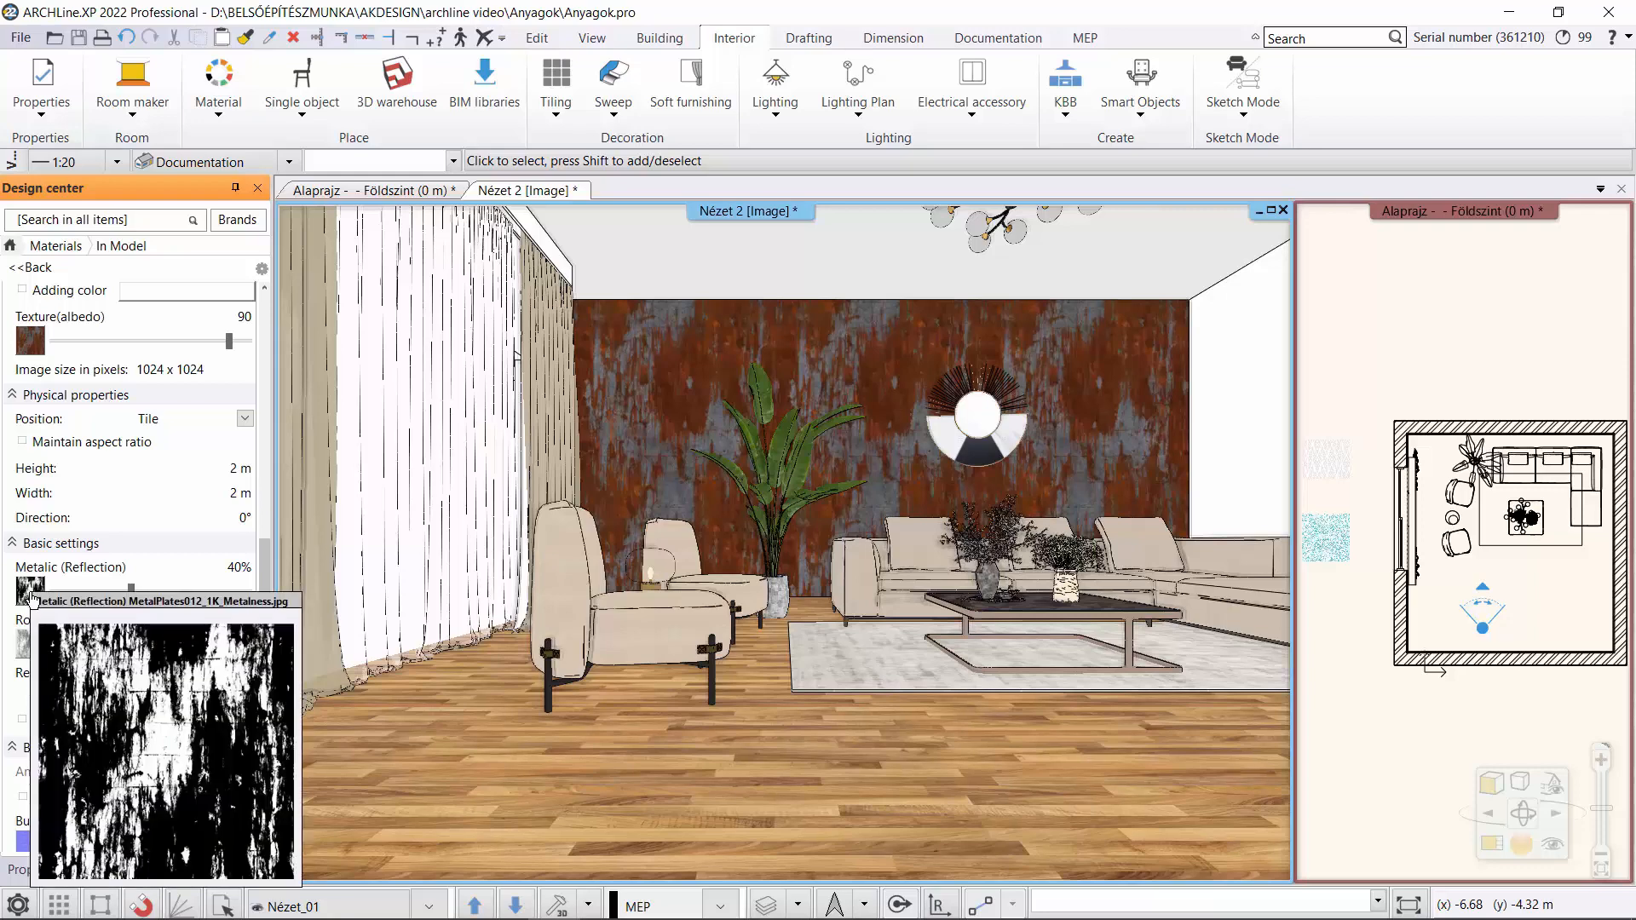
scroll(28, 608, "down", 2)
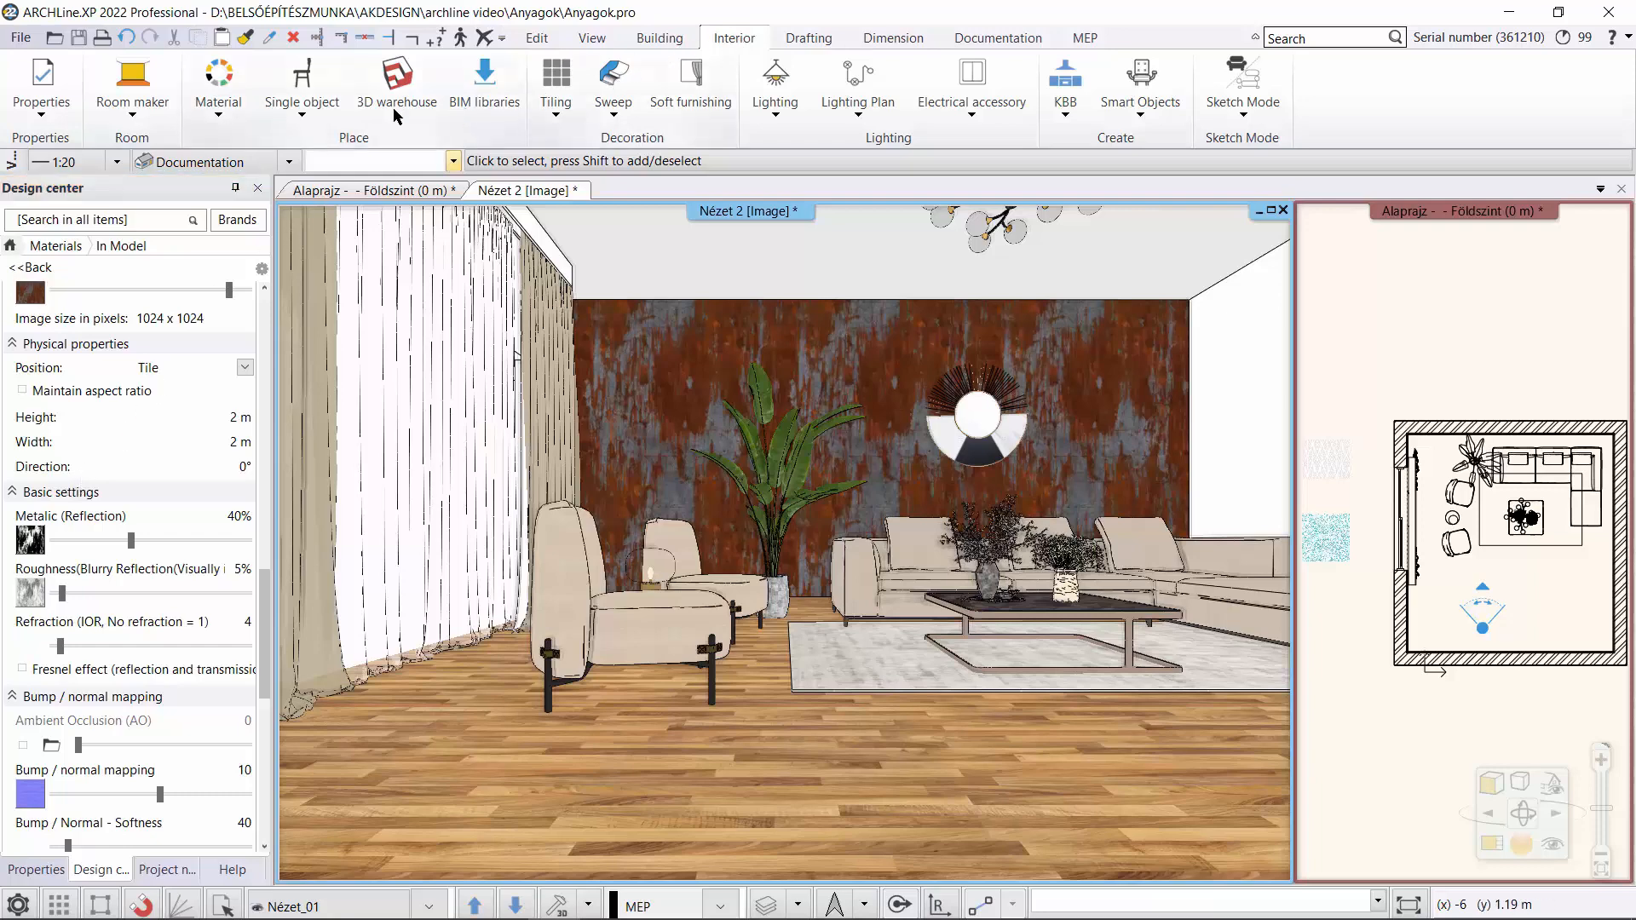
- Open the online PBR material libraries page in the browser and look through the listed material sources
left_click(213, 117)
left_click(247, 270)
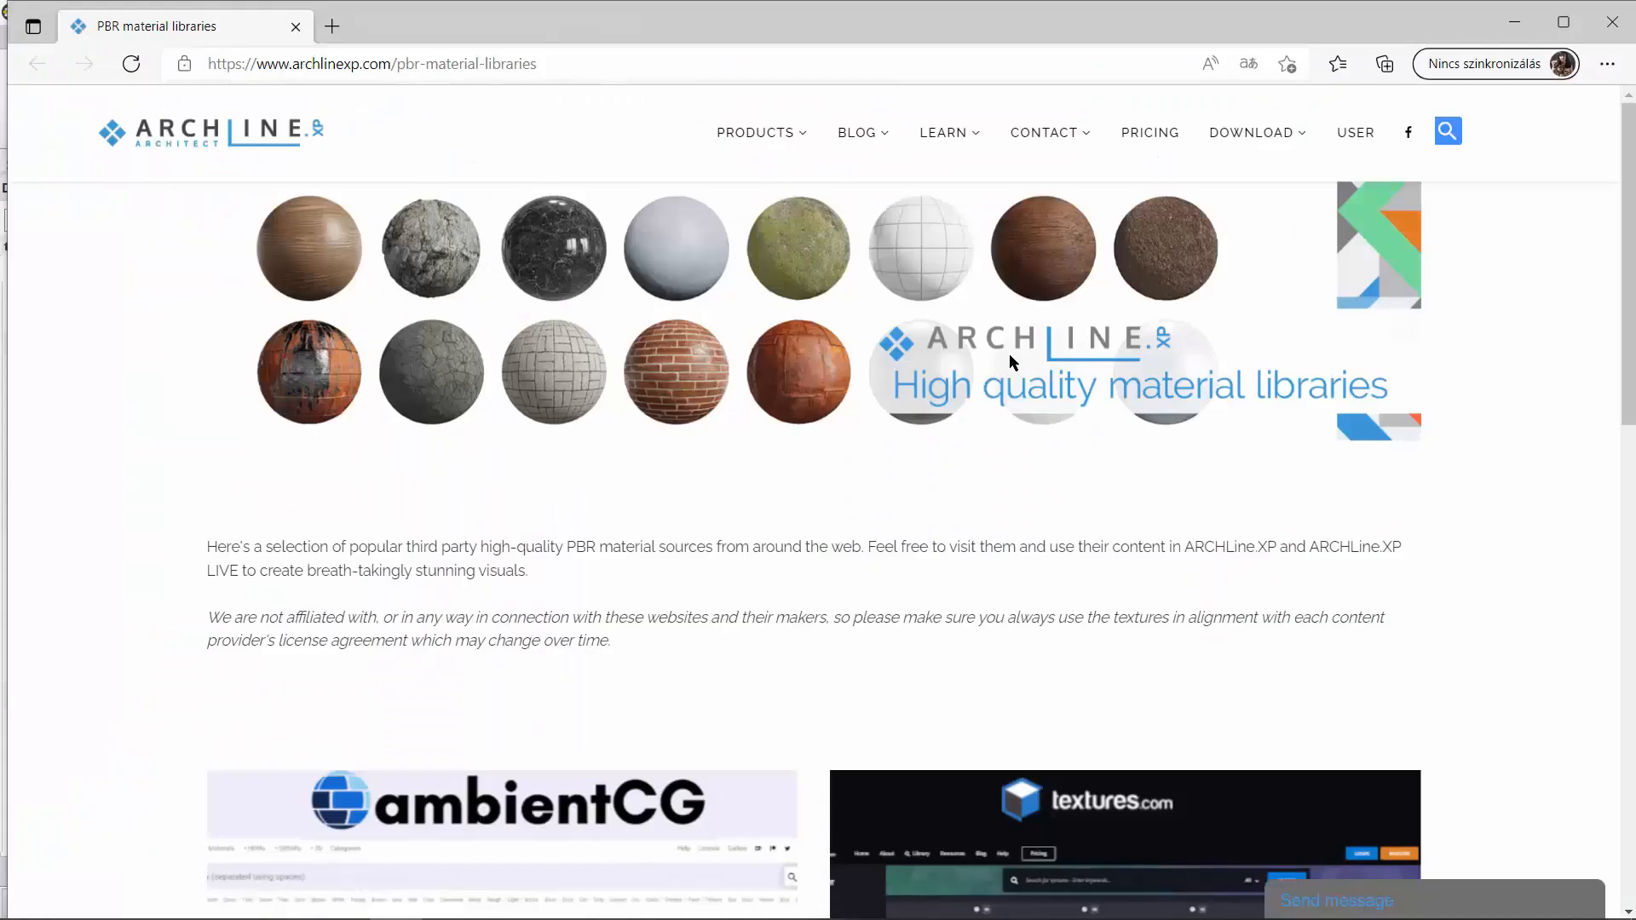
scroll(1551, 421, "down", 8)
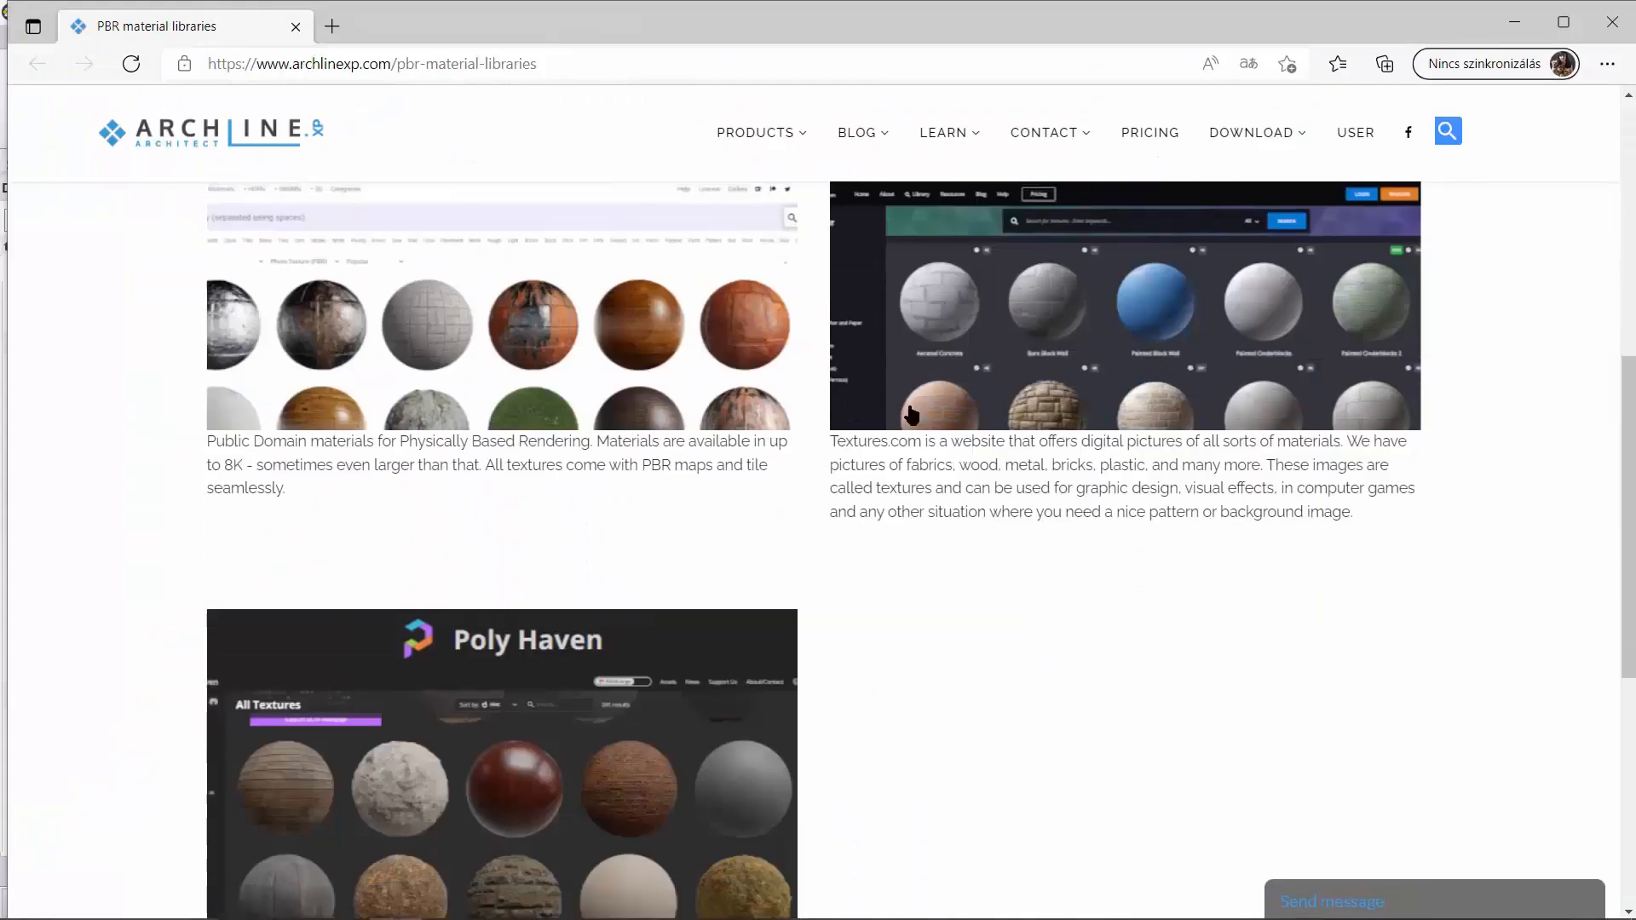
left_click_drag(1632, 439, 1633, 308)
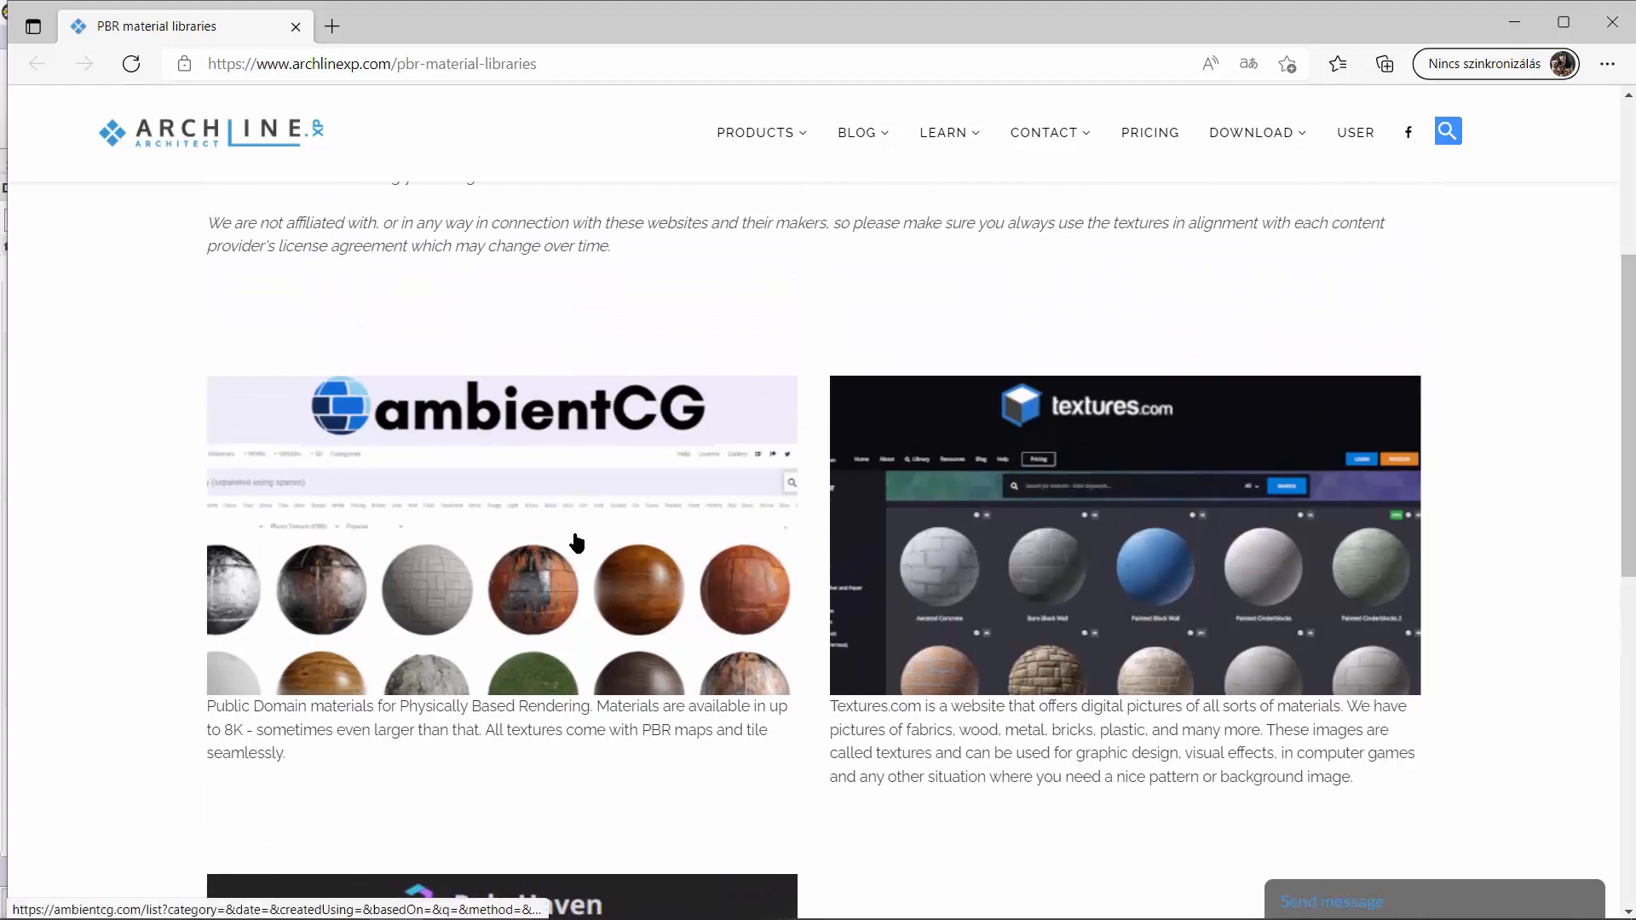
- Open the ambientCG website from the library page and display its materials list
left_click(577, 541)
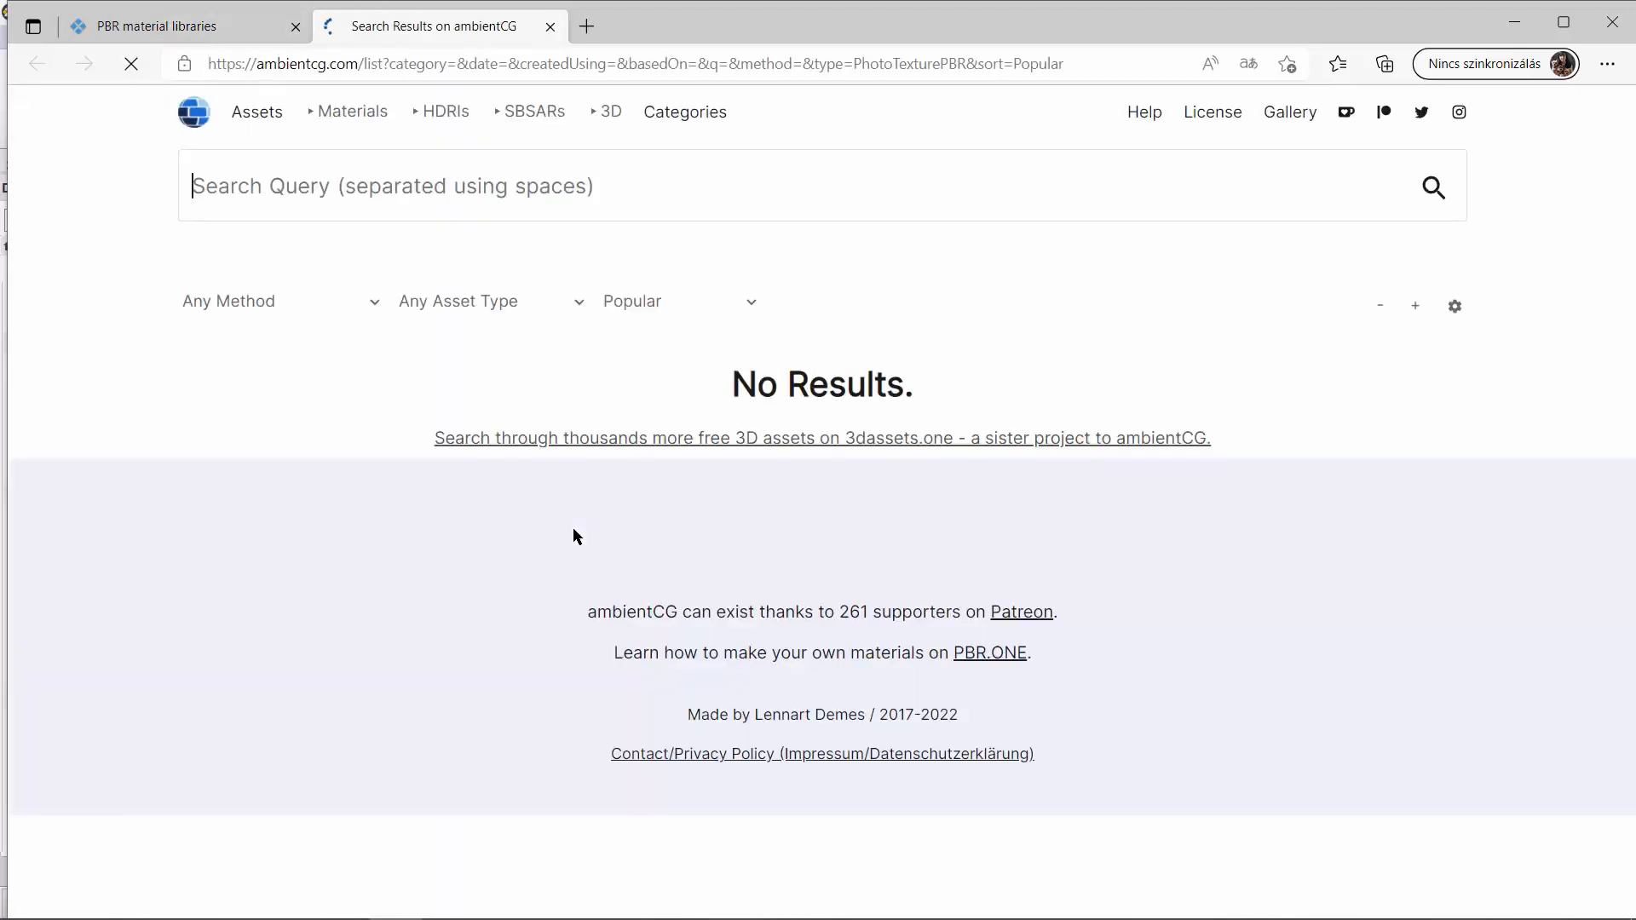
left_click(203, 121)
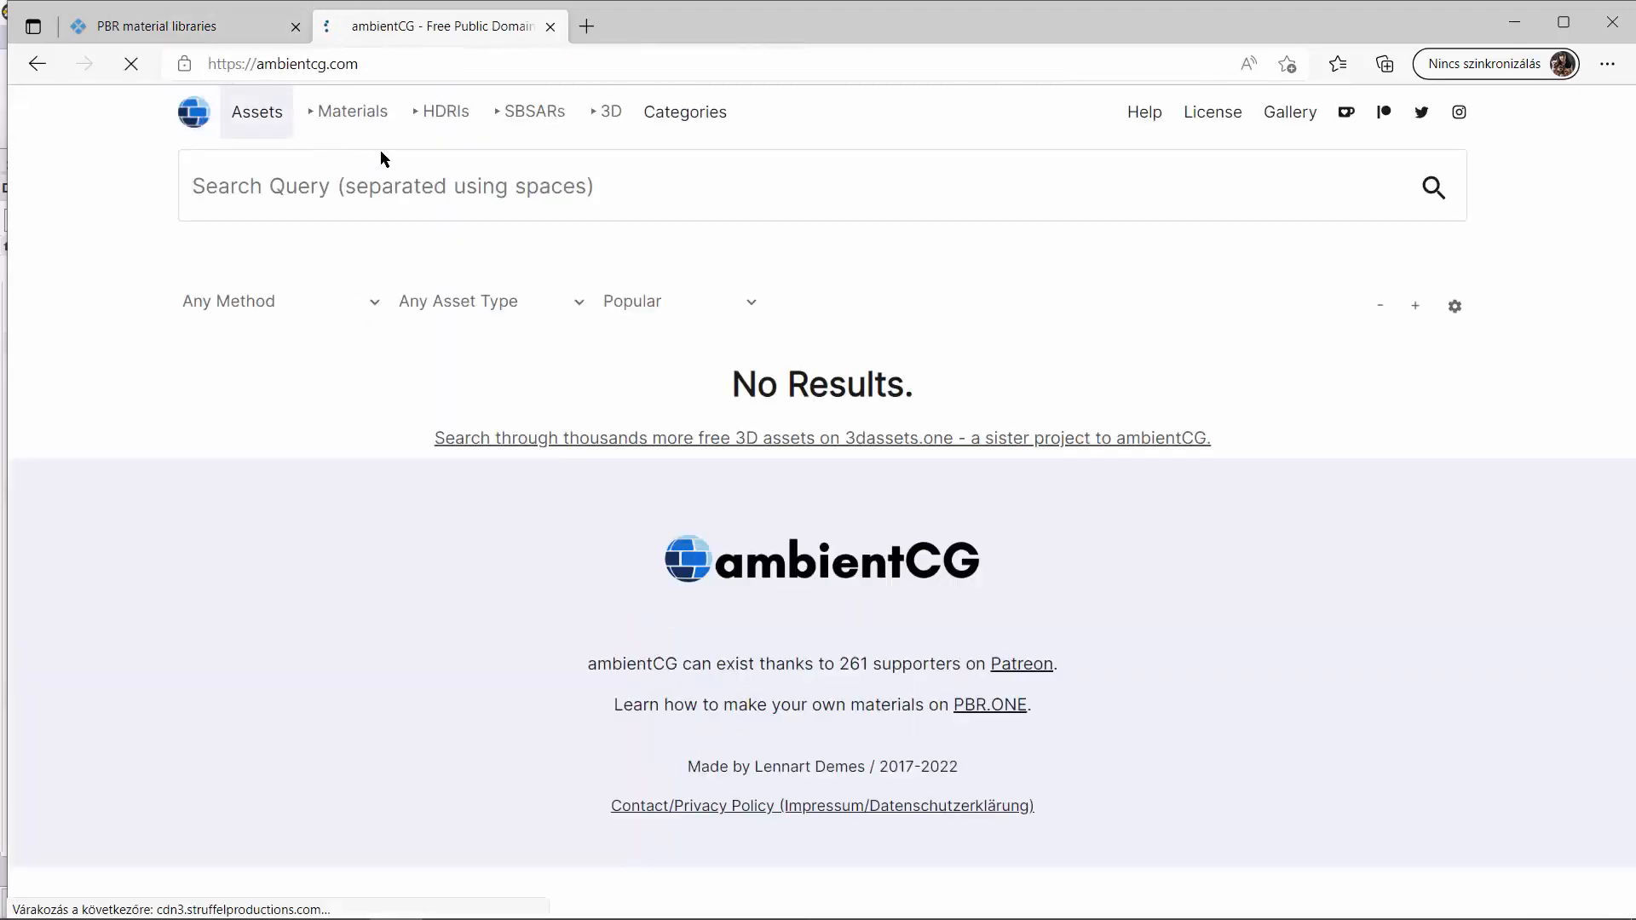
left_click(355, 118)
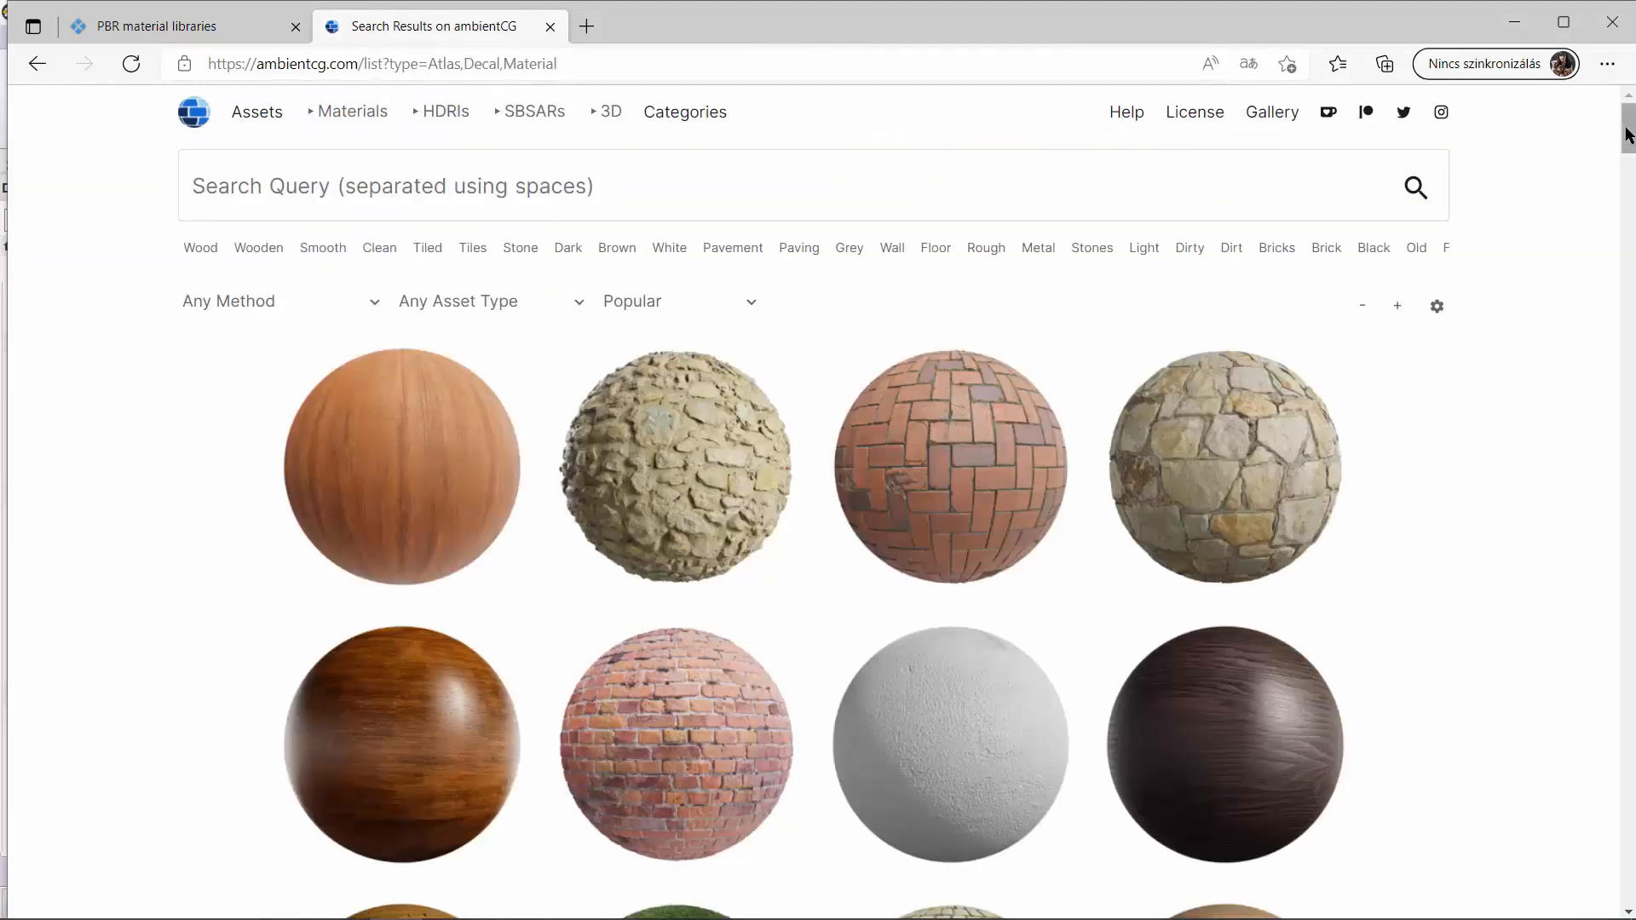
mouse_move(1627, 135)
left_mouse_down()
mouse_move(1627, 254)
mouse_move(1629, 127)
left_mouse_up()
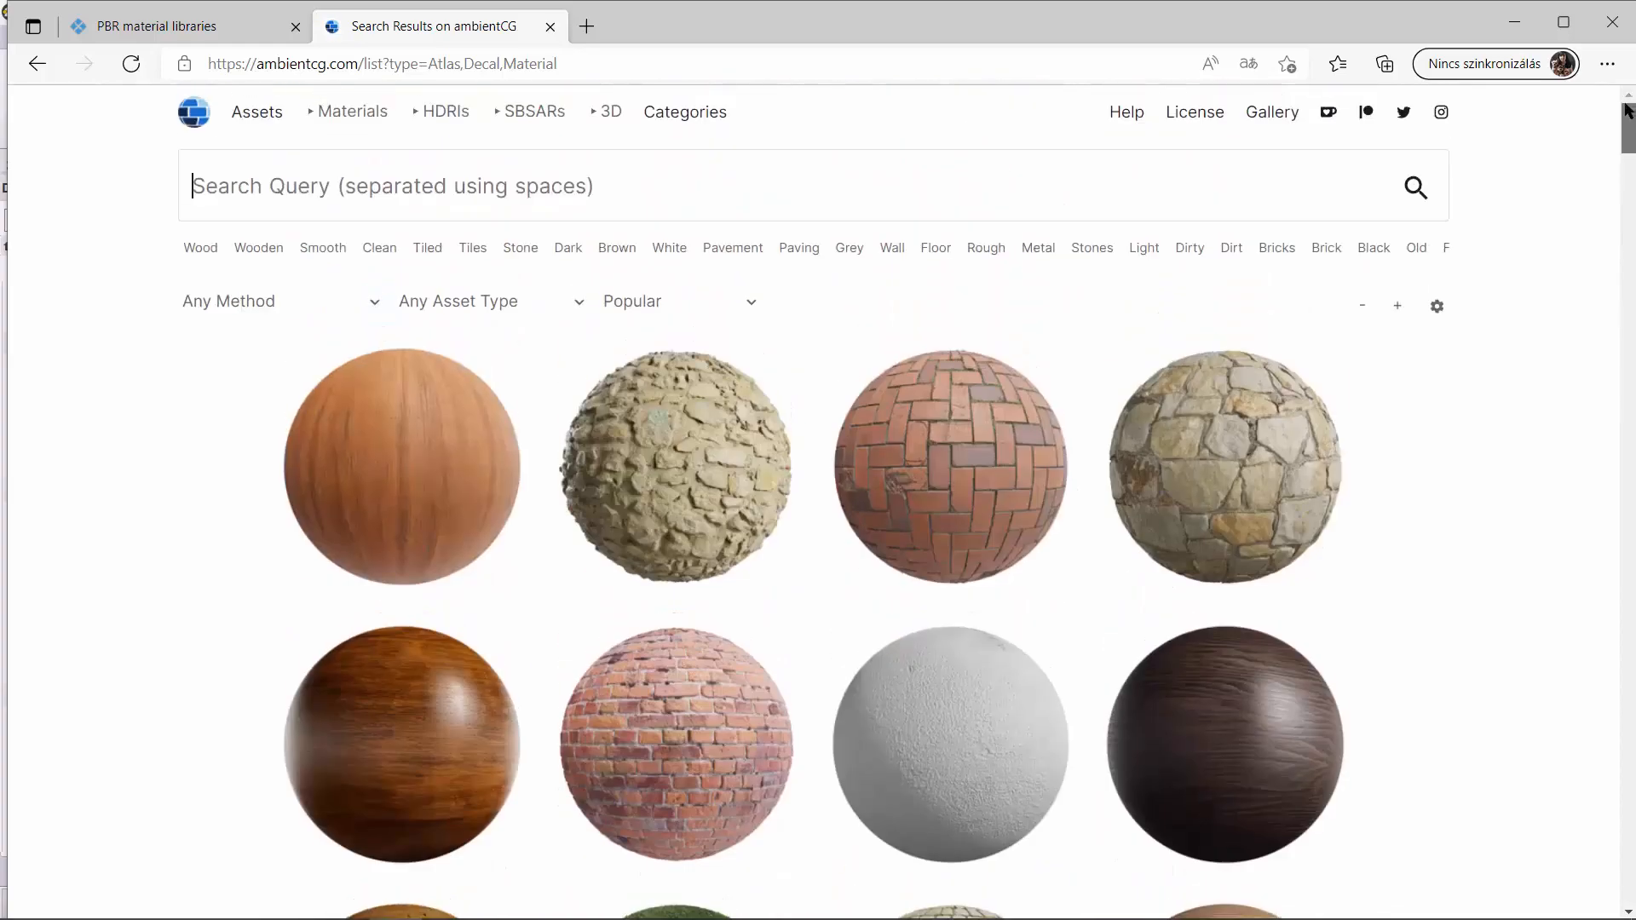
- Search ambientCG for "wood floor" and open the Wood Floor 007 material page
left_click(592, 188)
type("wood ")
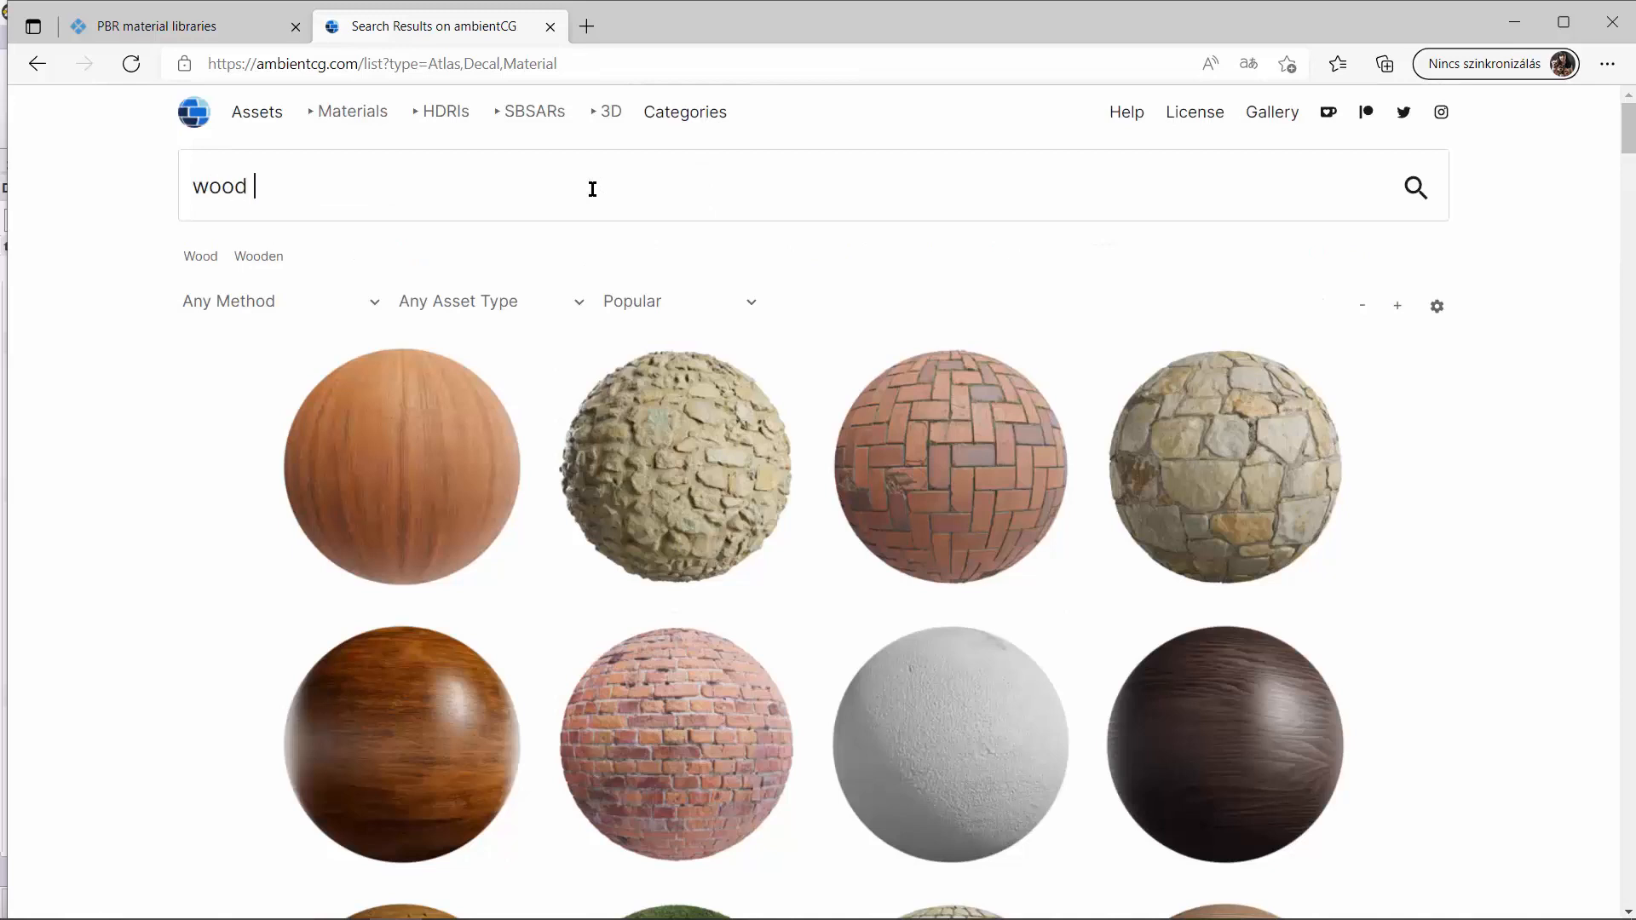
type("floor")
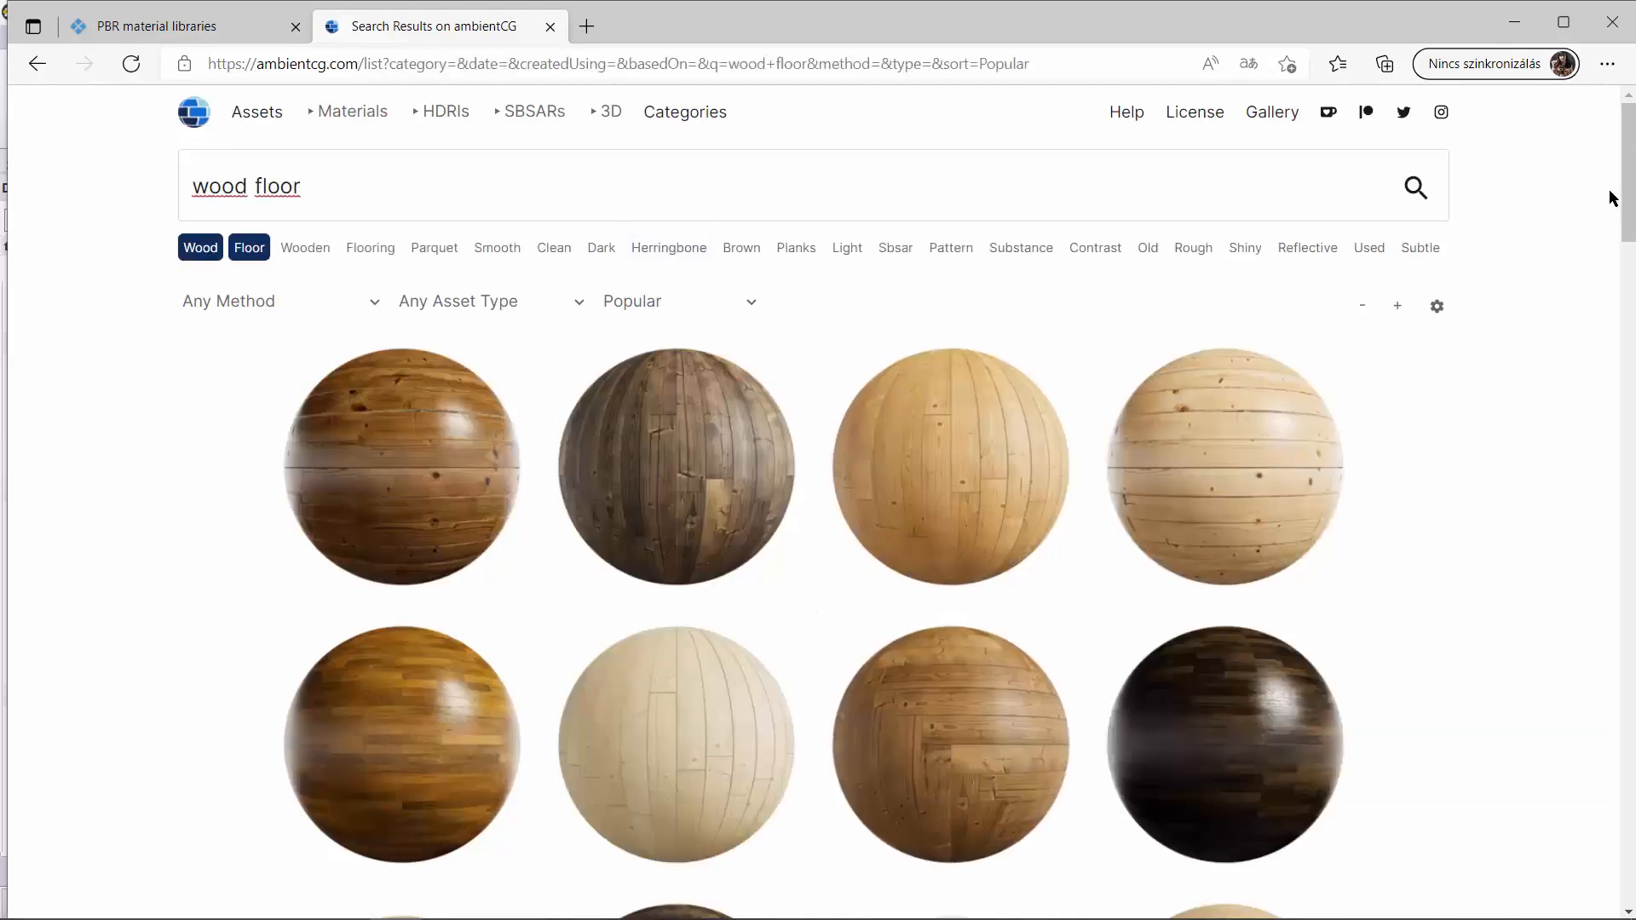
scroll(1044, 478, "down", 5)
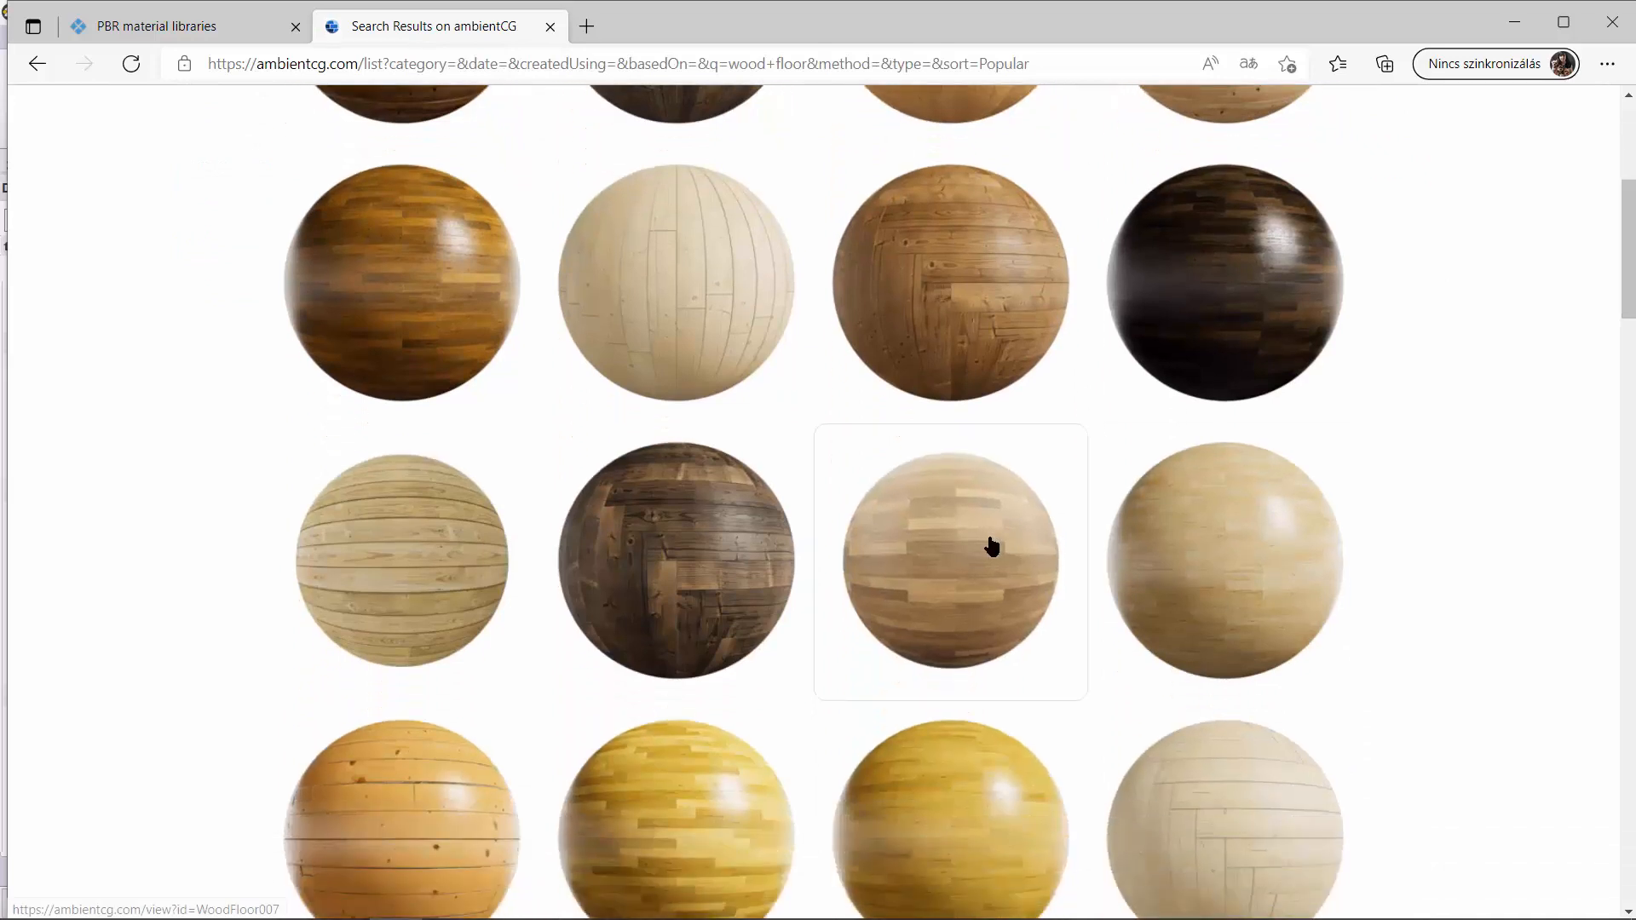
left_click(990, 545)
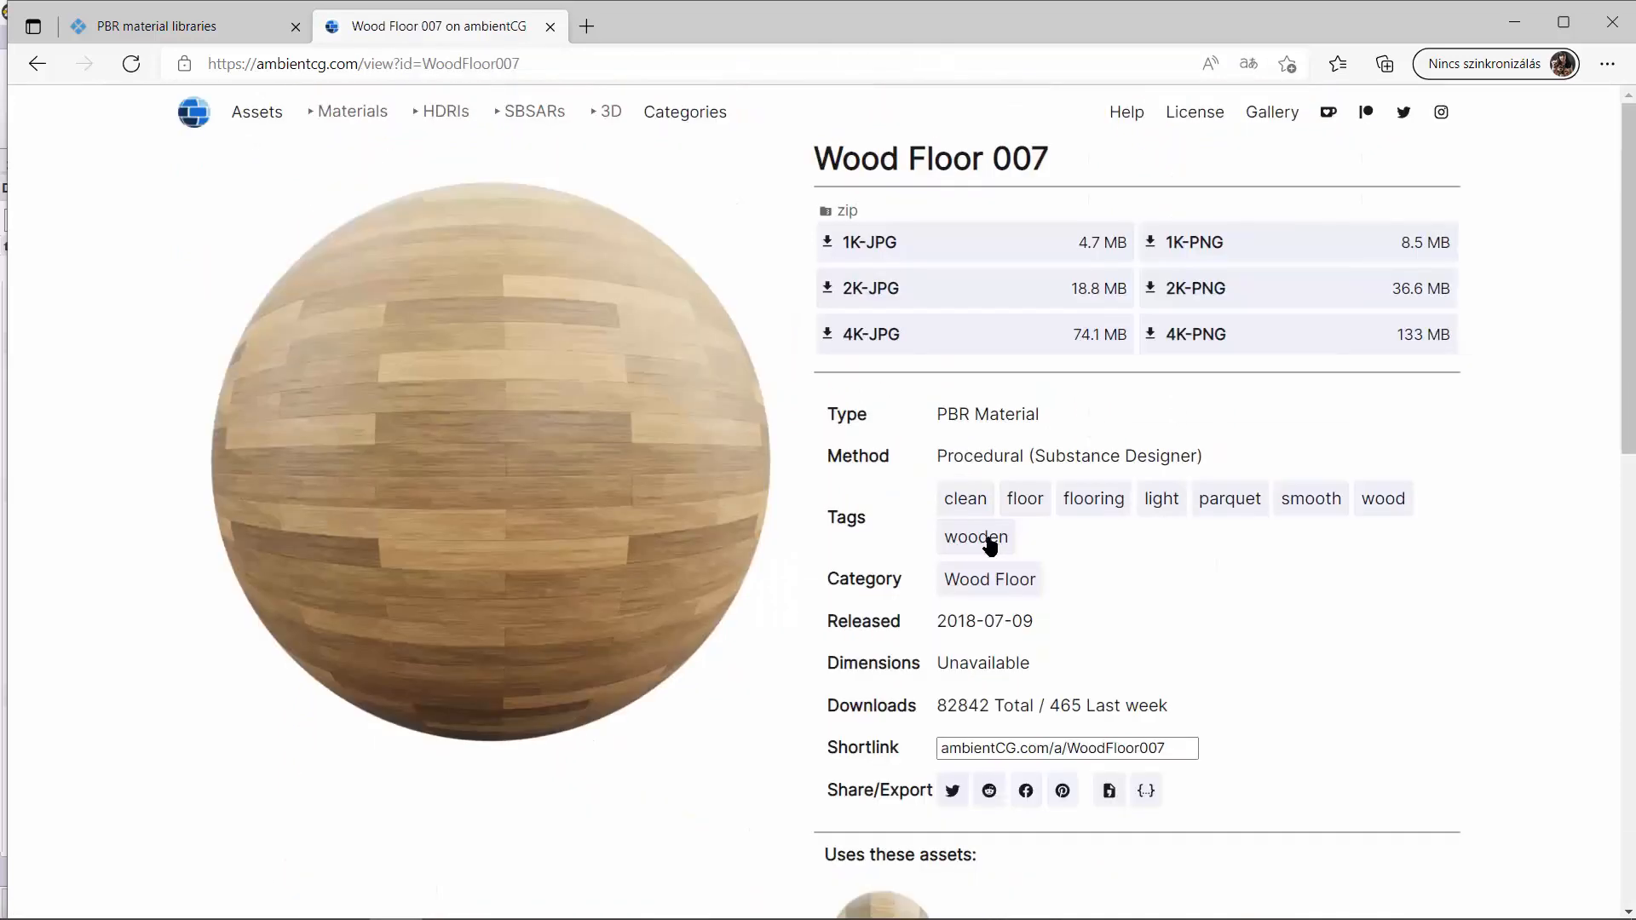
- Download the 1K-JPG zip package of Wood Floor 007
left_click(894, 240)
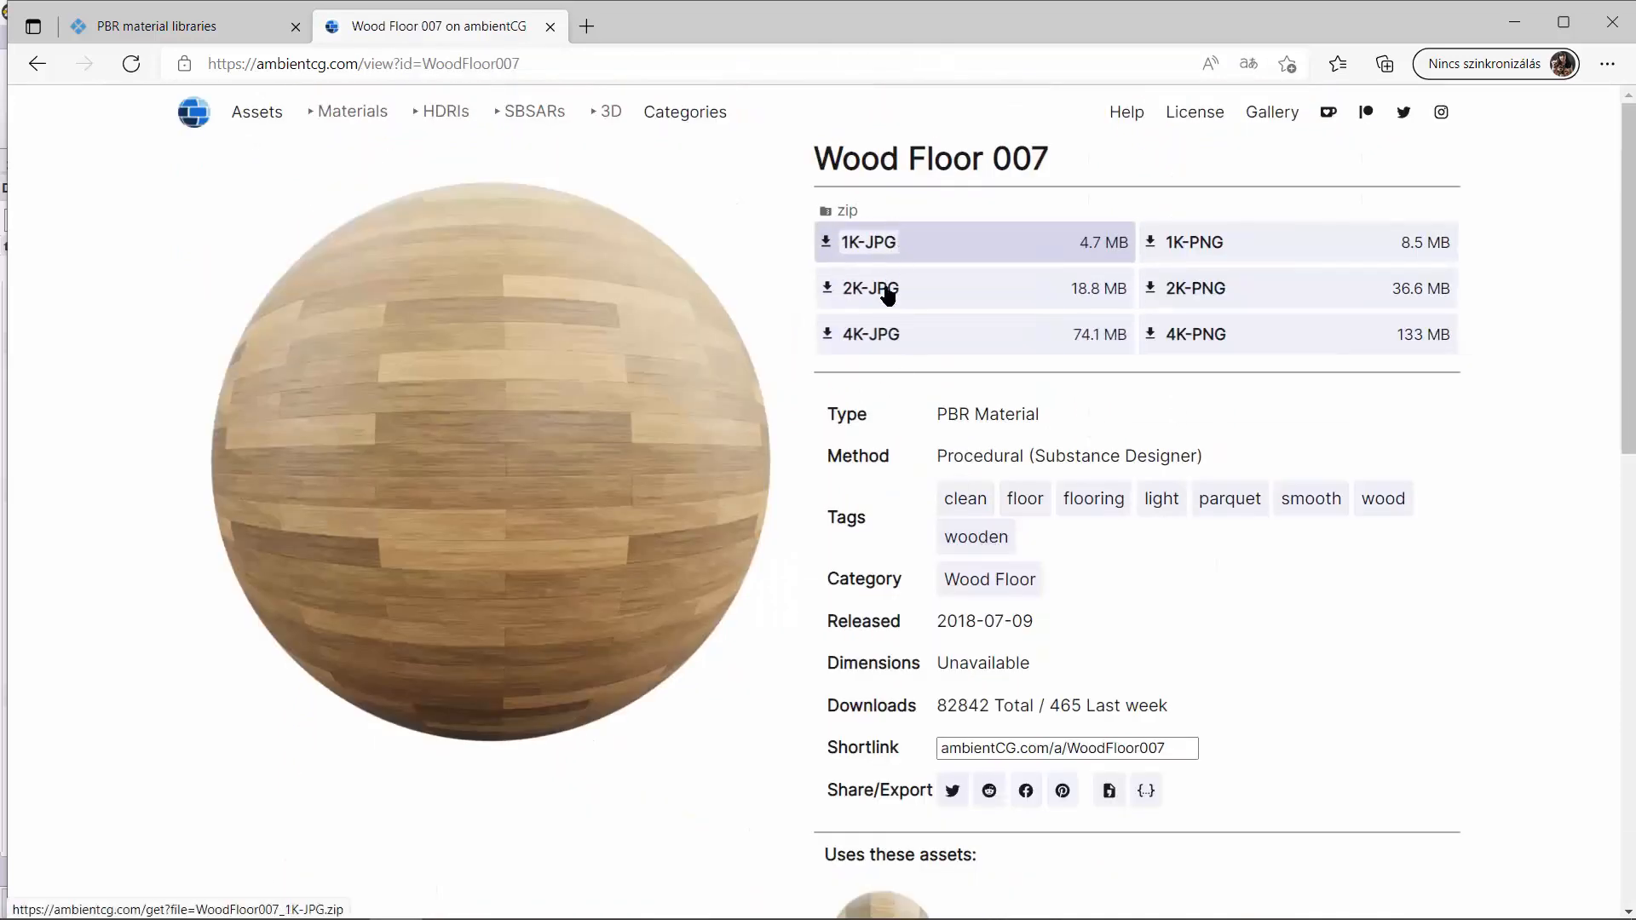
left_click(880, 336)
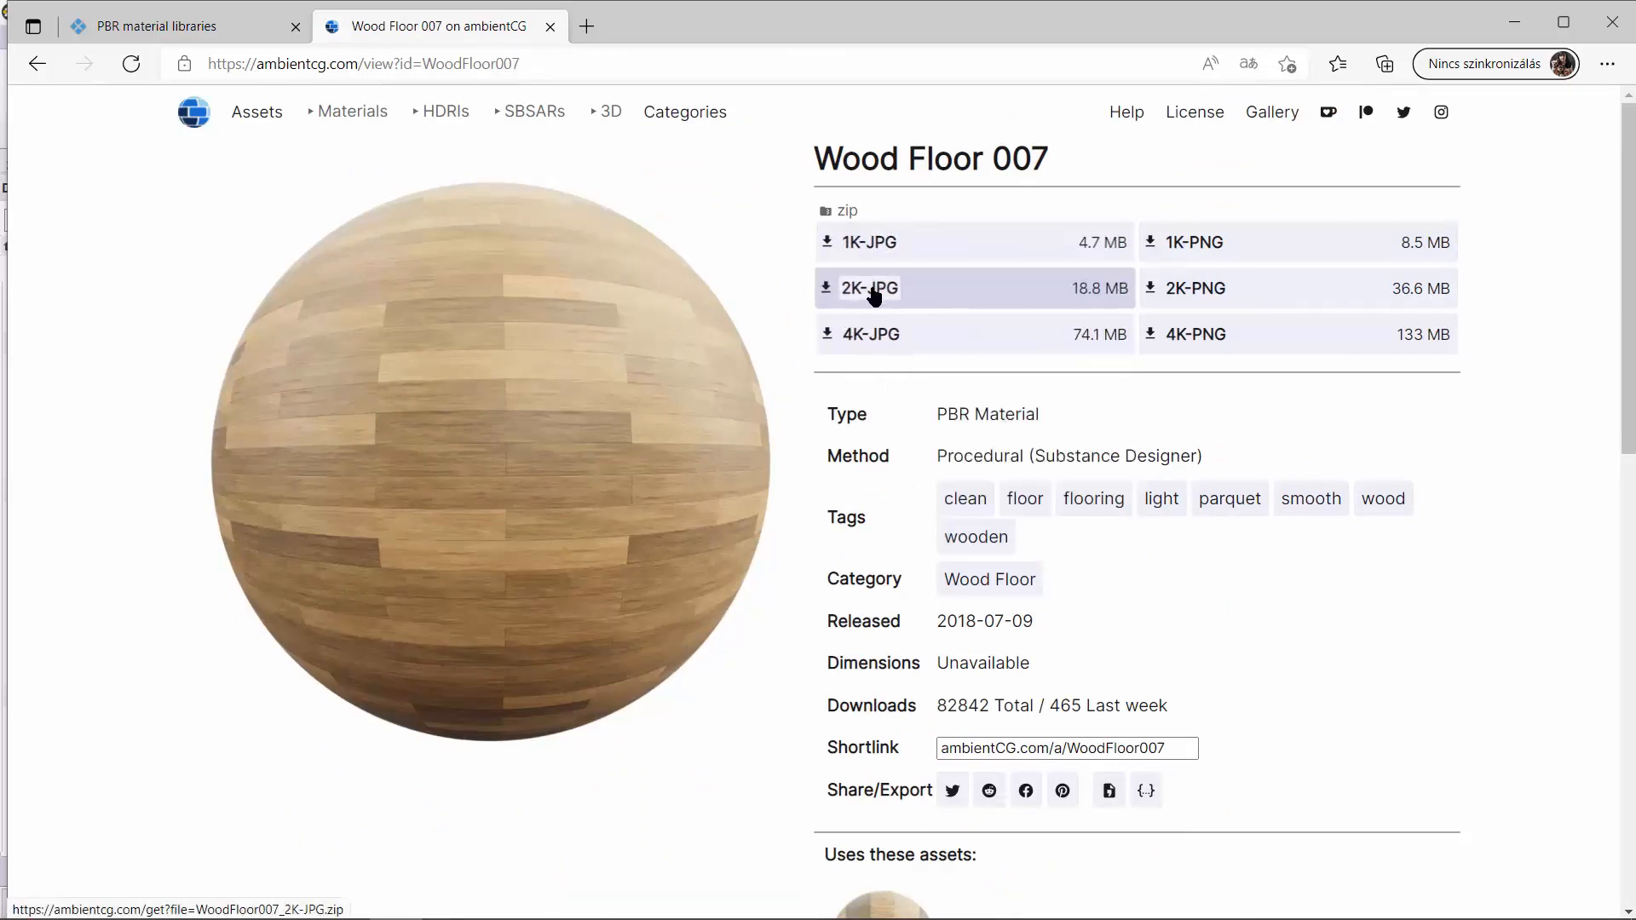
mouse_move(876, 252)
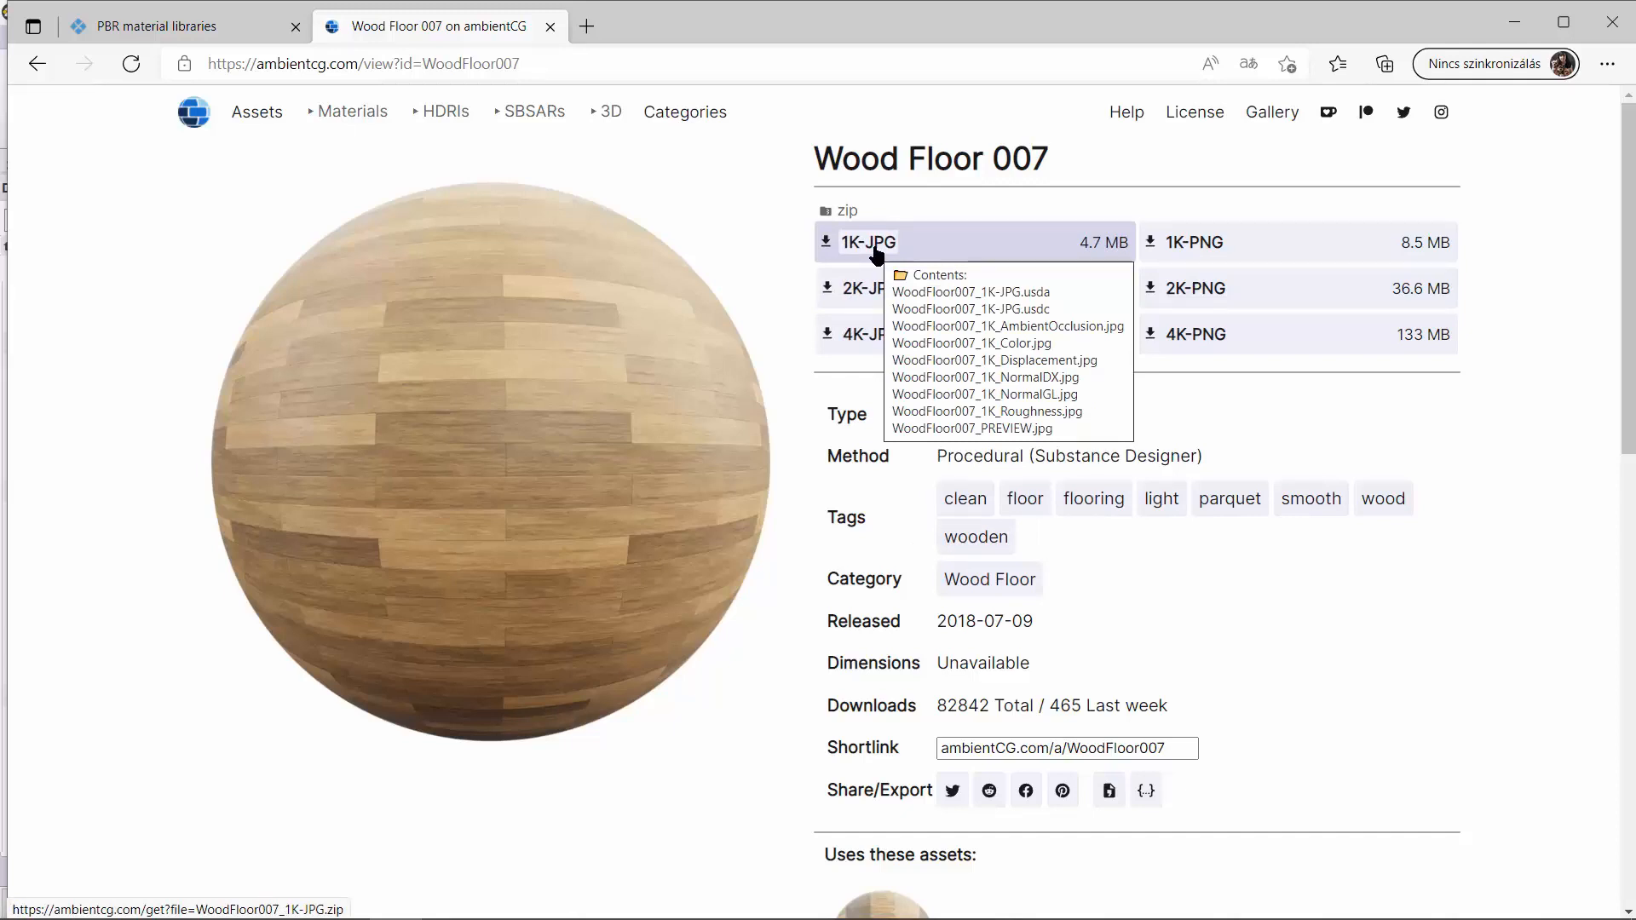
left_click(828, 247)
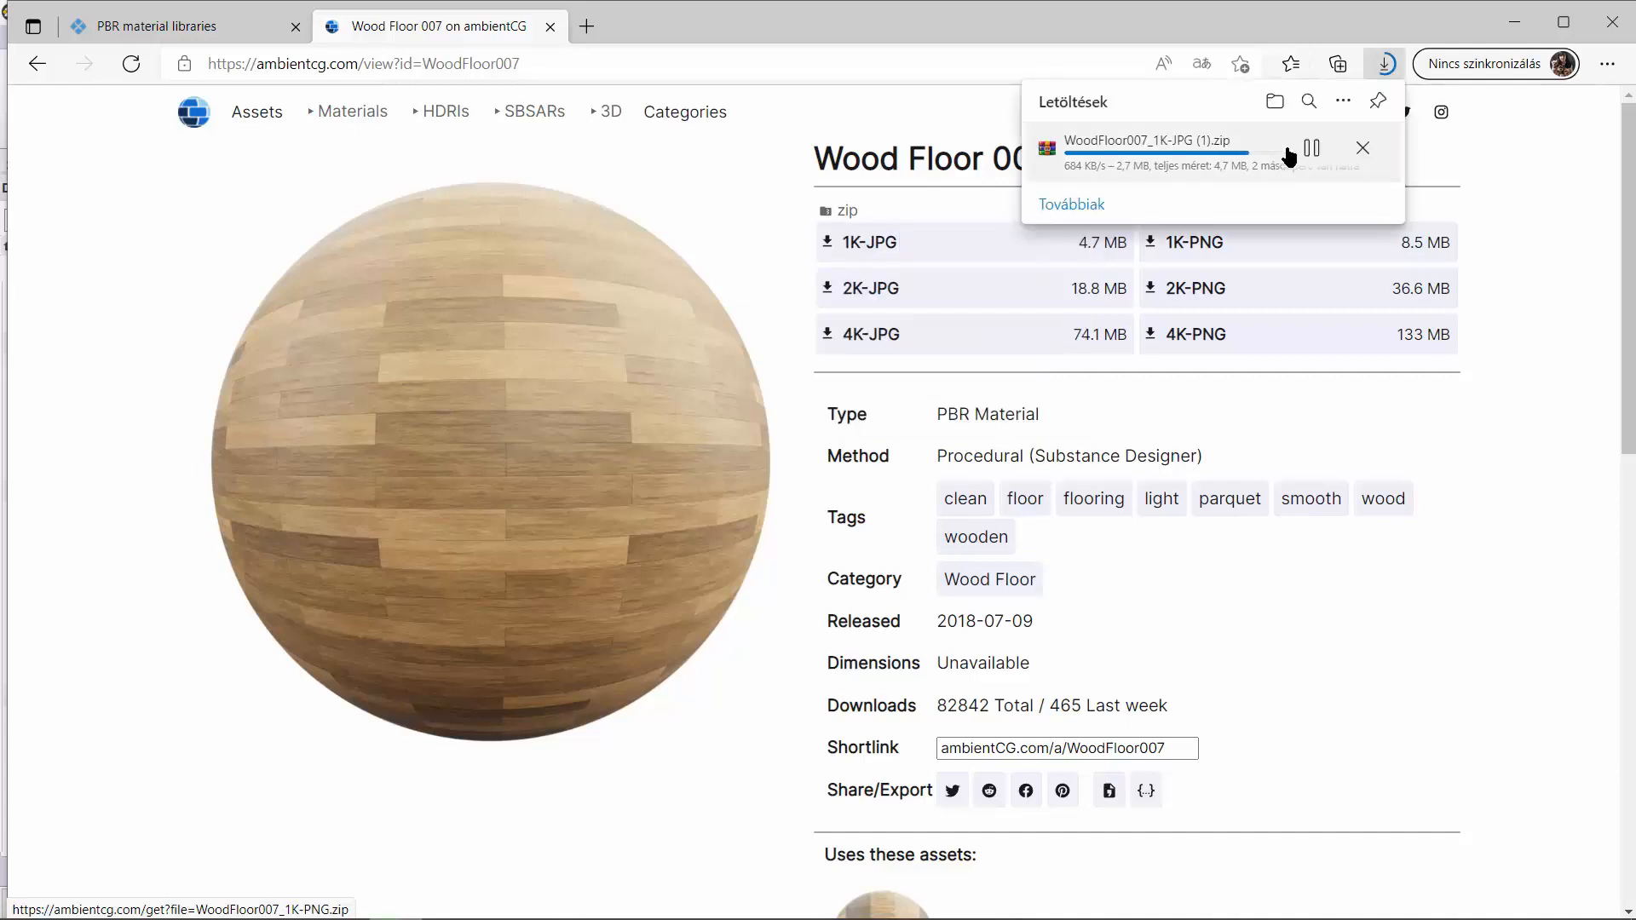
- Show the downloaded WoodFloor007 zip in its folder and switch back to ARCHLine.XP
left_click(1275, 103)
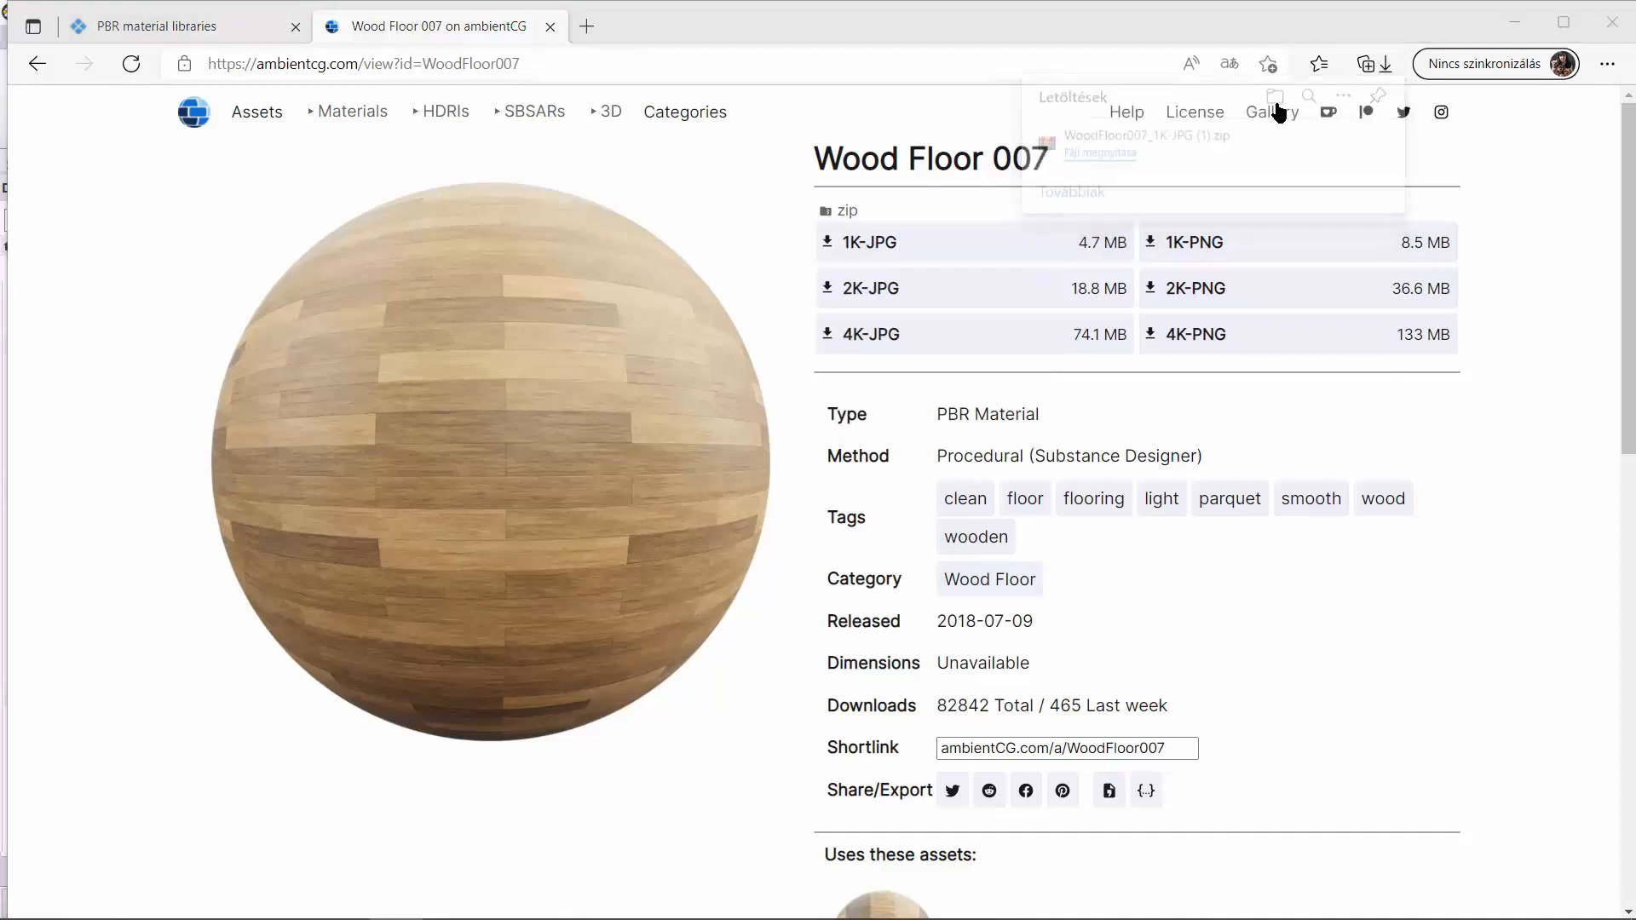
left_click_drag(836, 23, 1414, 530)
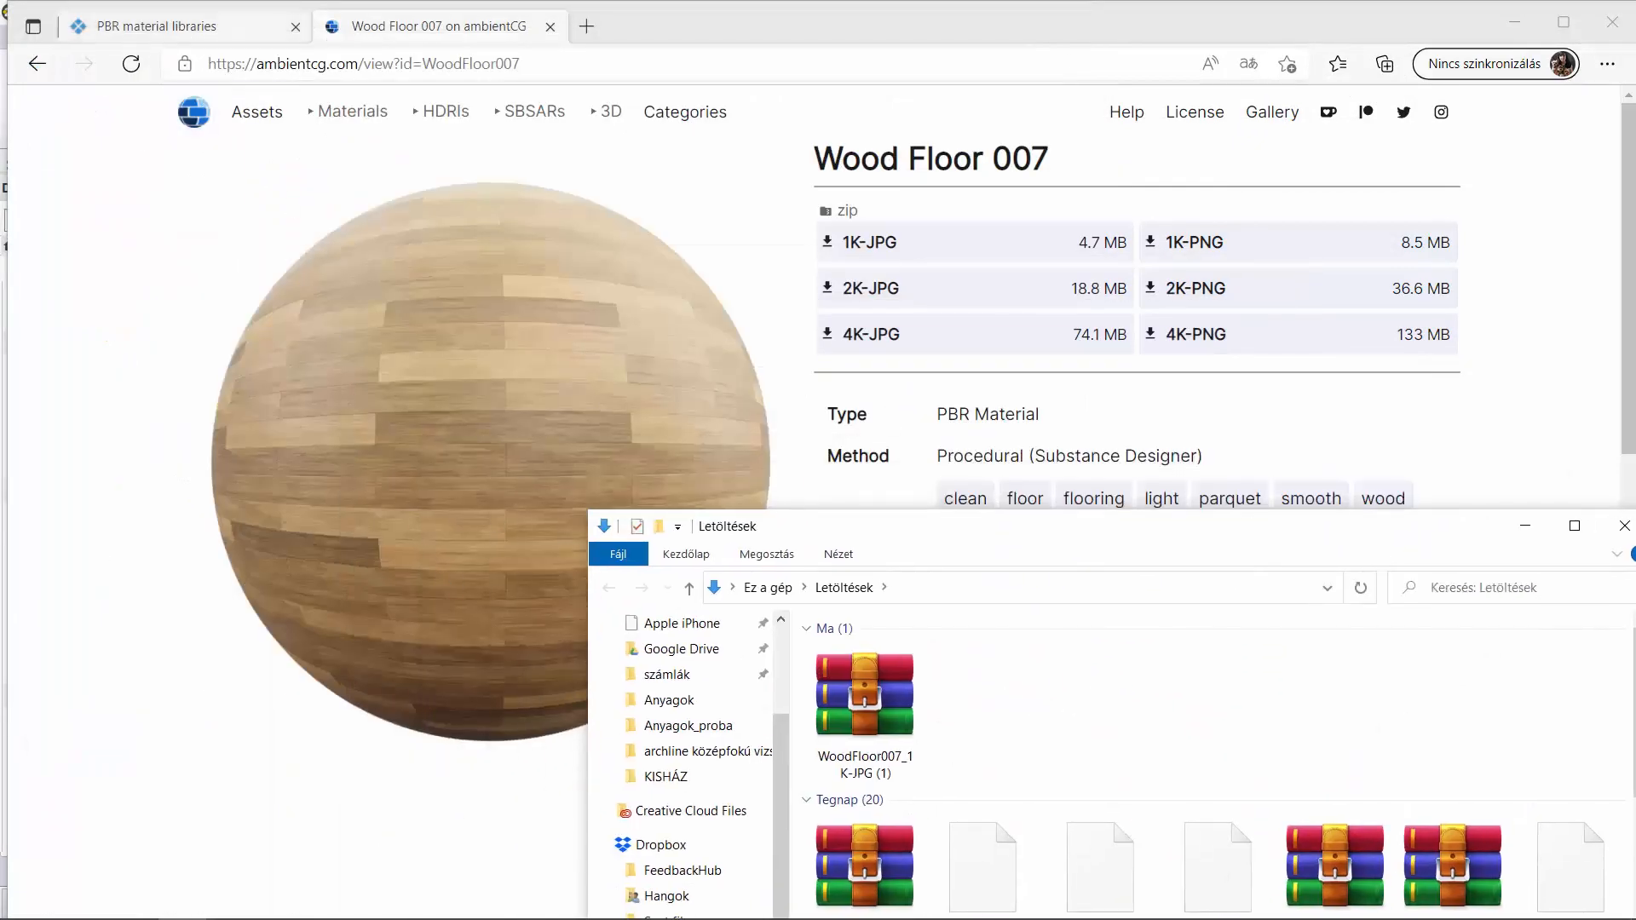
left_click(562, 910)
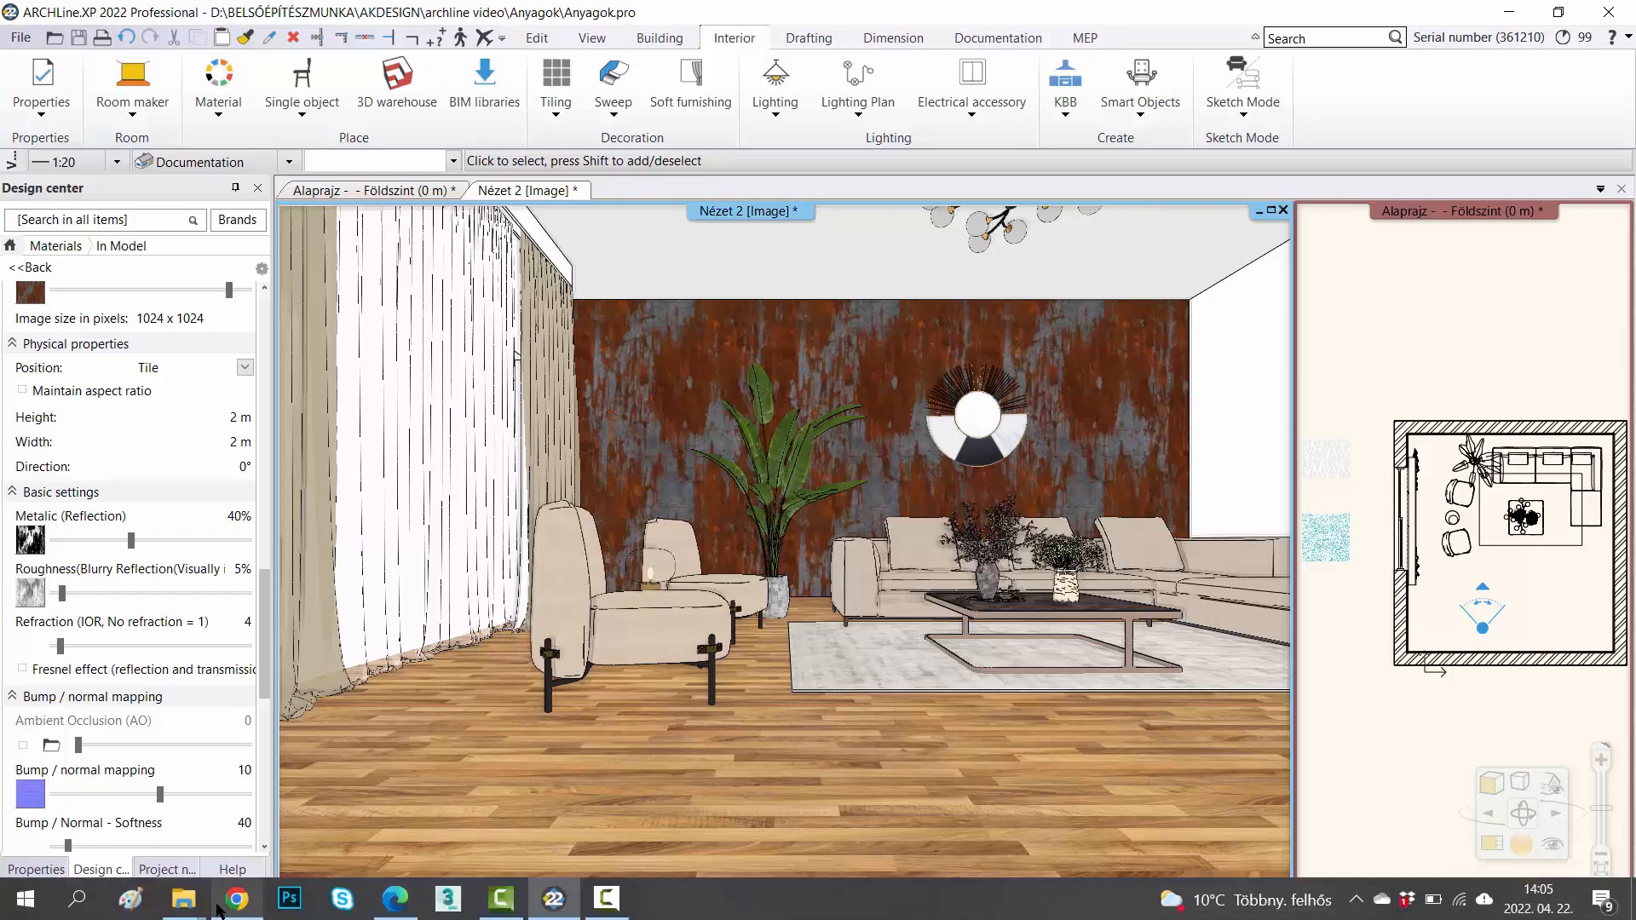
- Import the downloaded WoodFloor007_1K-JPG zip into the Design center as a new material and close the Downloads folder
mouse_move(184, 898)
left_click(288, 839)
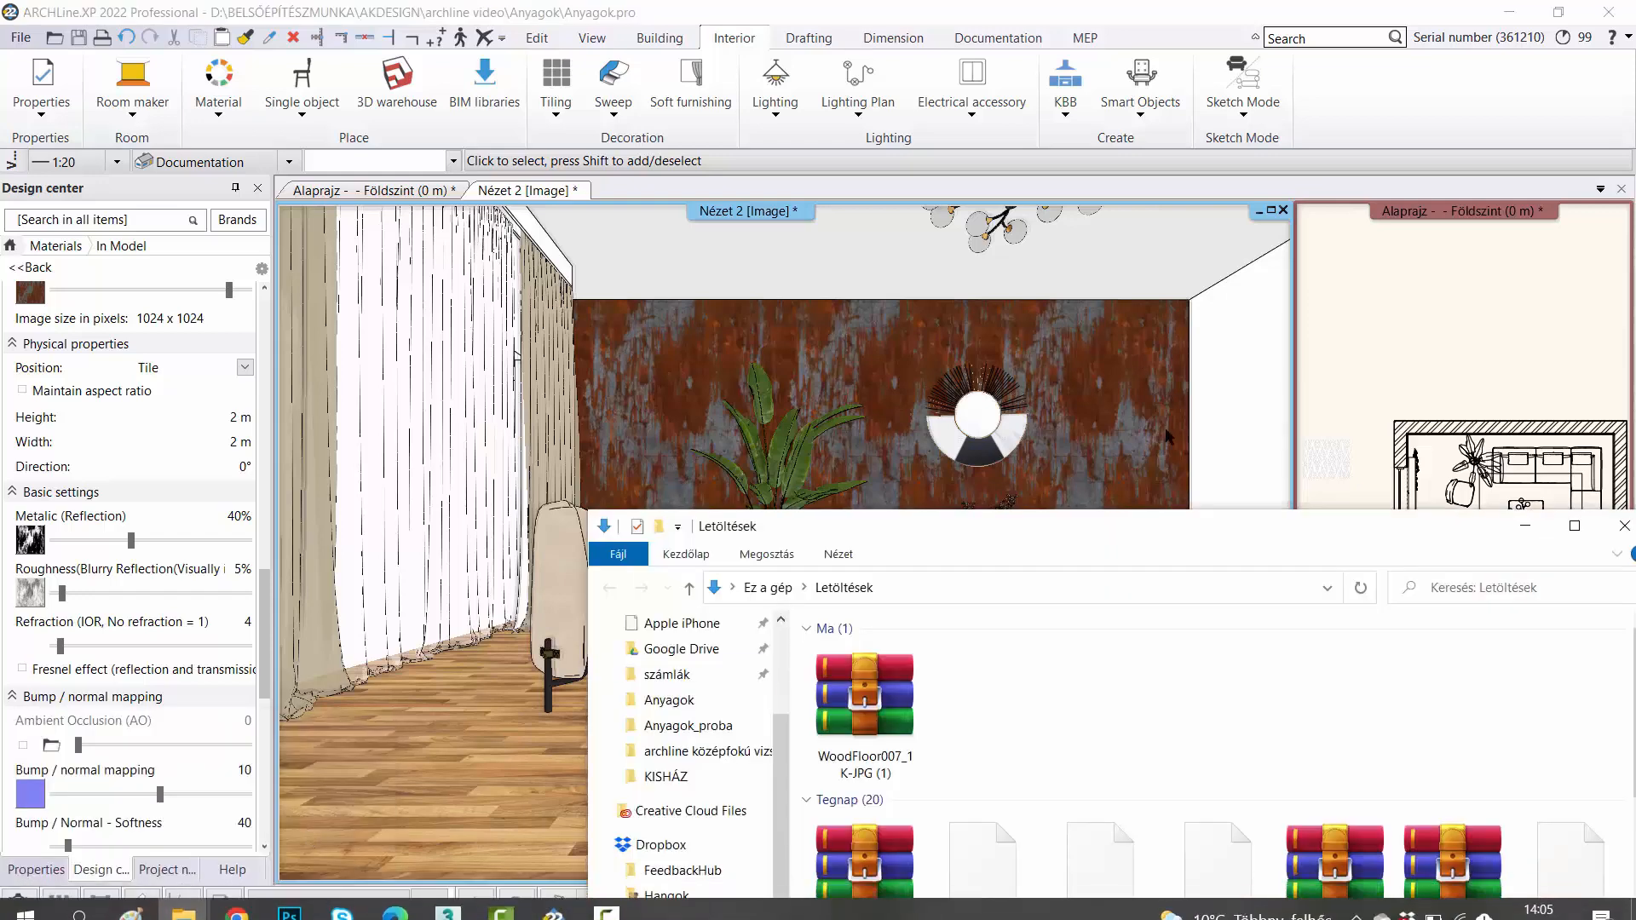
left_click_drag(838, 686, 131, 578)
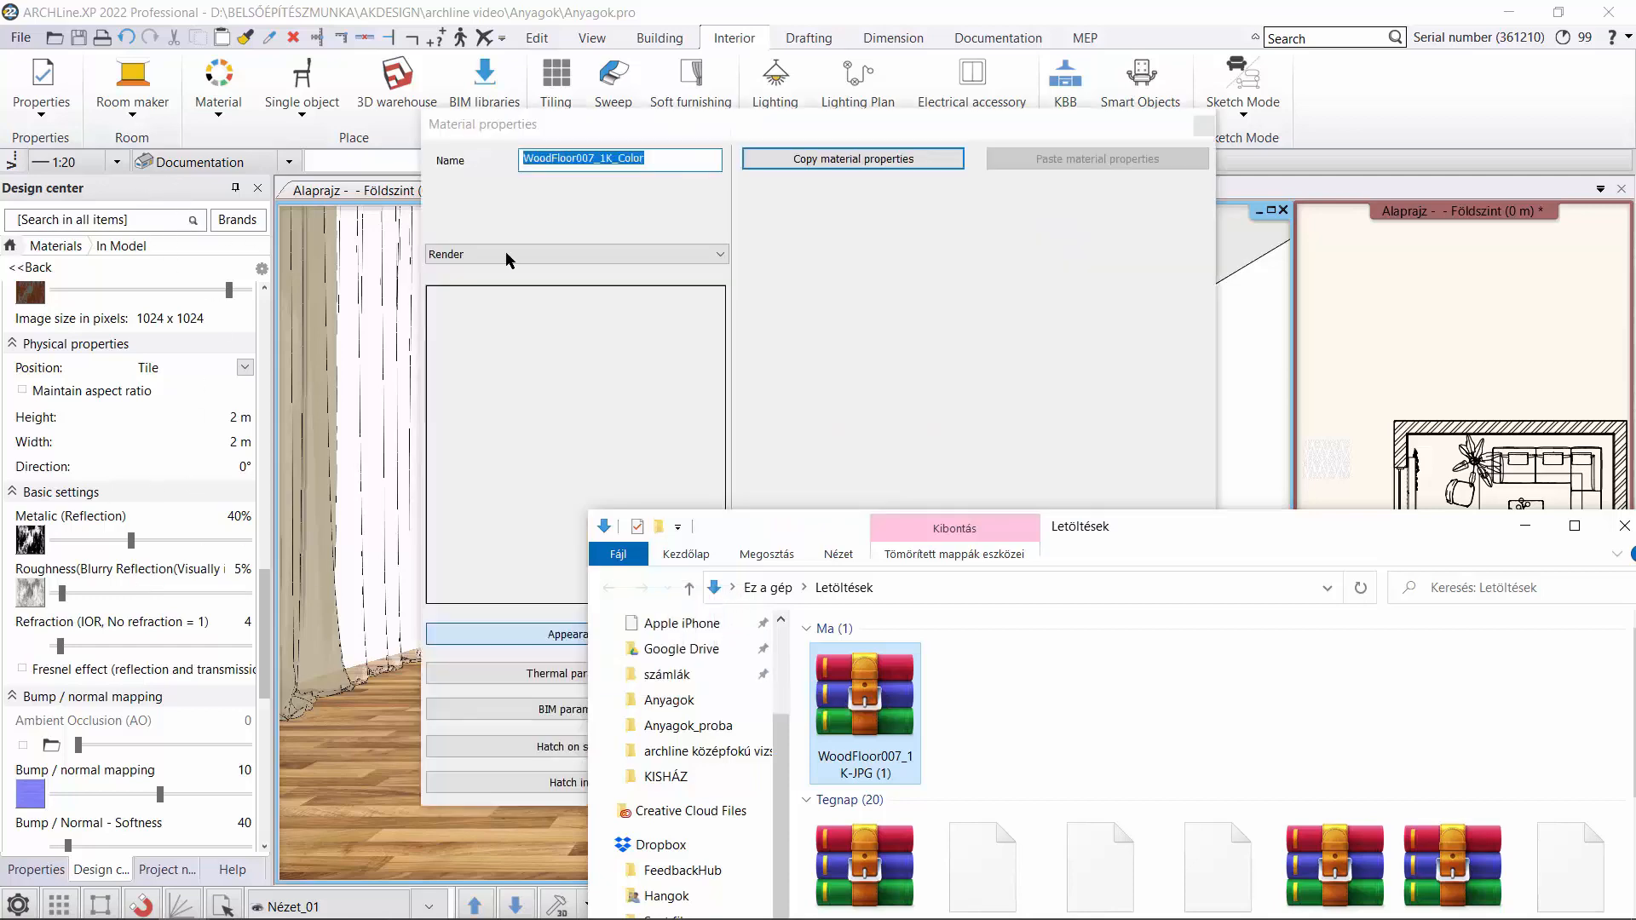
left_click(1623, 526)
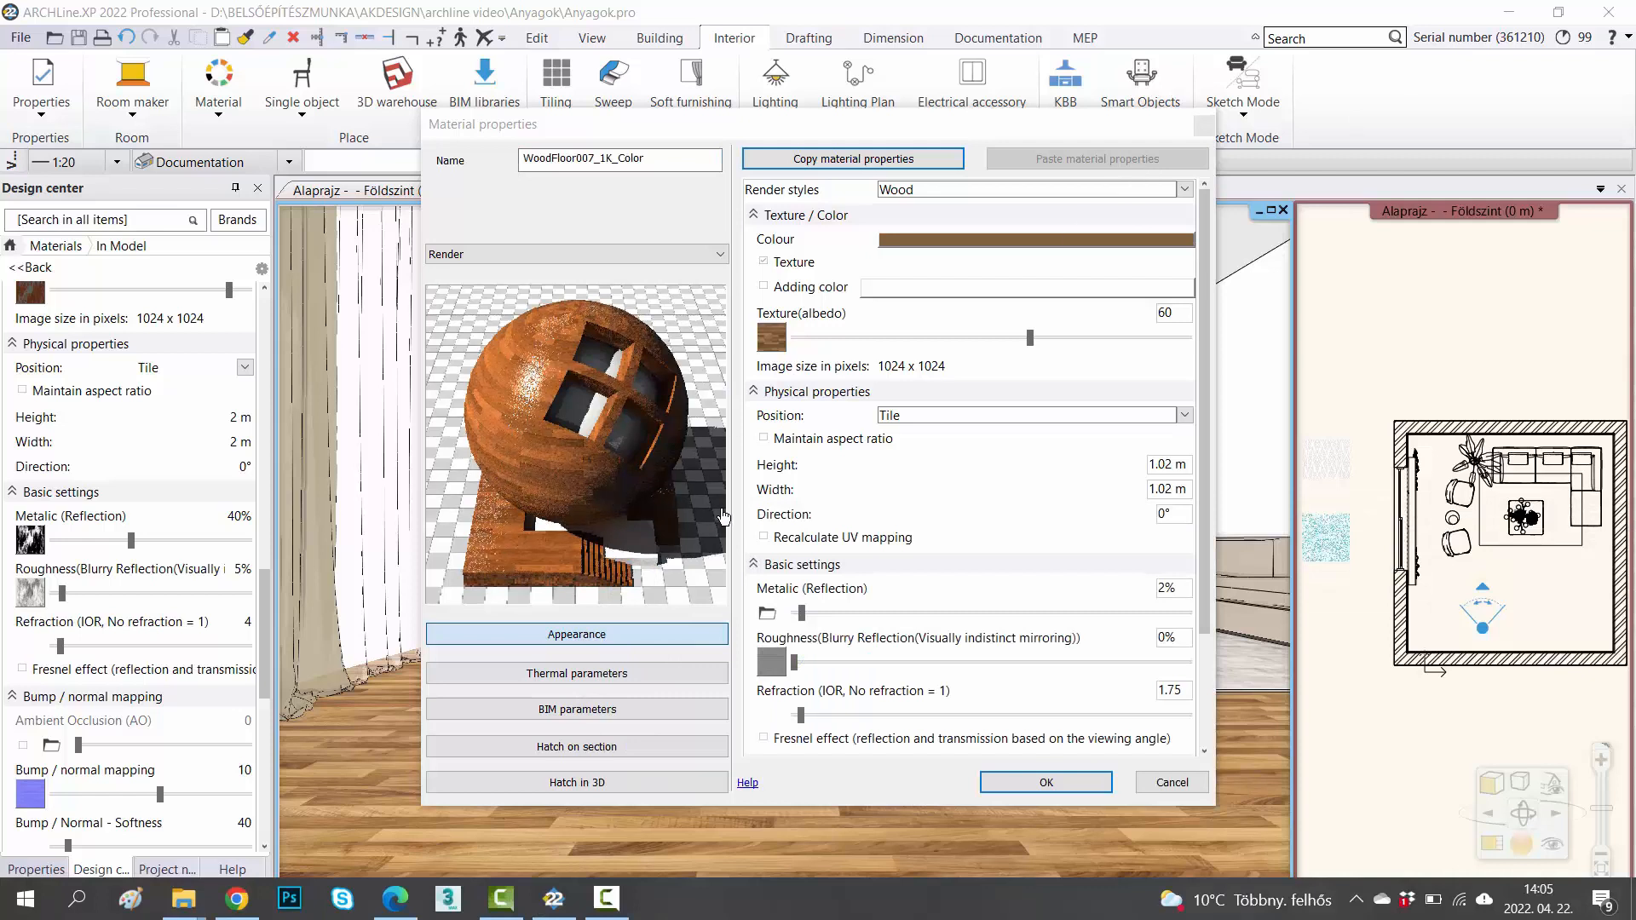
- Set the new wood floor material's render style to Parquet and its albedo texture value to 58
left_click(979, 189)
left_click(923, 456)
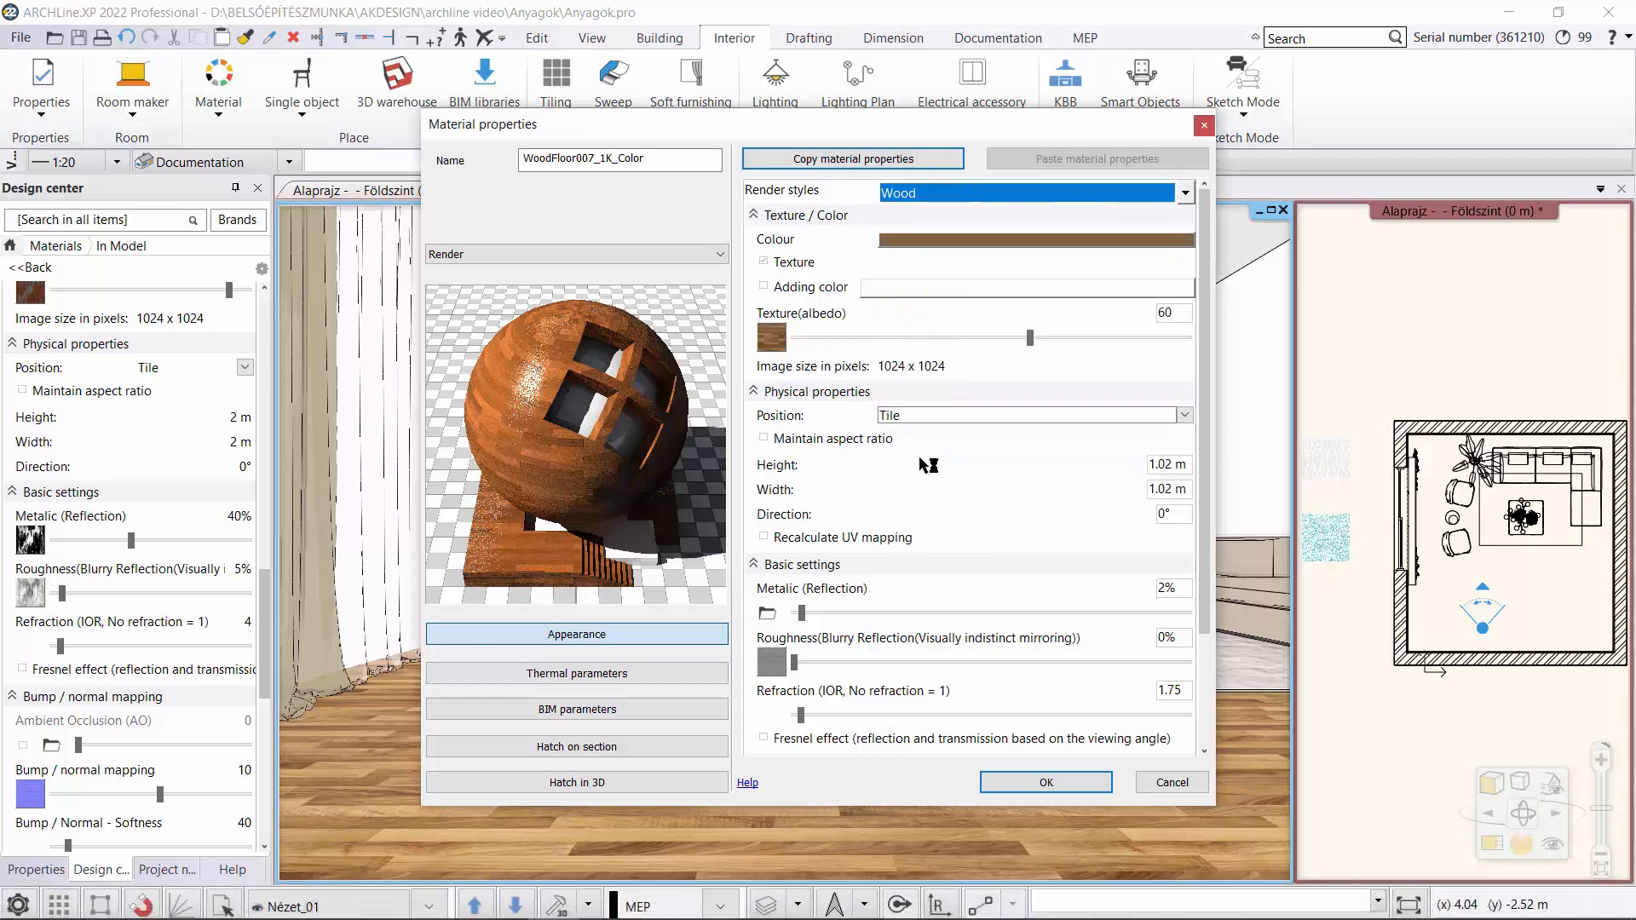
left_click_drag(1069, 343, 1022, 339)
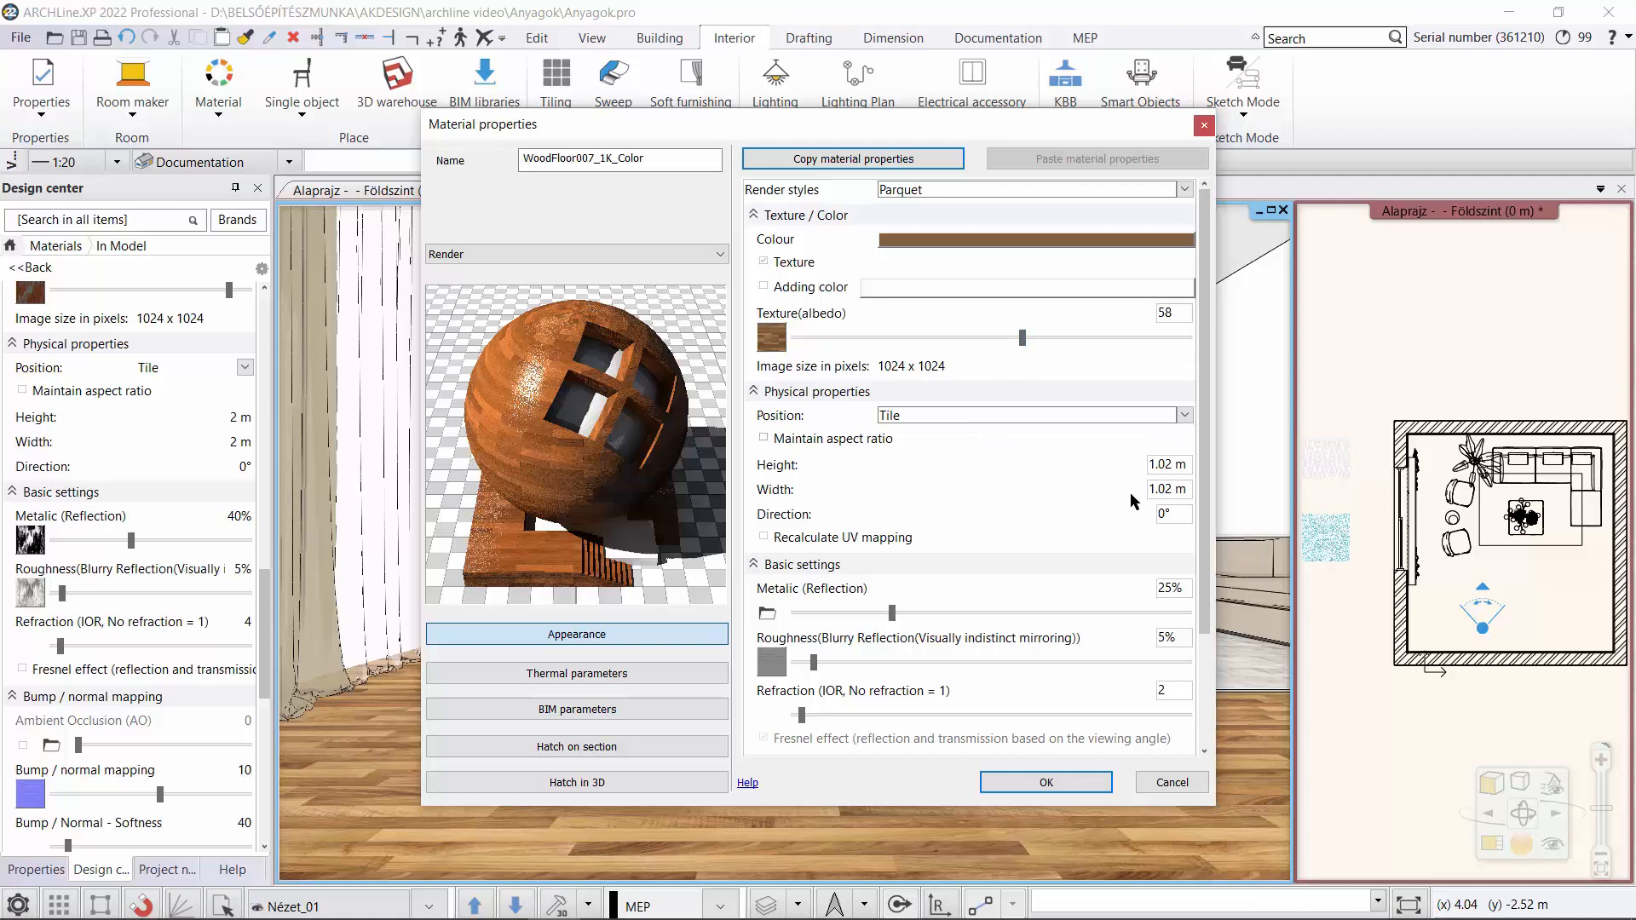
- Check the material's ambient occlusion and normal maps, and set its metallic reflection to 29%
left_click_drag(1206, 552, 1205, 662)
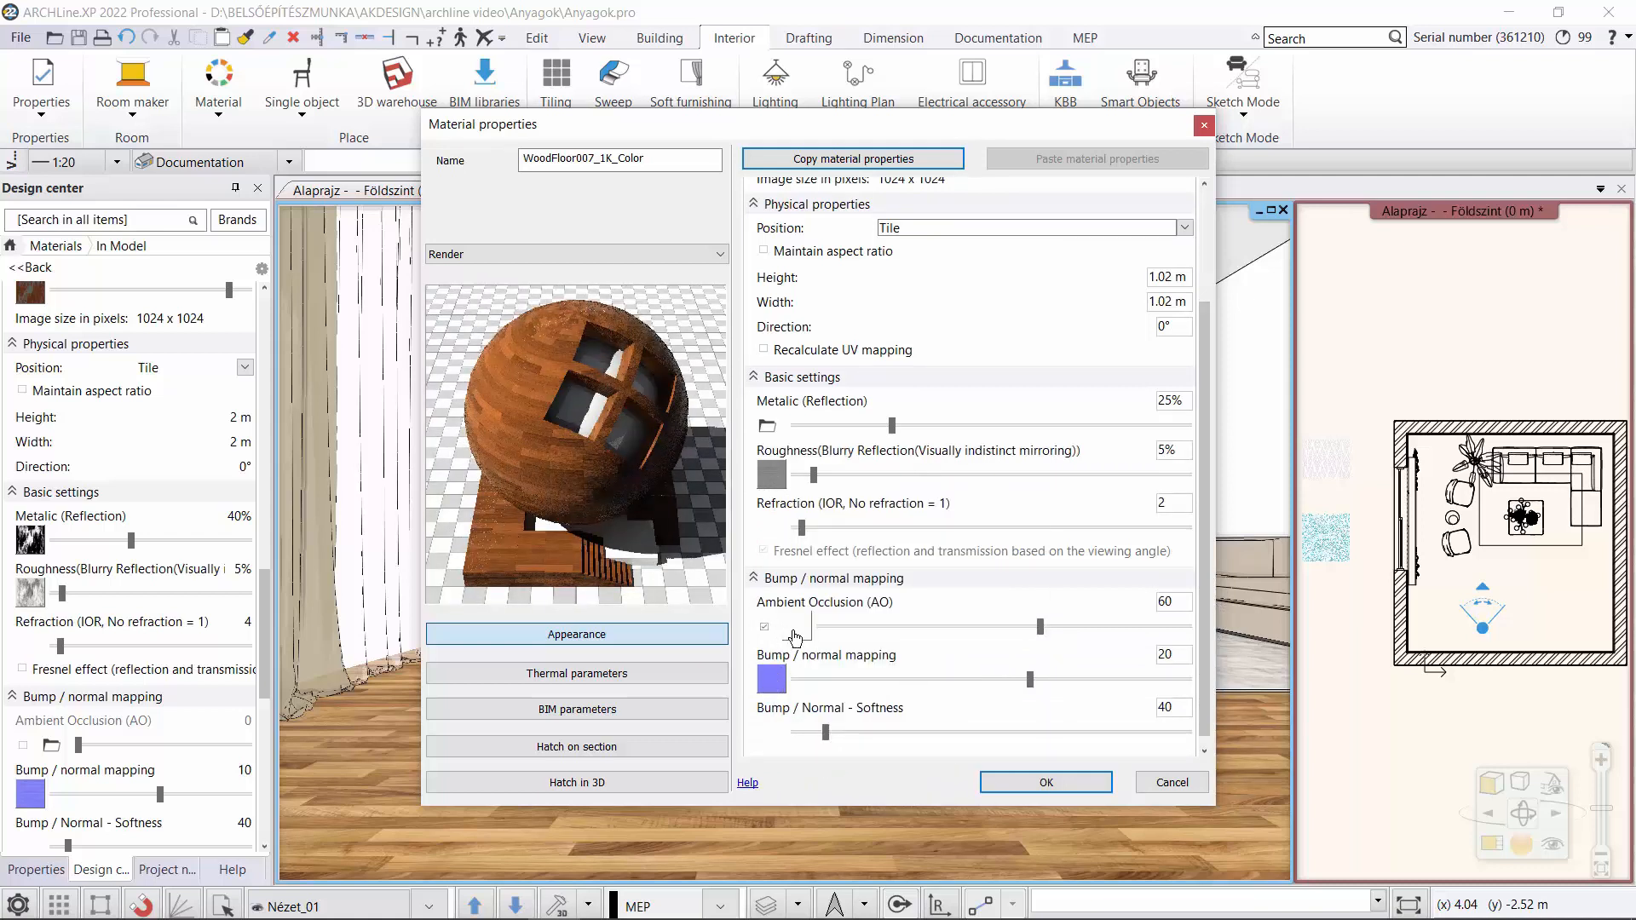
mouse_move(796, 637)
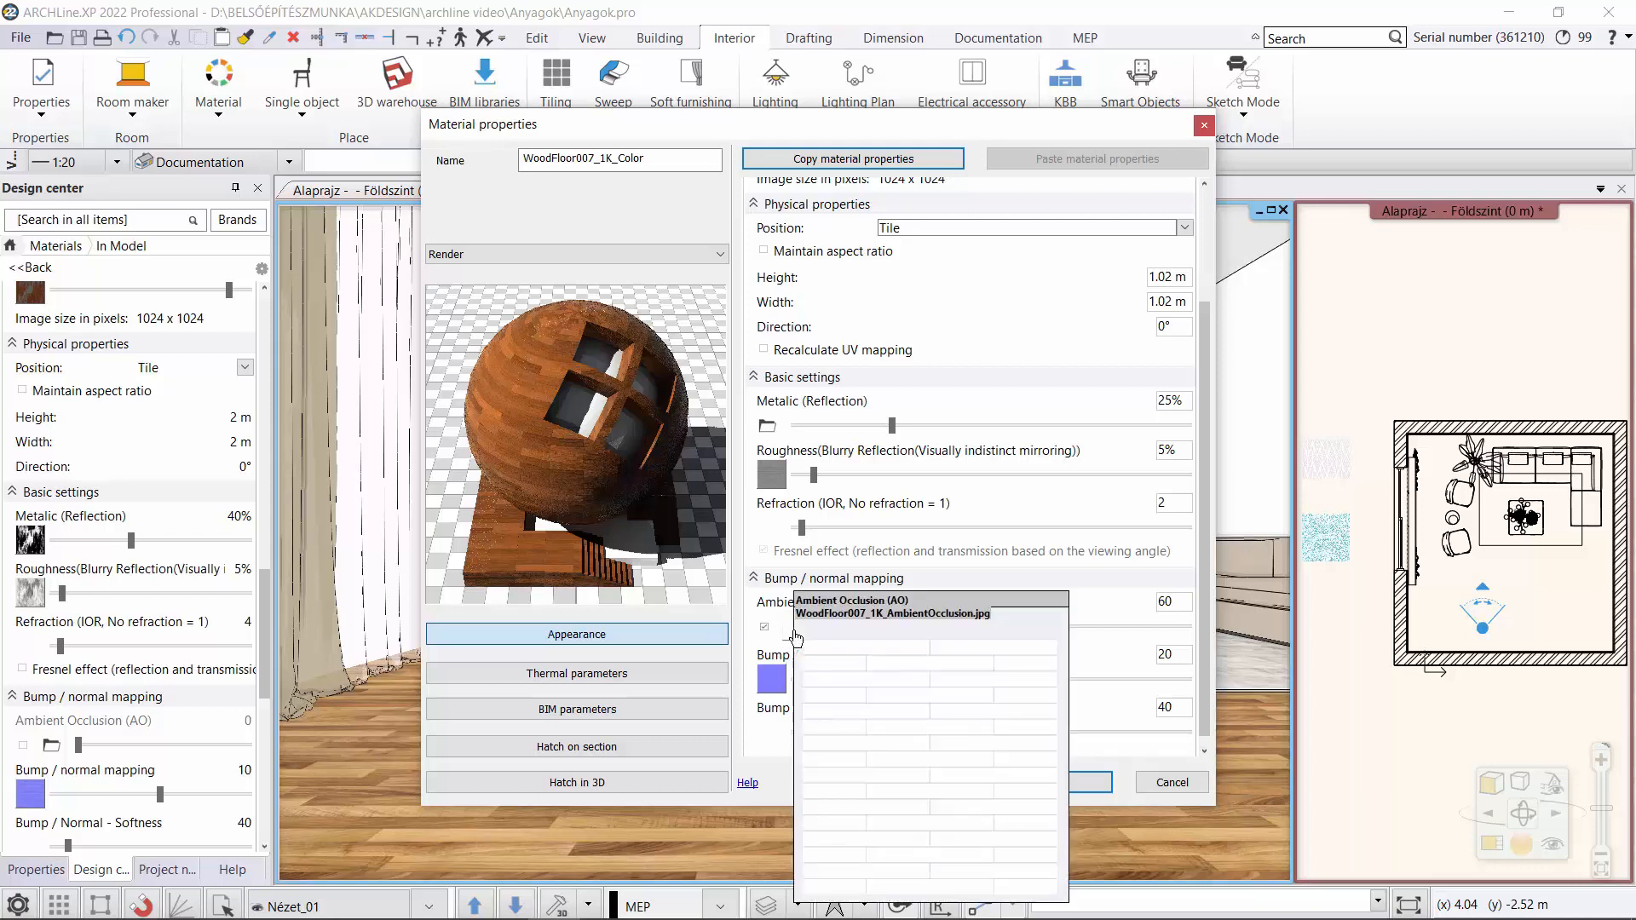
mouse_move(774, 681)
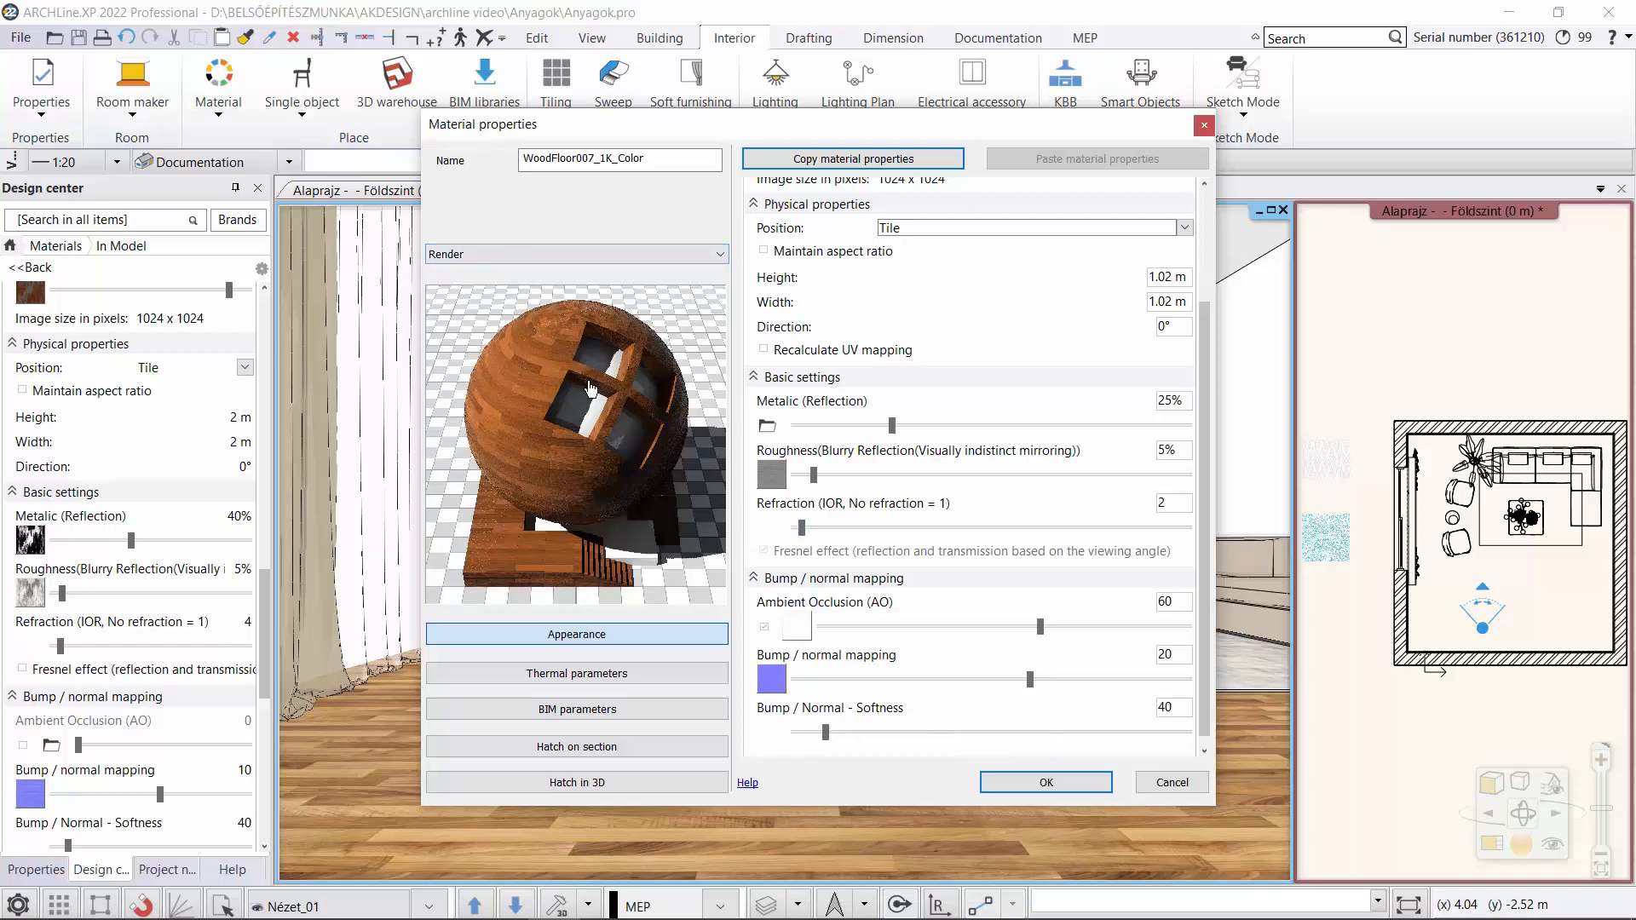
left_click_drag(892, 426, 908, 426)
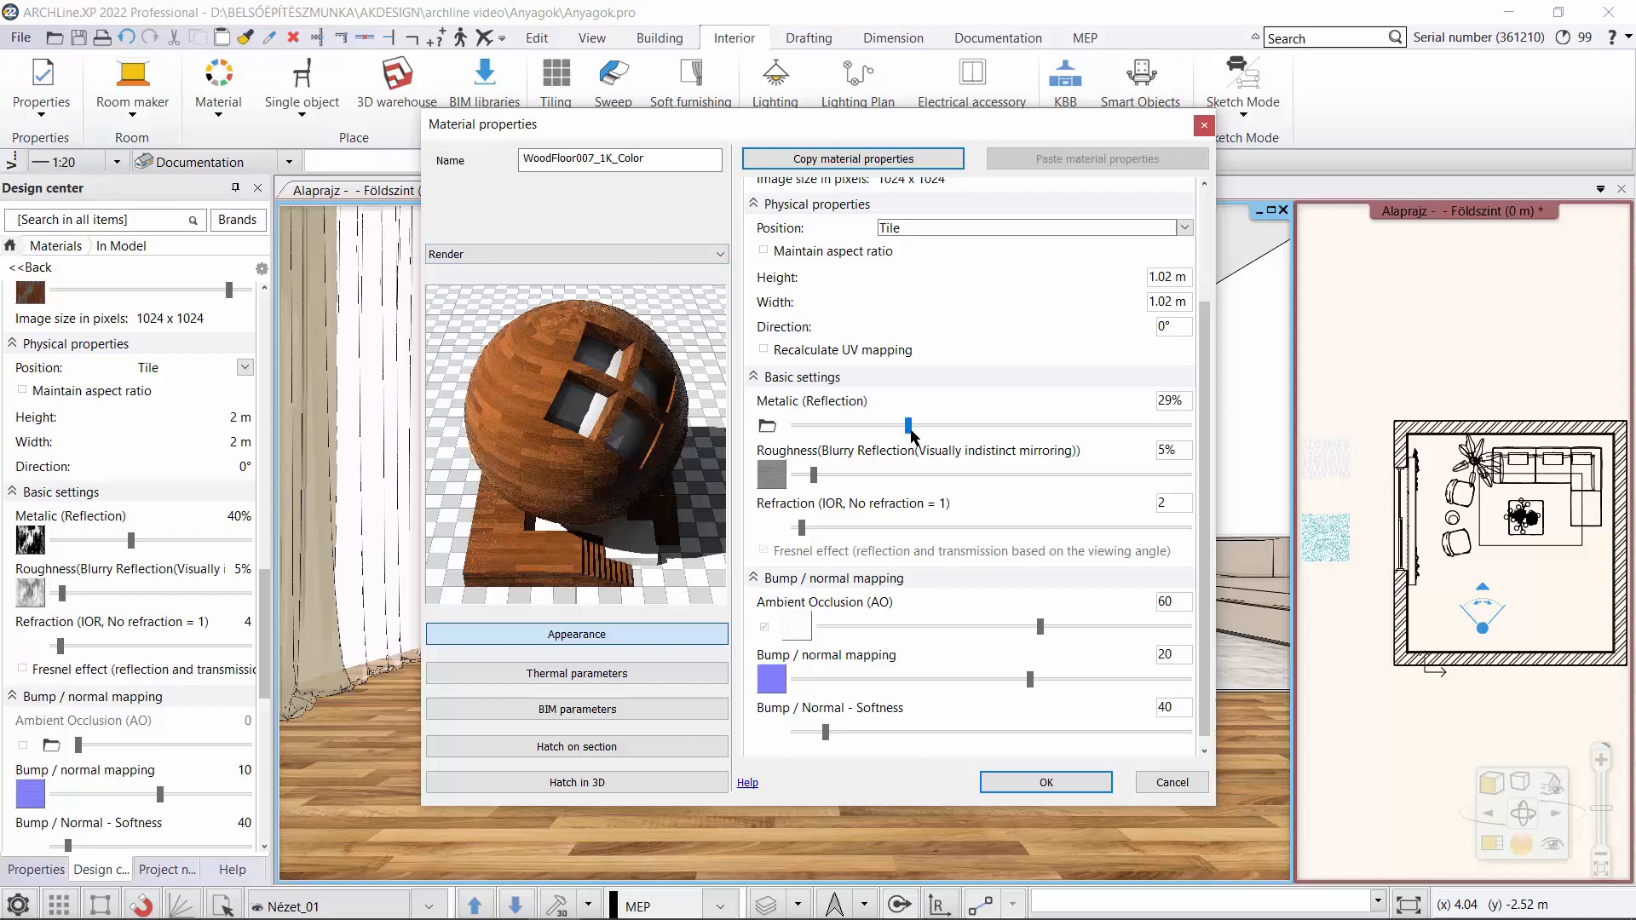
left_click(602, 459)
- Save WoodFloor007_1K_Color to the library under category PARQUET, subcategory Strips
left_click(1044, 781)
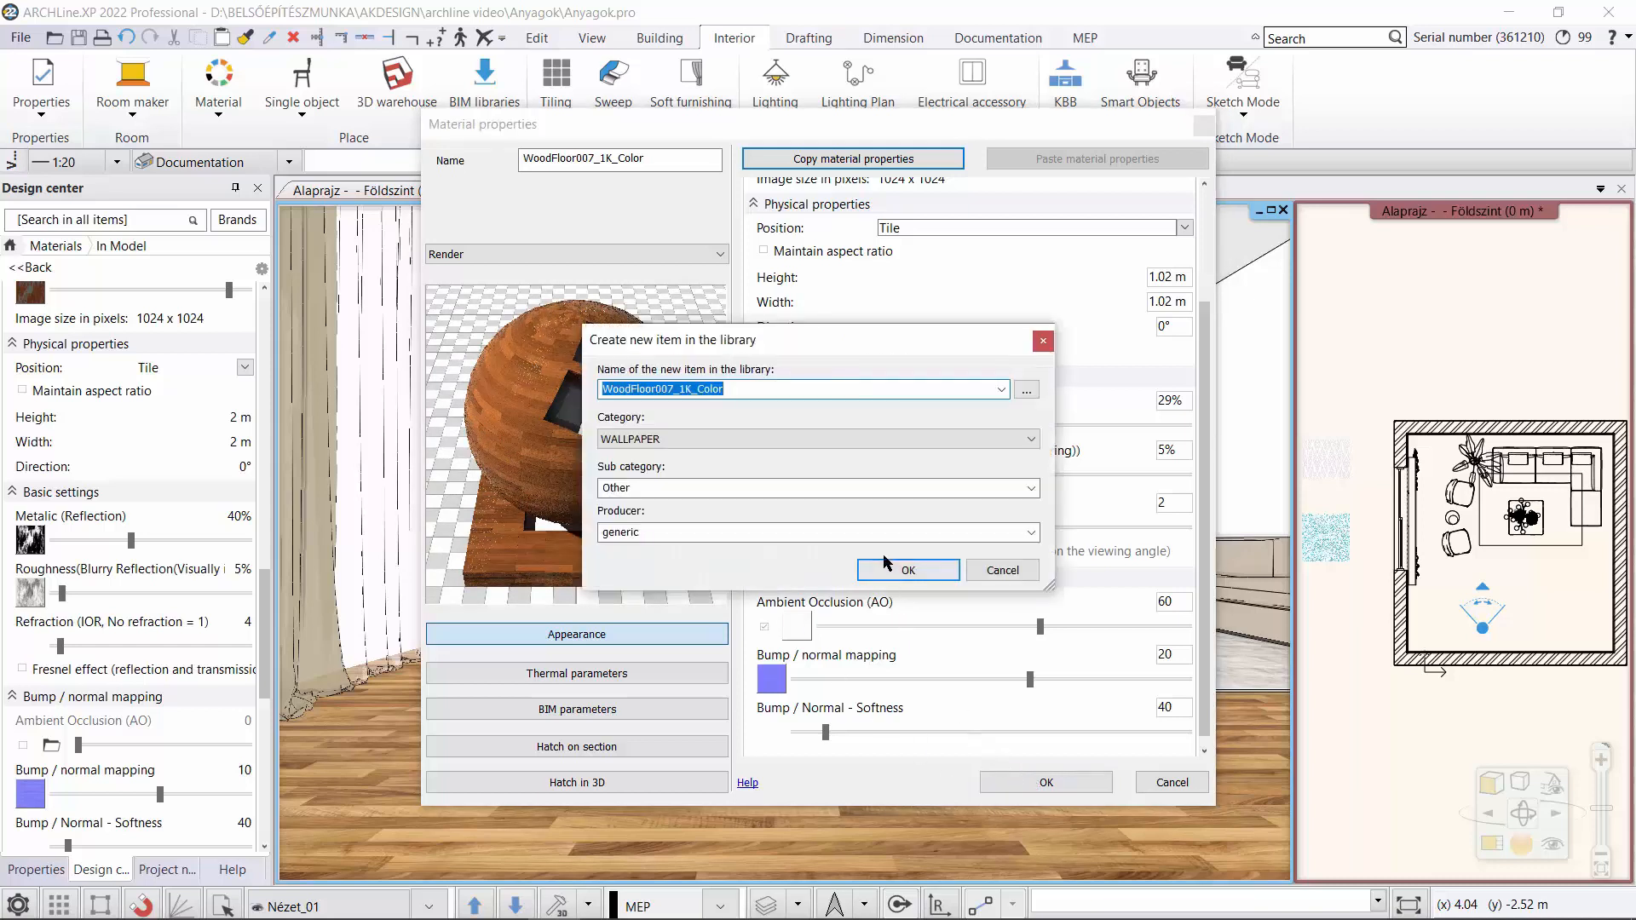
left_click(840, 436)
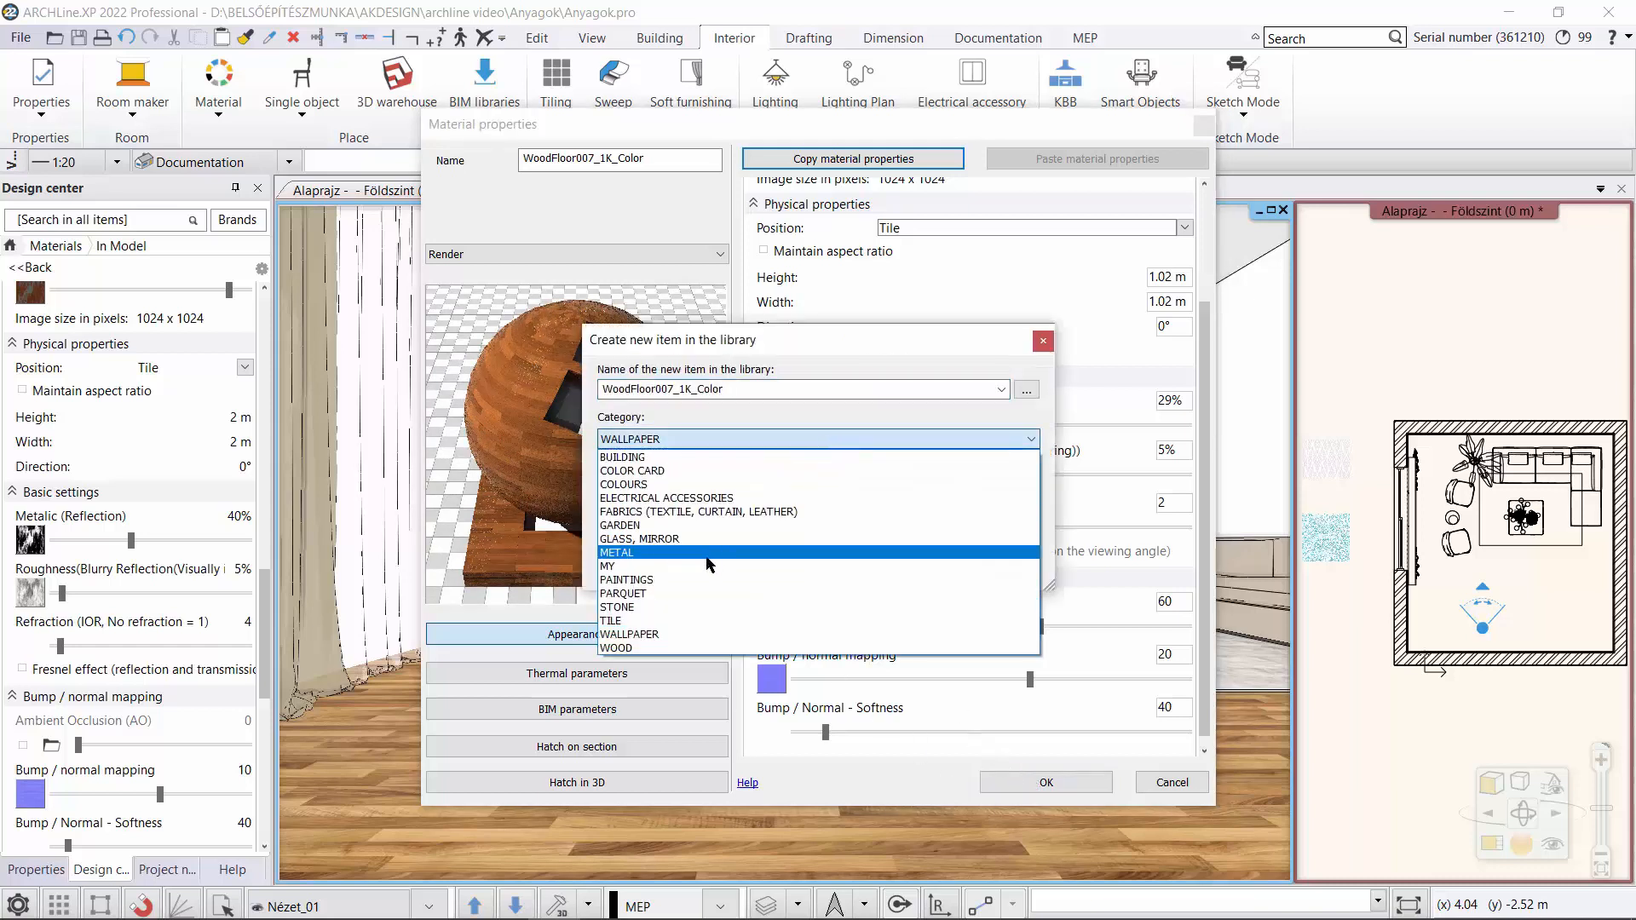
left_click(707, 593)
left_click(1033, 487)
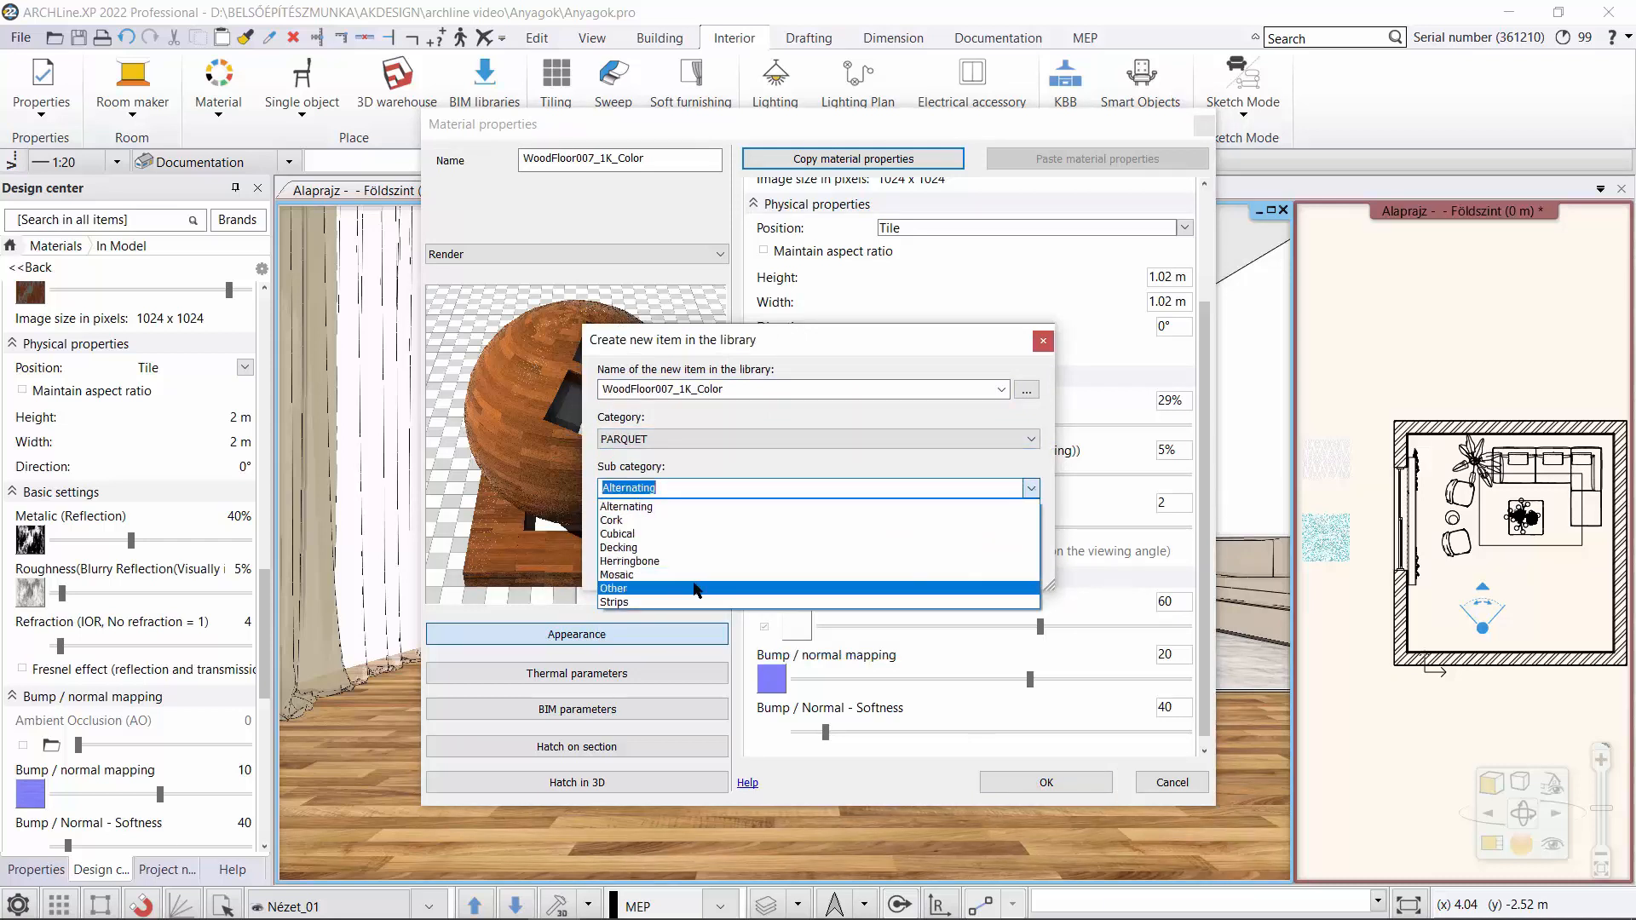
left_click(673, 601)
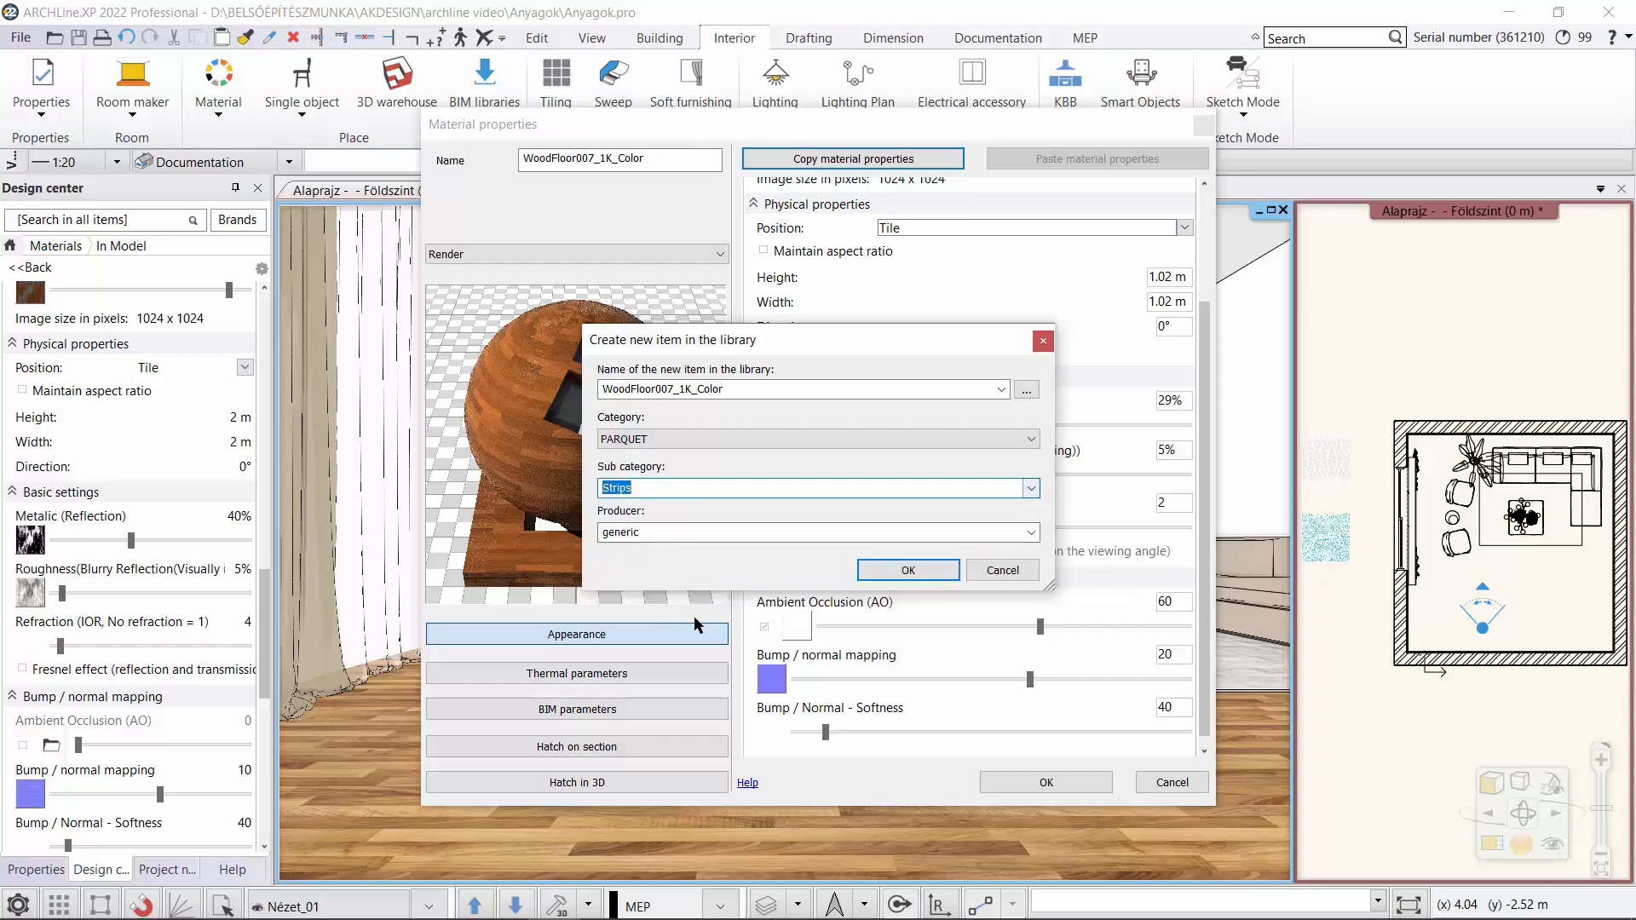
left_click(870, 569)
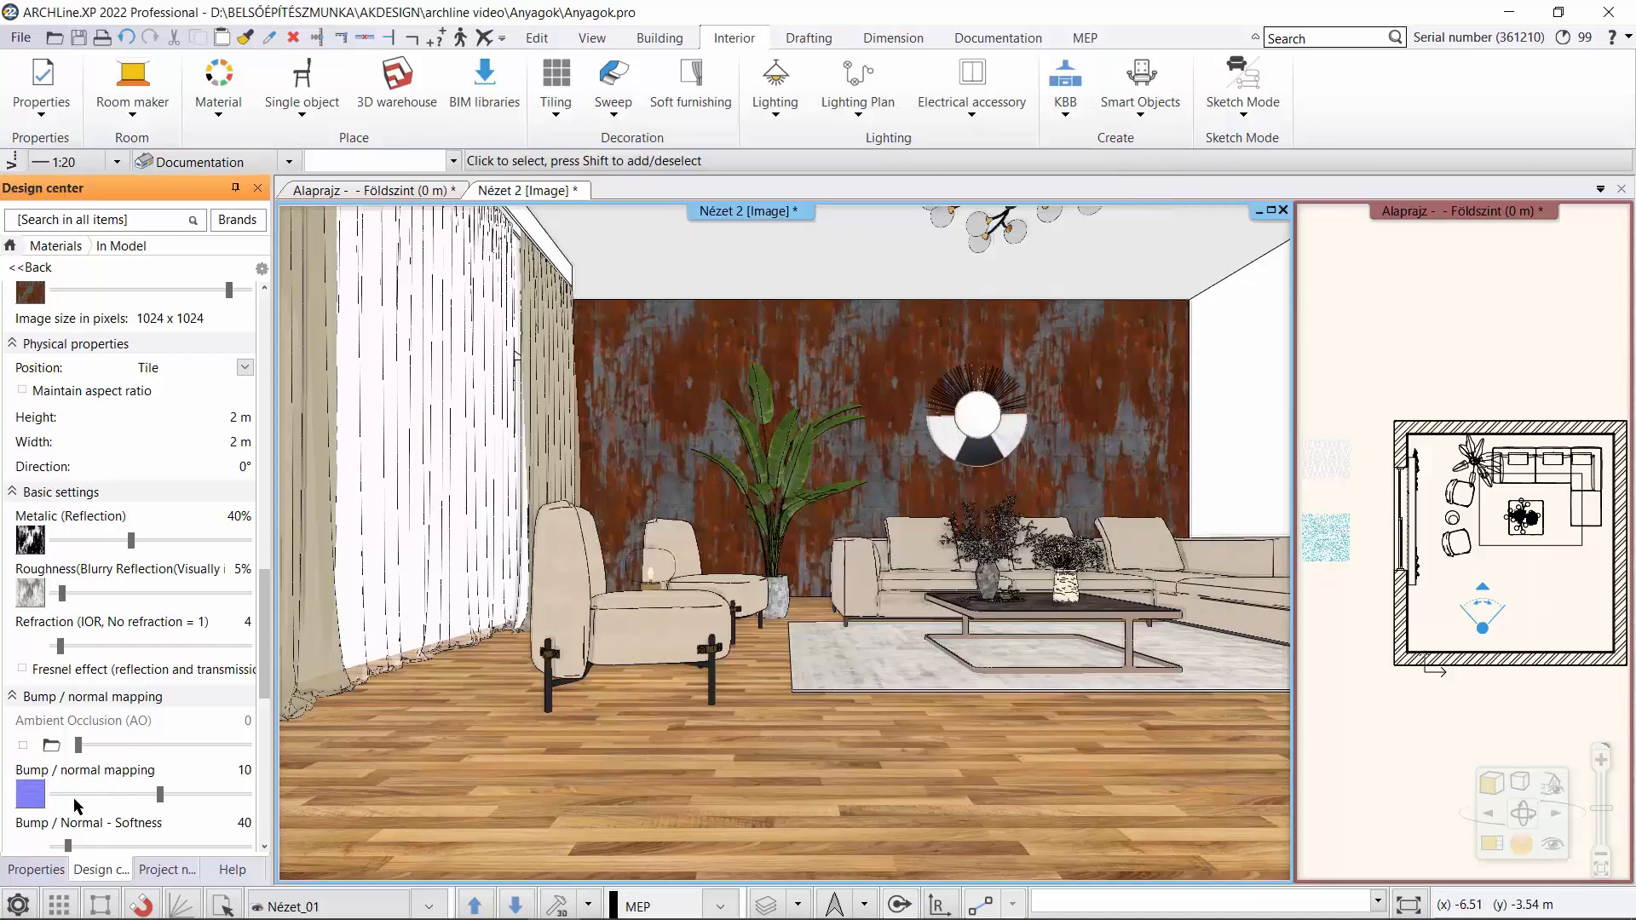
- Apply the WoodFloor007_1K_Color material from the HQ materials catalog to the living room floor slab
left_click(10, 246)
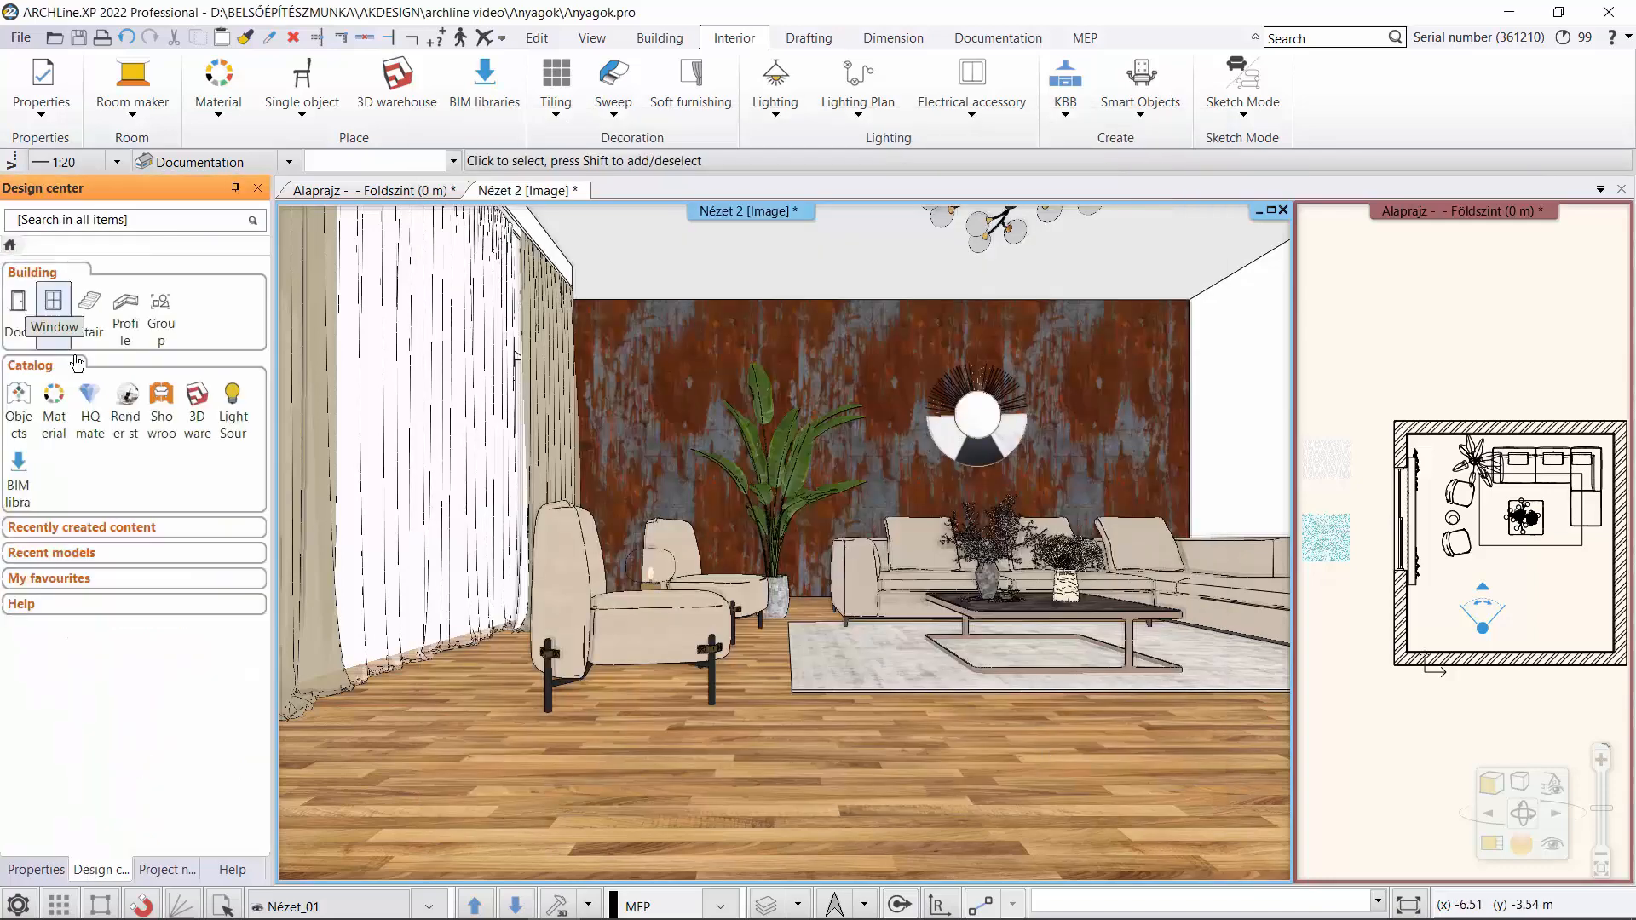
left_click(90, 397)
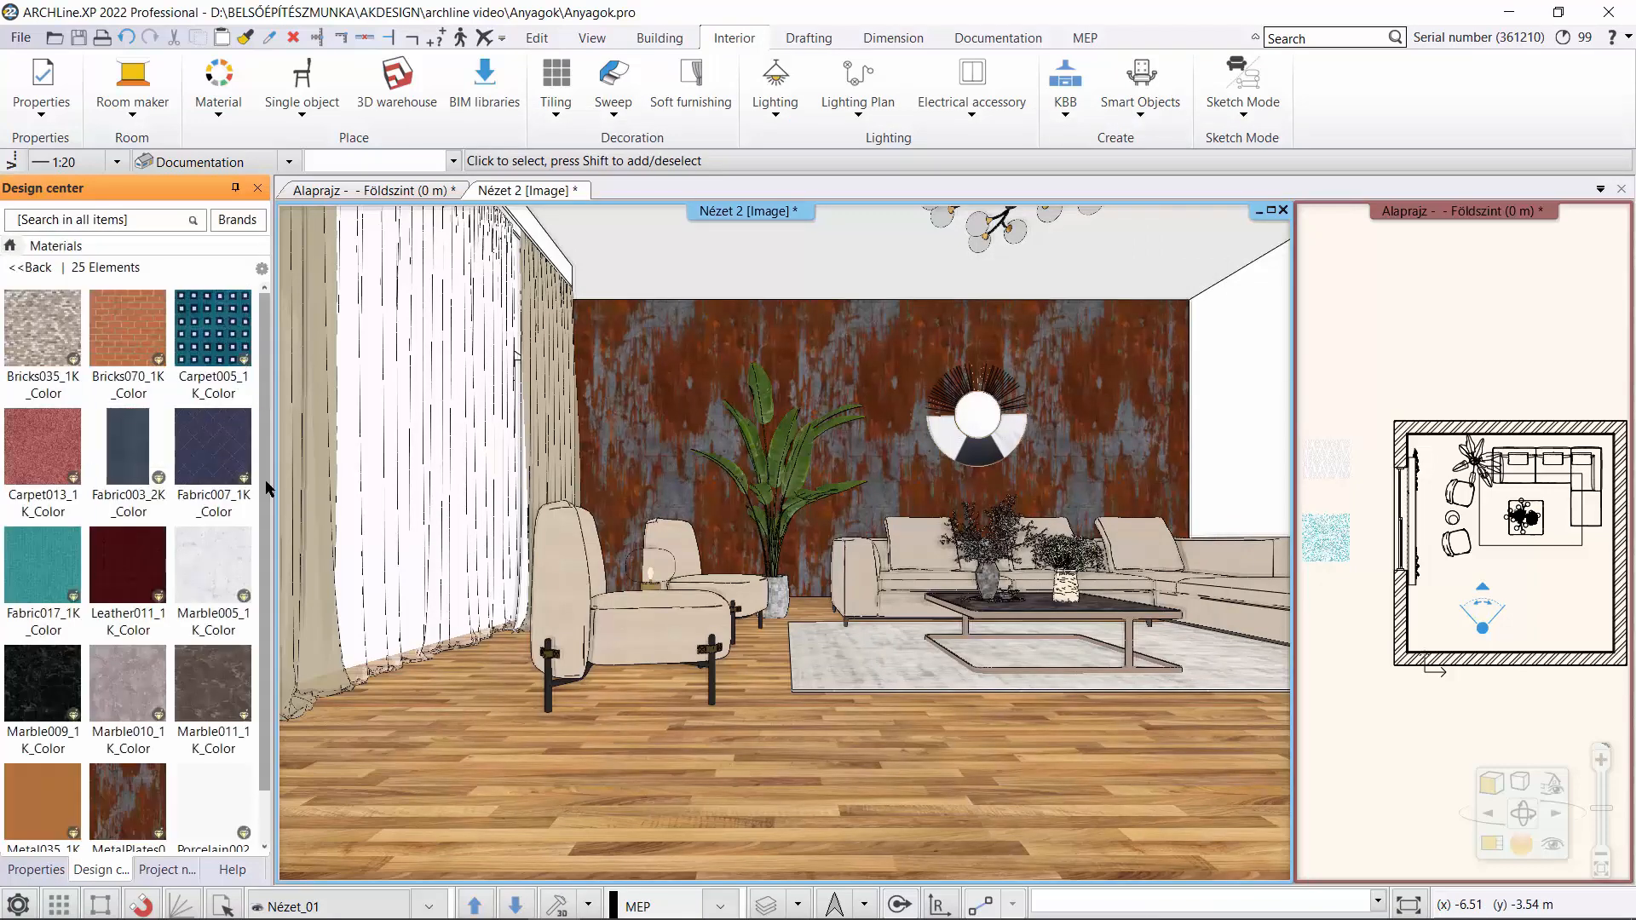
scroll(269, 545, "down", 1)
scroll(268, 688, "down", 4)
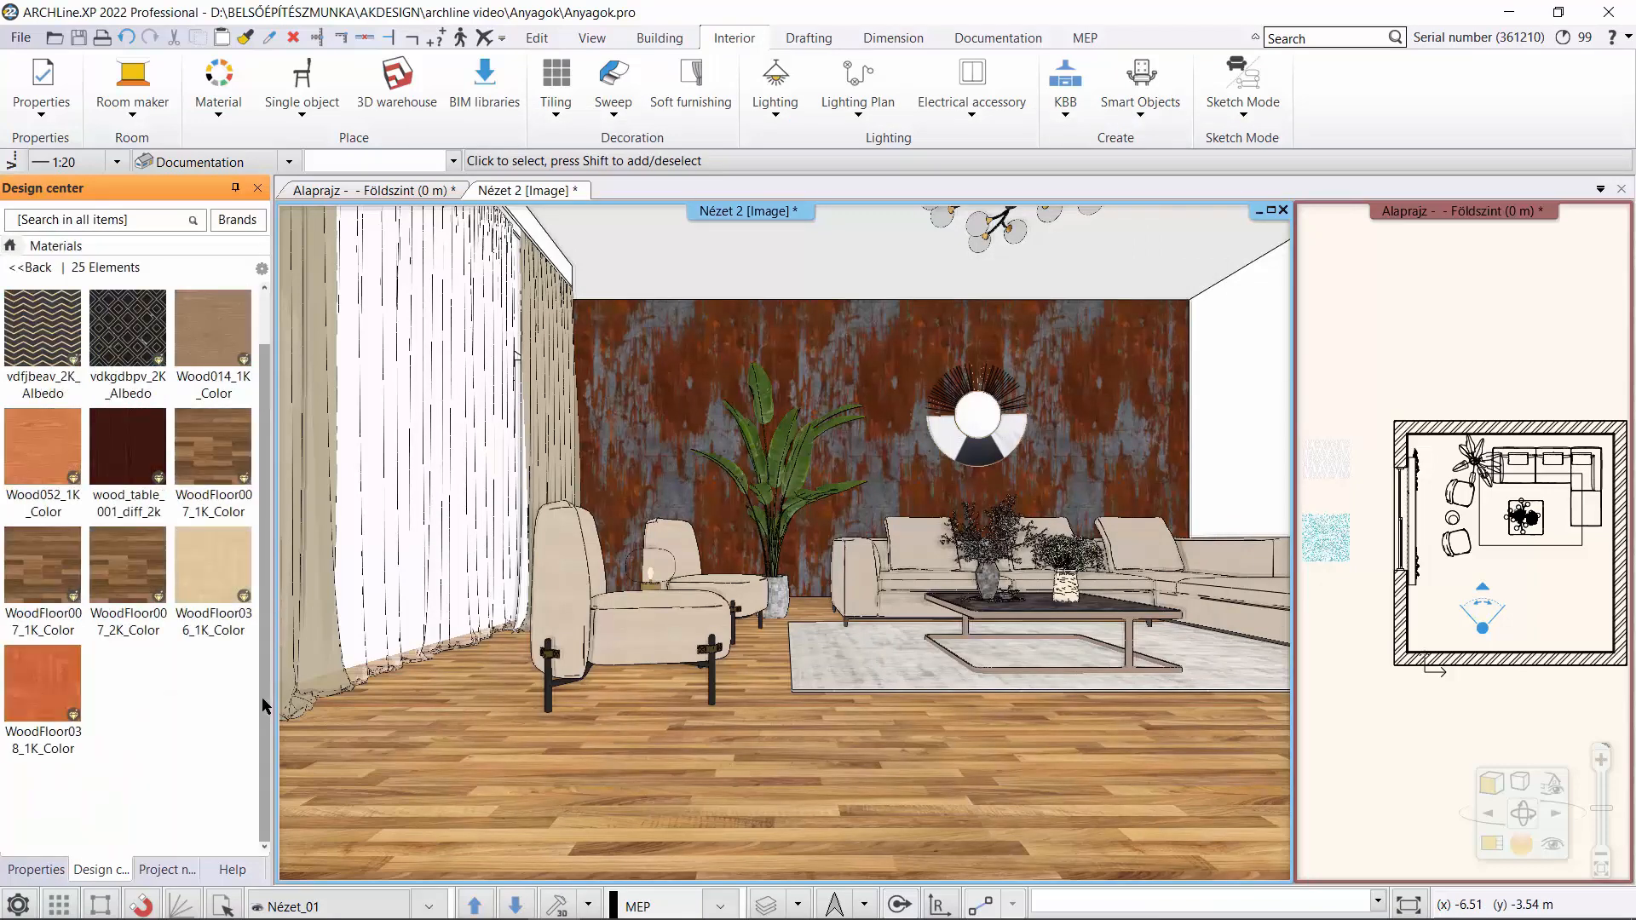
mouse_move(209, 460)
left_mouse_down()
mouse_move(366, 630)
mouse_move(660, 769)
left_mouse_up()
left_click(709, 802)
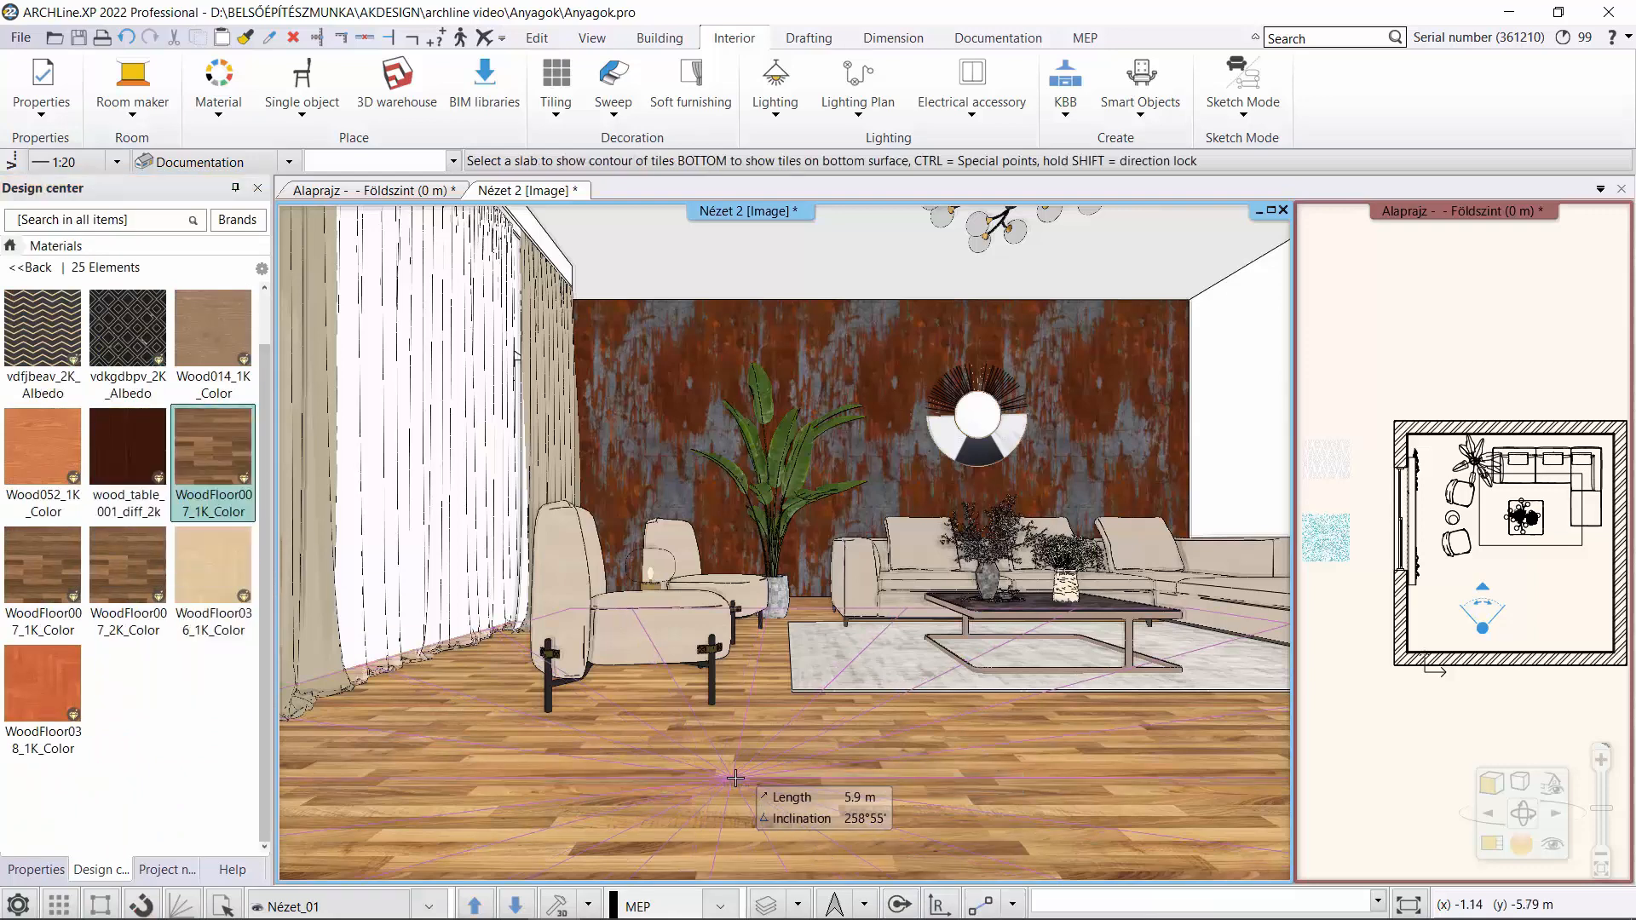
left_click(735, 778)
key("Escape")
- Find the material of the floor tiling and display its basic and bump mapping settings
right_click(692, 771)
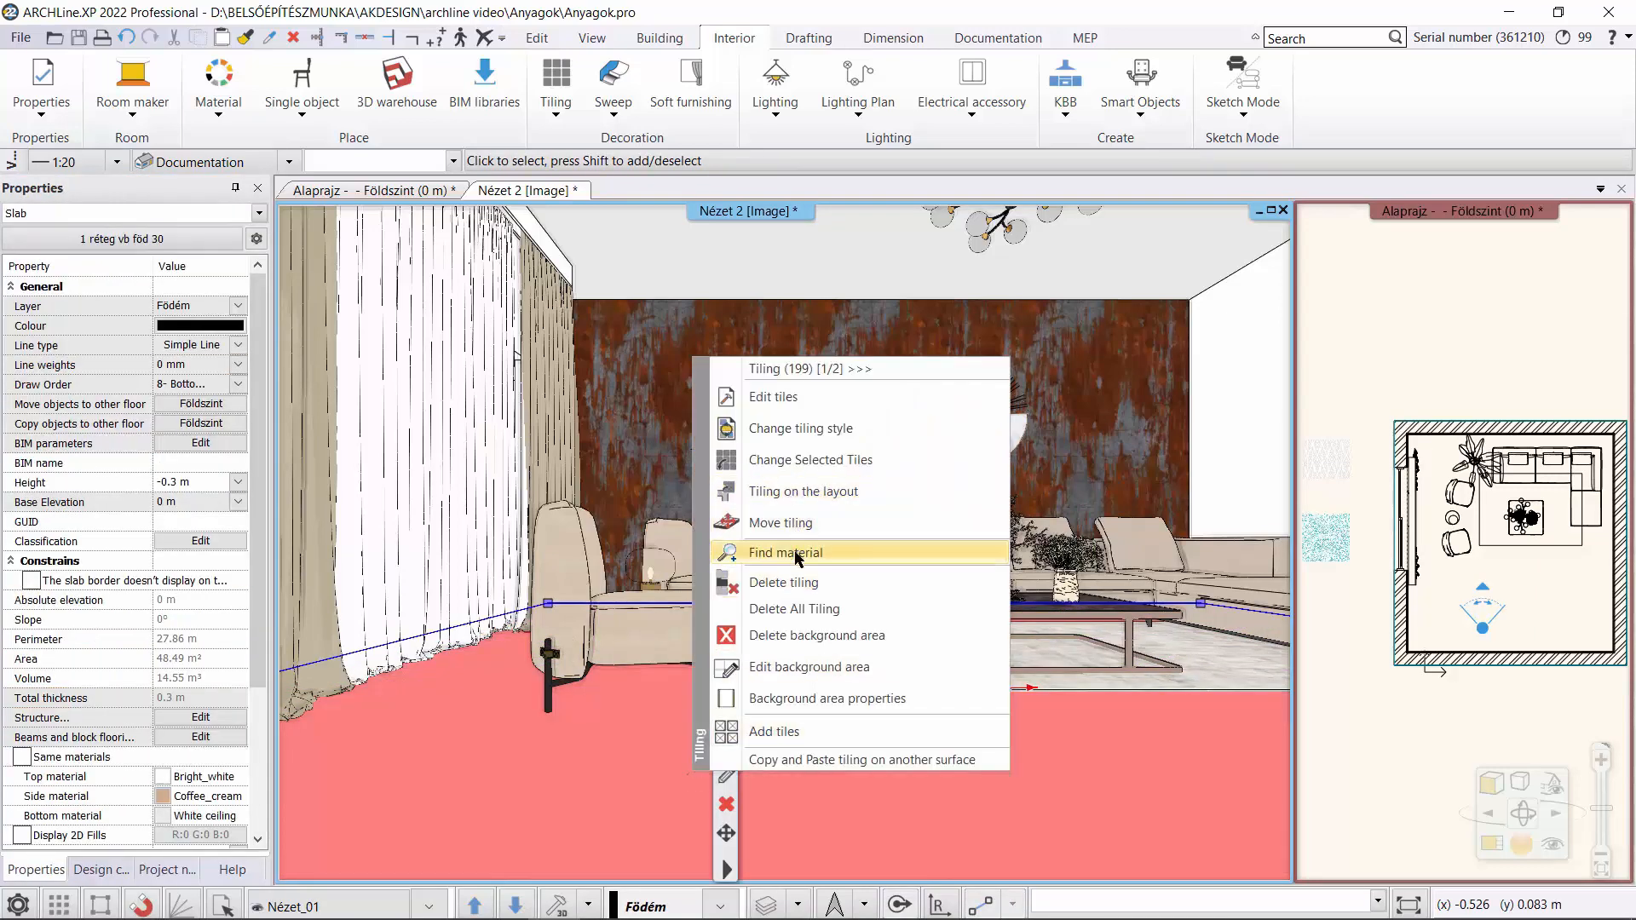
left_click(894, 554)
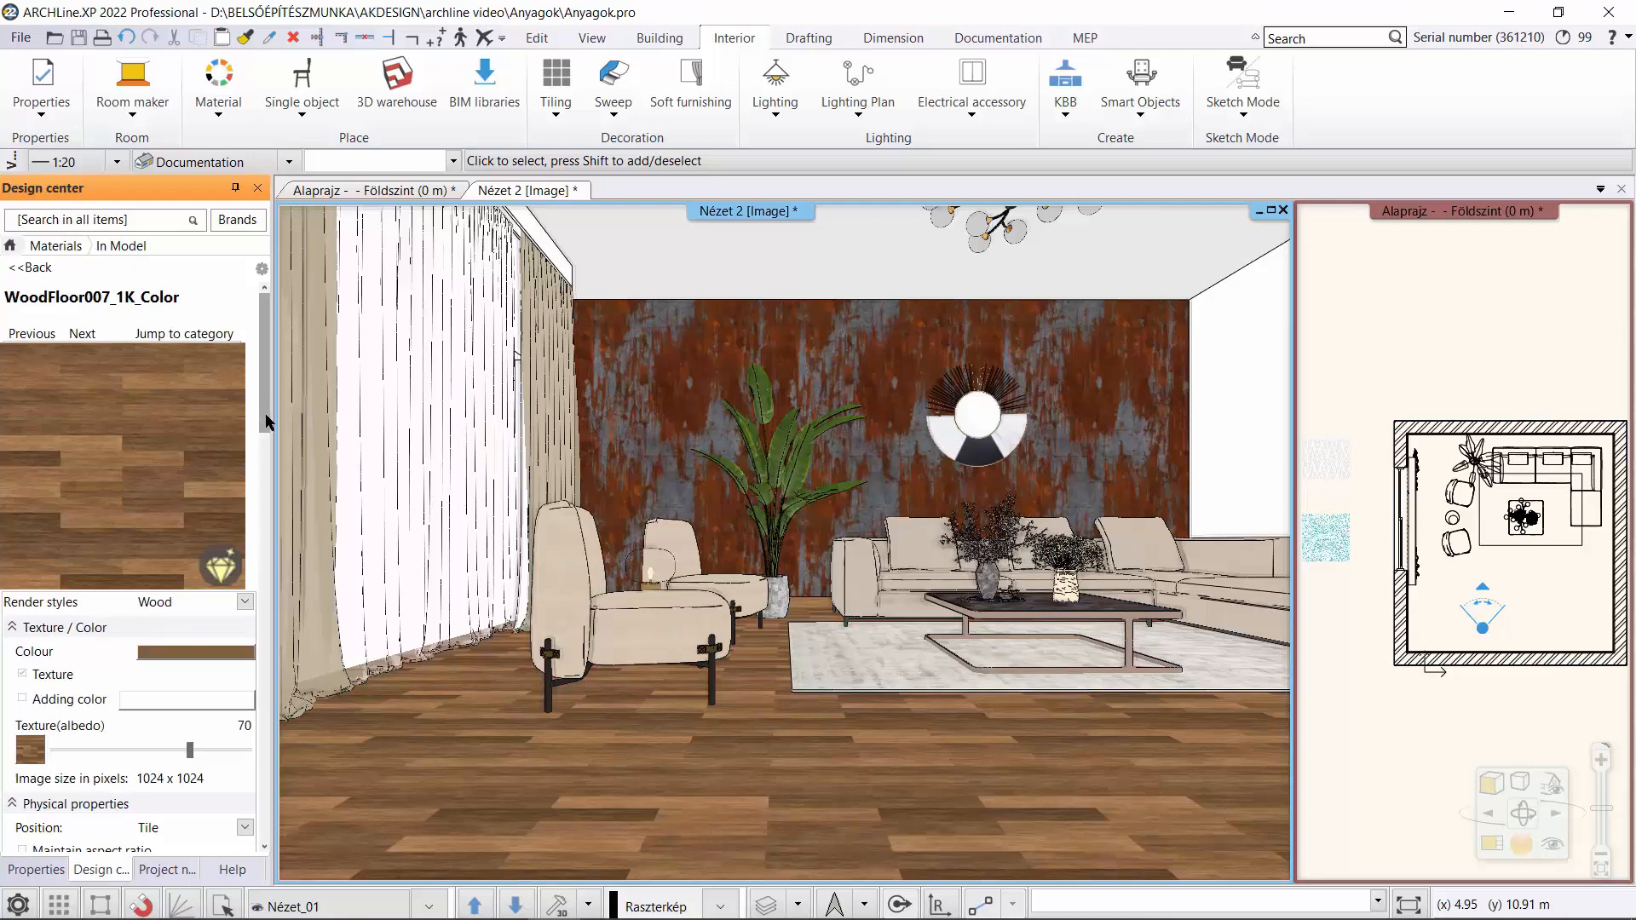
left_click_drag(267, 421, 291, 727)
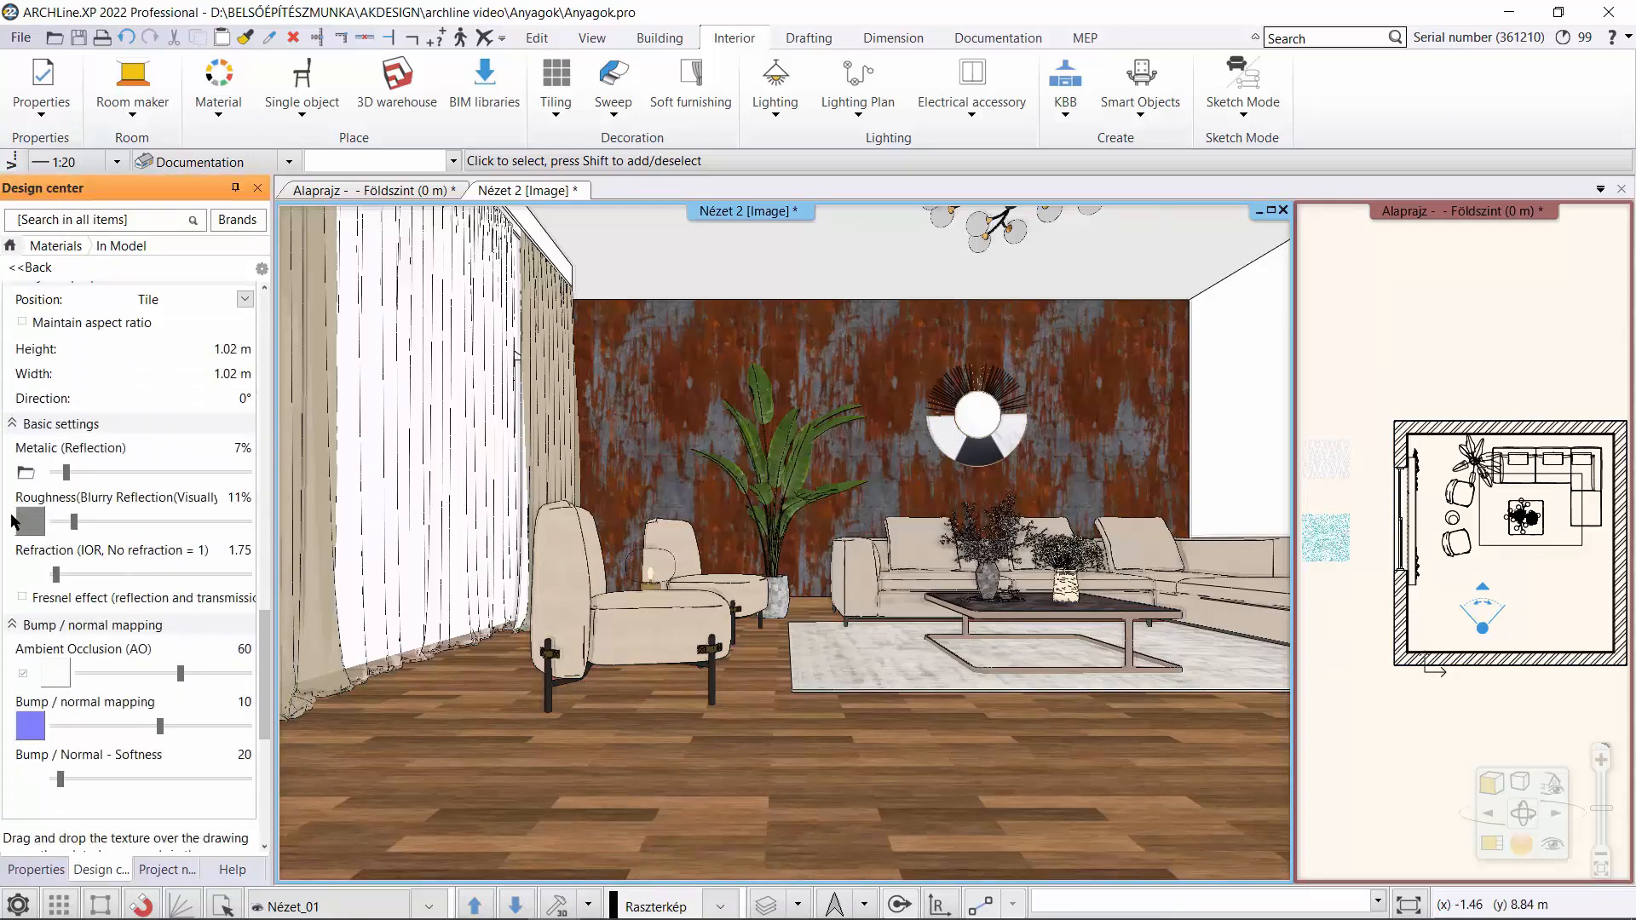